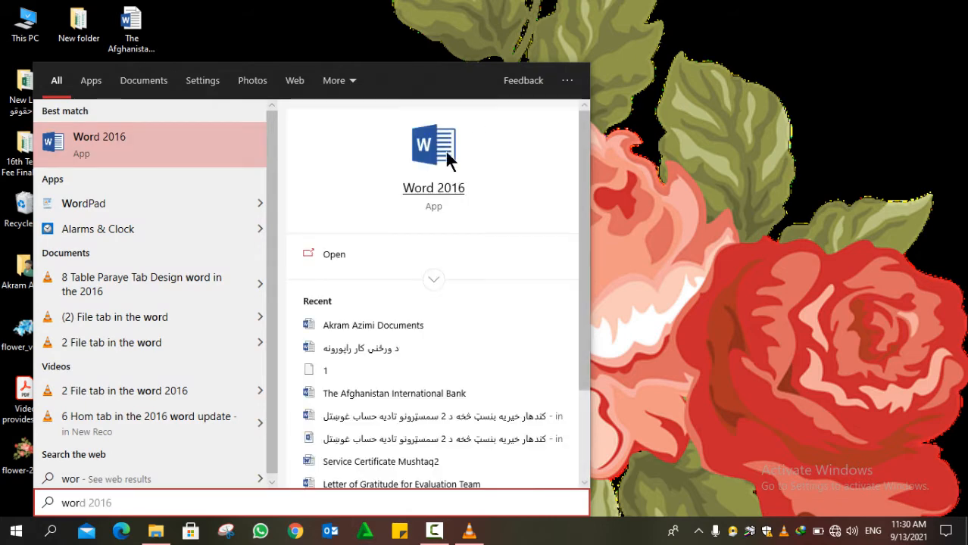
- Launch Word 2016 into a blank Document1, dismissing the activation wizard and recovery pane
left_click(419, 165)
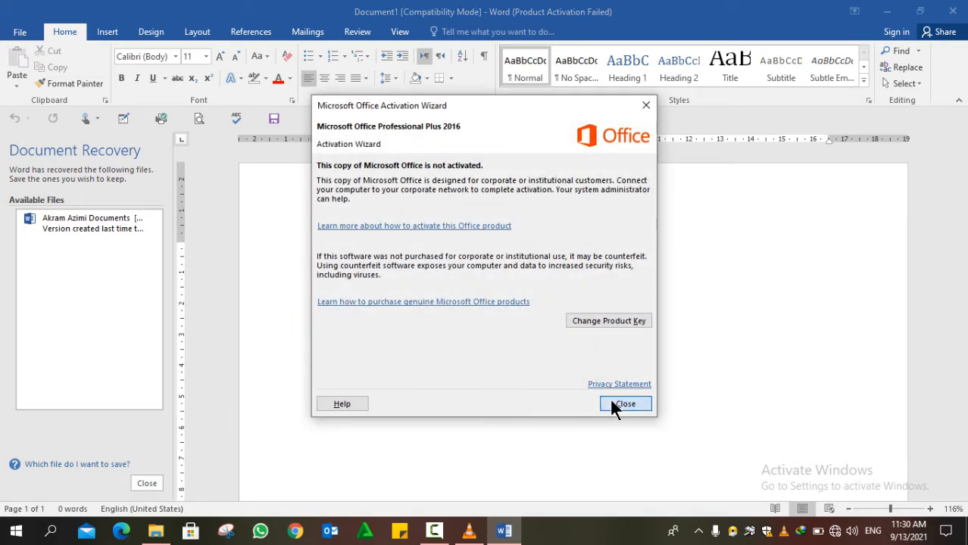
left_click(613, 405)
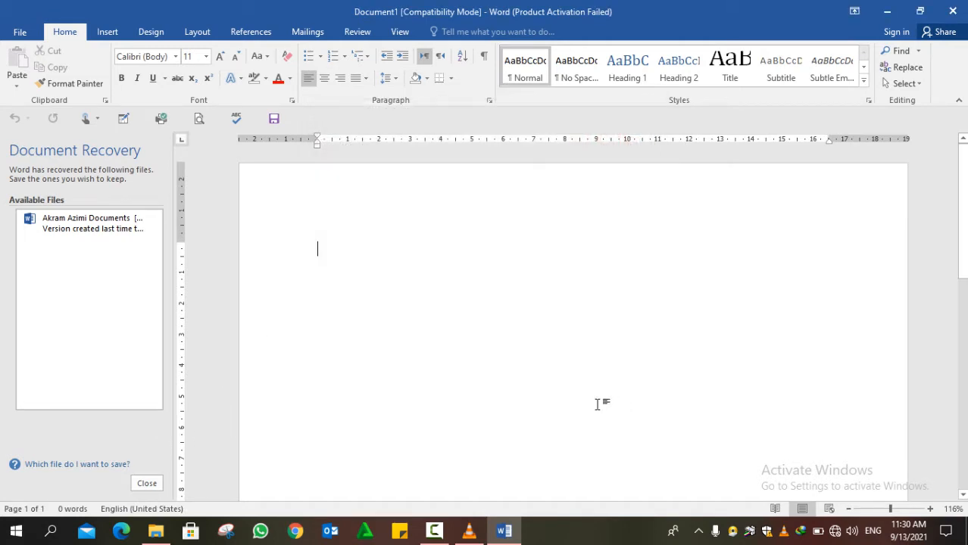
left_click(146, 484)
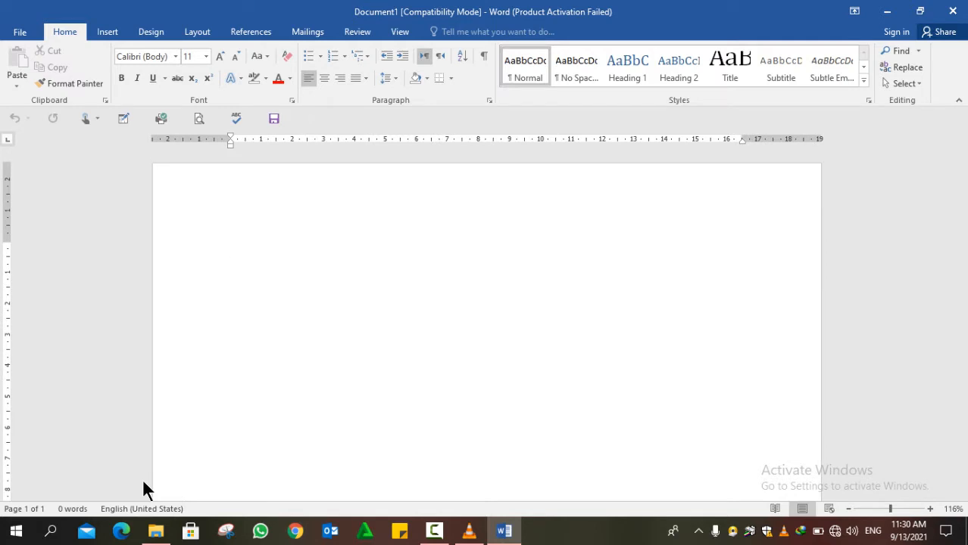
- Insert an empty table of 9 columns by 3 rows from the Insert Table grid
left_click(108, 29)
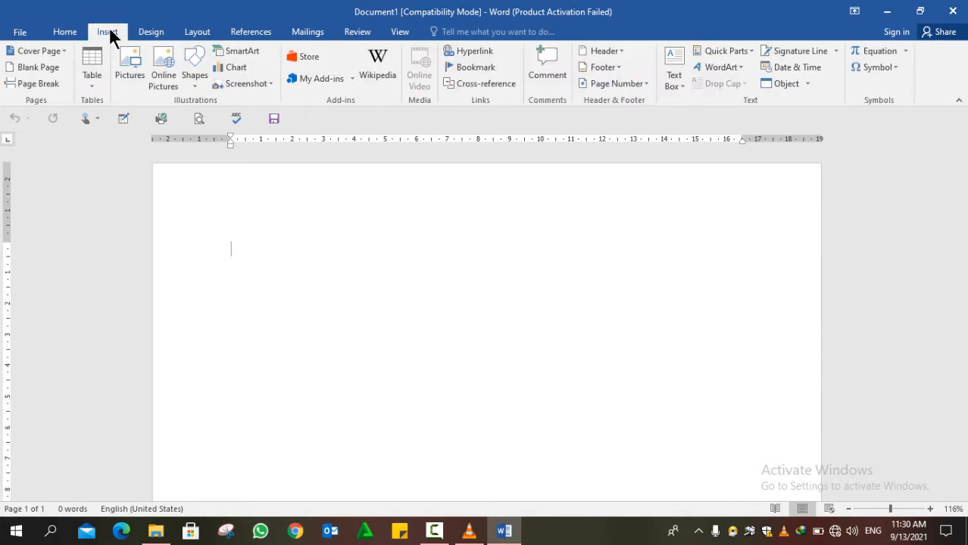
left_click(94, 76)
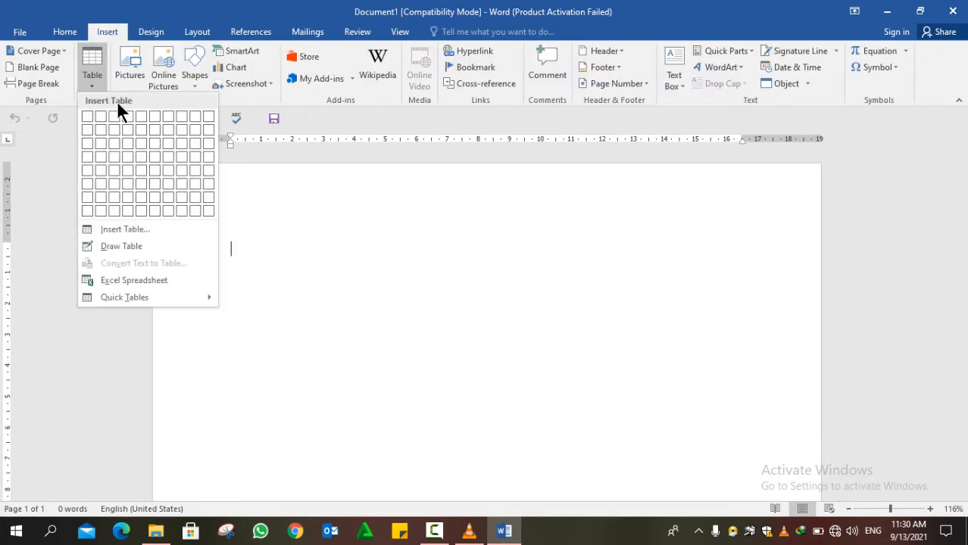
left_click(193, 143)
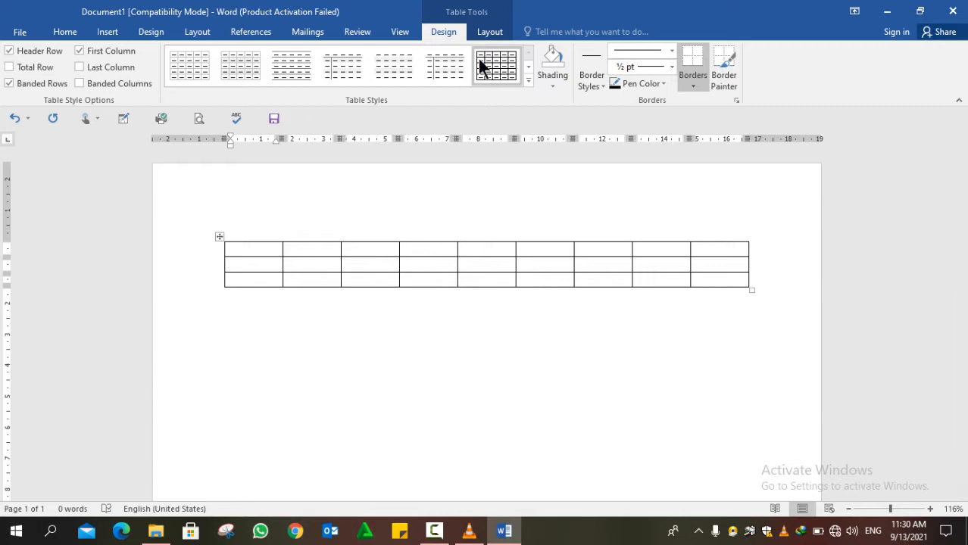
left_click(493, 35)
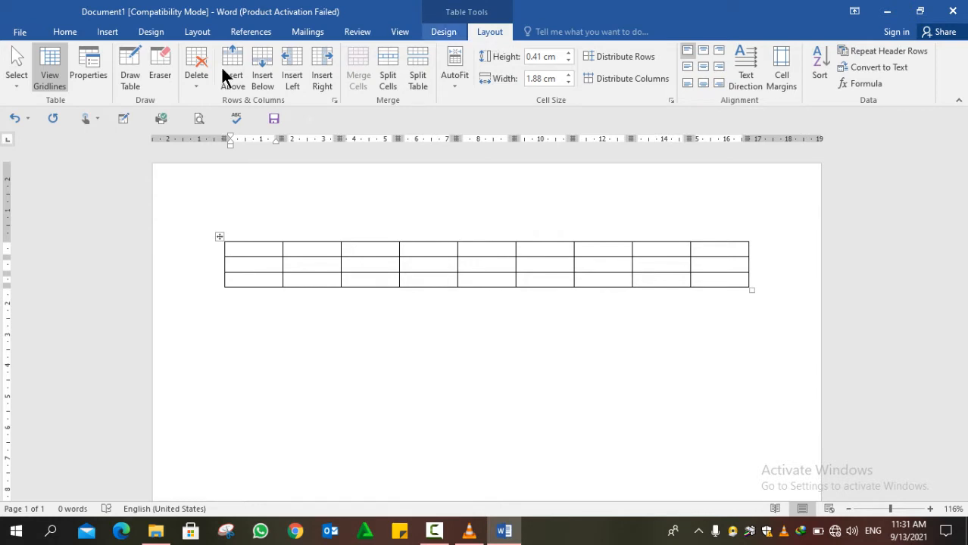
- Use the Select menu to select the first cell, then the first column
left_click(19, 86)
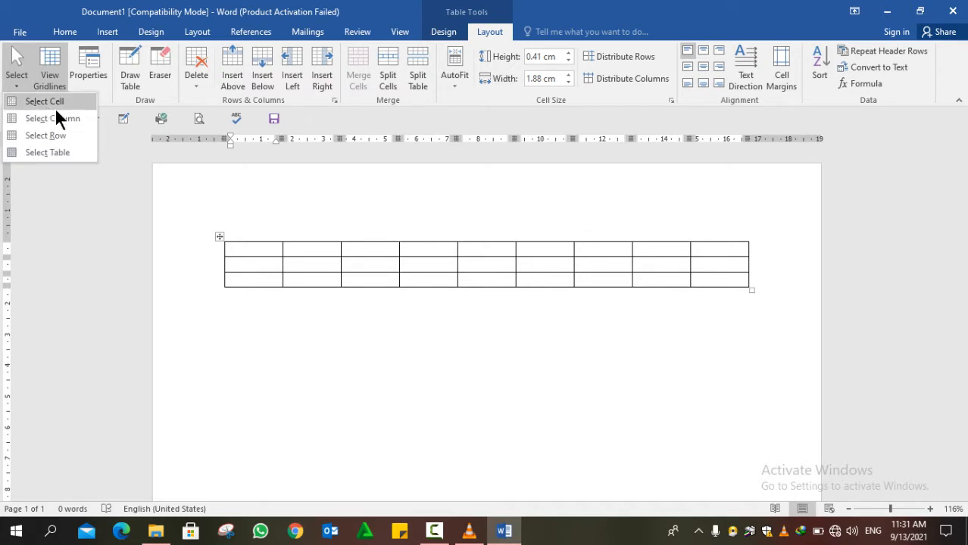
left_click(270, 251)
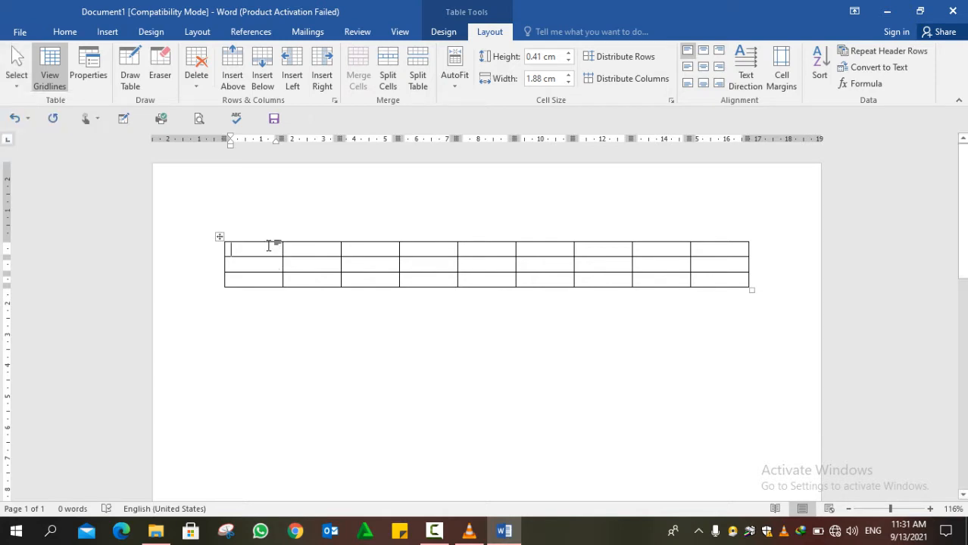
left_click(23, 78)
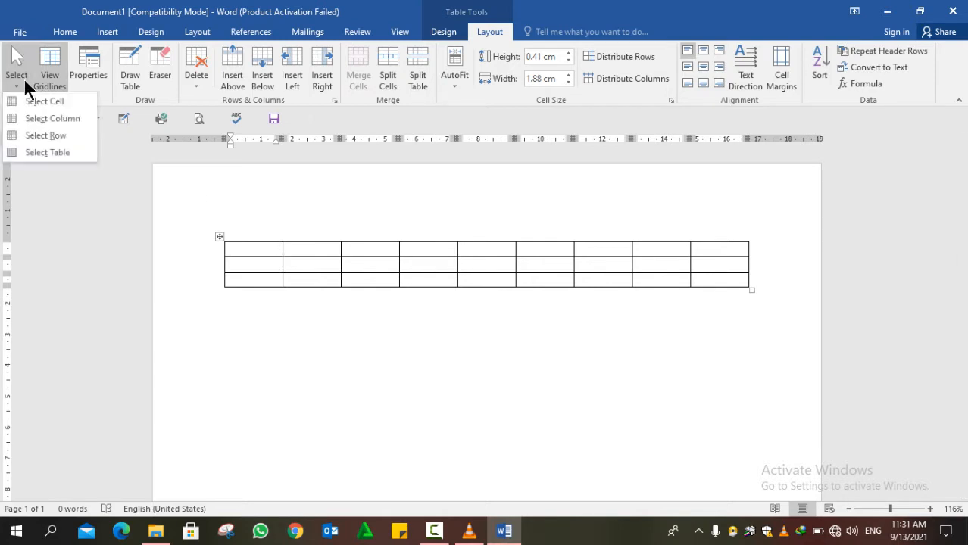
left_click(307, 256)
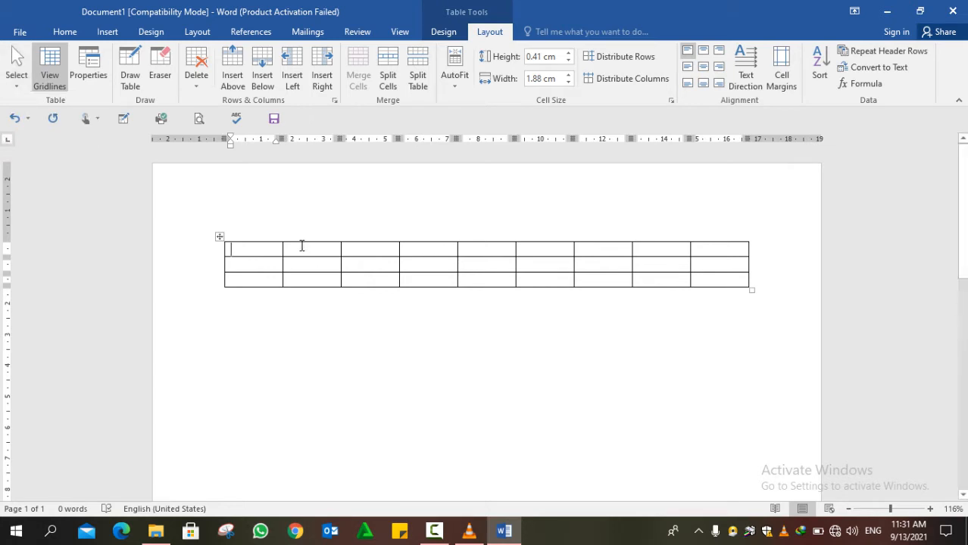
left_click(15, 80)
left_click(28, 102)
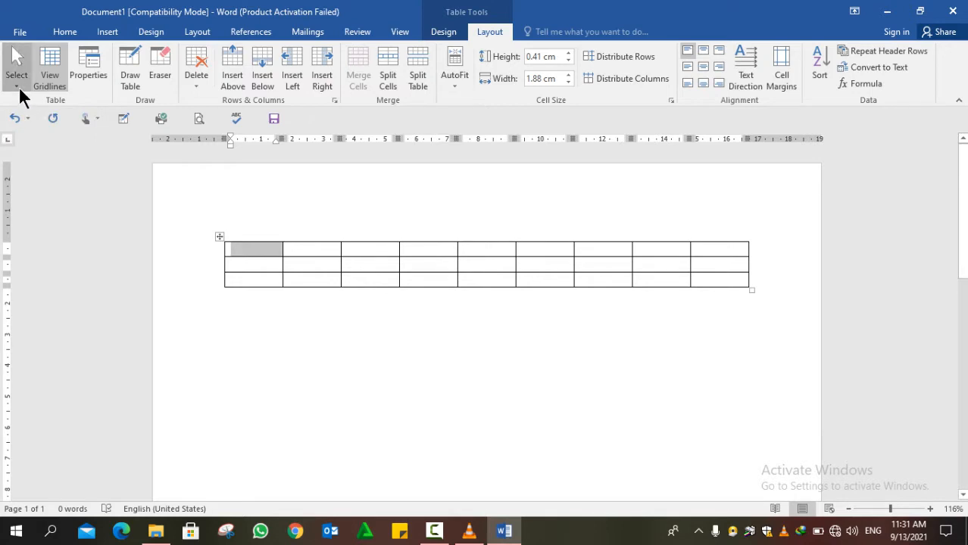
left_click(19, 86)
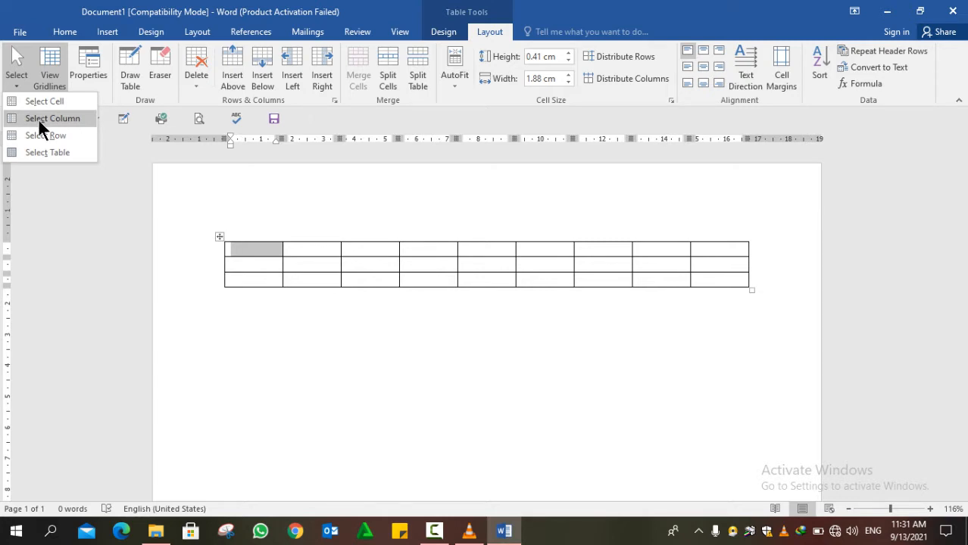
left_click(40, 120)
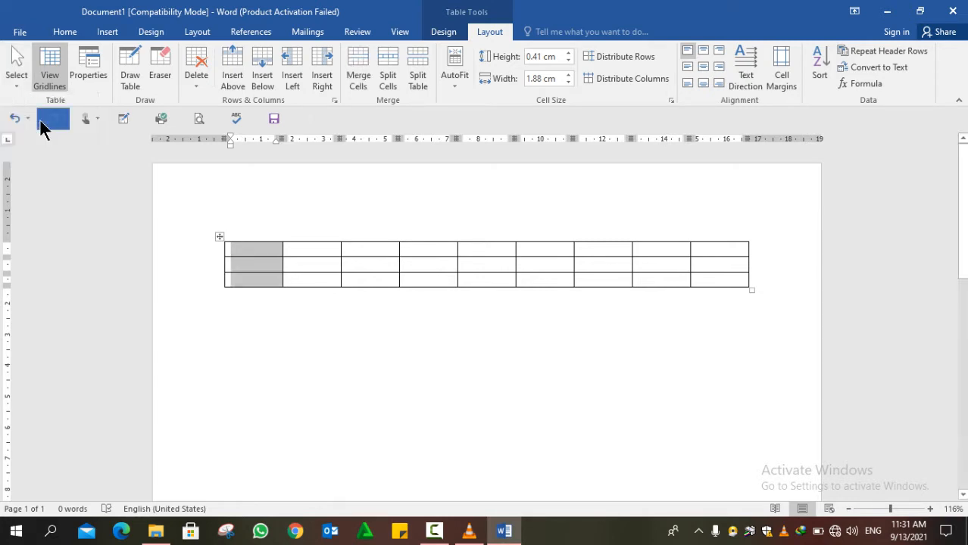
- Select the rows, then just the second row, and finally the entire table
left_click(17, 88)
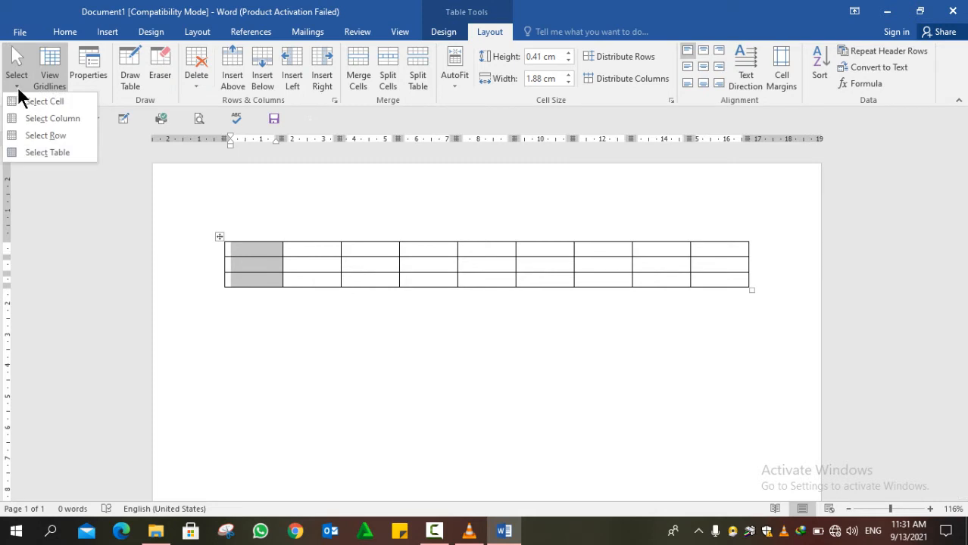
left_click(43, 138)
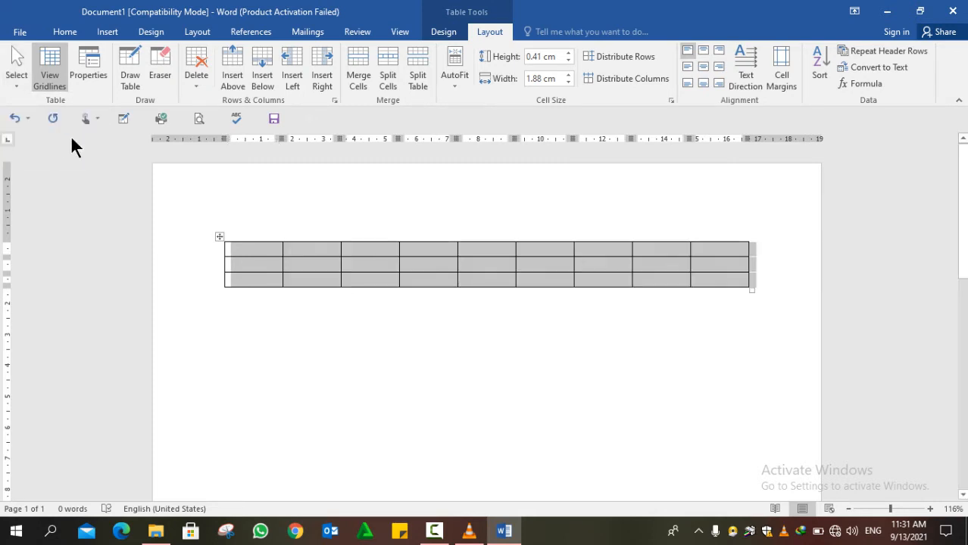
left_click(257, 264)
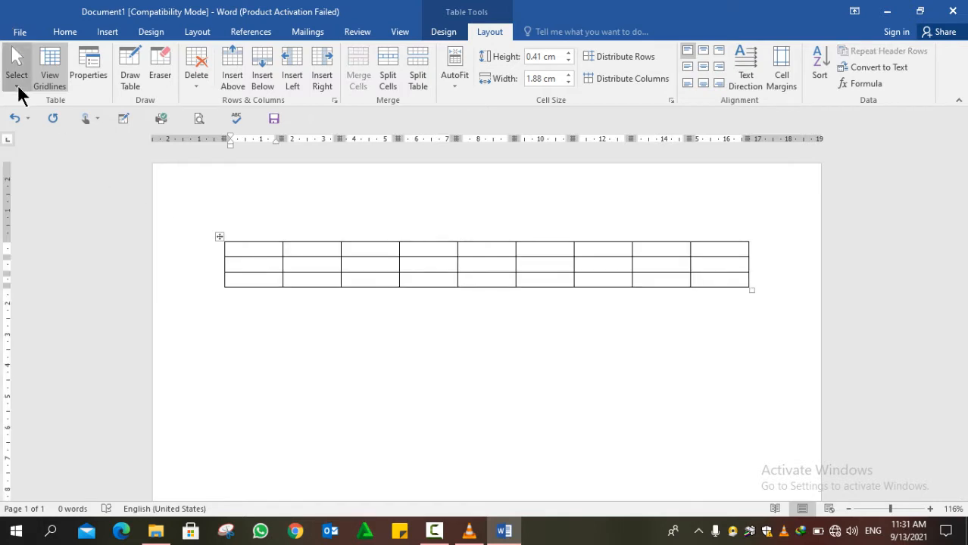
left_click(17, 84)
left_click(43, 133)
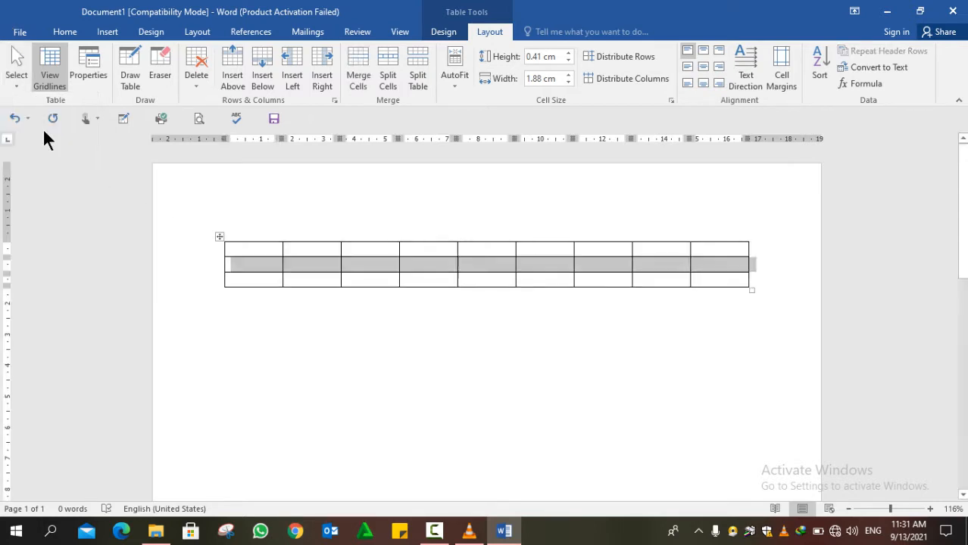
left_click(19, 85)
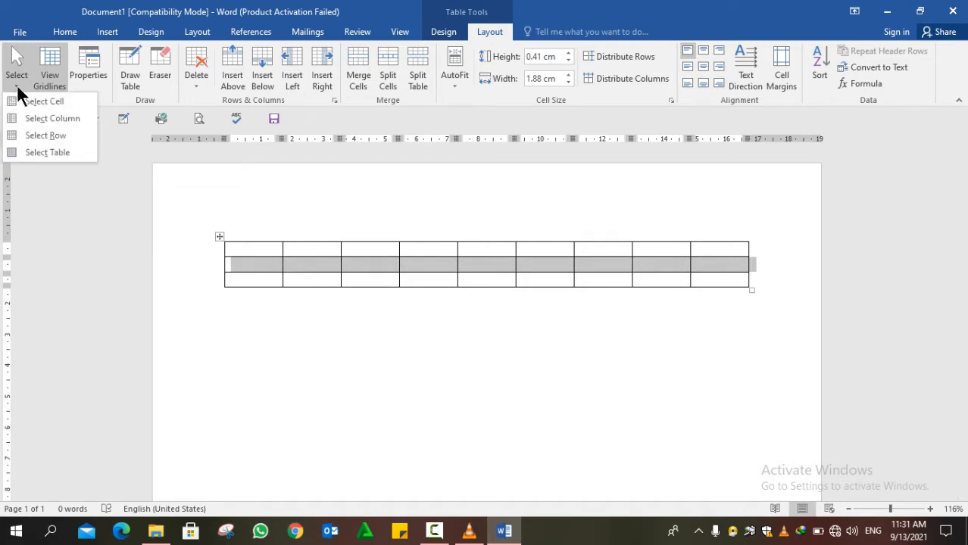
left_click(35, 154)
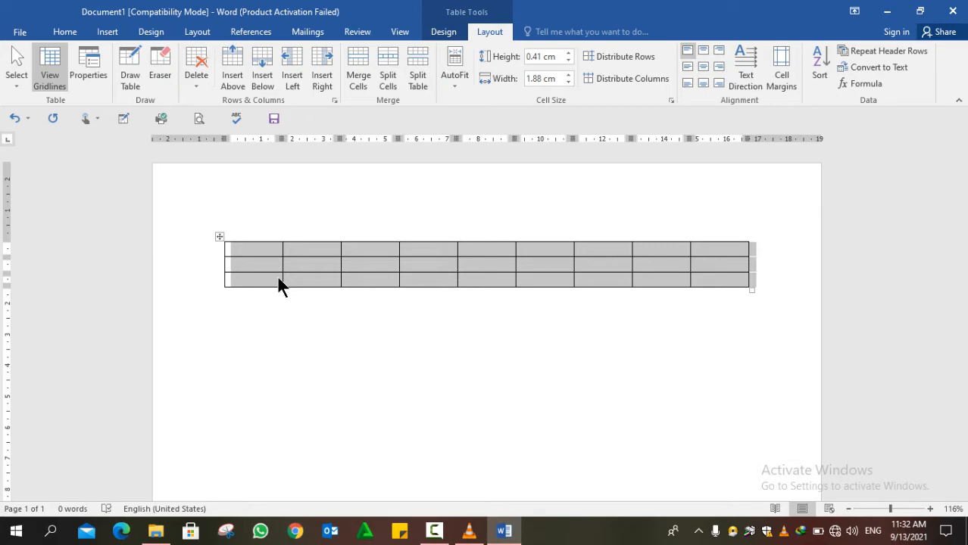
- Preview the empty 9×3 table under File > Print, then return to Table Tools Design
left_click(13, 33)
left_click(17, 32)
left_click(13, 35)
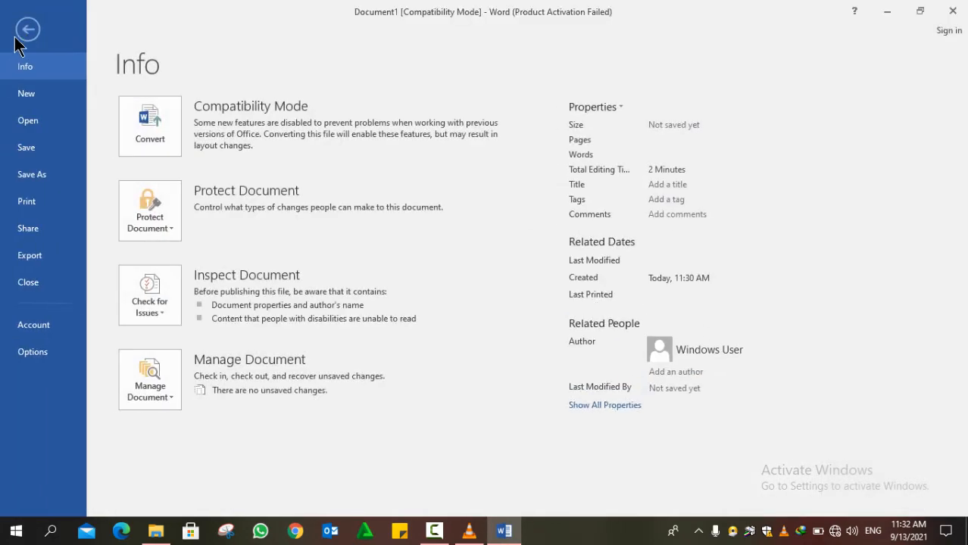
left_click(28, 201)
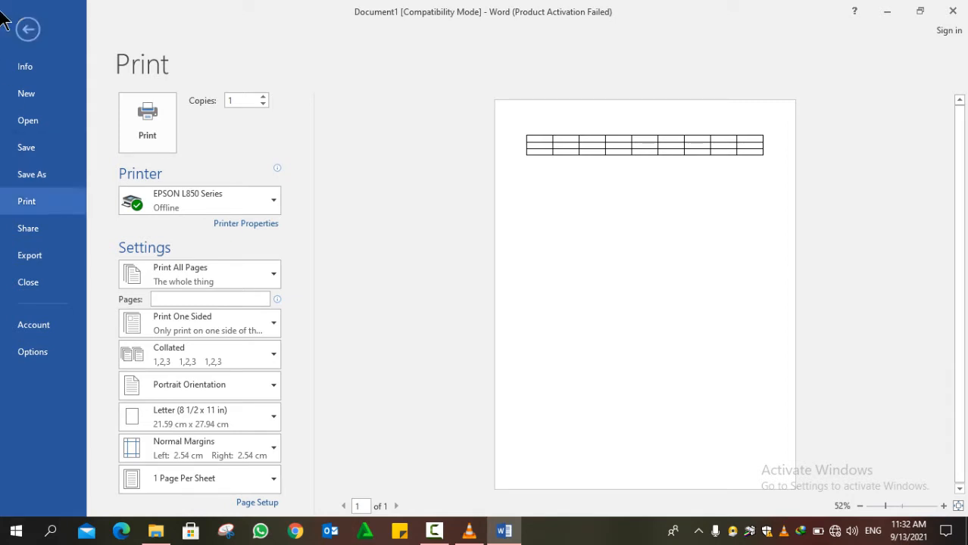
left_click(28, 30)
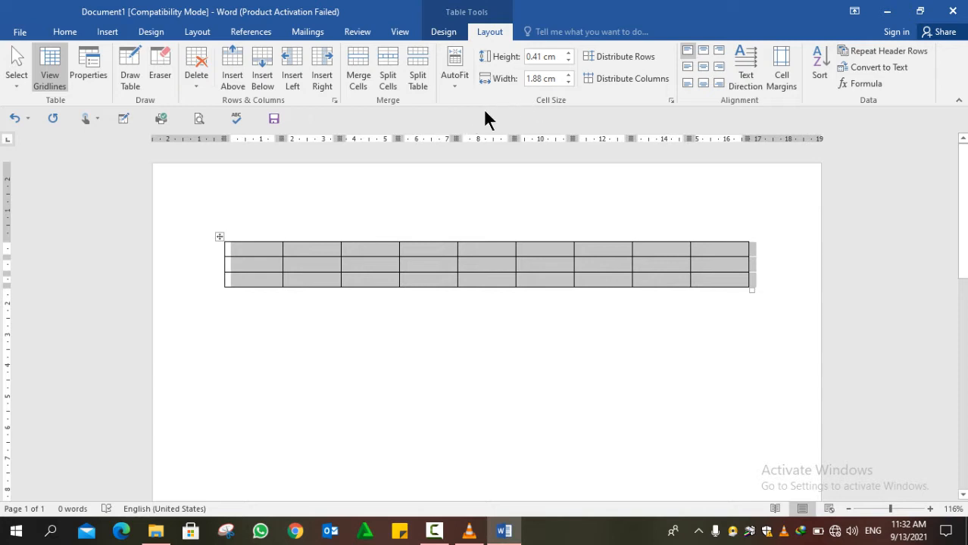
left_click(444, 32)
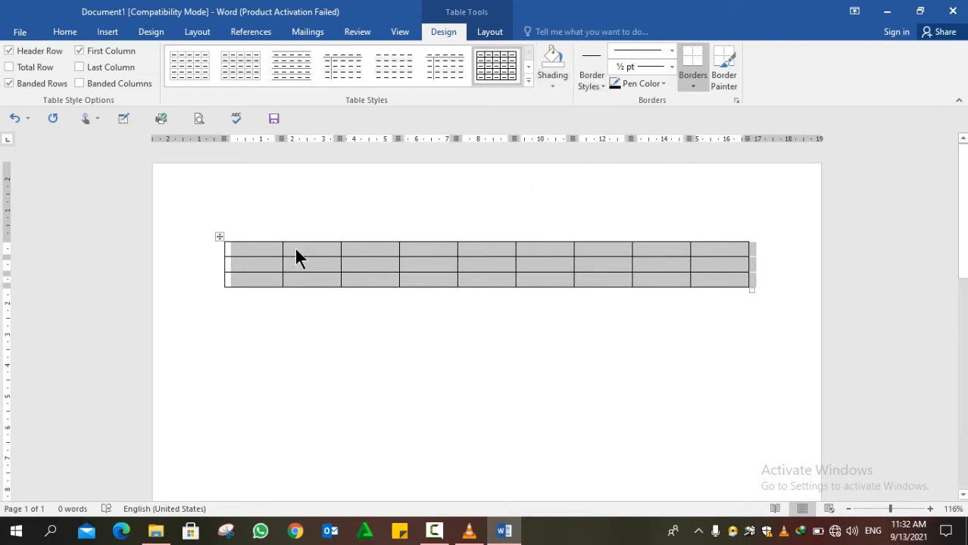
- Type the headings No, Name and F/Name into the first three cells of row 1
left_click(274, 254)
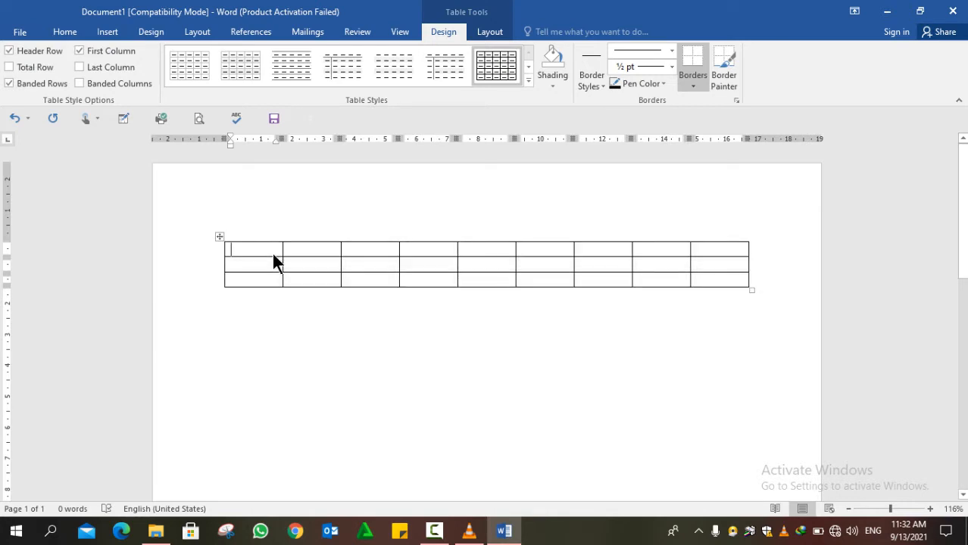
type("No")
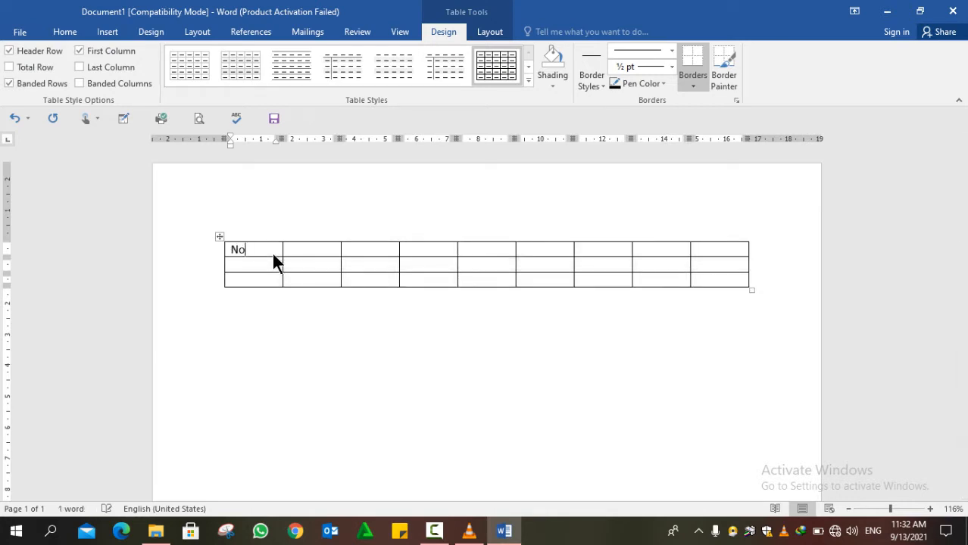
key("Tab")
type("Name")
key("Tab")
type("F/Name")
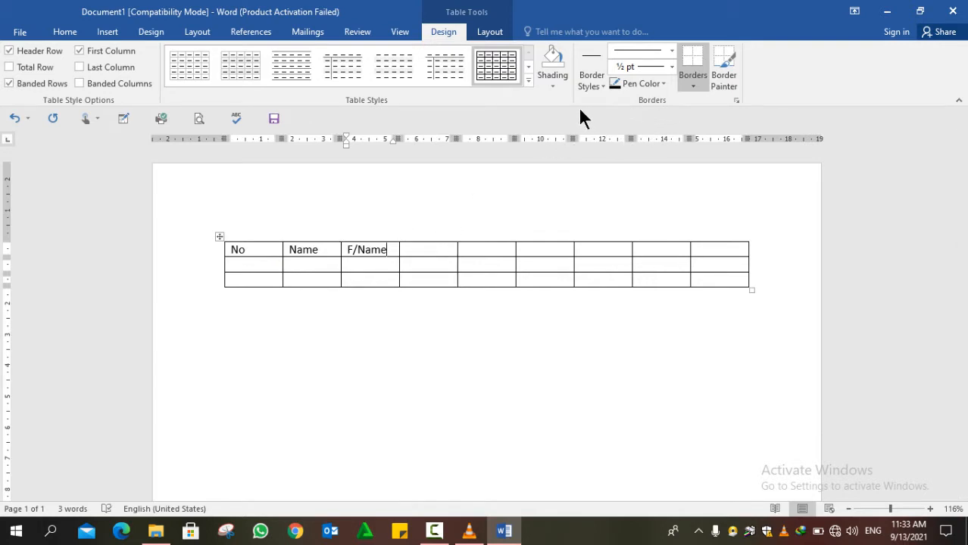
left_click(694, 86)
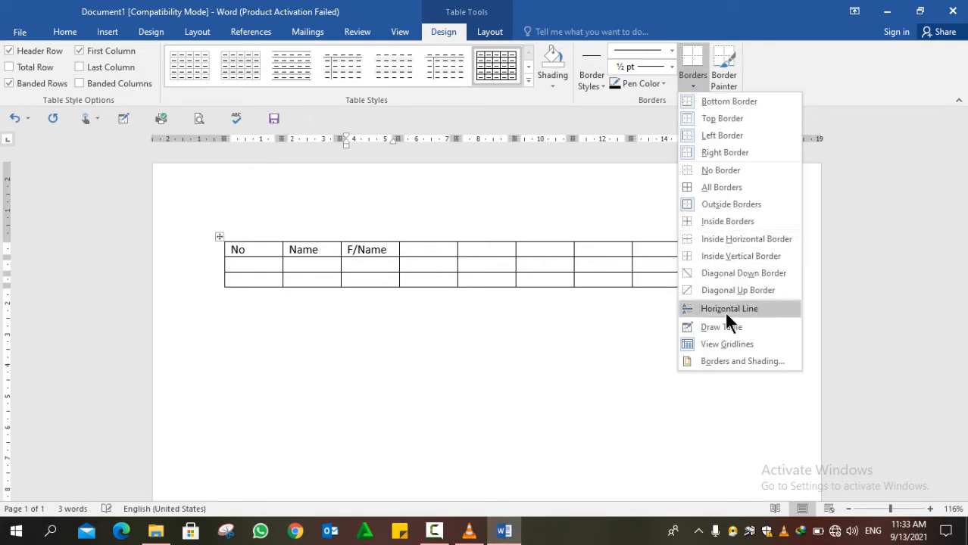
- Set the table borders to None in Borders and Shading, and turn on View Gridlines
left_click(724, 350)
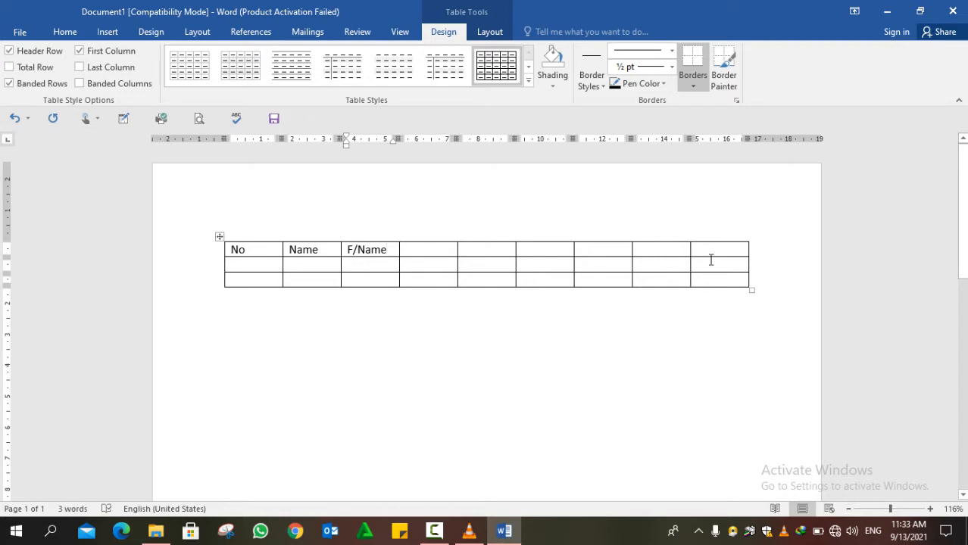
left_click(691, 84)
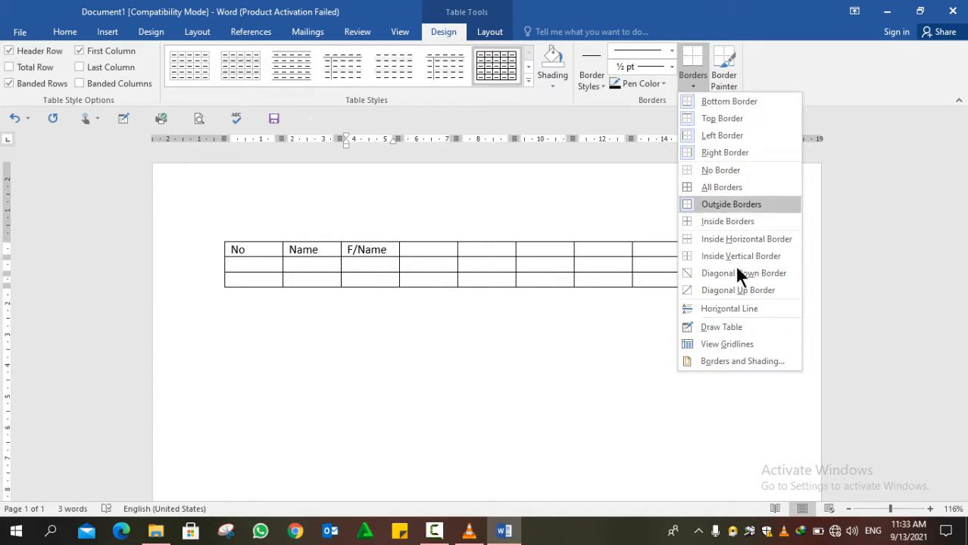
left_click(743, 361)
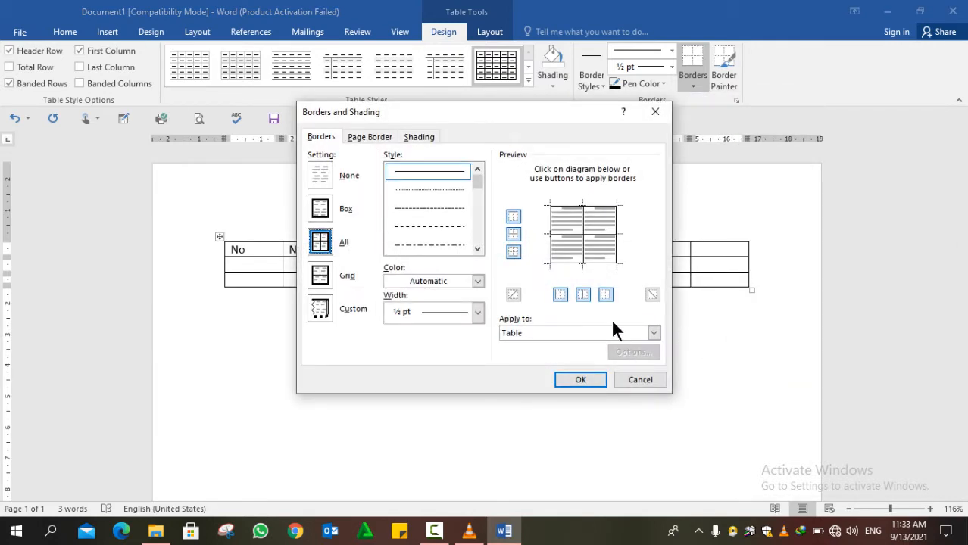
left_click(324, 175)
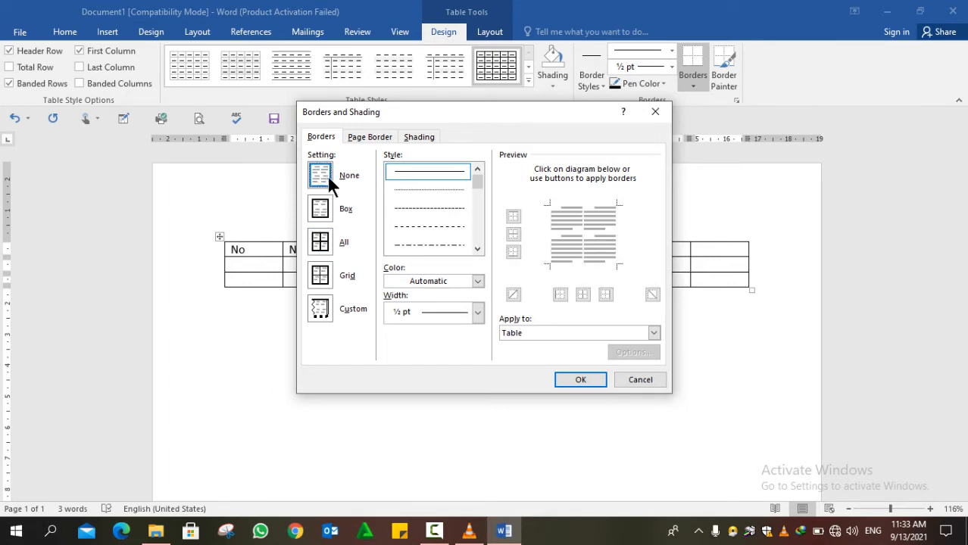
left_click(580, 381)
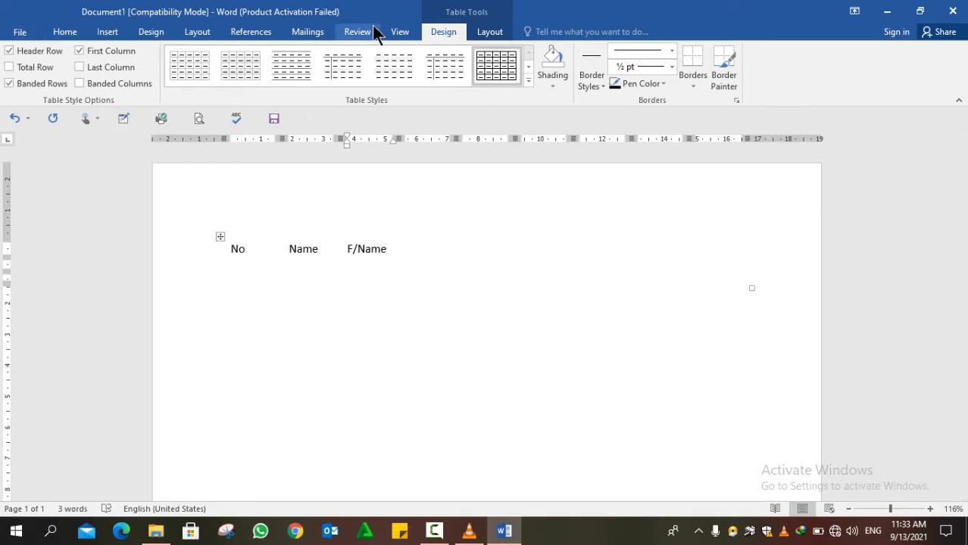
left_click(487, 34)
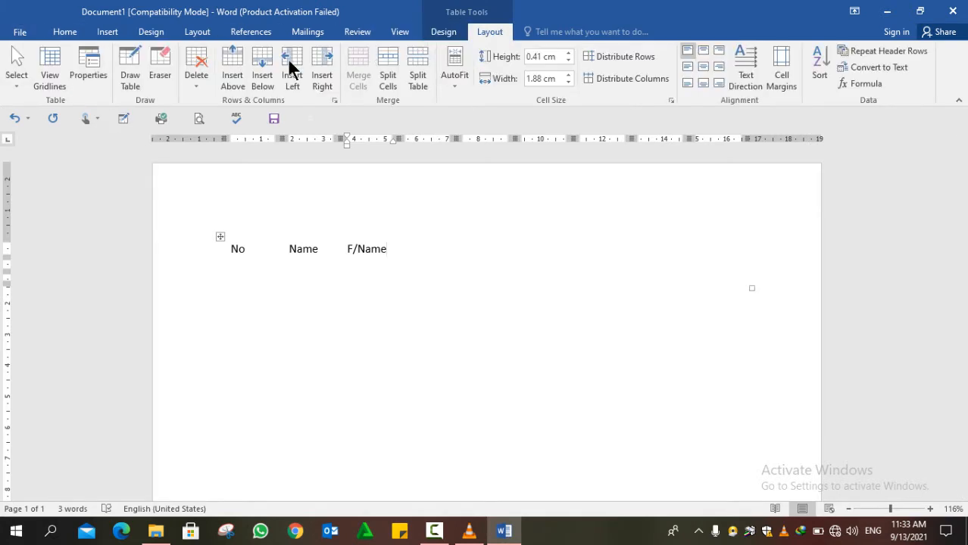
left_click(55, 72)
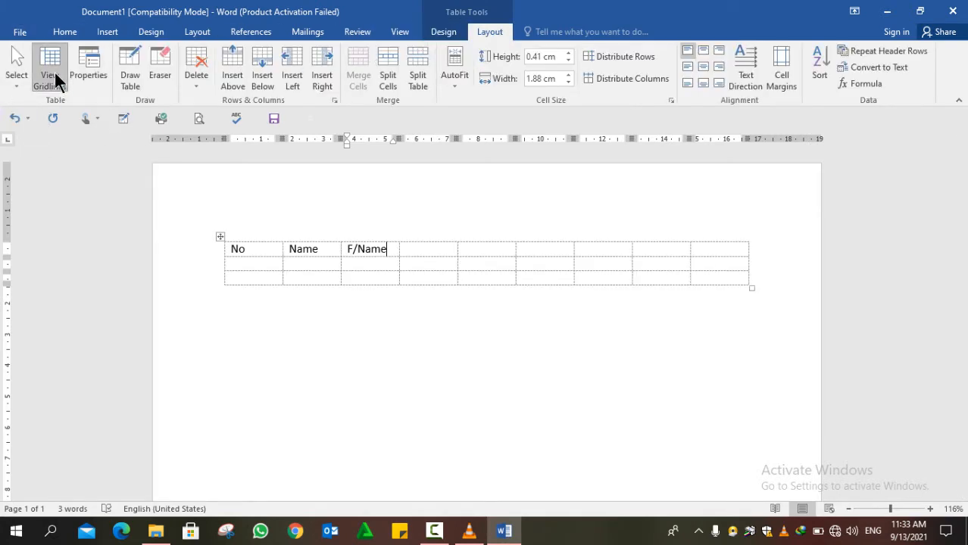
- Check the borderless table in File > Print preview and return to the document
left_click(20, 34)
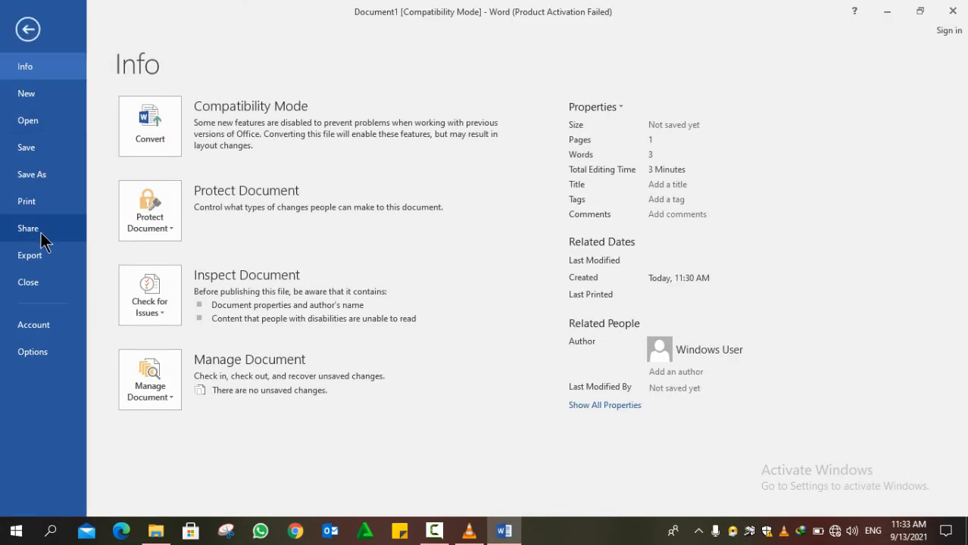
left_click(35, 212)
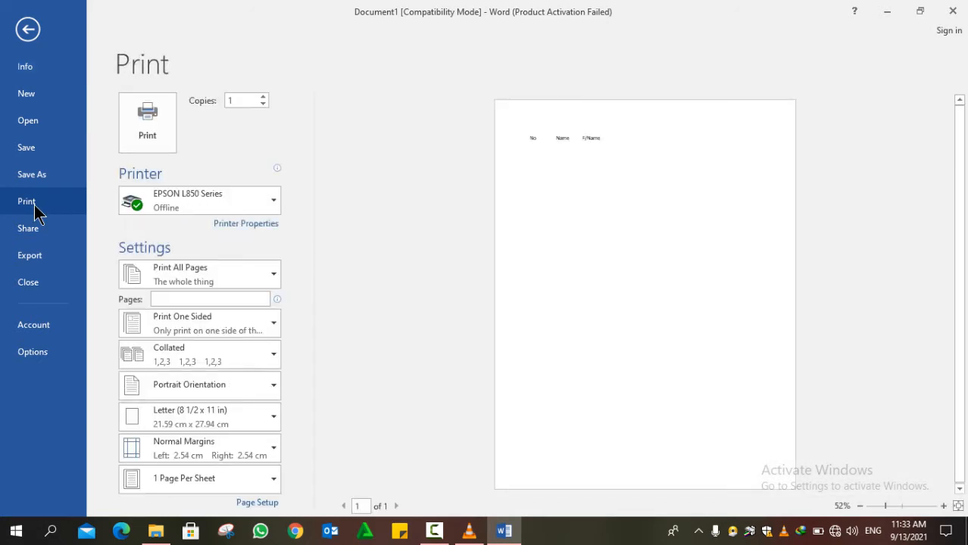
left_click(28, 30)
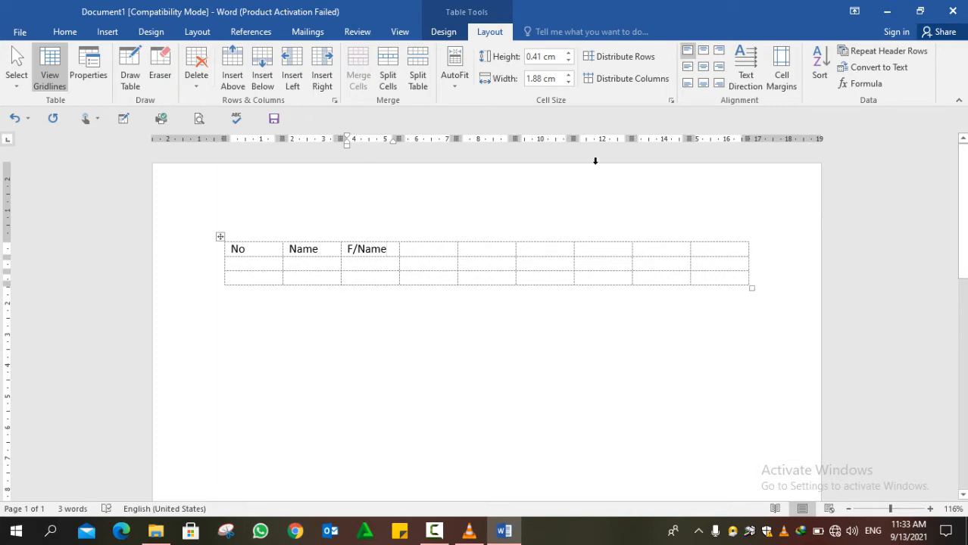
- Apply All Borders to the F/Name cell, then select the whole table
left_click(445, 34)
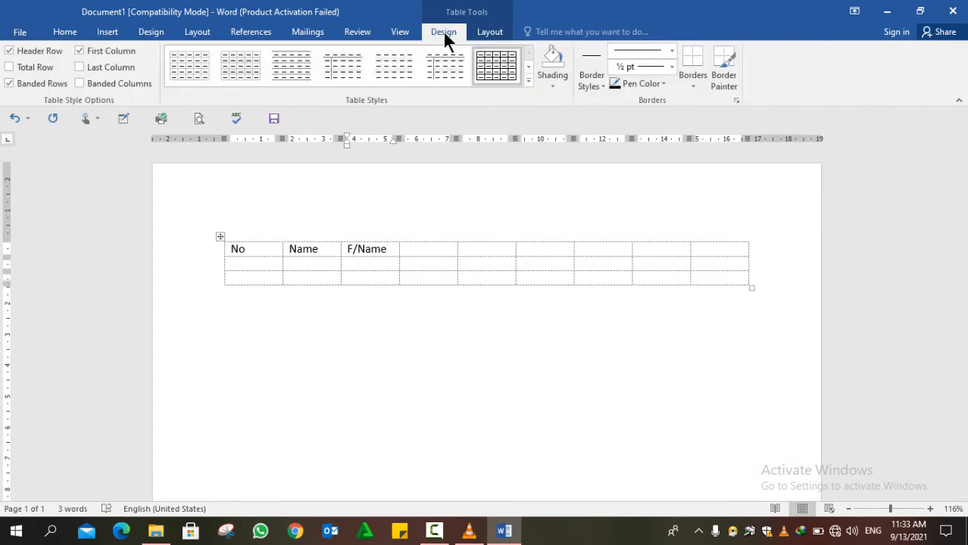
left_click(693, 83)
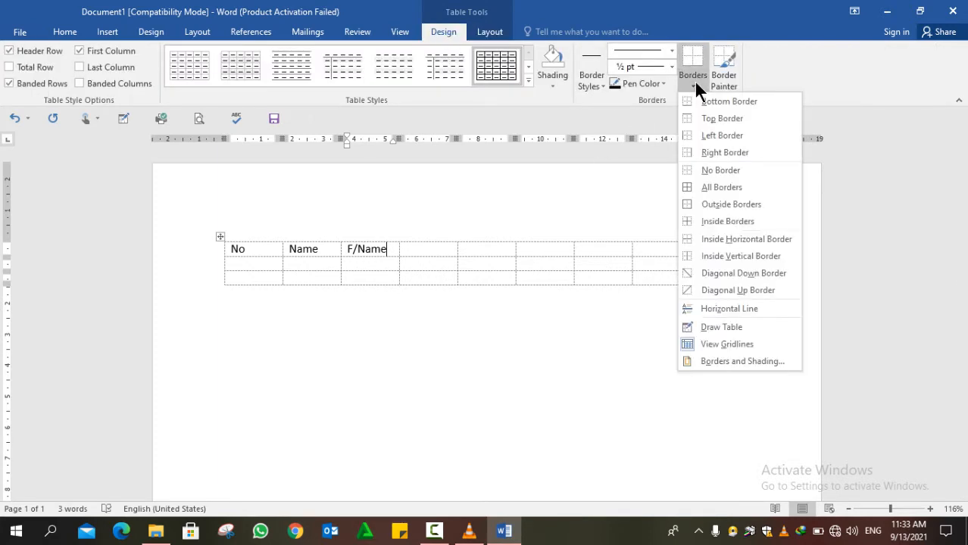
left_click(715, 187)
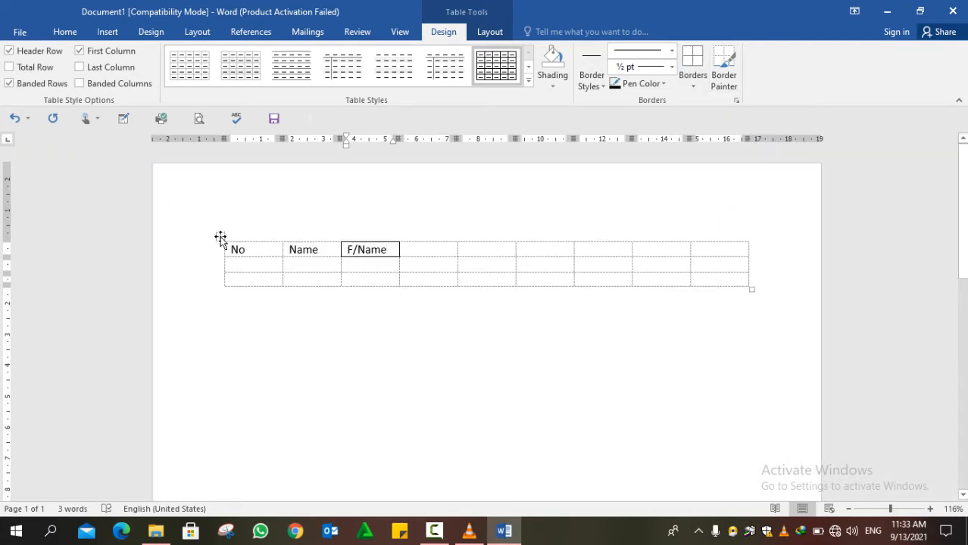
left_click(220, 237)
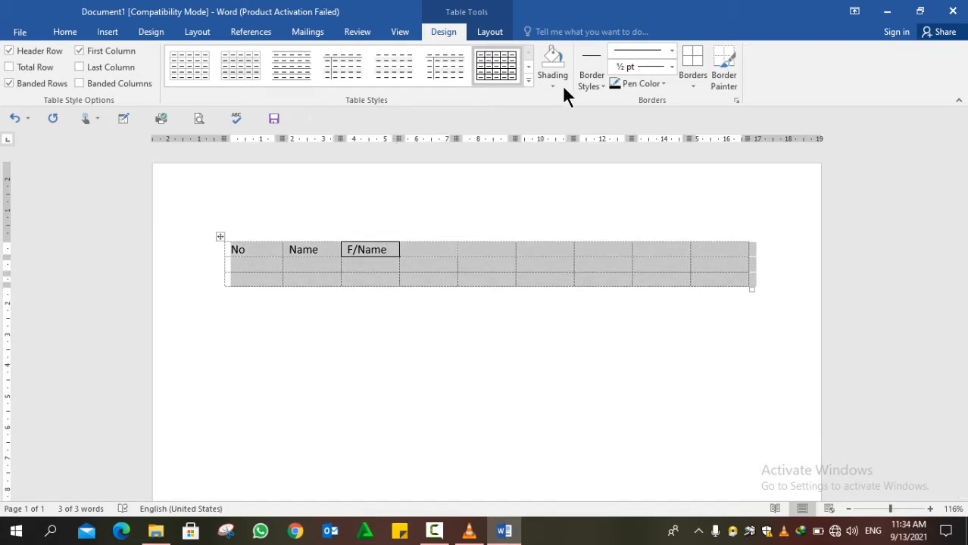
left_click(690, 86)
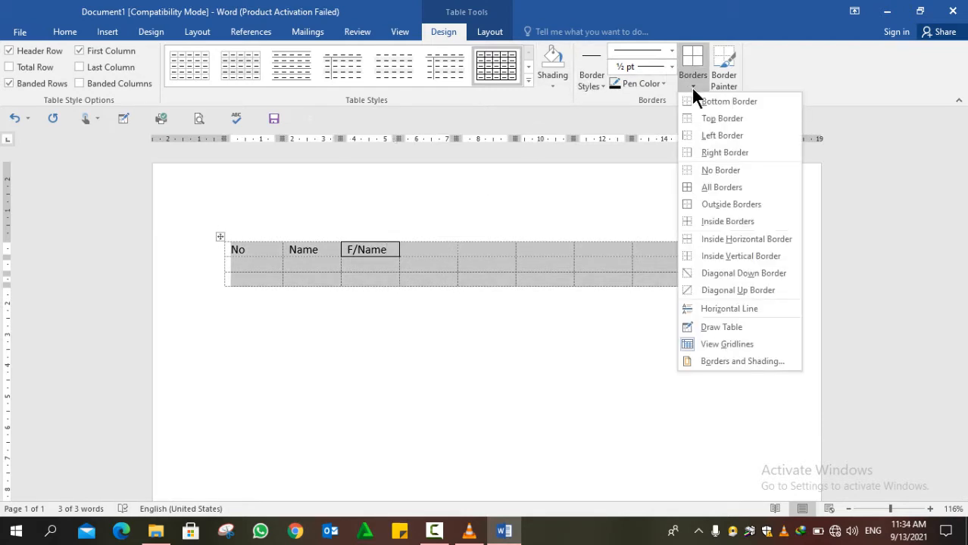
- Apply All Borders to the whole table and confirm it in print preview
left_click(734, 187)
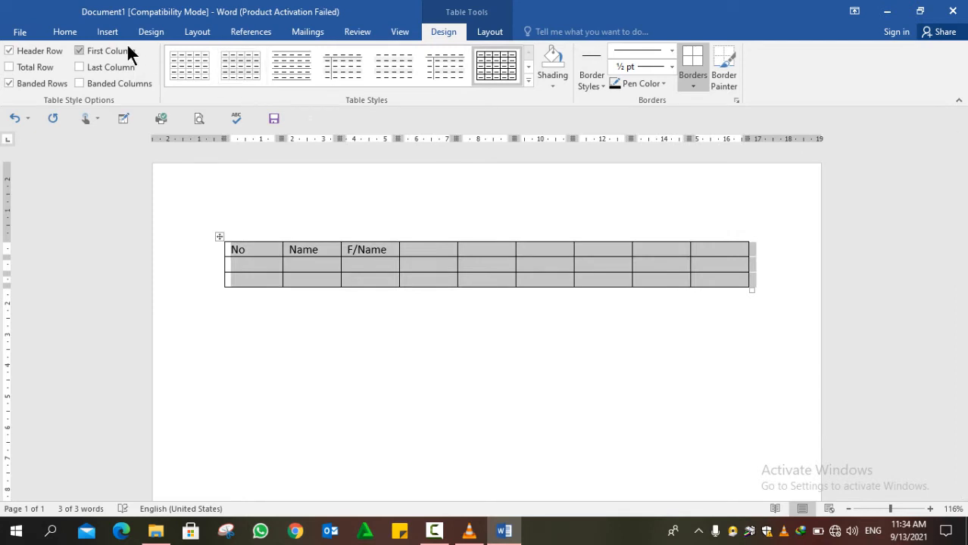
left_click(26, 33)
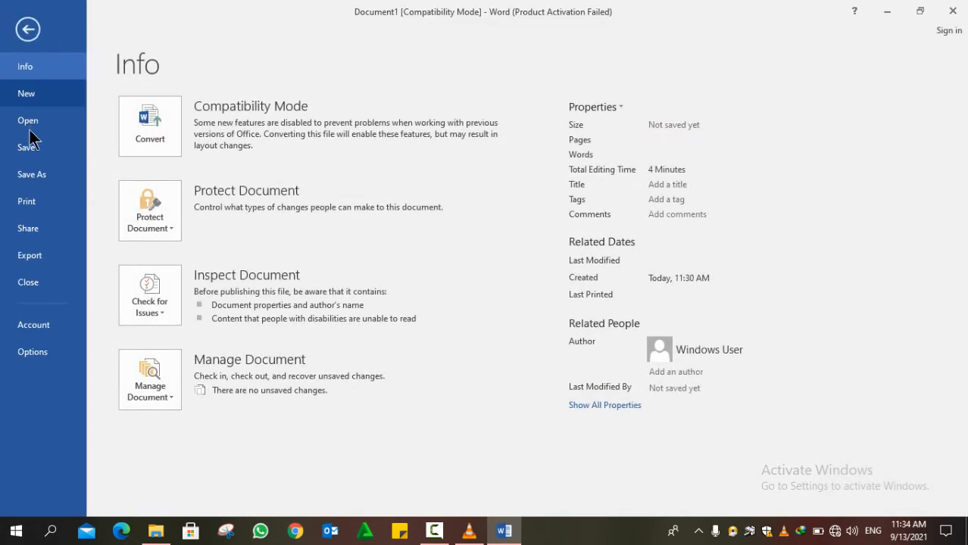
left_click(27, 201)
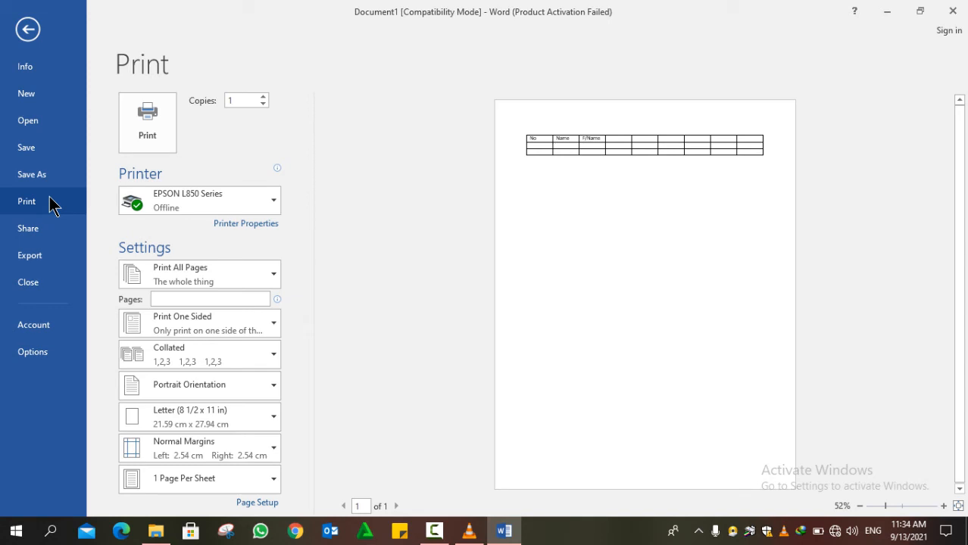
left_click(28, 29)
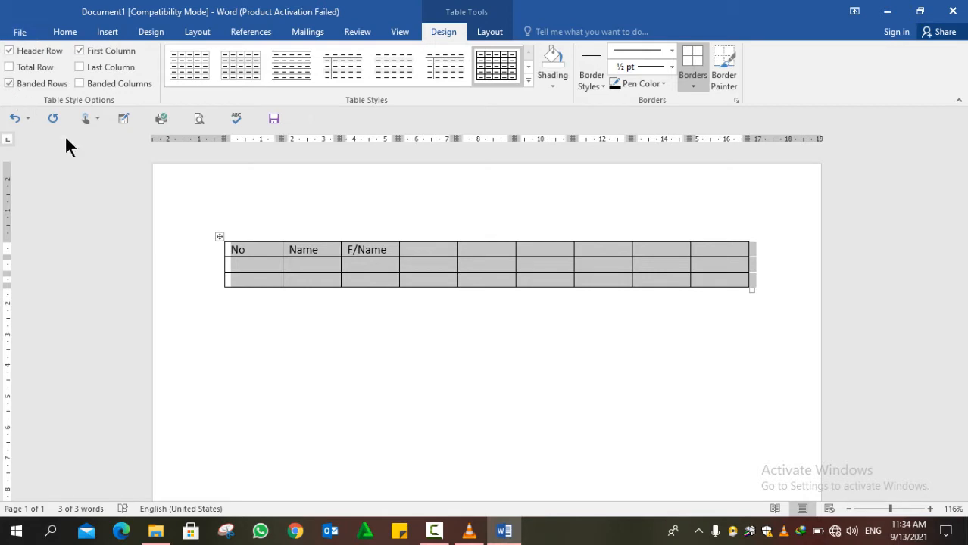
- In Table Properties, set Center alignment and Around text wrapping
left_click(489, 30)
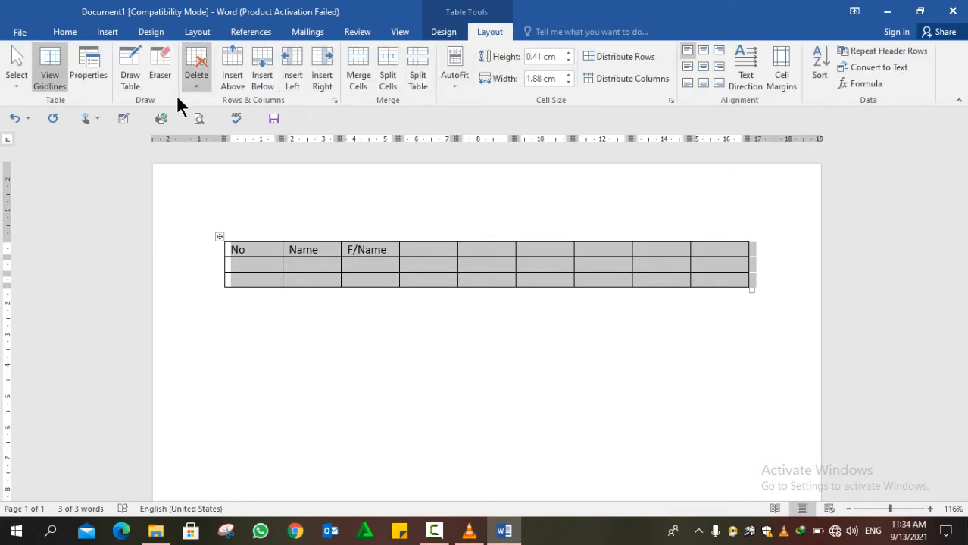
left_click(87, 83)
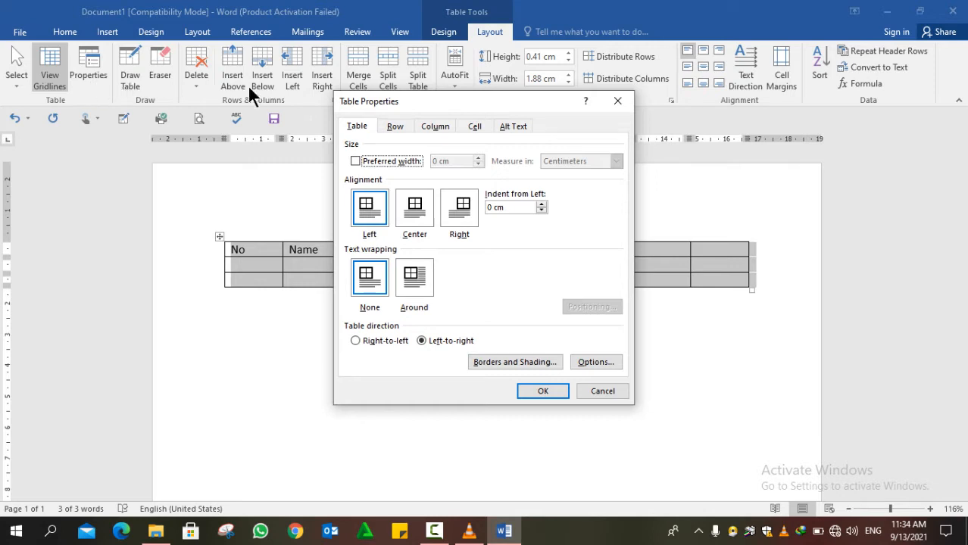
left_click(421, 209)
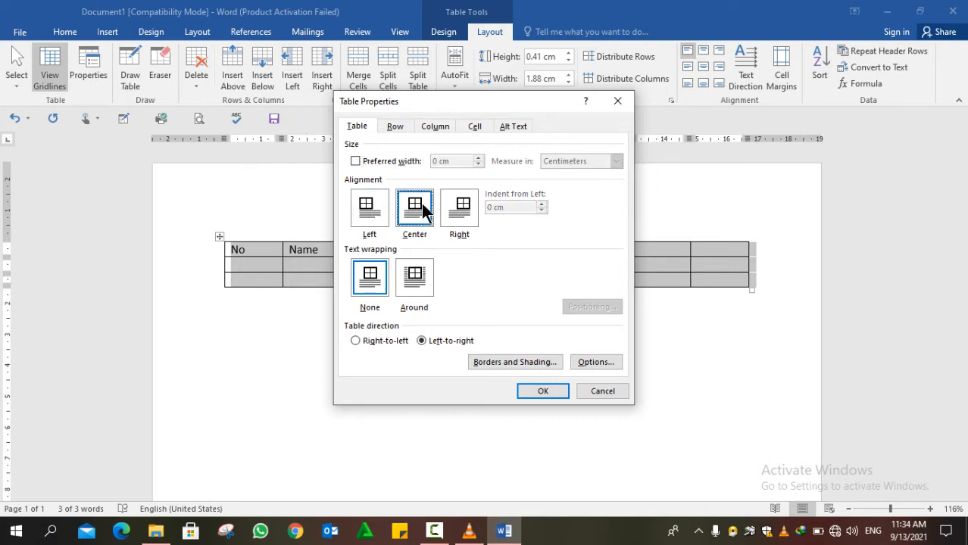
left_click(371, 279)
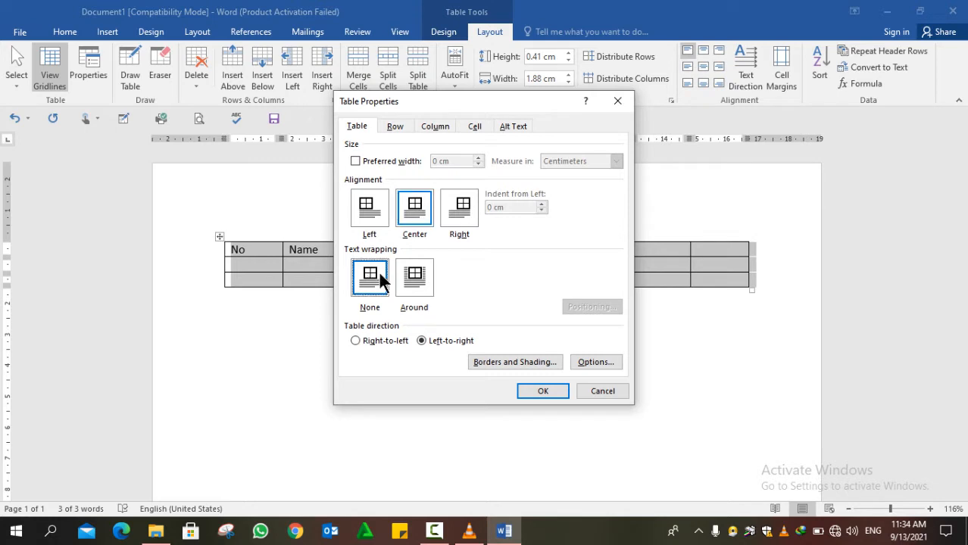
left_click(409, 279)
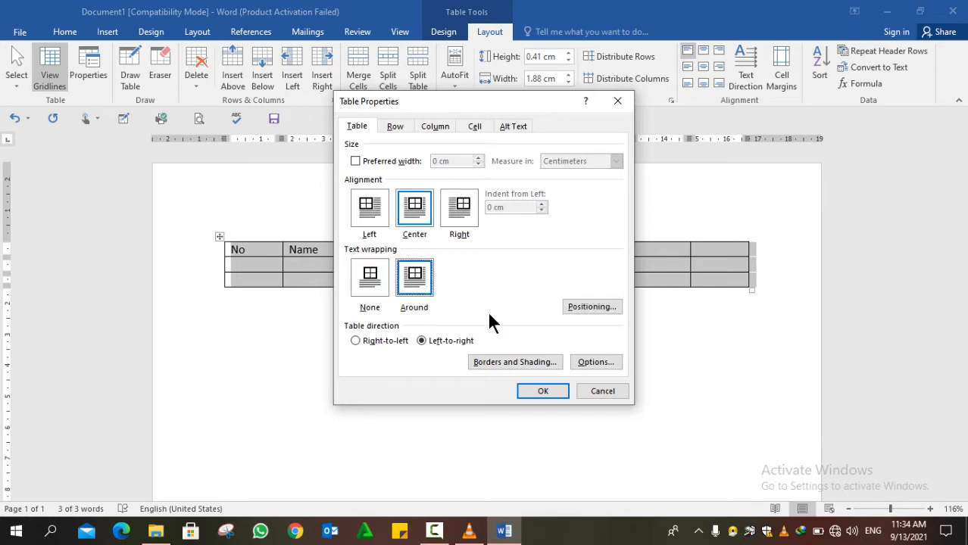
left_click(540, 388)
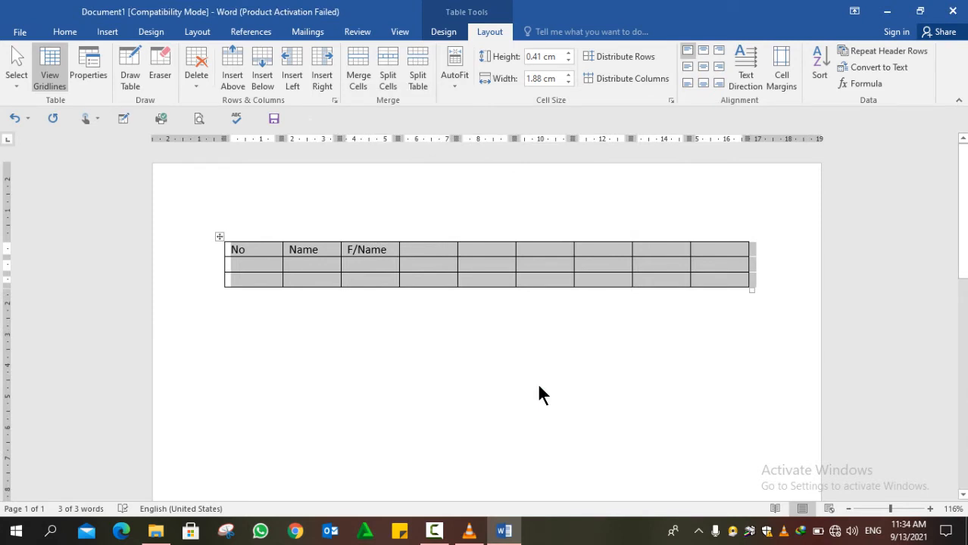
left_click(66, 33)
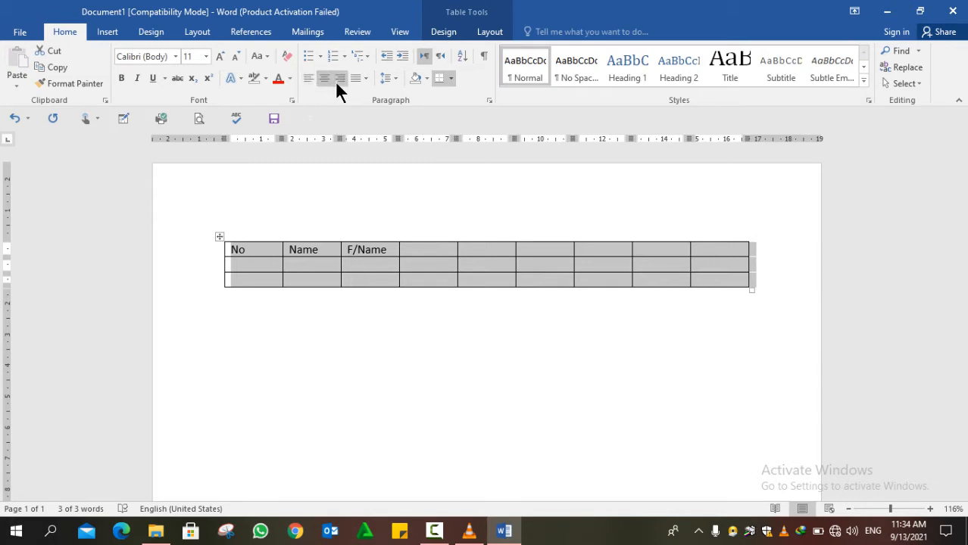
left_click(491, 33)
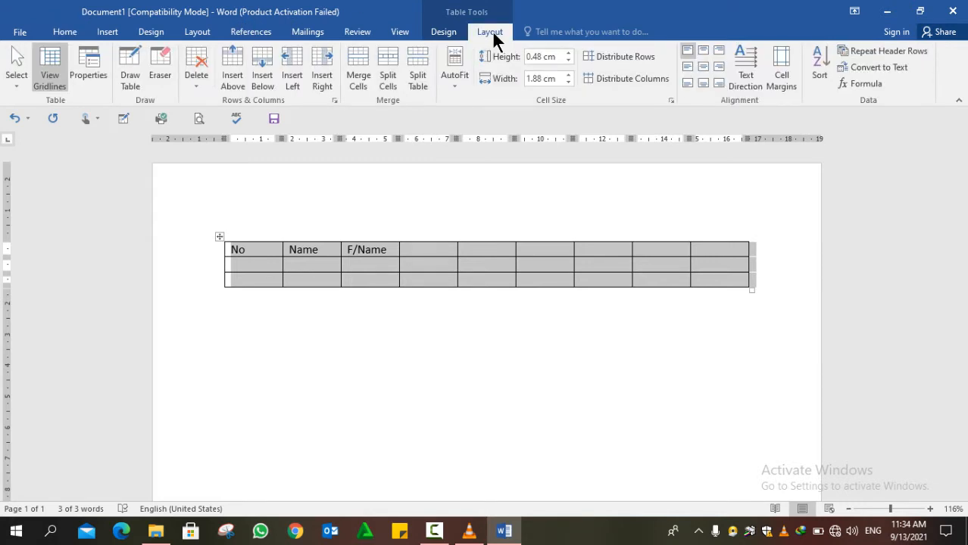
- Undo the eraser's removal of the row 1–2 divider so every cell partition is restored
left_click(159, 77)
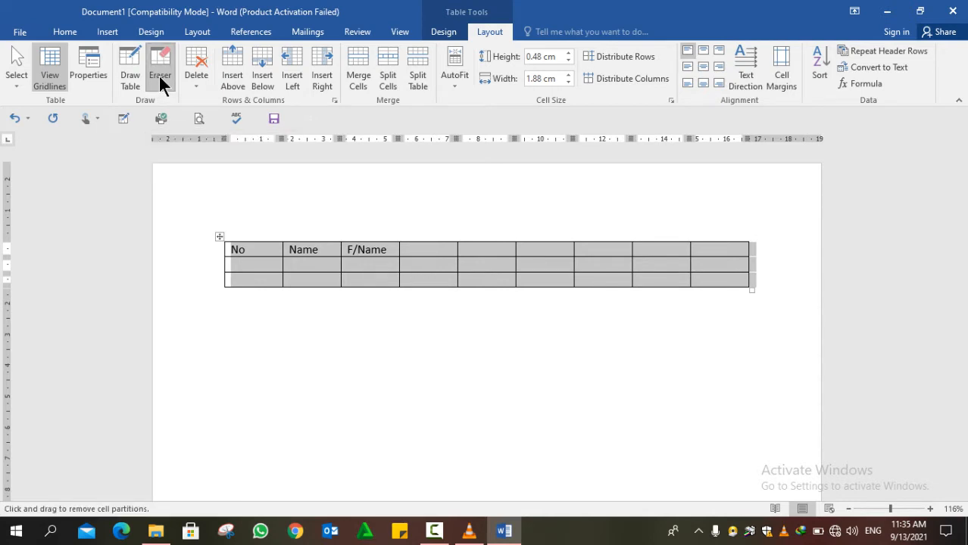
left_click_drag(433, 262, 541, 262)
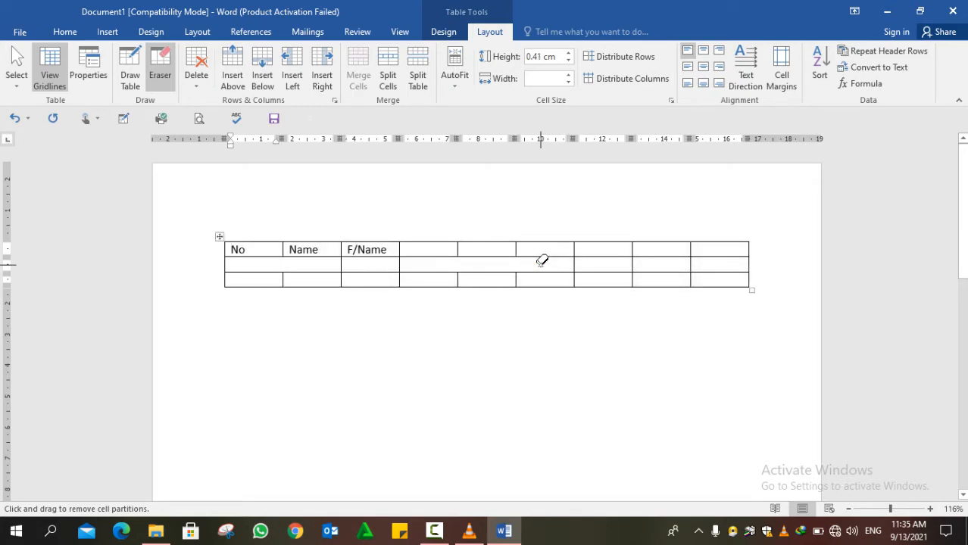
key("ctrl+z")
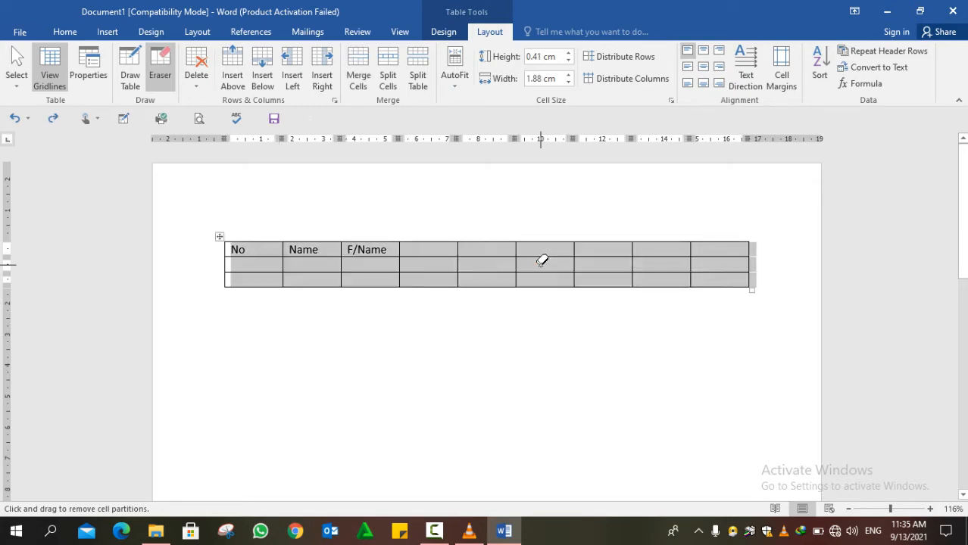
key("Escape")
double_click(368, 220)
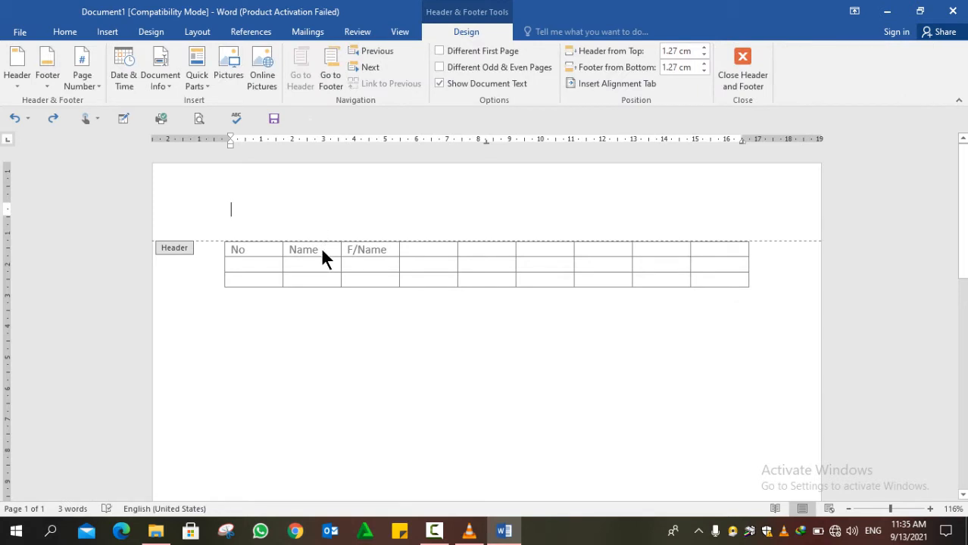
double_click(320, 247)
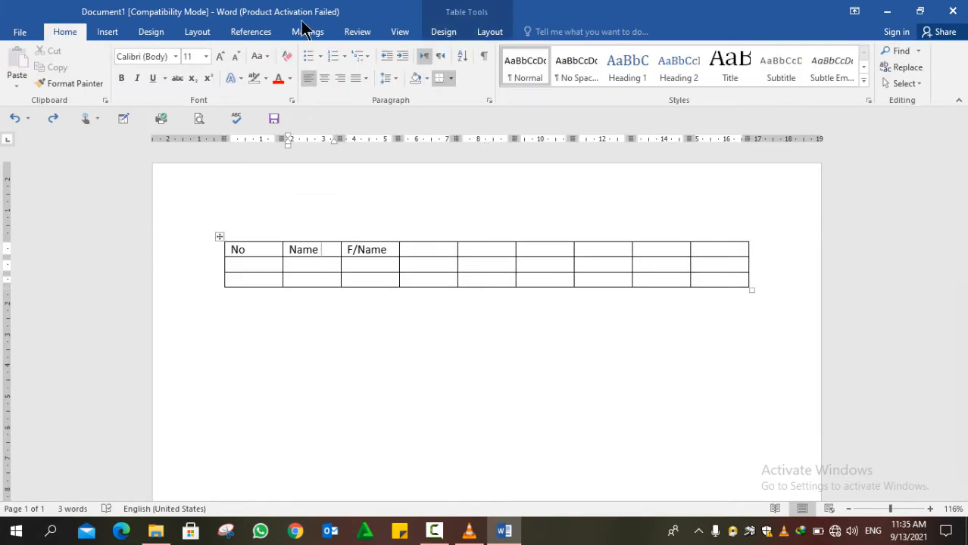
left_click(484, 31)
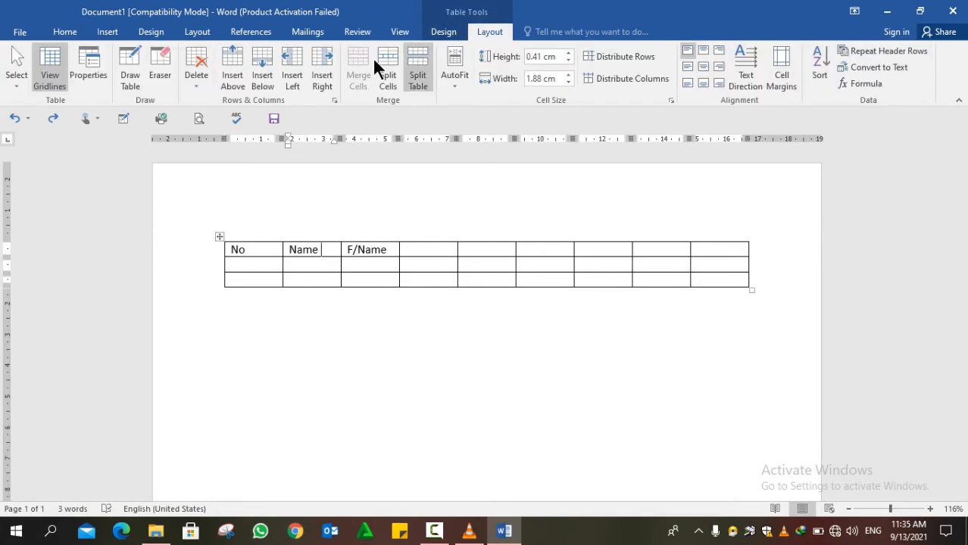
- Insert a new empty row above the No, Name, F/Name heading row
left_click(237, 83)
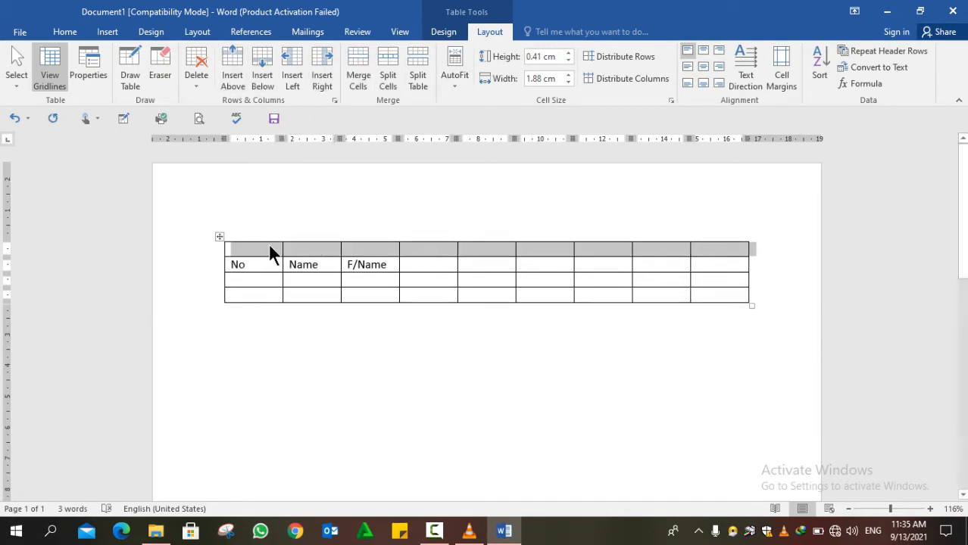
left_click(414, 247)
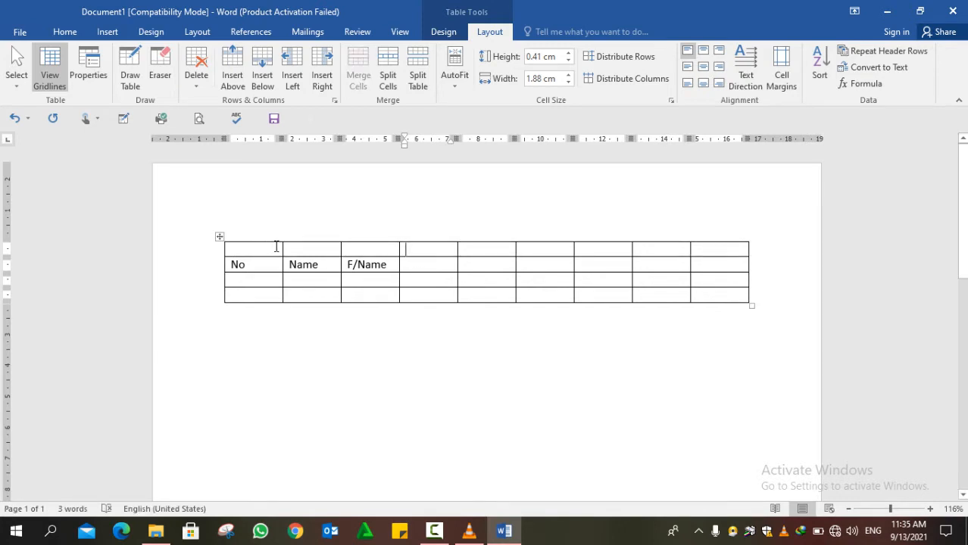
left_click_drag(276, 247, 694, 243)
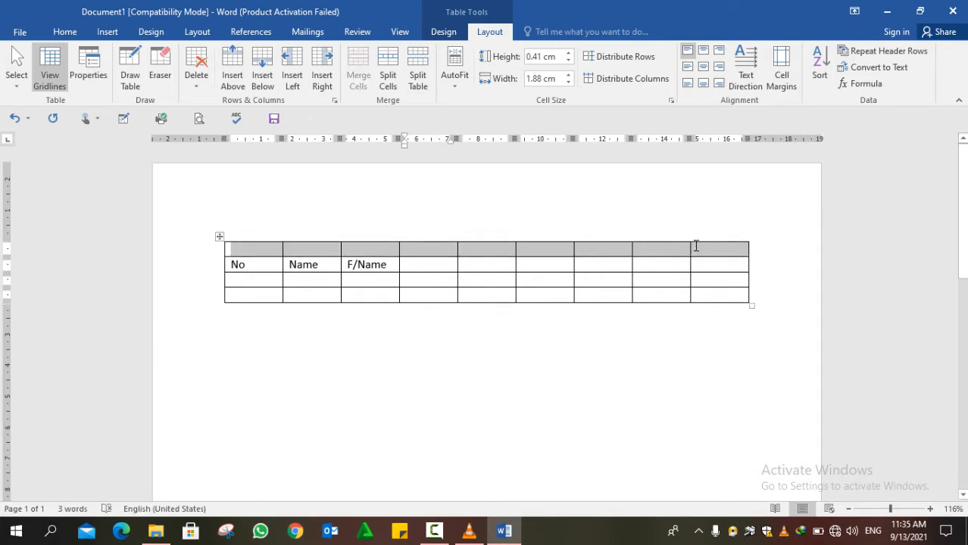
- Erase the new top row's cell dividers so it becomes one full-width cell
left_click(152, 79)
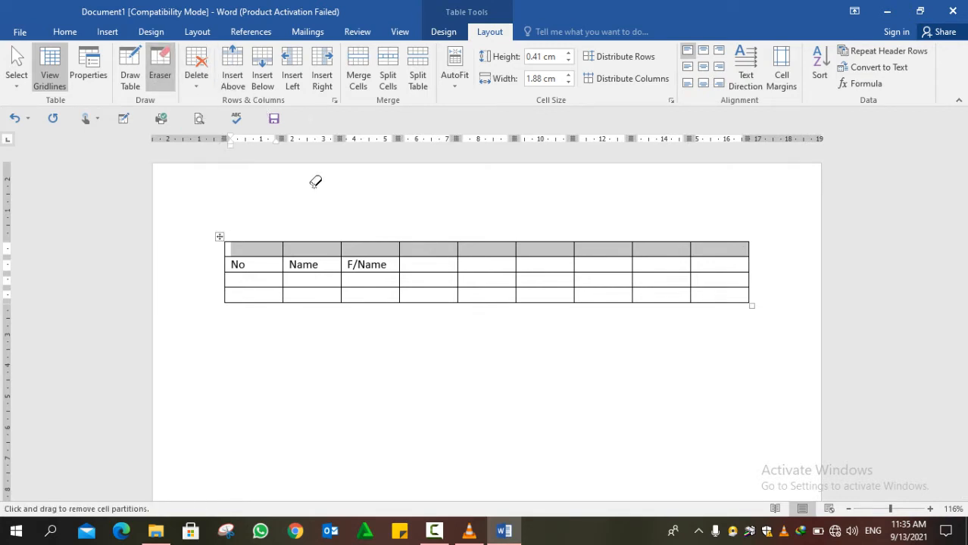
mouse_move(274, 250)
left_mouse_down()
mouse_move(326, 243)
mouse_move(313, 231)
mouse_move(452, 223)
mouse_move(688, 228)
mouse_move(750, 244)
left_mouse_up()
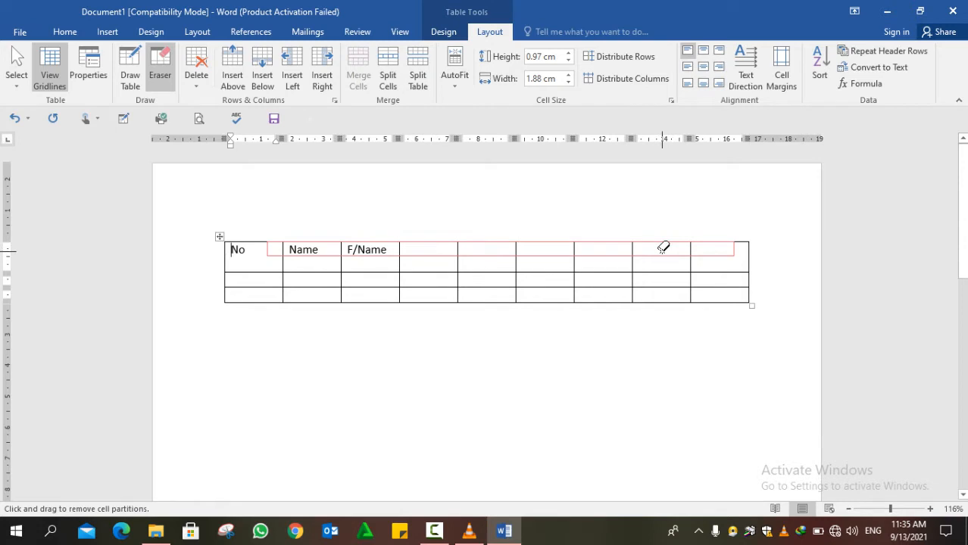
key("ctrl+z")
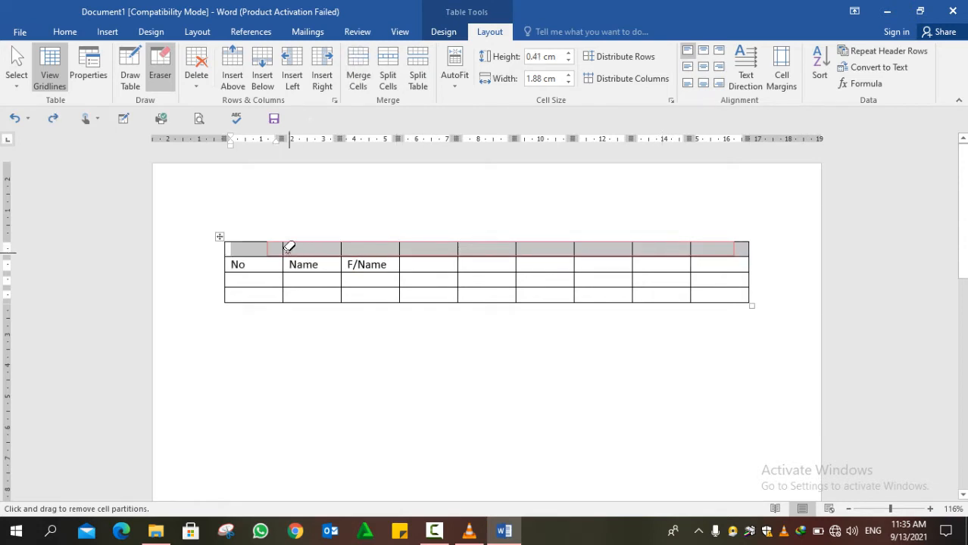
key("Escape")
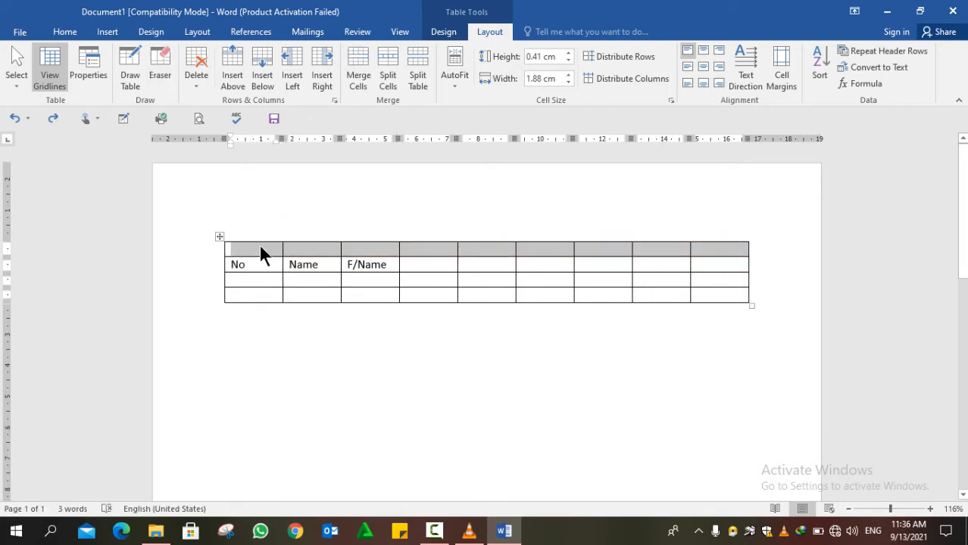
left_click(160, 77)
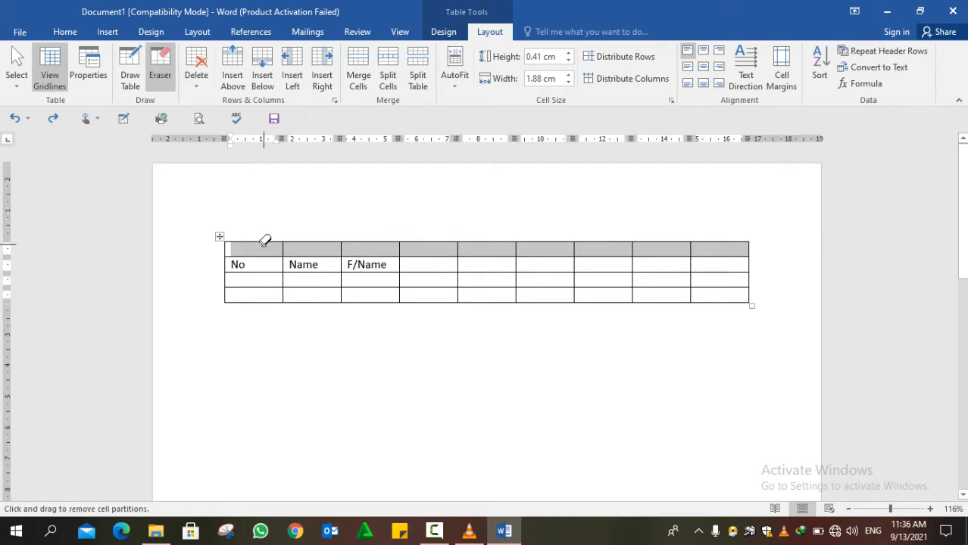
mouse_move(264, 244)
left_mouse_down()
mouse_move(566, 229)
mouse_move(715, 251)
mouse_move(730, 240)
mouse_move(730, 248)
left_mouse_up()
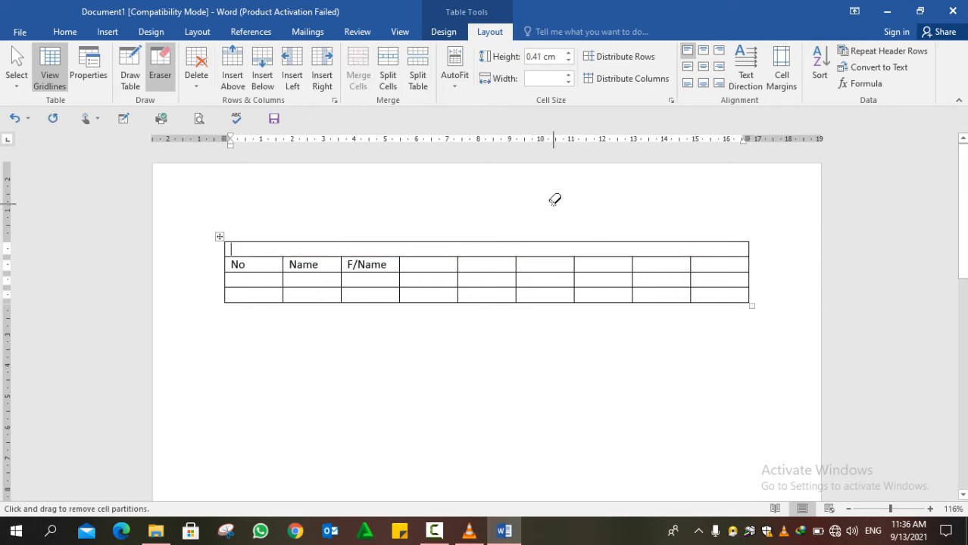
- Type the title 'The Afghanistan International Ban' into the merged top cell
key("Escape")
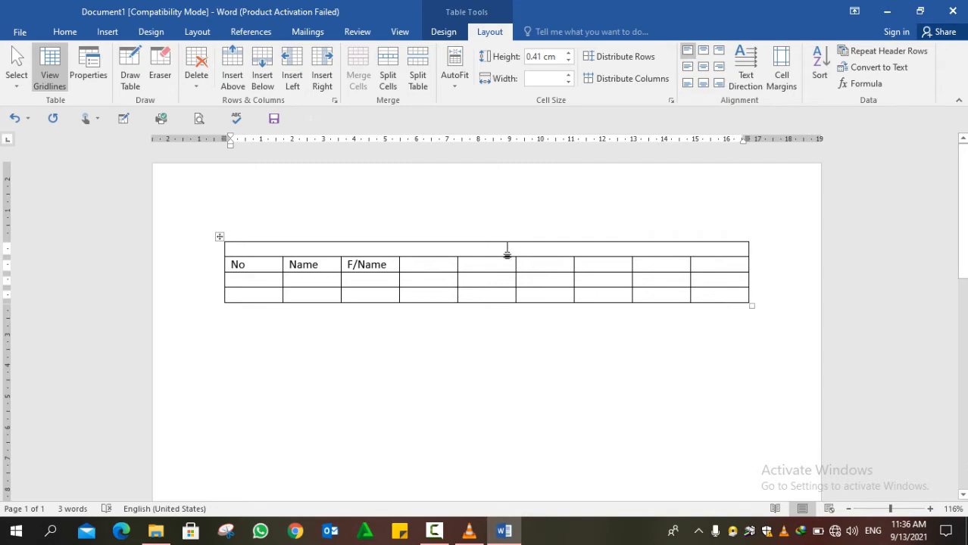
type("T")
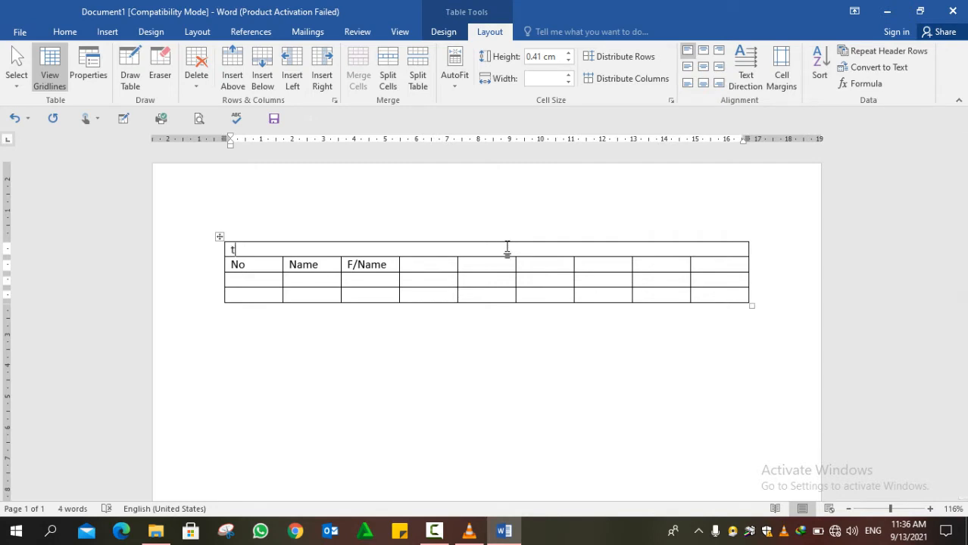
key("BackSpace")
type("The Ag")
key("BackSpace")
type("fghanista")
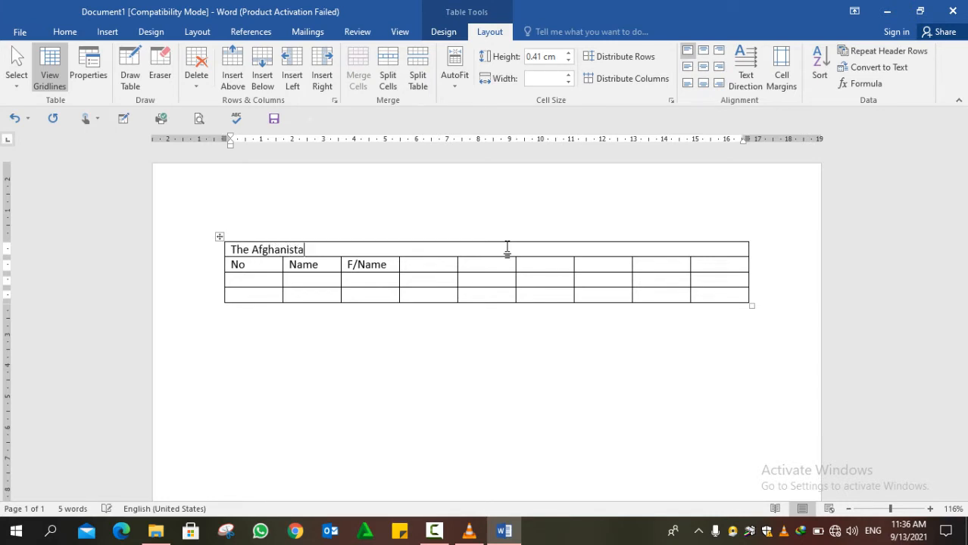
type("n Ina")
key("BackSpace")
type("etrnationa")
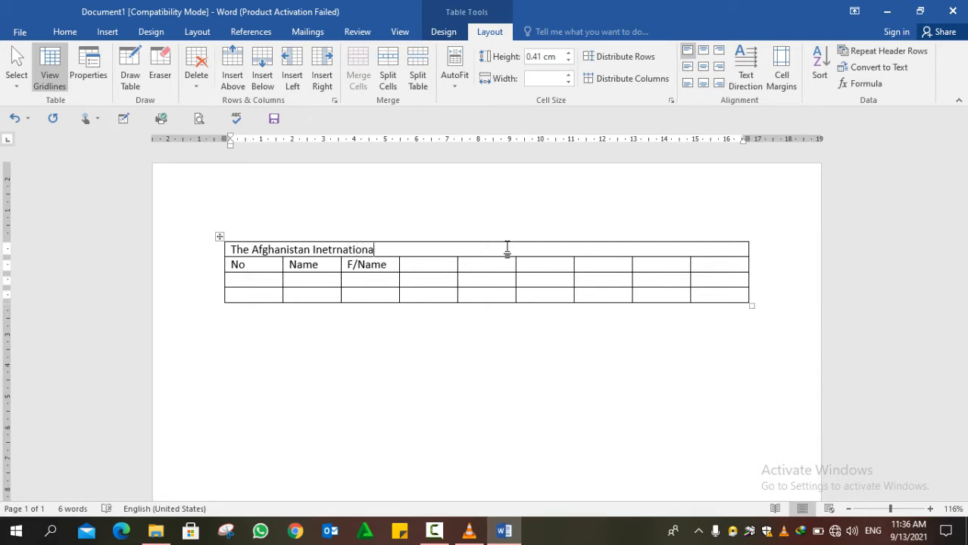
type(" Ban")
- Correct the misspelled 'Inetrnationa' to International, then select the whole title
left_click(354, 250)
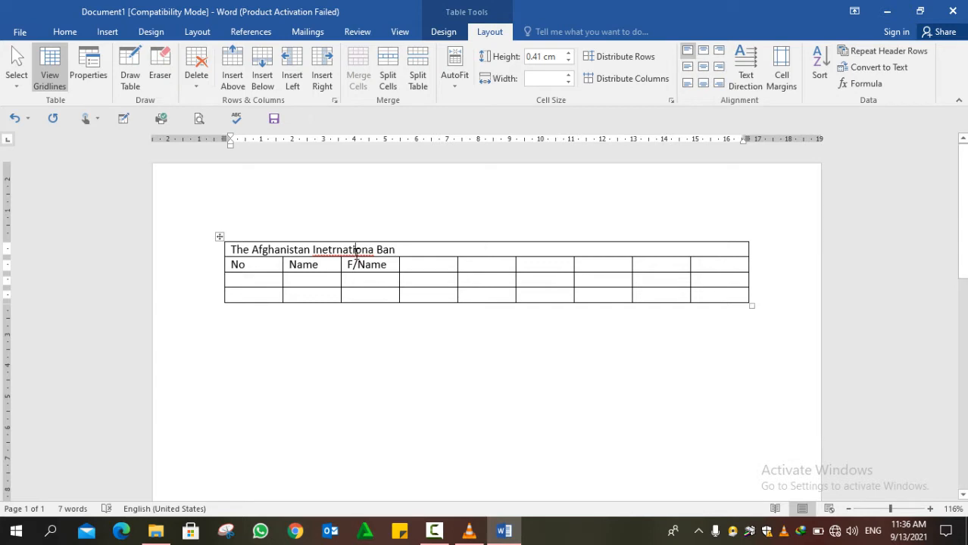
right_click(373, 254)
left_click(394, 268)
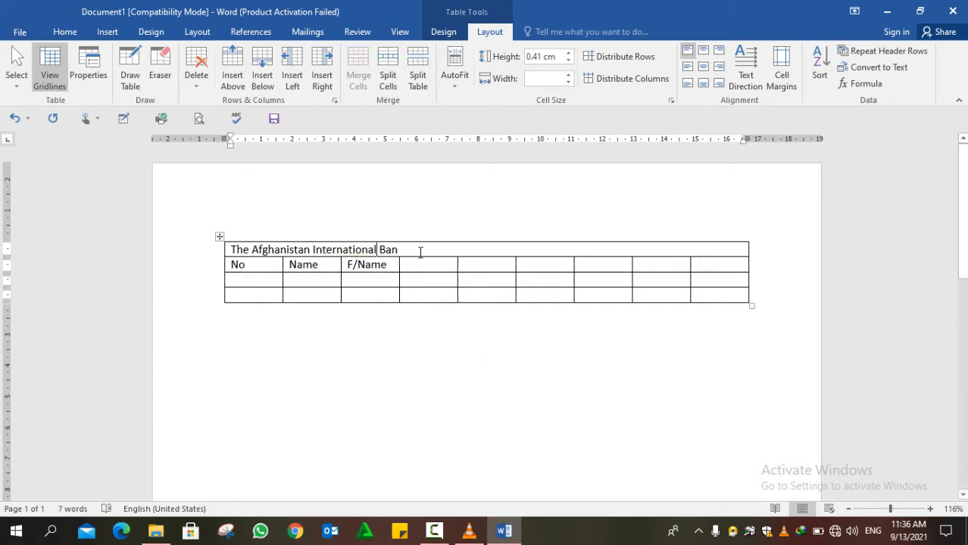
left_click_drag(420, 250, 198, 255)
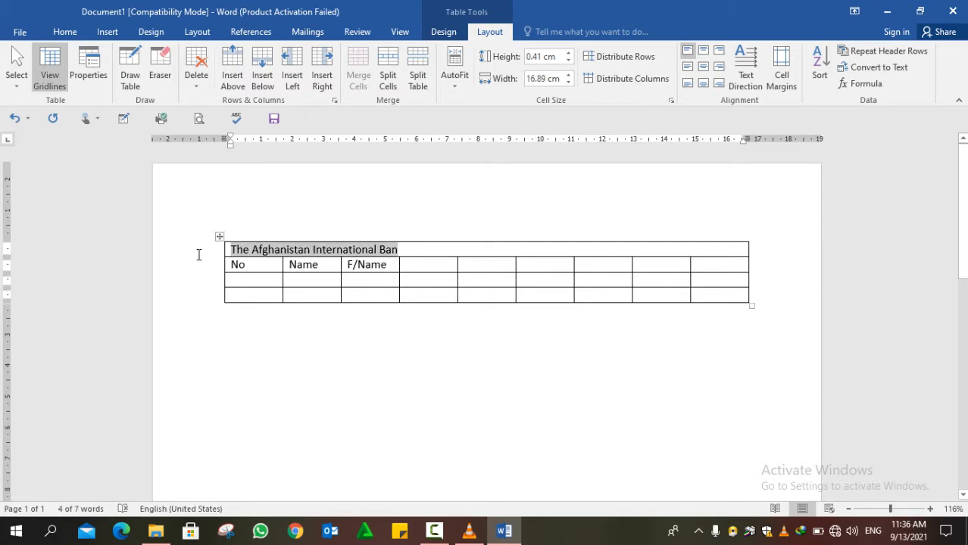
- Centre the selected title with Ctrl+E, then click into an empty cell to deselect it
key("ctrl+e")
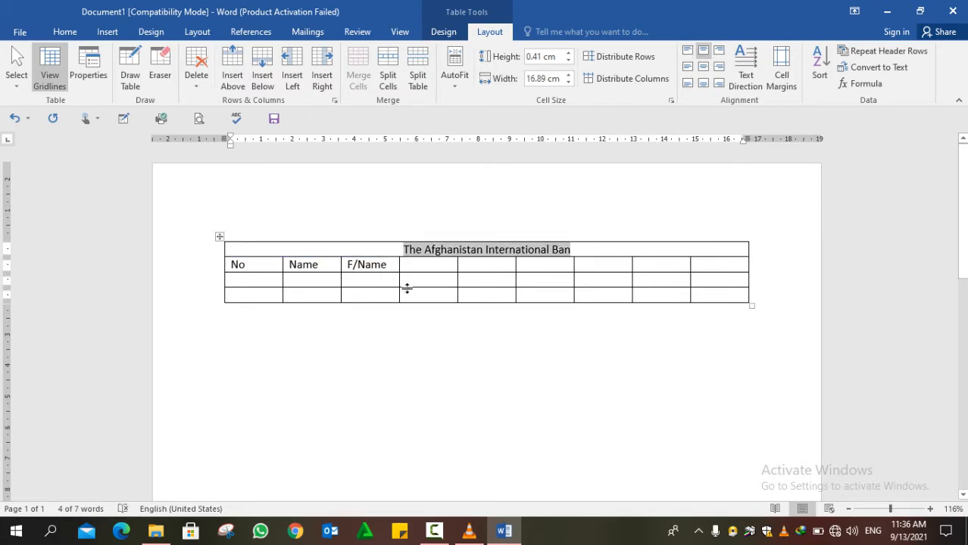
left_click(564, 267)
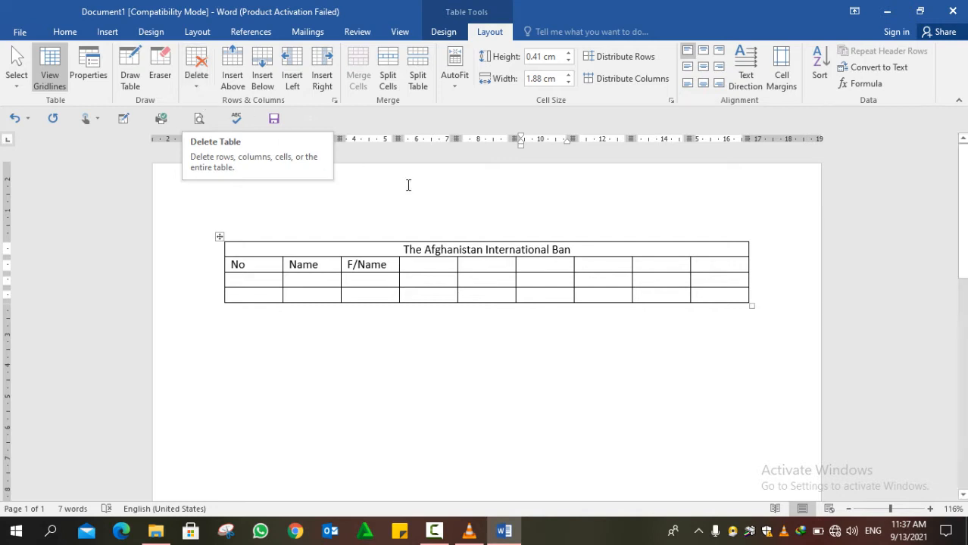
- Delete a table cell, shifting the remaining cells left
left_click(197, 78)
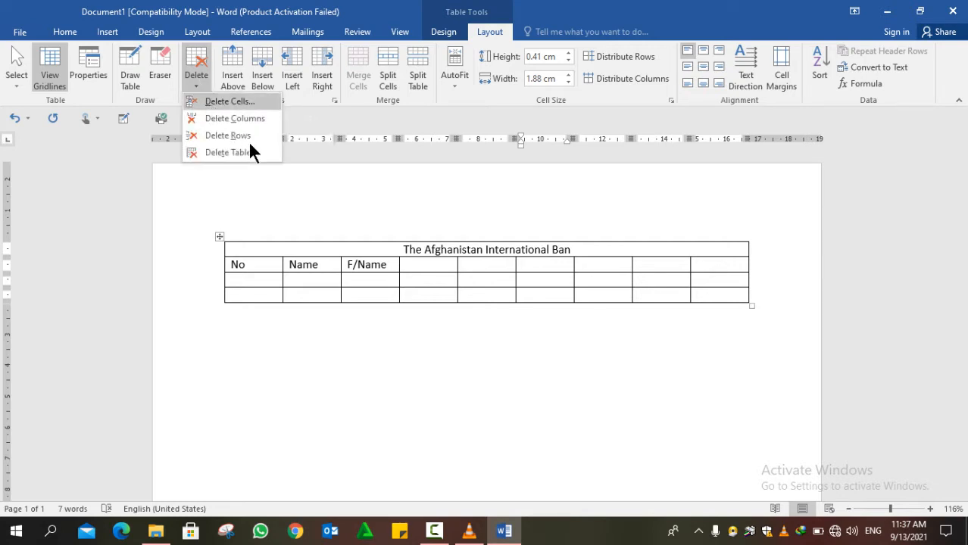
left_click(243, 257)
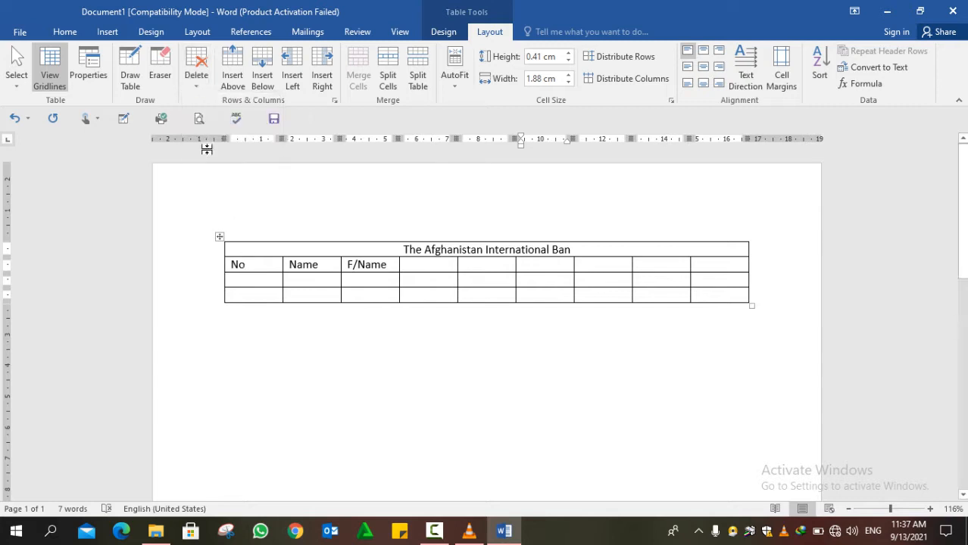
left_click(193, 87)
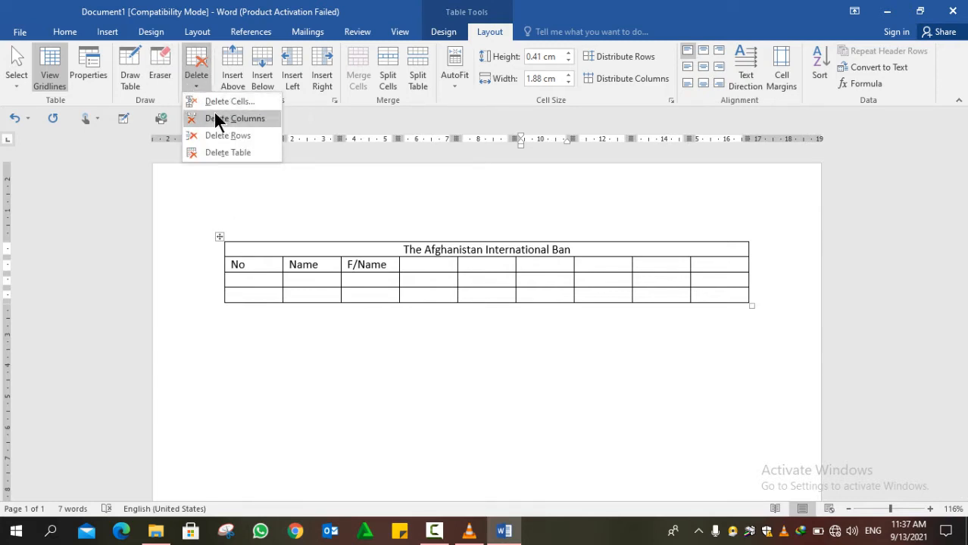
left_click(214, 102)
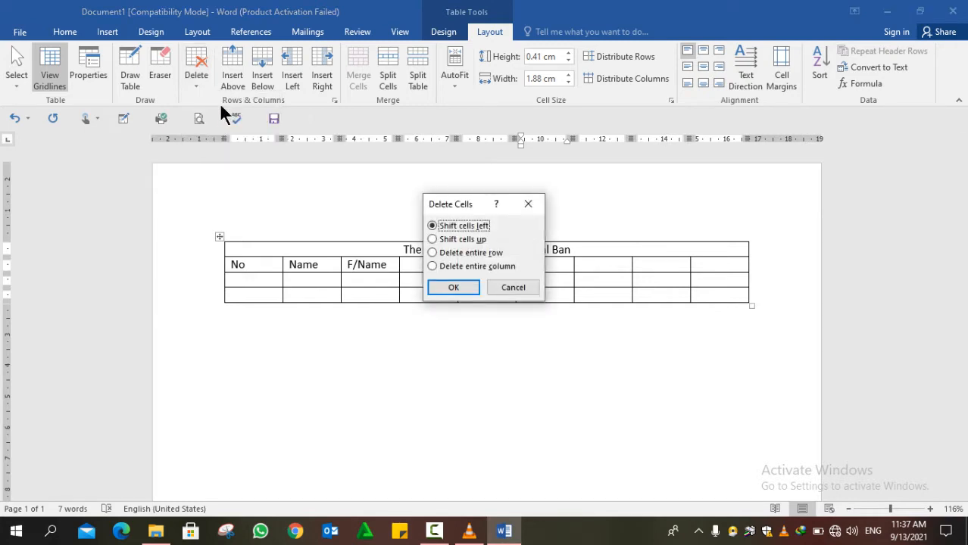
left_click(448, 287)
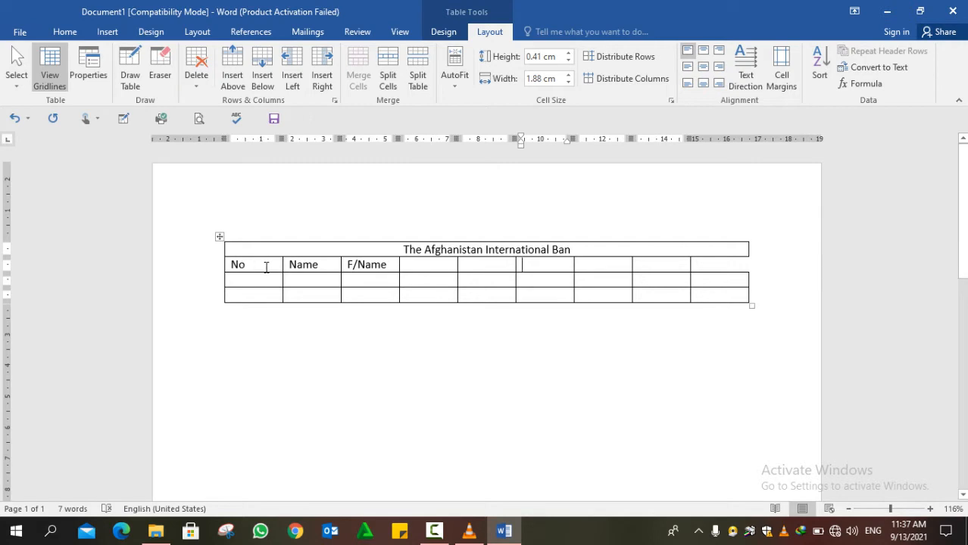
- In the Name column of row 3, set the text highlight colour to Yellow
left_click(309, 281)
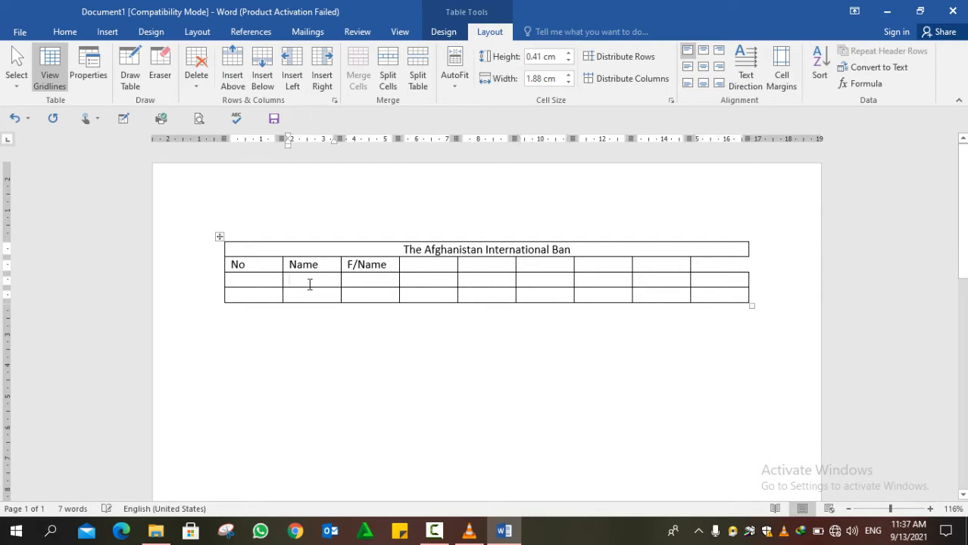
left_click(65, 33)
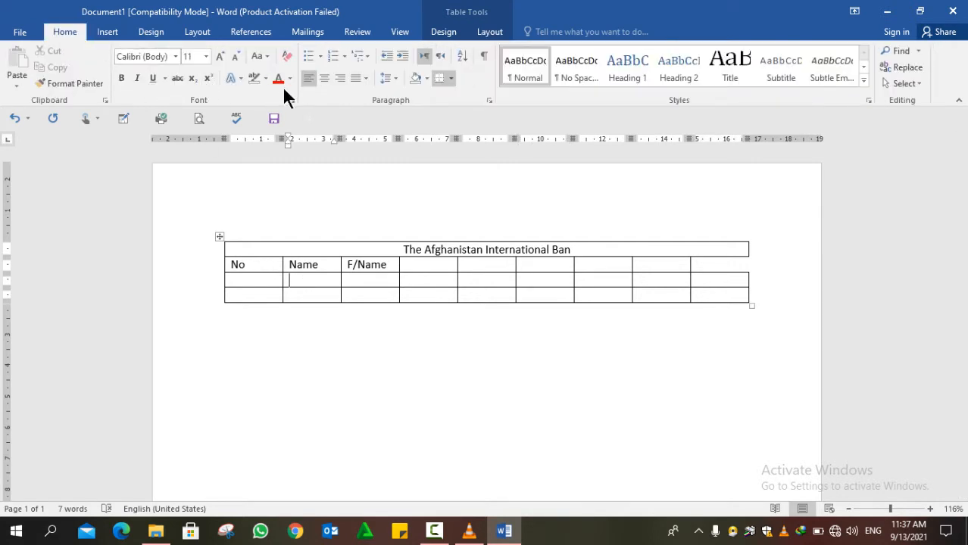
left_click(265, 78)
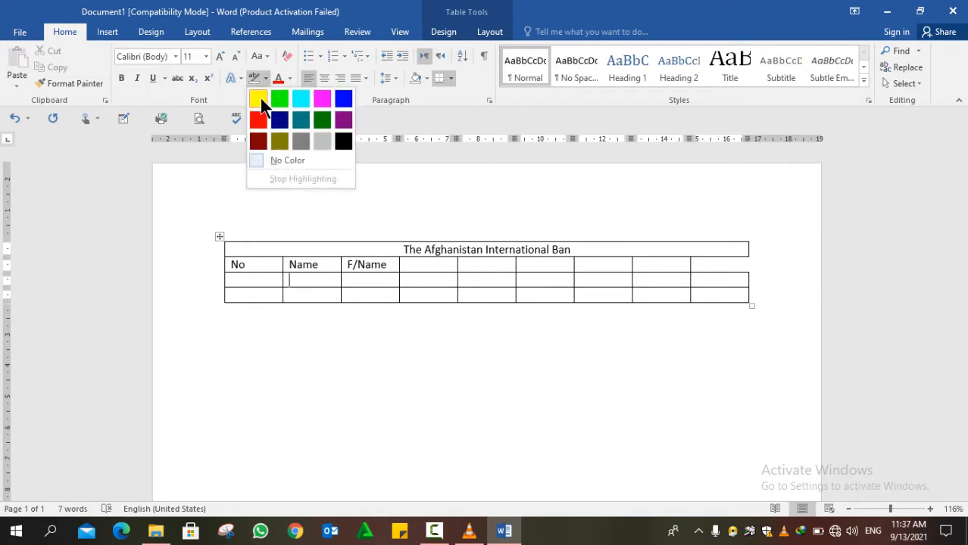
left_click(257, 99)
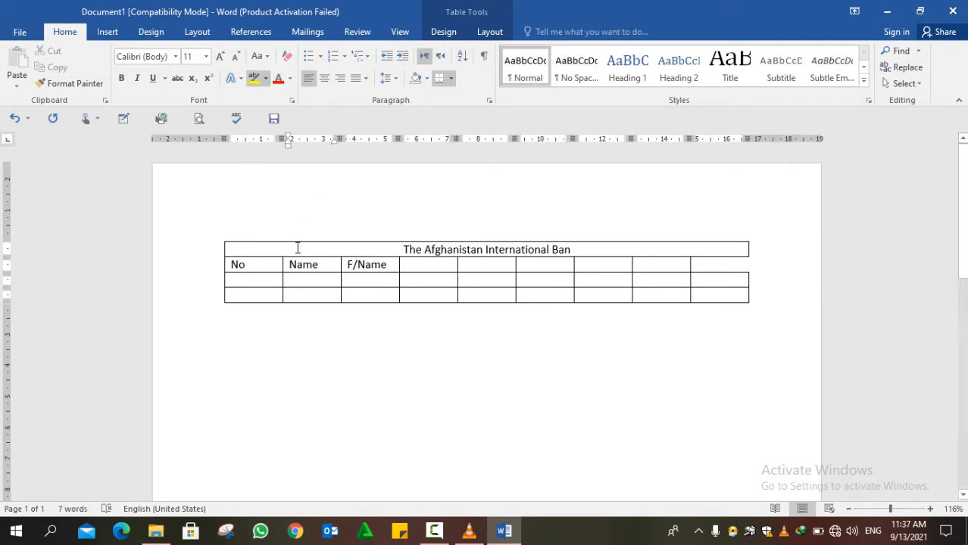
- Shade the empty cell under Name solid black using Table Tools Design Shading
left_click(440, 32)
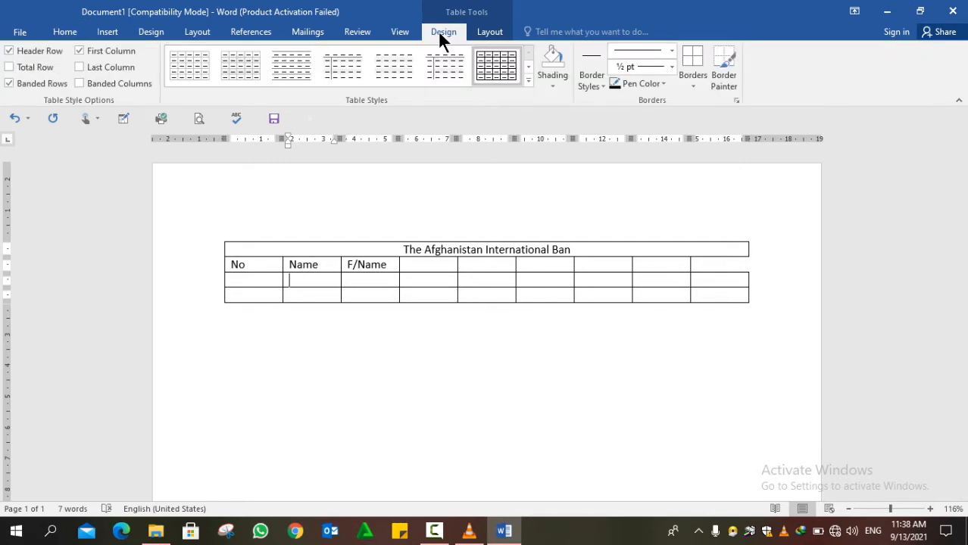
left_click(554, 82)
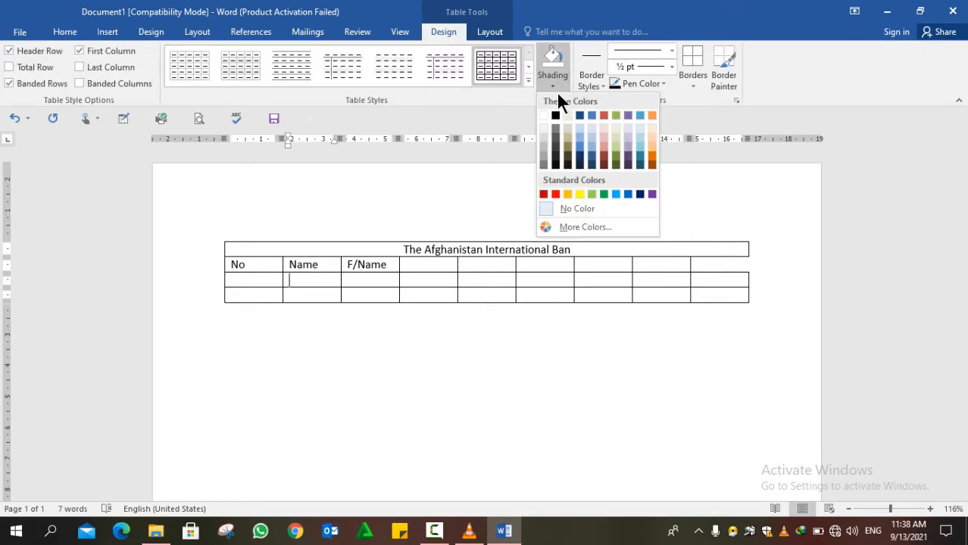
left_click(554, 162)
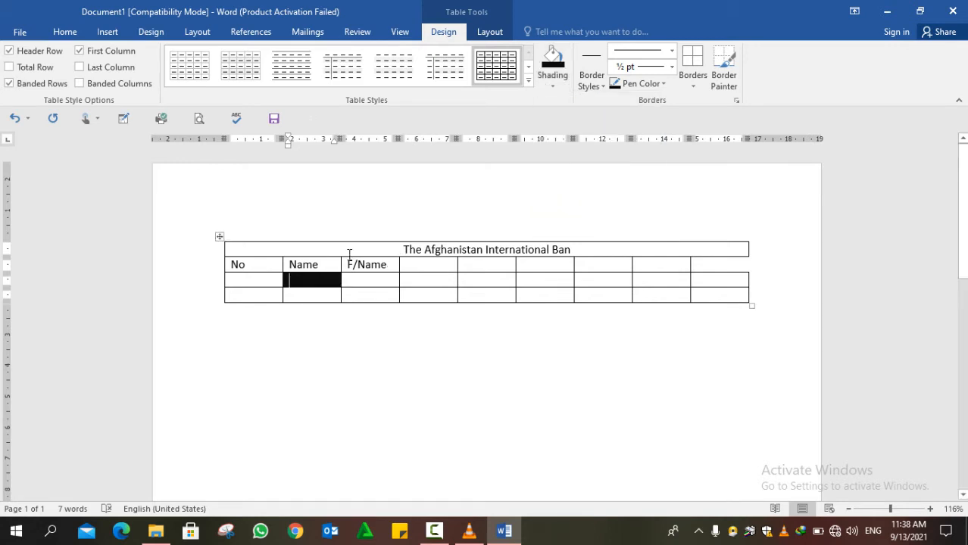
left_click(502, 34)
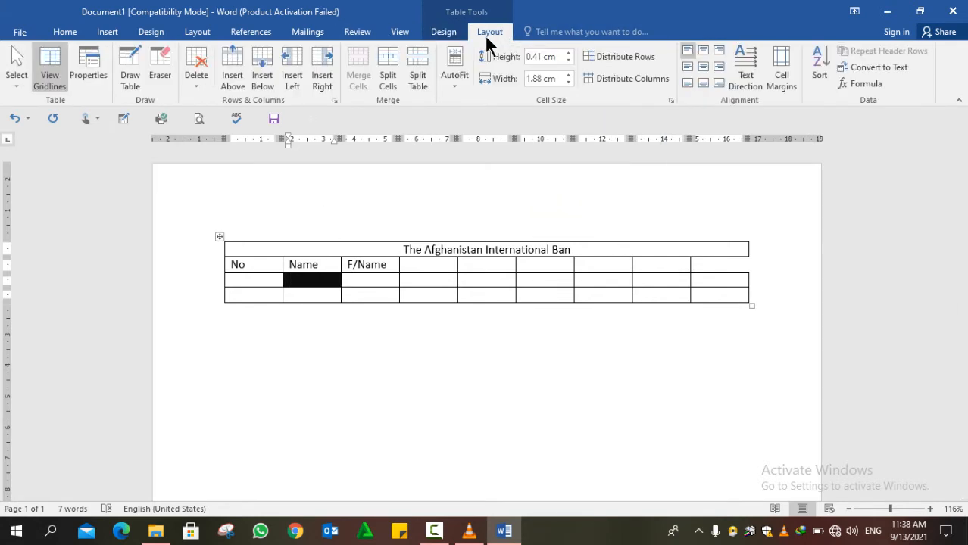
- Delete the shaded cell, shifting cells left, then delete the table's second row
left_click(194, 85)
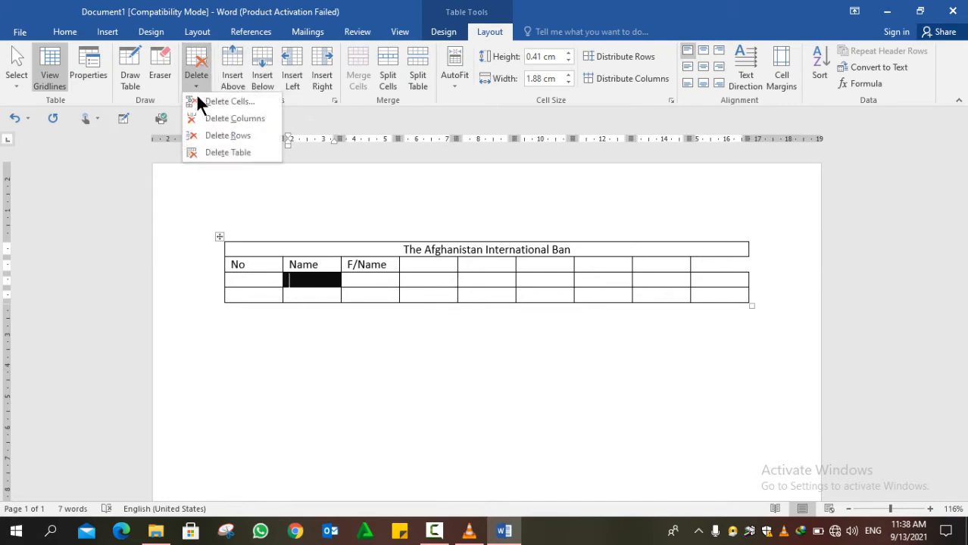
left_click(203, 101)
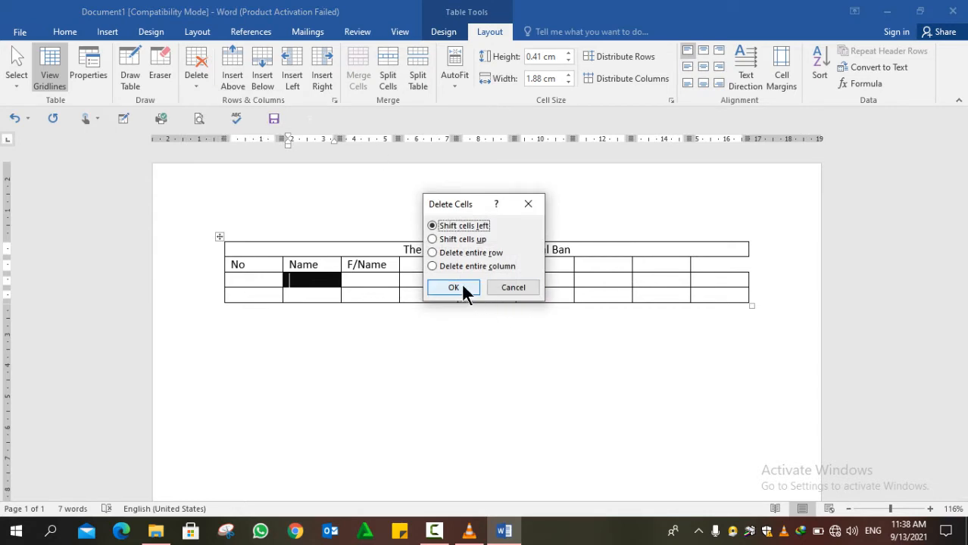
left_click(462, 287)
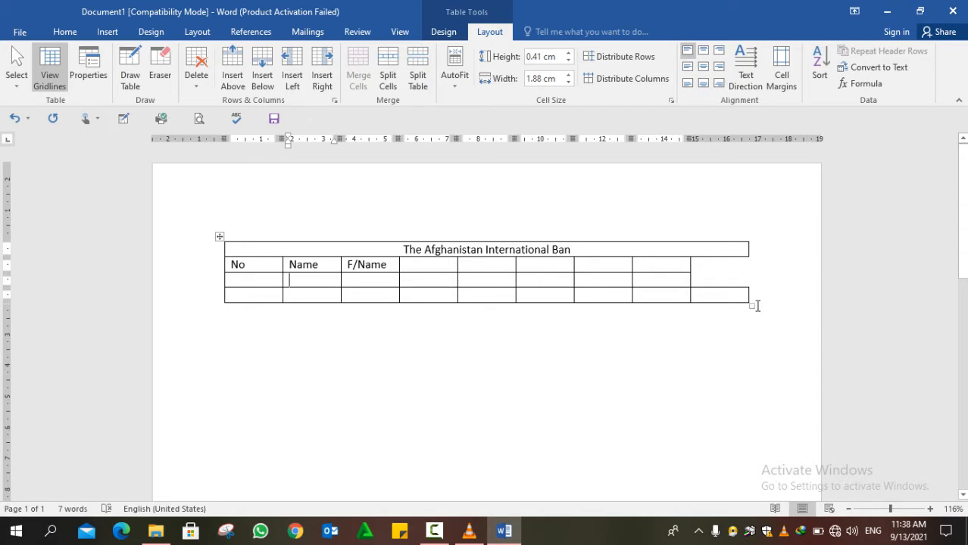
left_click_drag(267, 279, 715, 281)
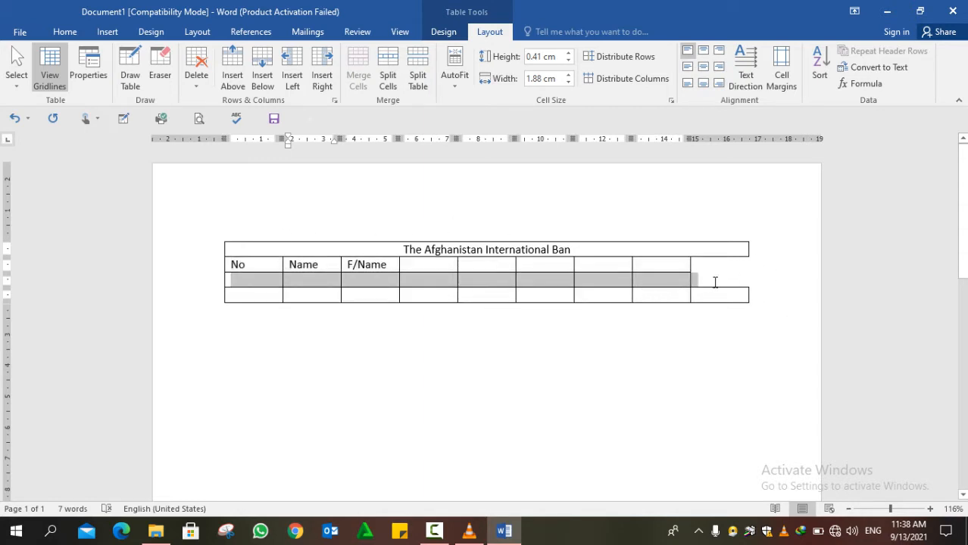
left_click(195, 89)
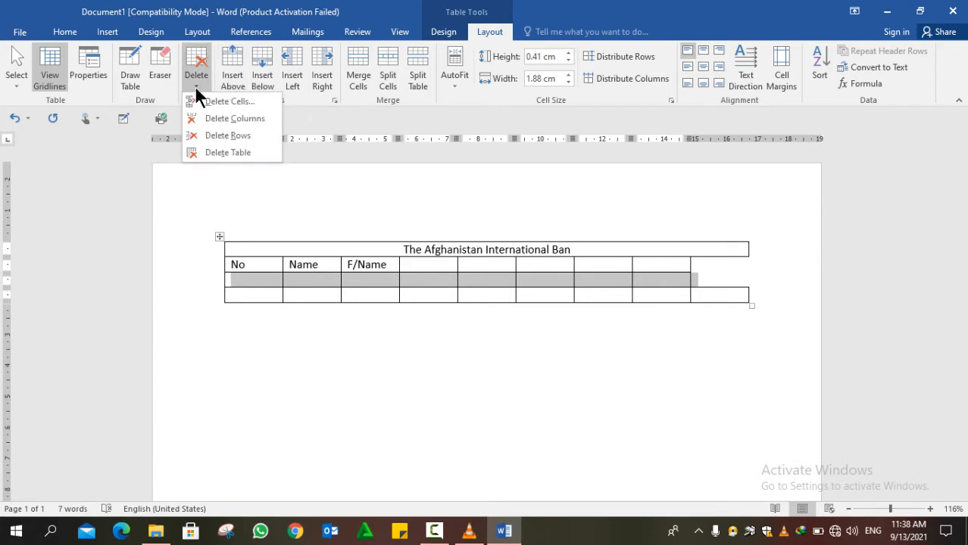
left_click(224, 137)
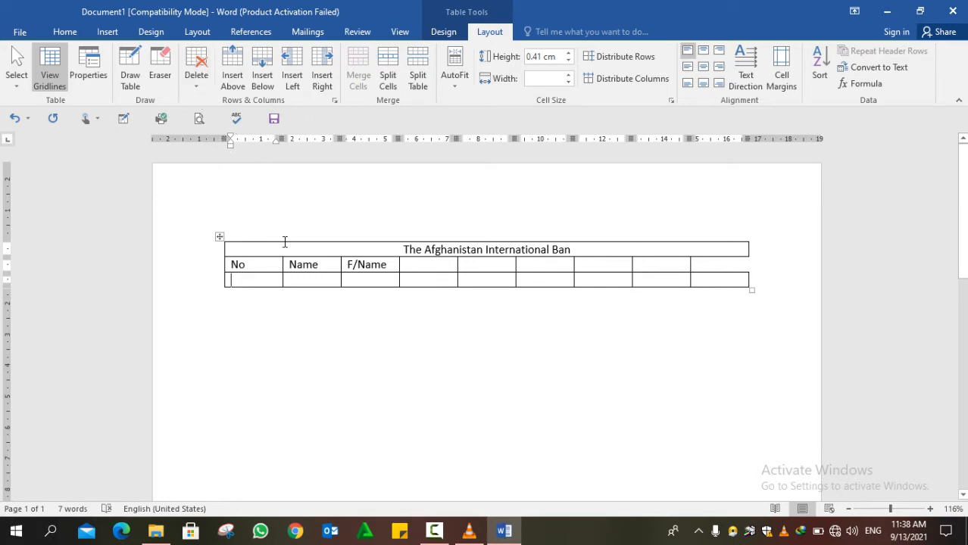
- Delete the No column, then delete the entire table
left_click_drag(272, 248, 268, 281)
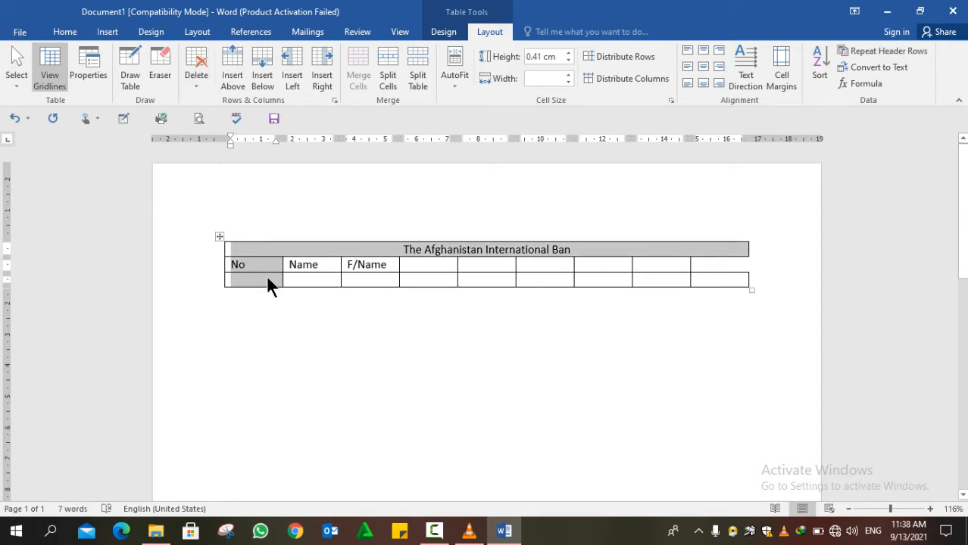
left_click(266, 275)
left_click_drag(267, 265, 266, 281)
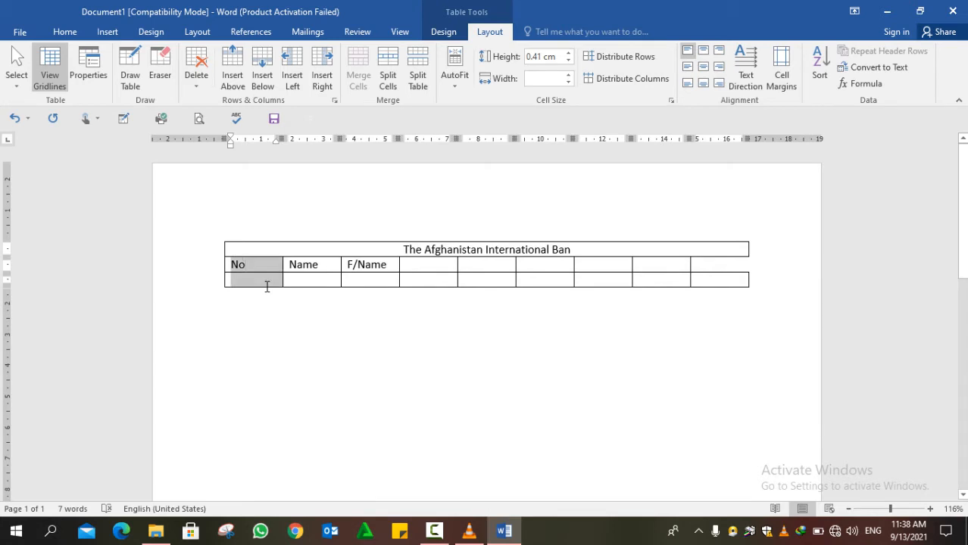
left_click(195, 80)
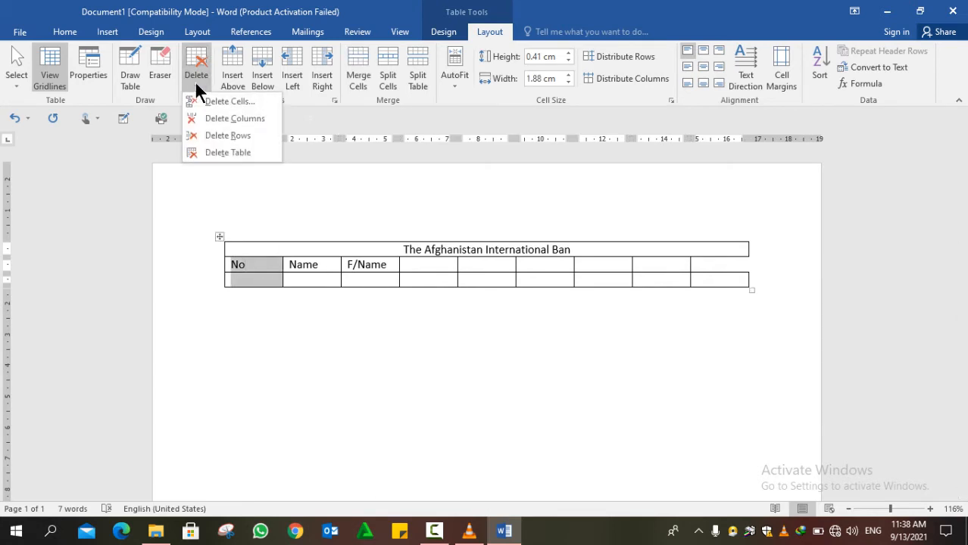
left_click(221, 118)
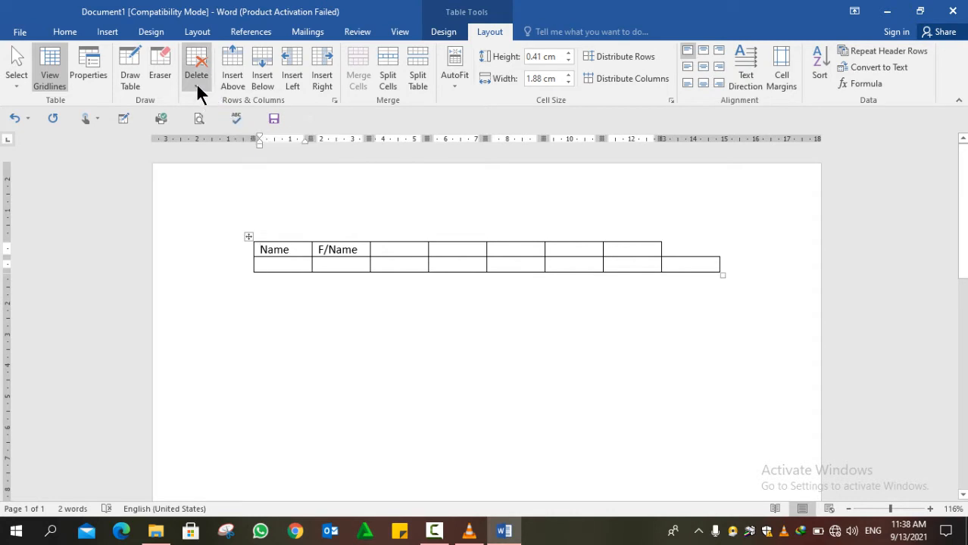
left_click(196, 83)
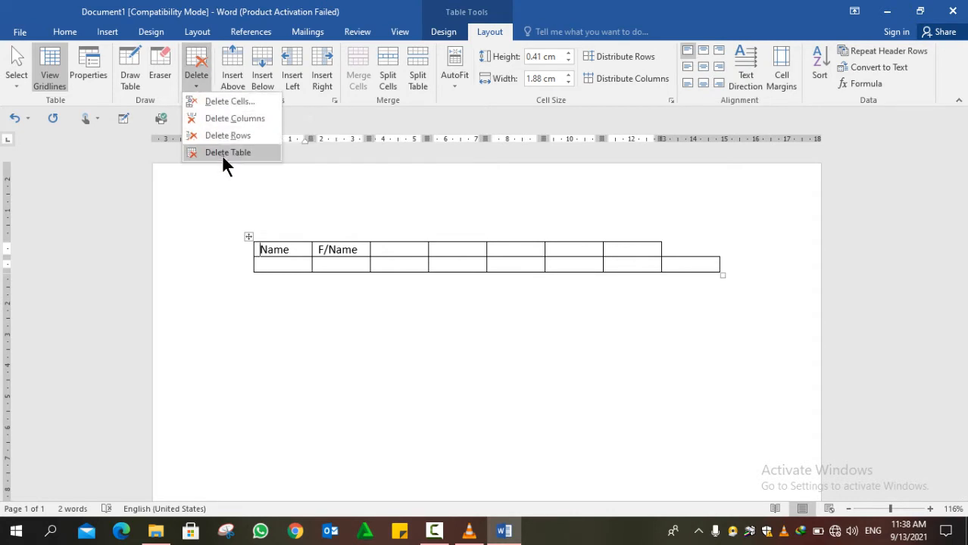
left_click(224, 155)
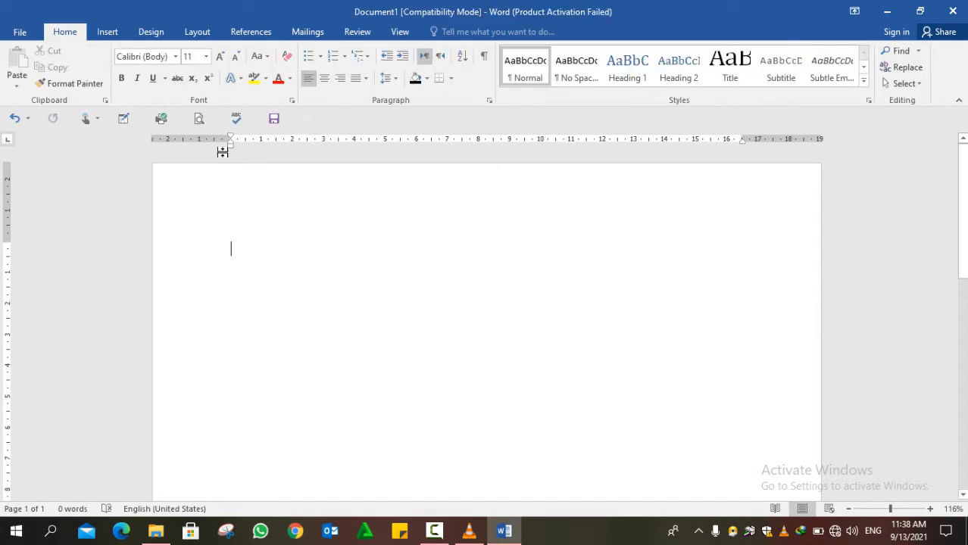
- Insert a 6-column by 3-row table from the Insert tab's Table grid
left_click(107, 33)
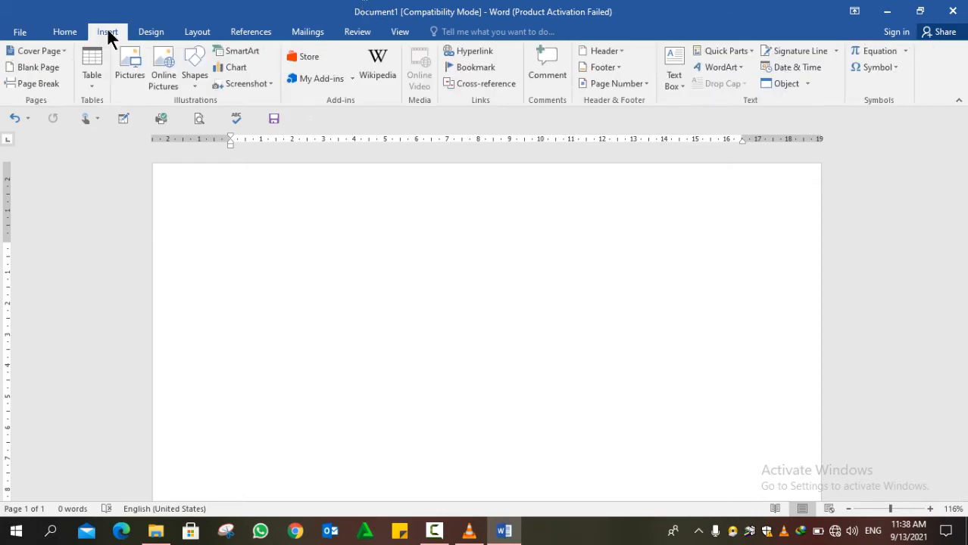
left_click(91, 80)
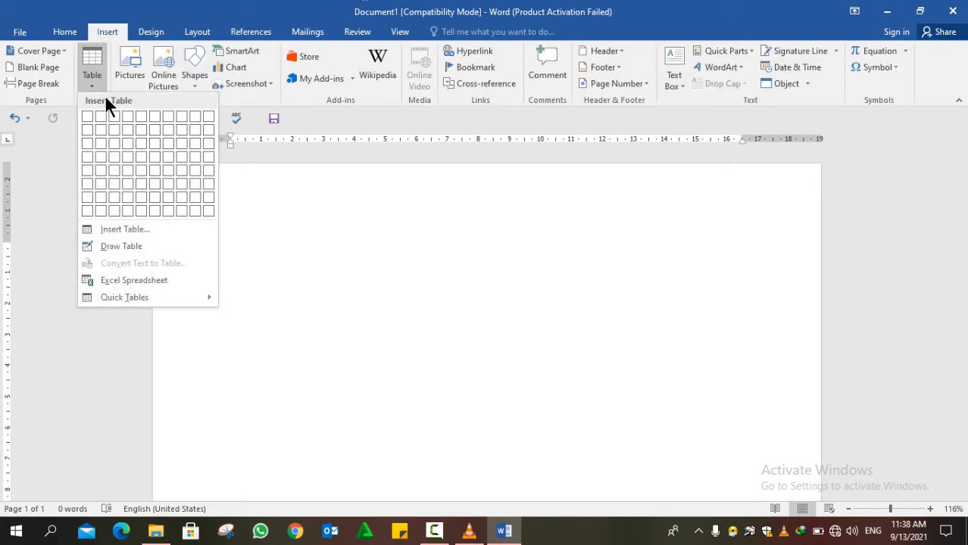
left_click(153, 145)
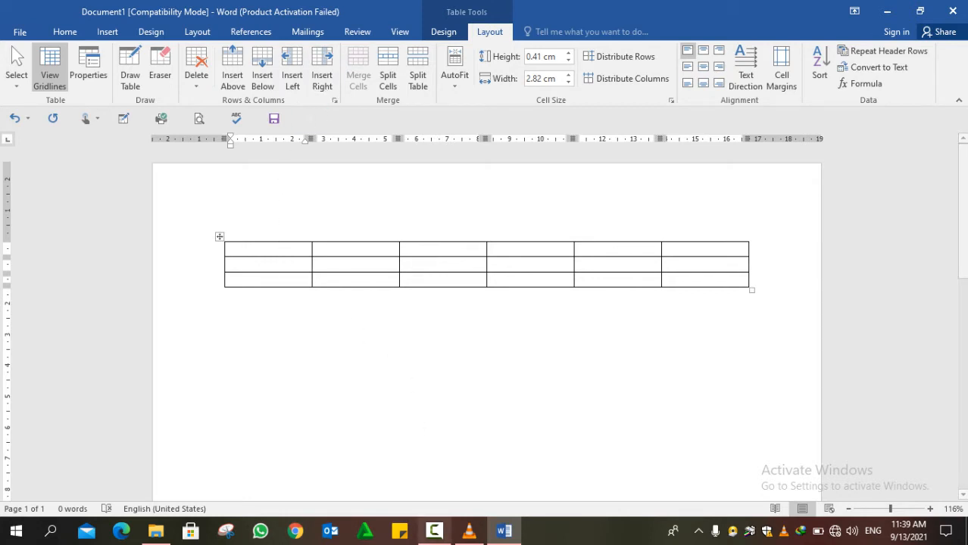
left_click(436, 533)
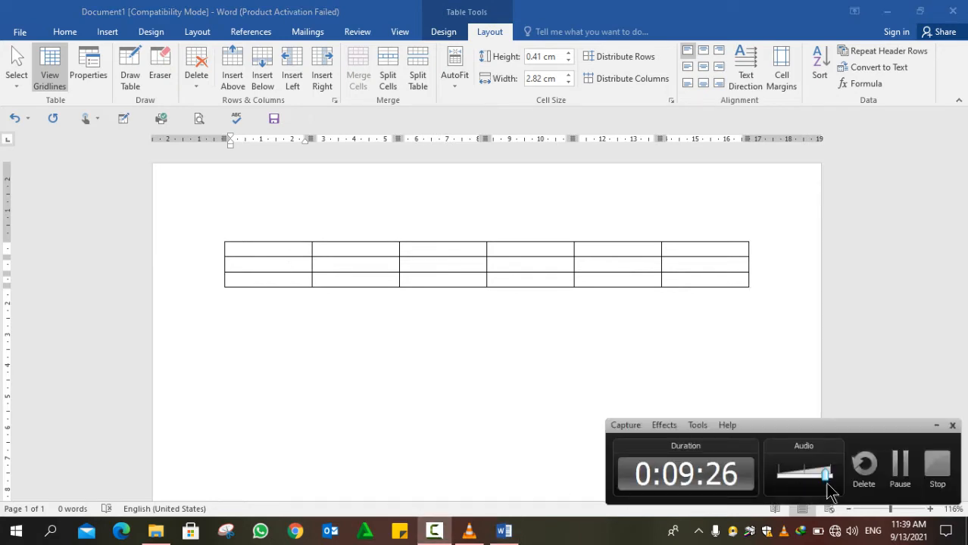
- Insert a row above the first row and erase its dividers into one full-width cell
left_click(899, 468)
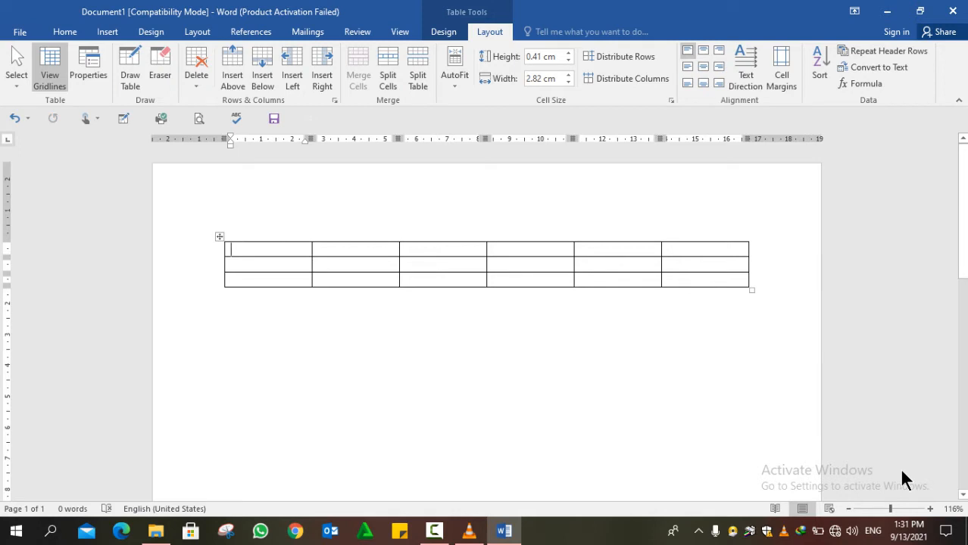
mouse_move(311, 236)
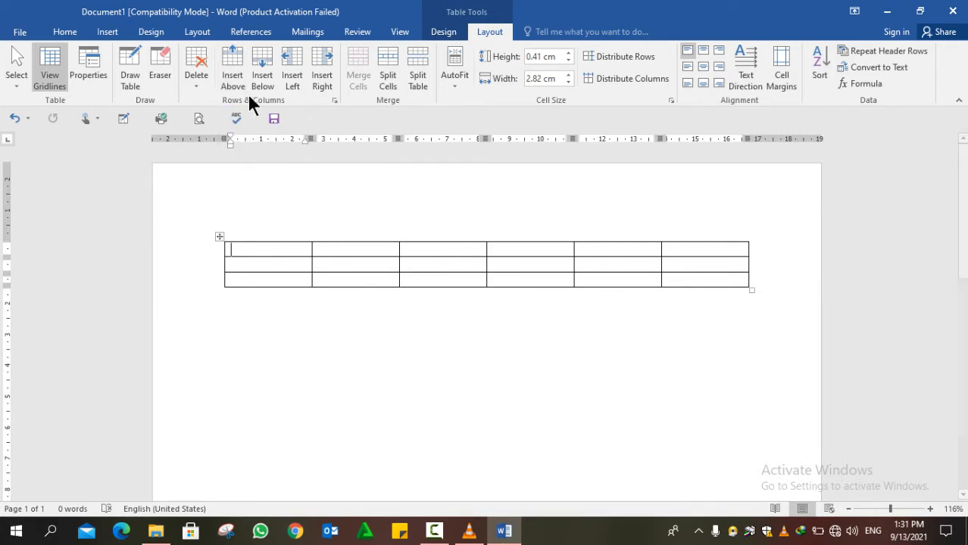
left_click(235, 73)
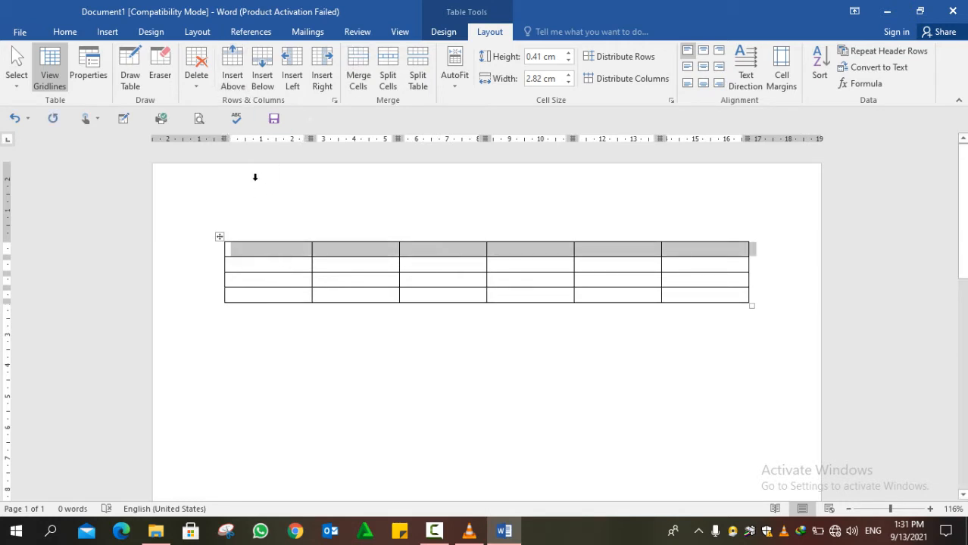
left_click(163, 79)
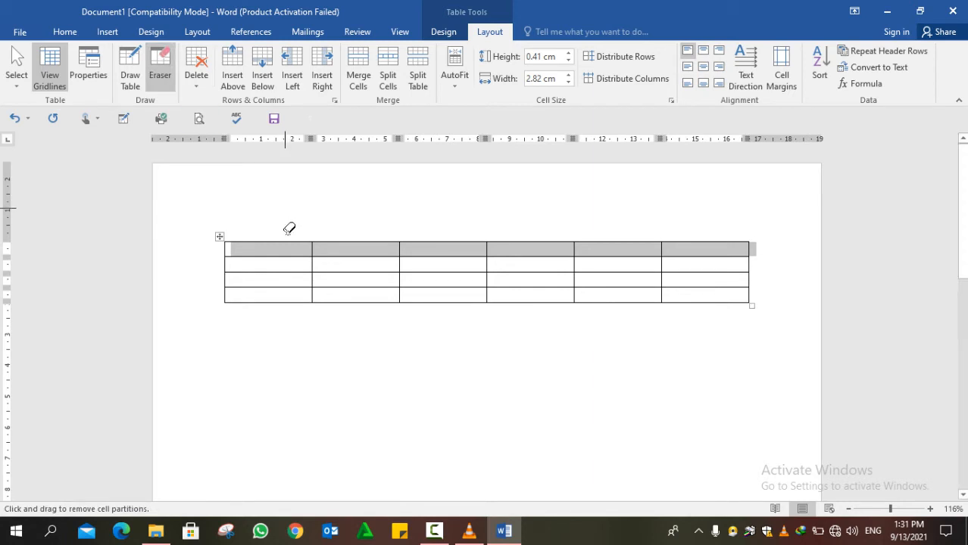
mouse_move(350, 247)
left_mouse_down()
mouse_move(501, 251)
mouse_move(646, 229)
mouse_move(689, 245)
left_mouse_up()
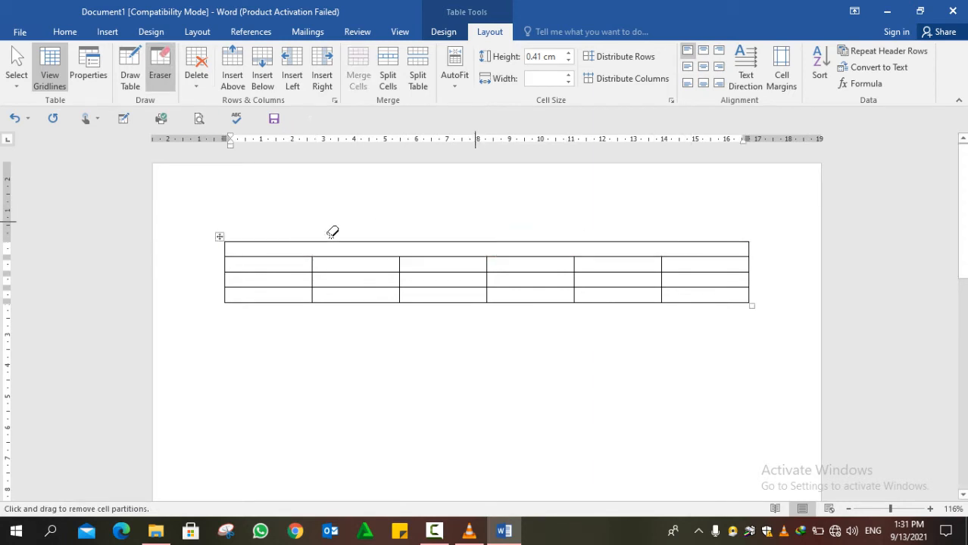
double_click(344, 189)
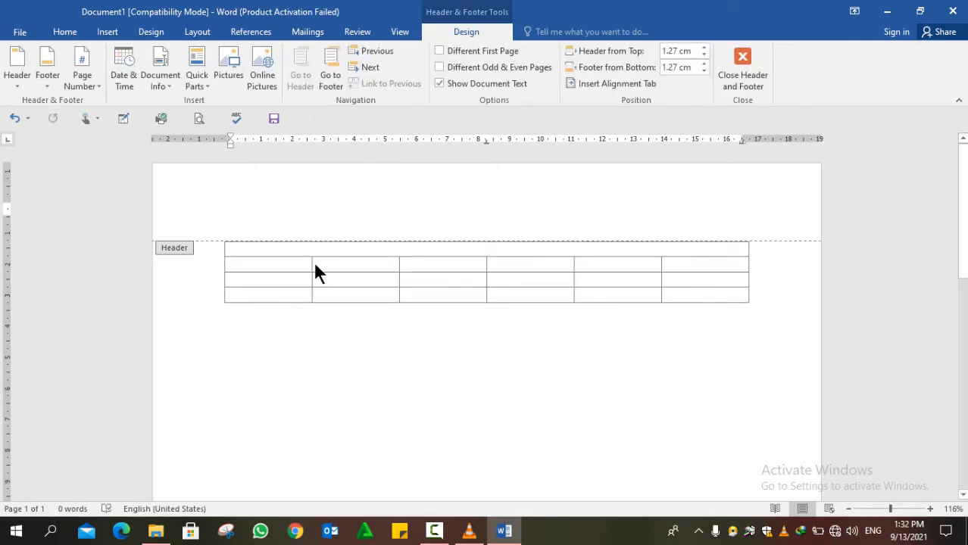
double_click(355, 243)
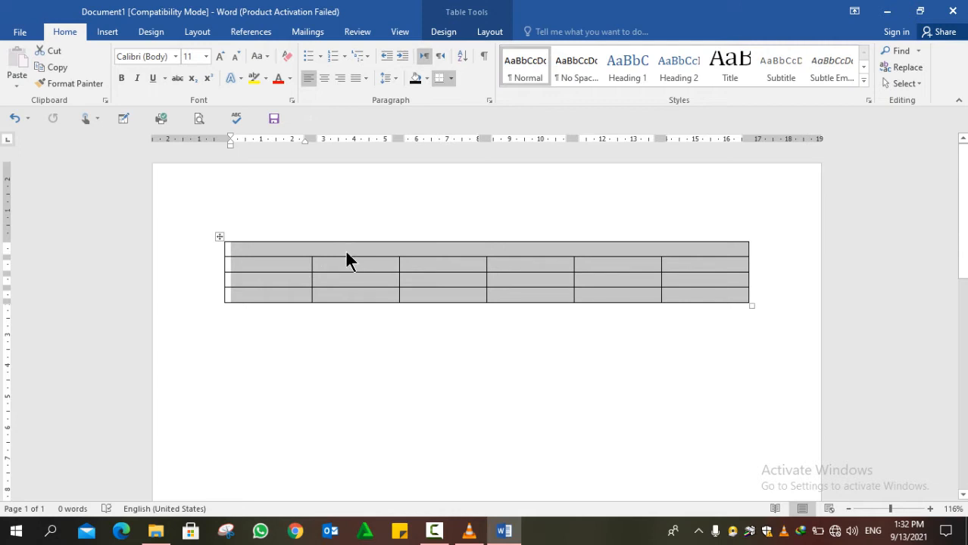
- Type 'Afghanistan' in the merged top cell and centre it
left_click(346, 250)
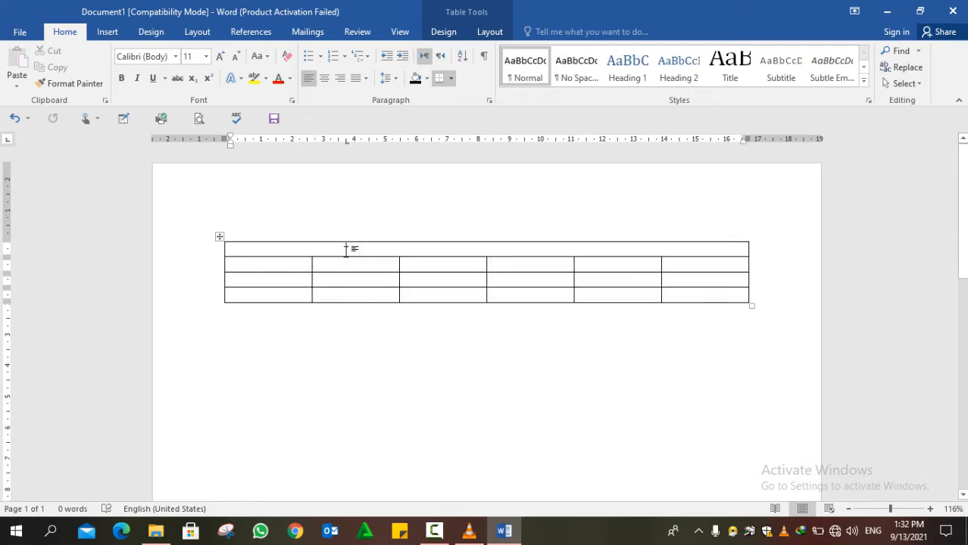
key("XF86MonBrightnessUp")
key("XF86MonBrightnessUp")
key("XF86MonBrightnessUp")
key("XF86MonBrightnessUp")
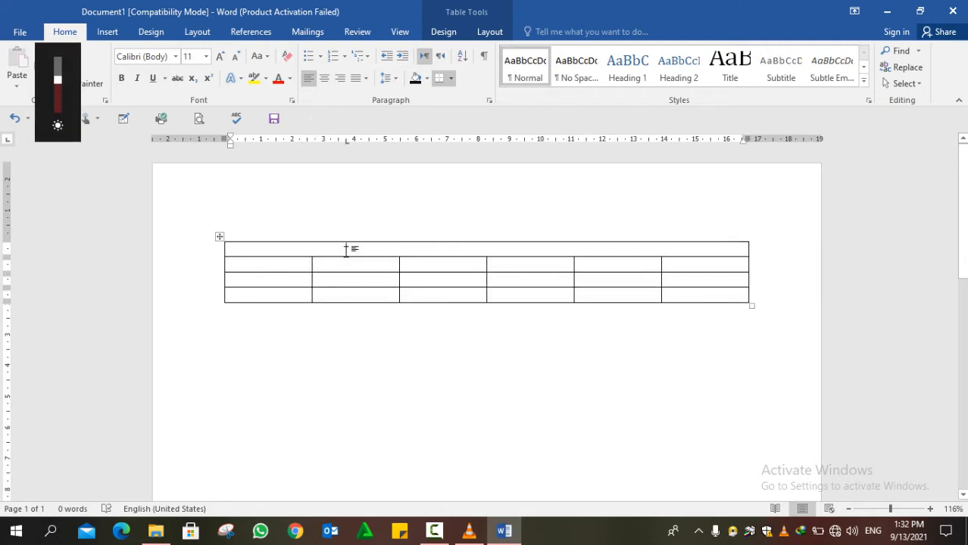
type("Ag")
key("BackSpace")
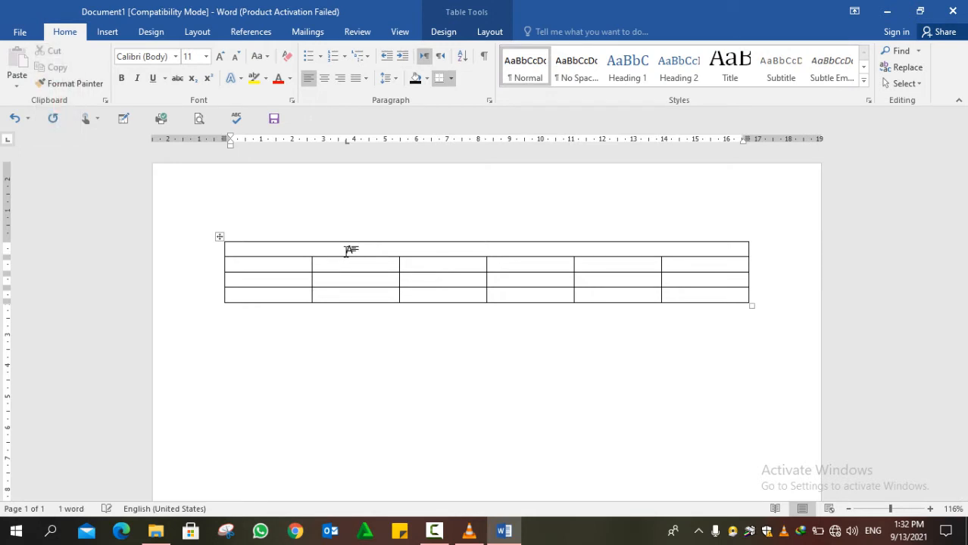
type("fghani")
type("stan")
key("ctrl+e")
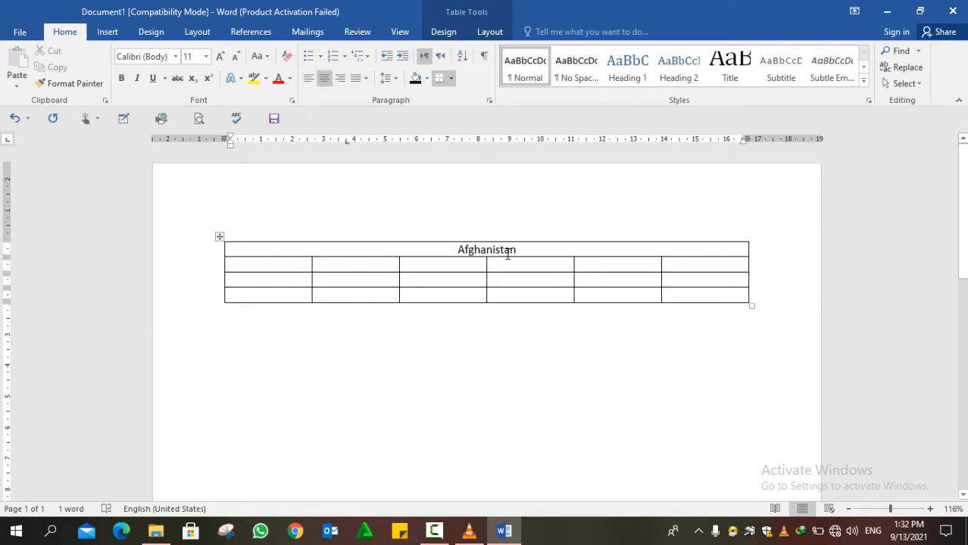
- Enter the column headers No, Name, F/Name, Job, Salary and Total in the row below
left_click(247, 268)
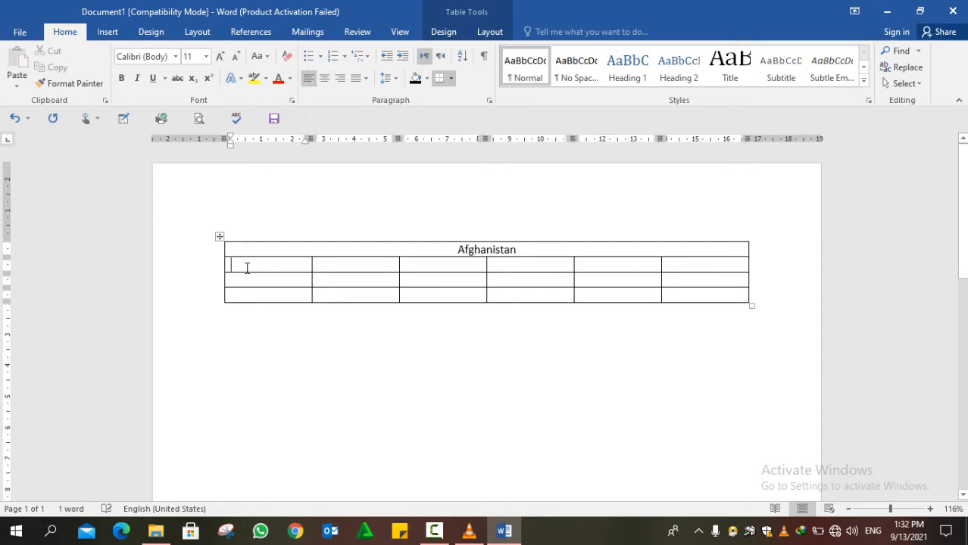
type("Nor")
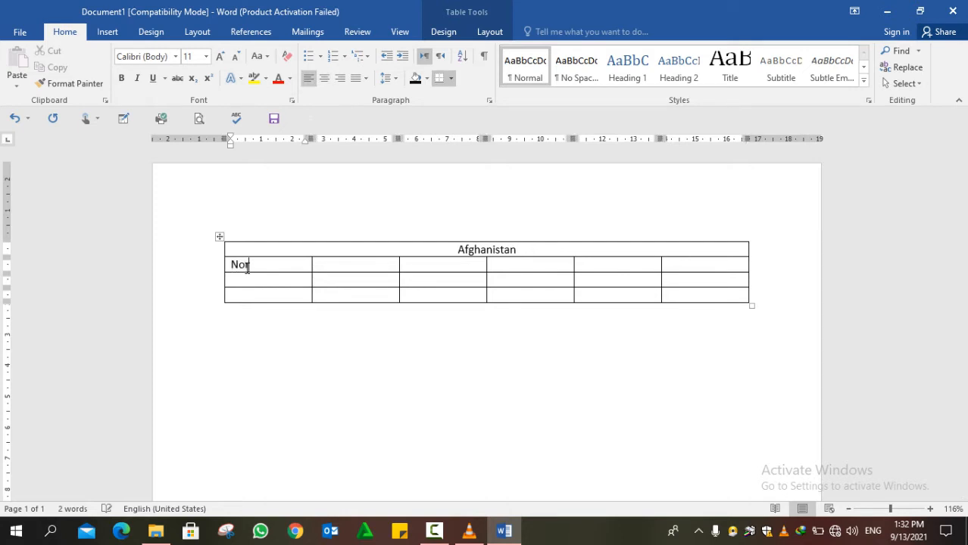
key("Tab")
type("Name")
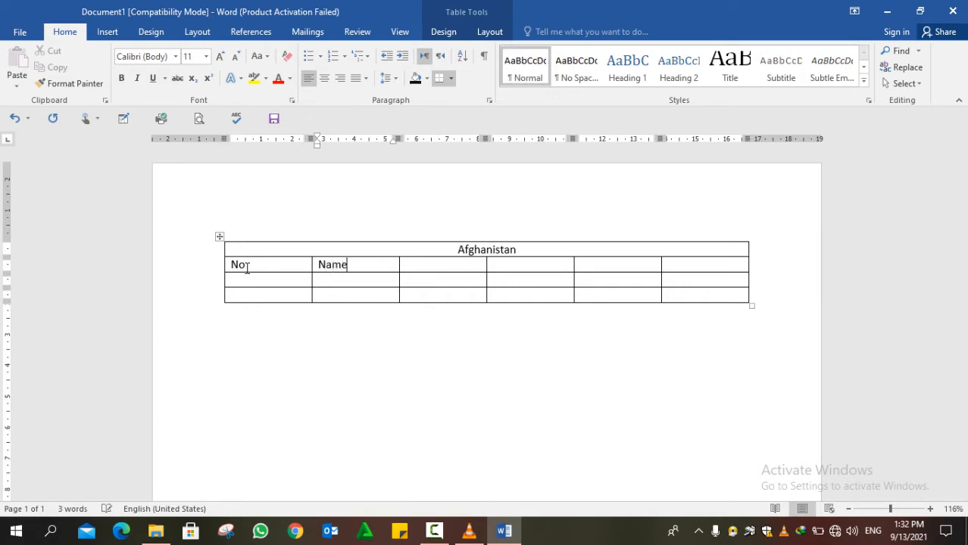
key("Tab")
type("F/Name")
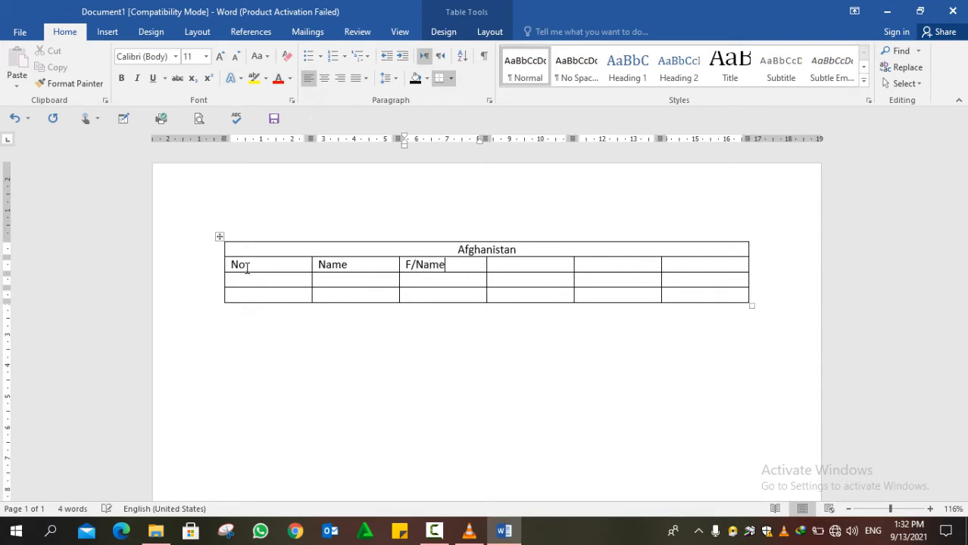
key("Tab")
type("Job")
key("Tab")
type("Salary")
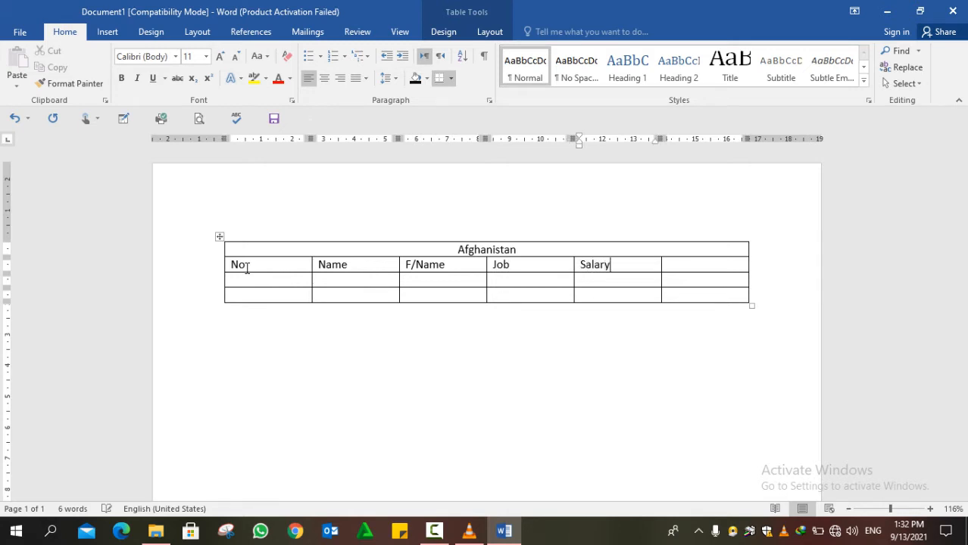
key("Tab")
type("Total")
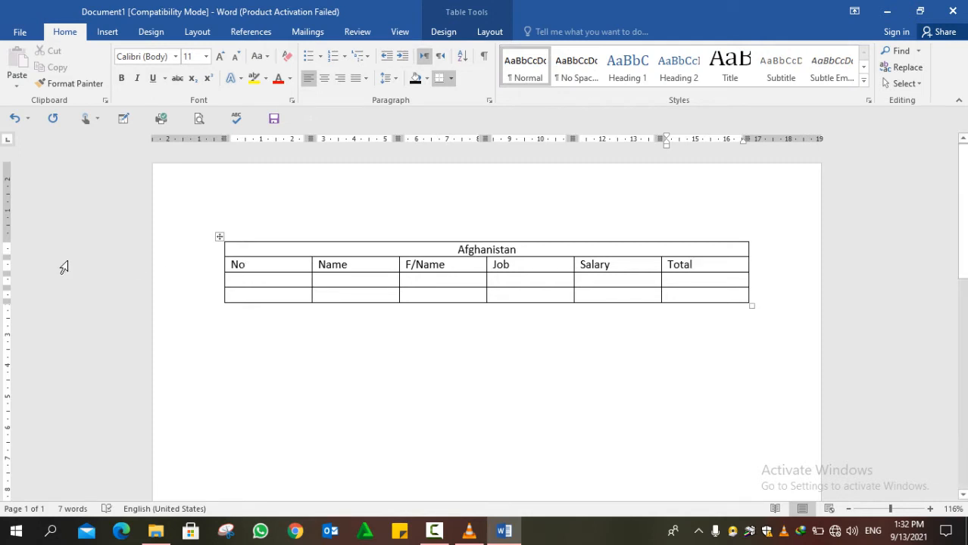
- Fill the first data row with 1 under No and the person's full name under Name
left_click(291, 285)
type("1")
left_click(355, 278)
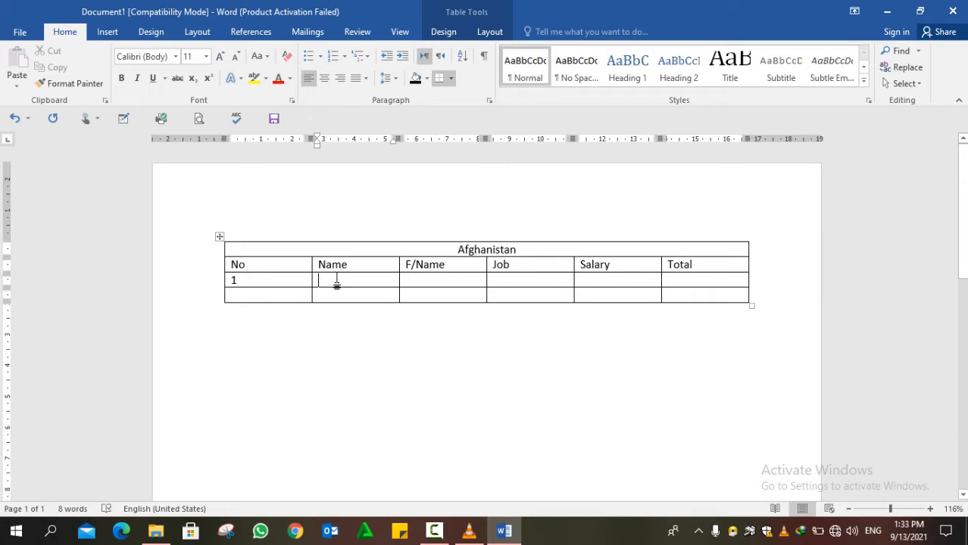
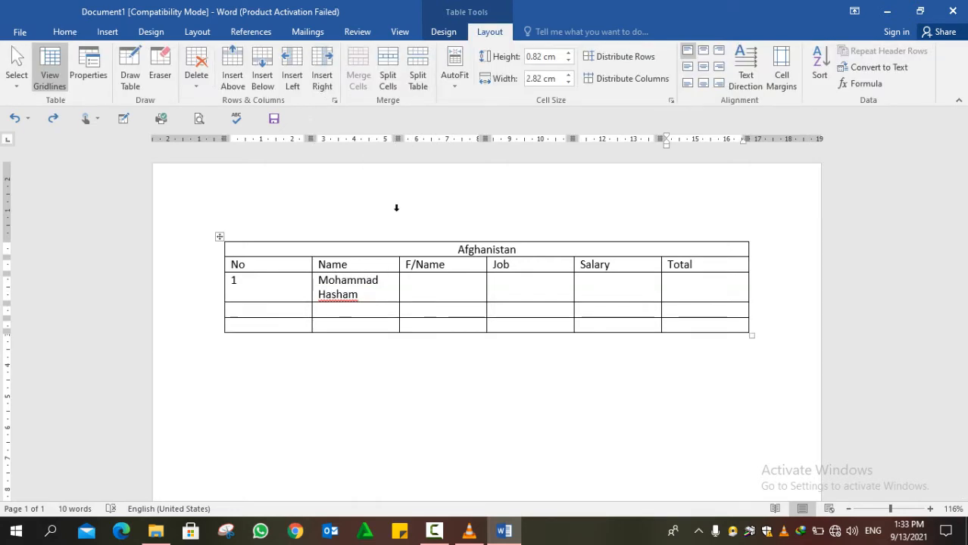
left_click(417, 290)
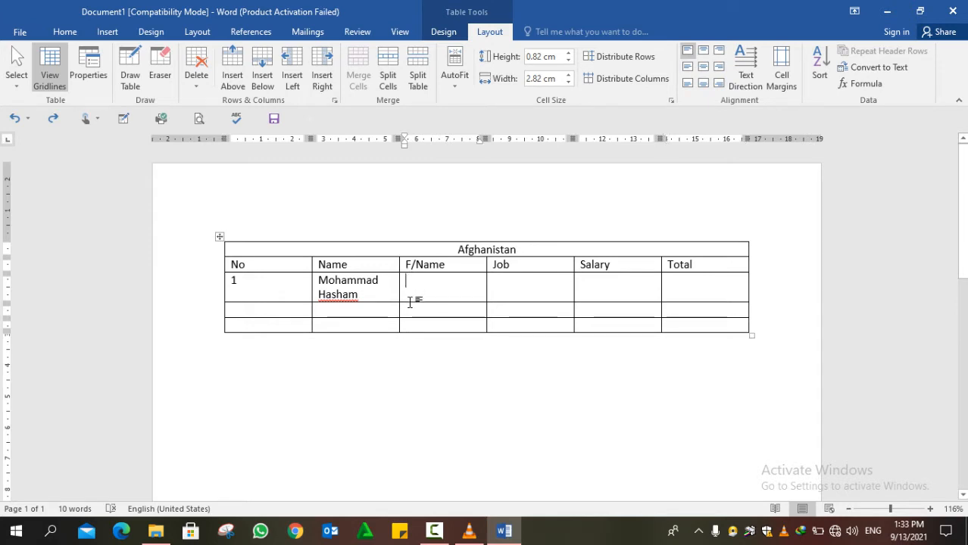
left_click(386, 295)
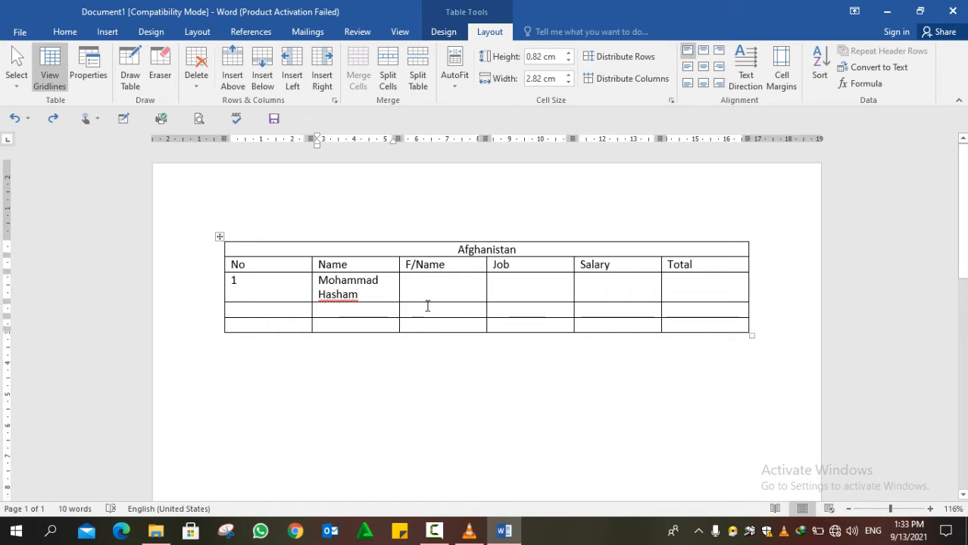
- Select the table's last row and merge it into a single cell with Merge Cells
left_click_drag(428, 306, 384, 304)
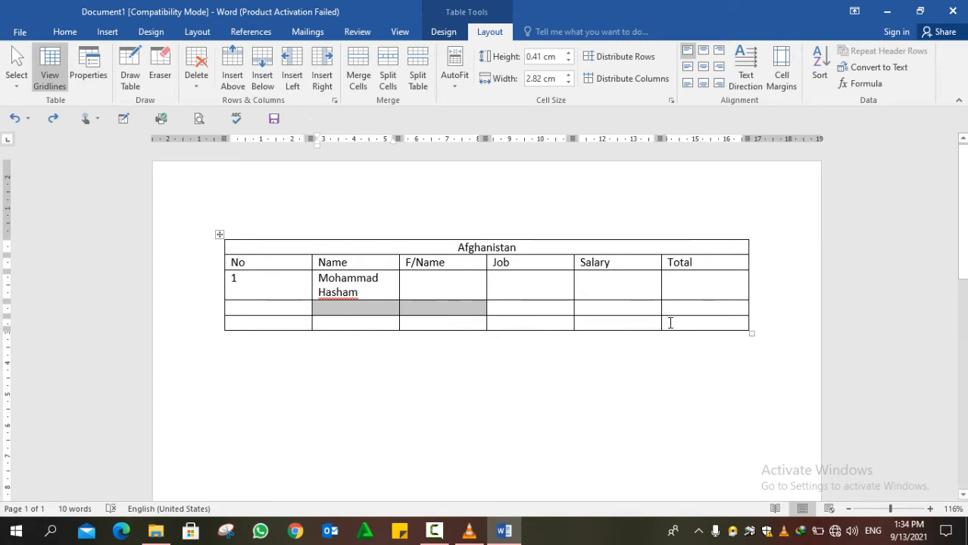
left_click_drag(670, 323, 239, 323)
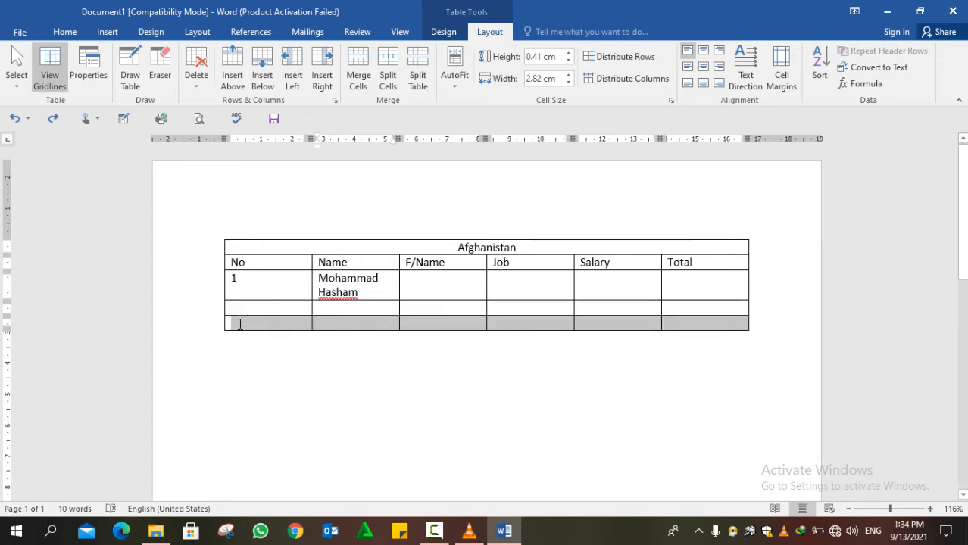
left_click(356, 77)
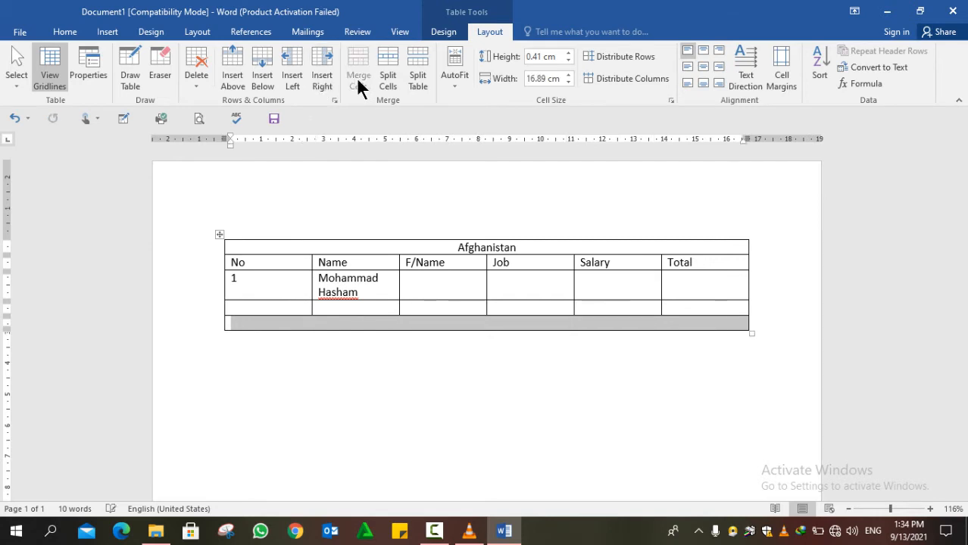
- Type and erase test letters like 'Adderss' in the merged last row, then undo Merge Cells
left_click(443, 326)
type("h")
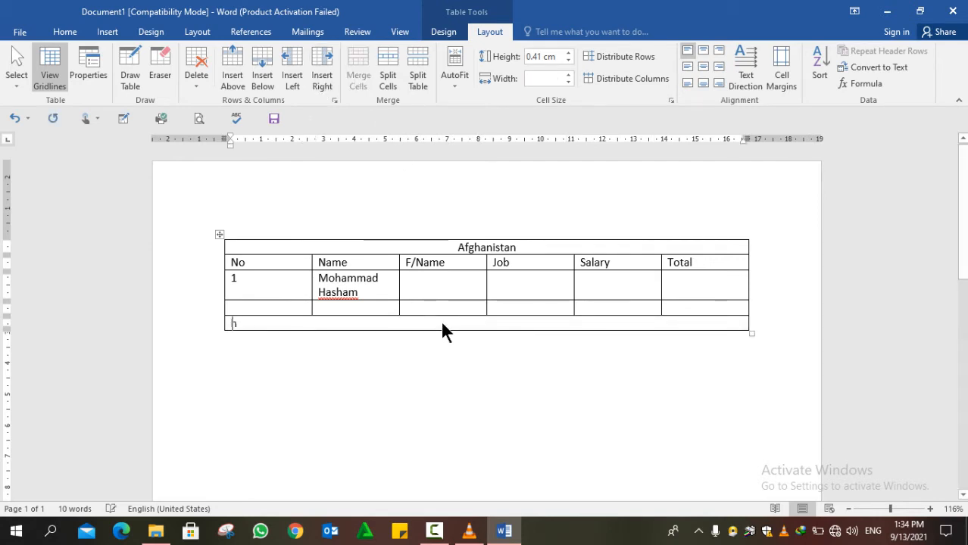
type("an")
key("BackSpace")
key("BackSpace")
key("BackSpace")
type("a")
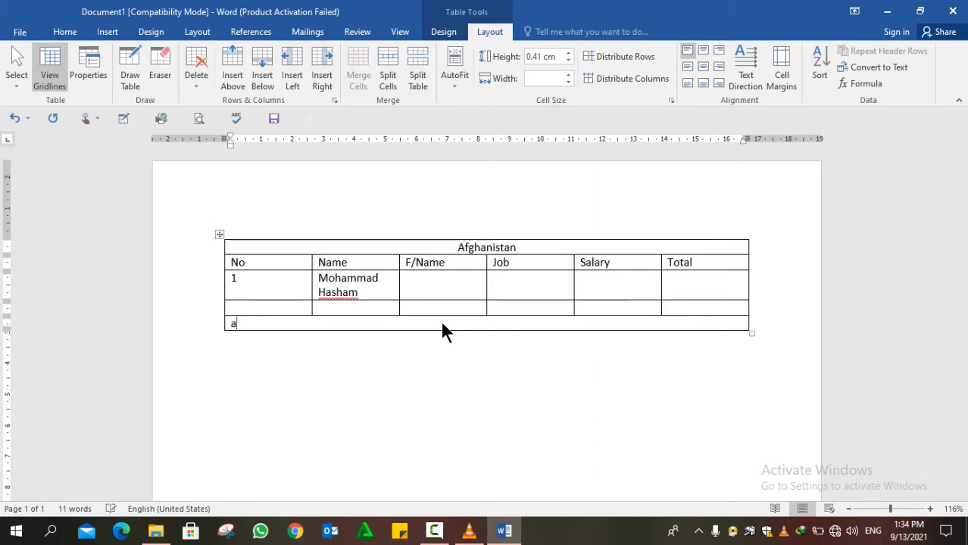
key("BackSpace")
type("Add")
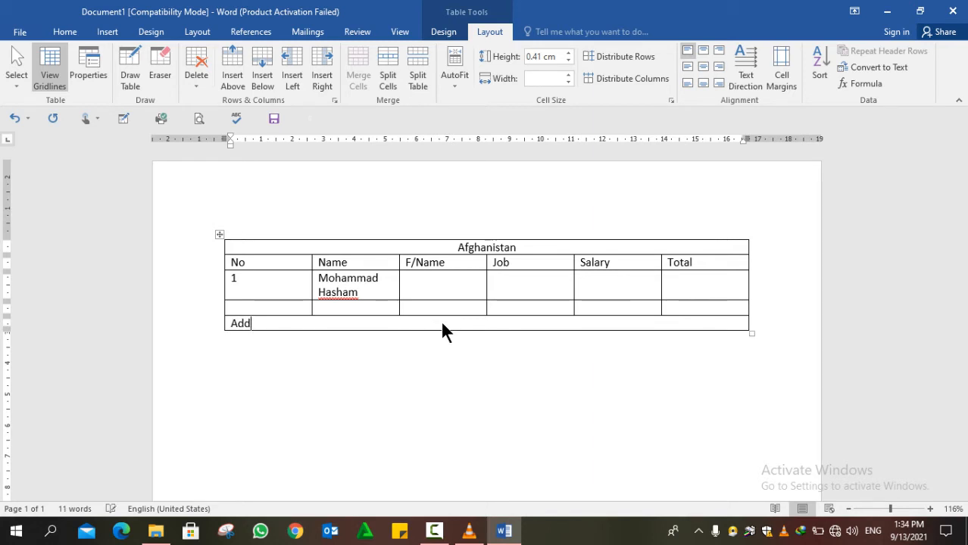
type("erss")
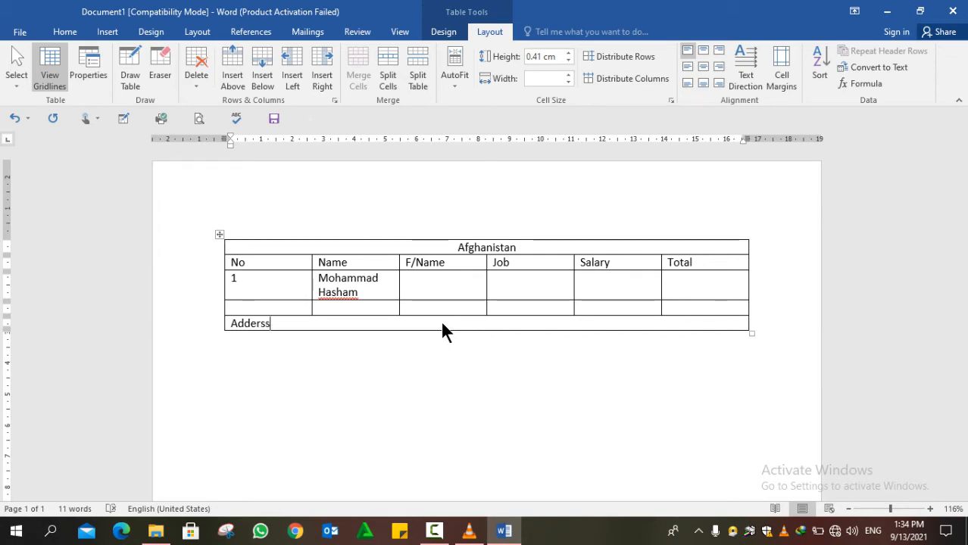
key("BackSpace")
key("BackSpace")
key("BackSpace")
key("BackSpace")
key("BackSpace")
key("BackSpace")
key("BackSpace")
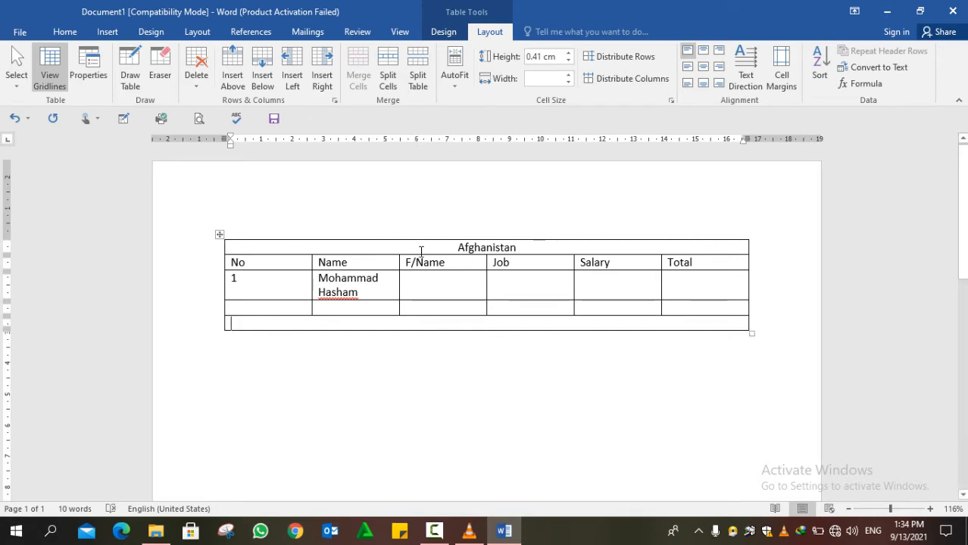
key("ctrl+z")
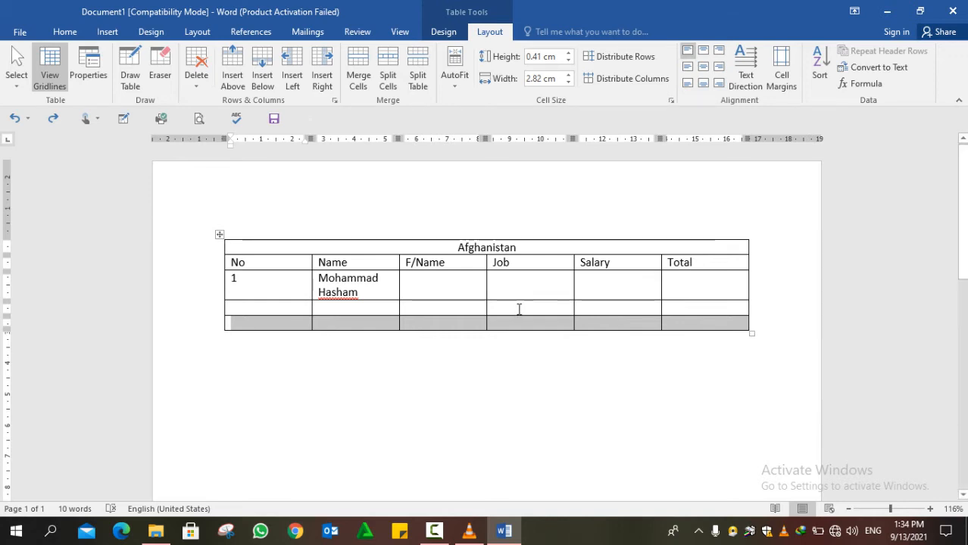
- Split the empty Total cell into a 3-column, 4-row grid, then undo it
left_click(681, 309)
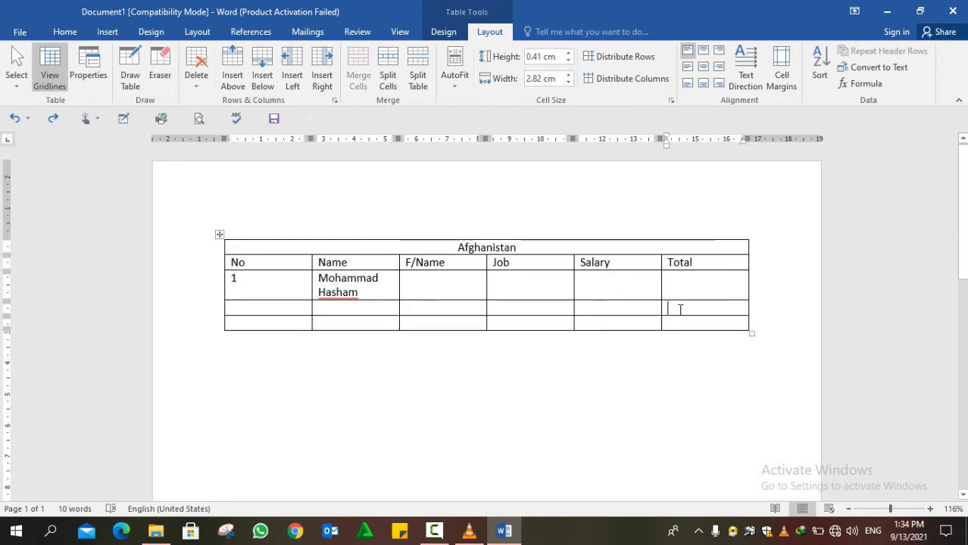
left_click(387, 85)
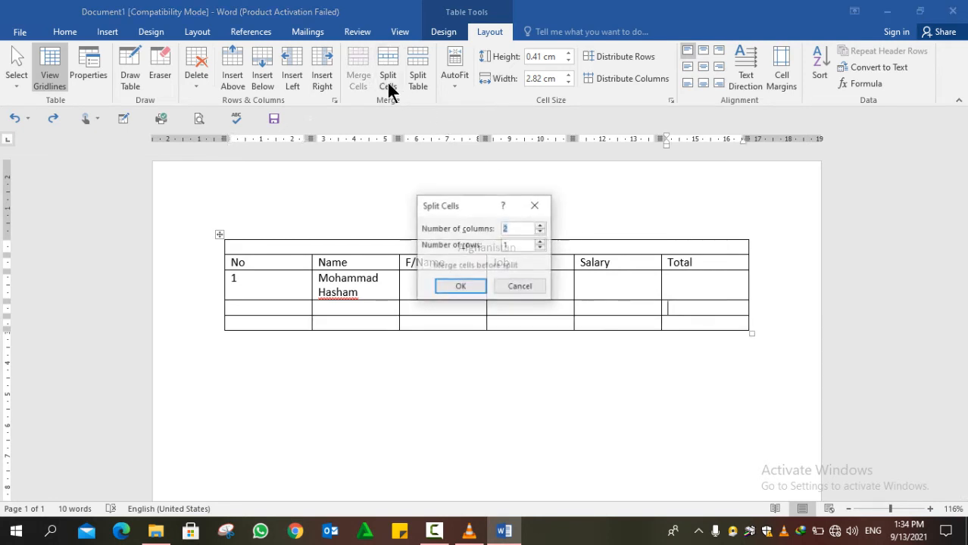
left_click(541, 226)
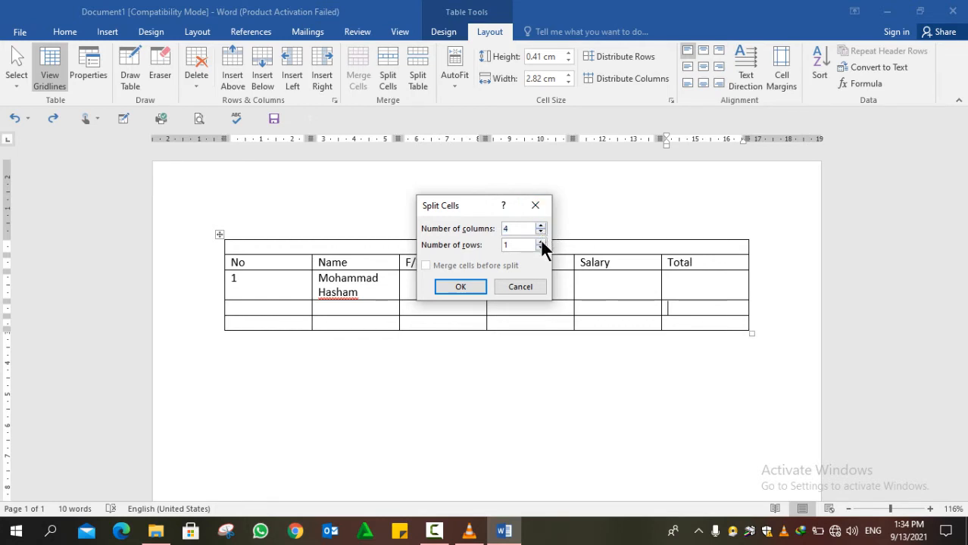
left_click(541, 241)
left_click(541, 241)
left_click(541, 241)
left_click(452, 290)
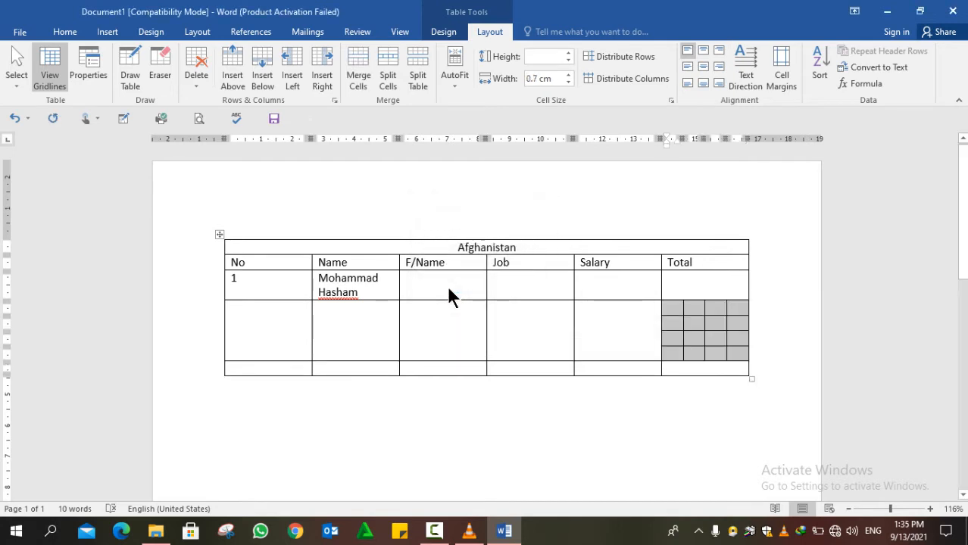
key("ctrl+z")
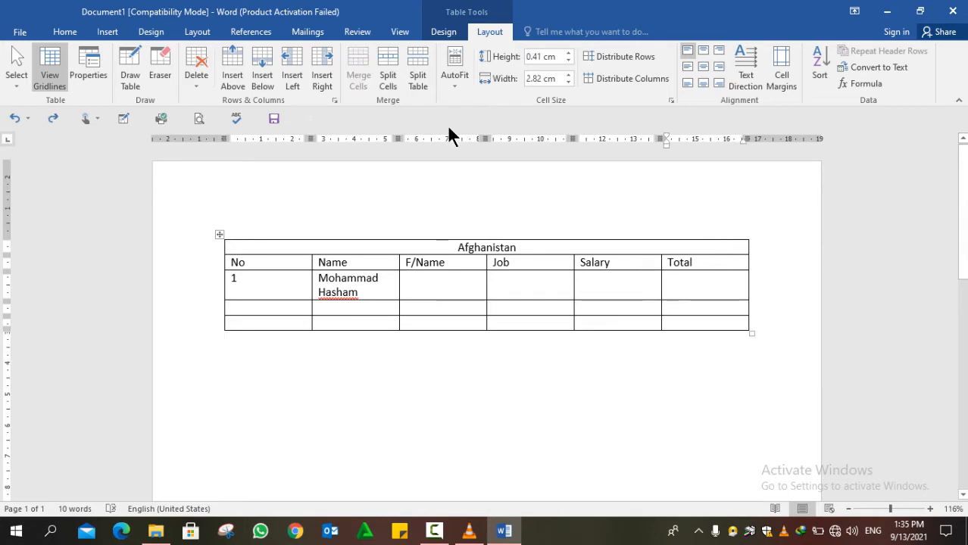
- Split the Total cell into 2 columns and 1 row instead
left_click(395, 80)
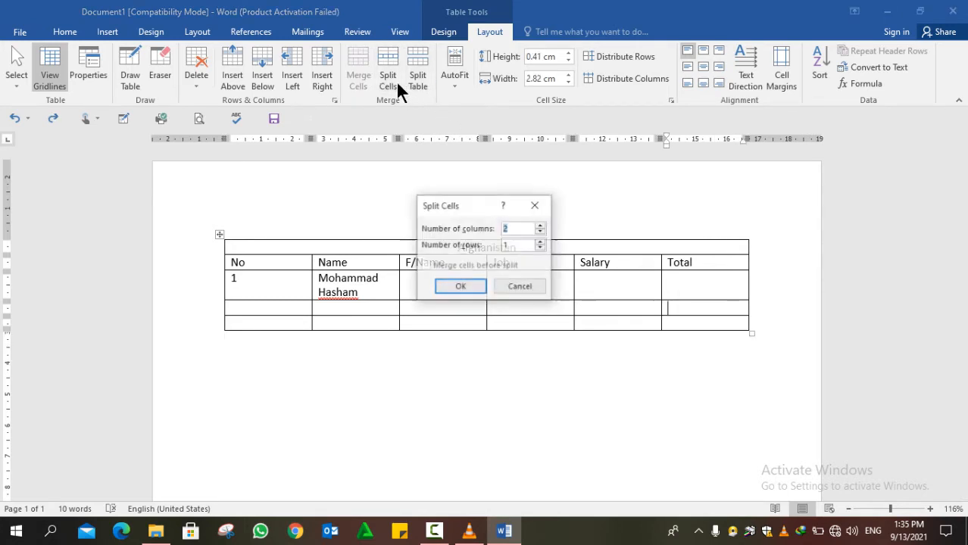
left_click(442, 281)
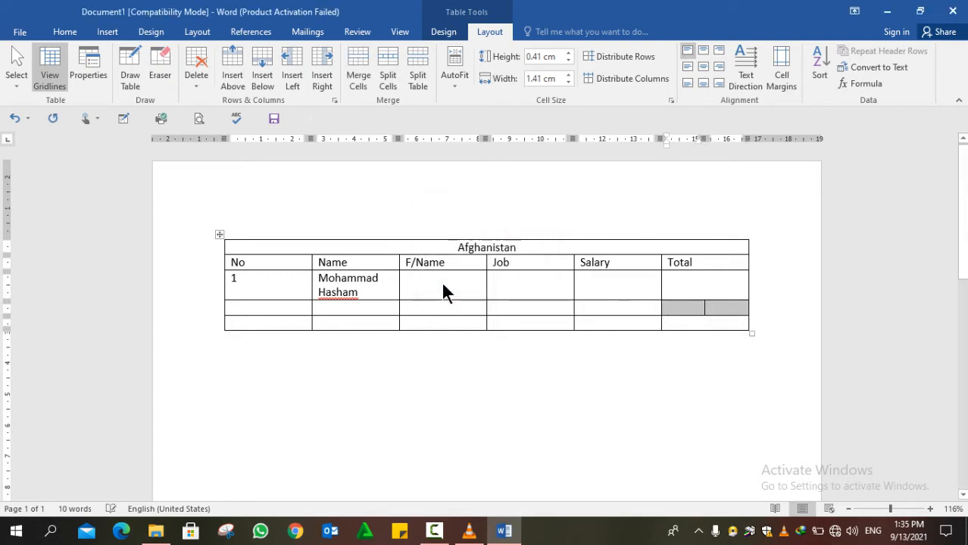
left_click(693, 308)
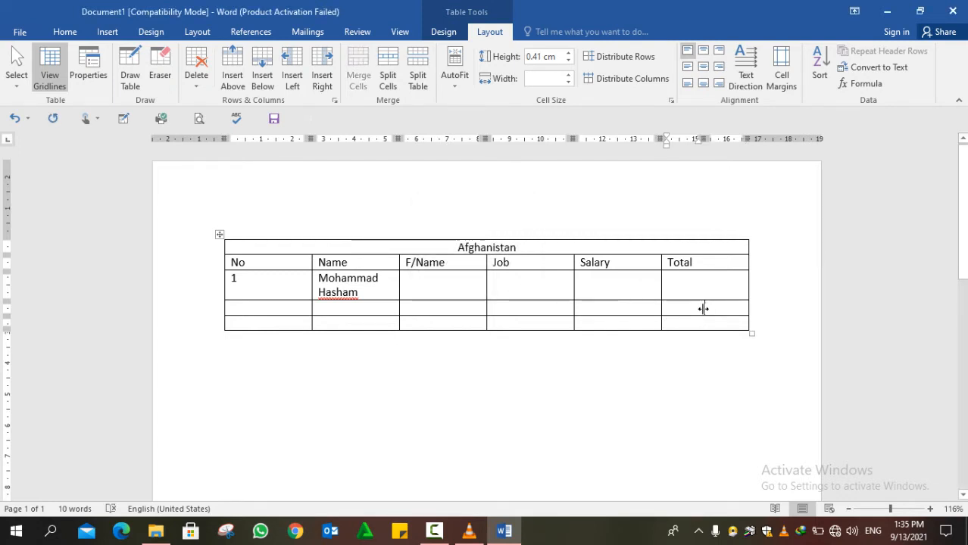
- Drag the split Total cell's divider left to narrow its left part, then undo it
left_click_drag(703, 308, 676, 309)
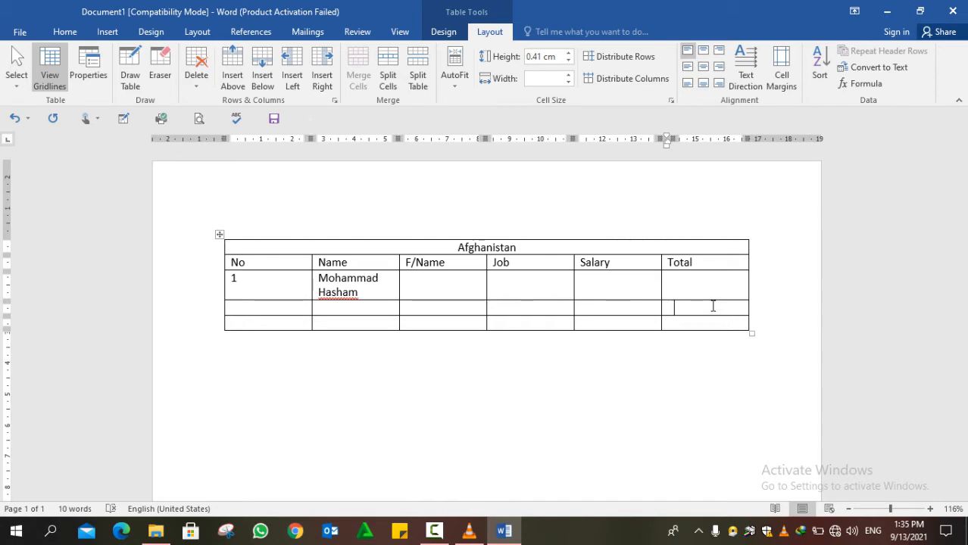
key("ctrl+z")
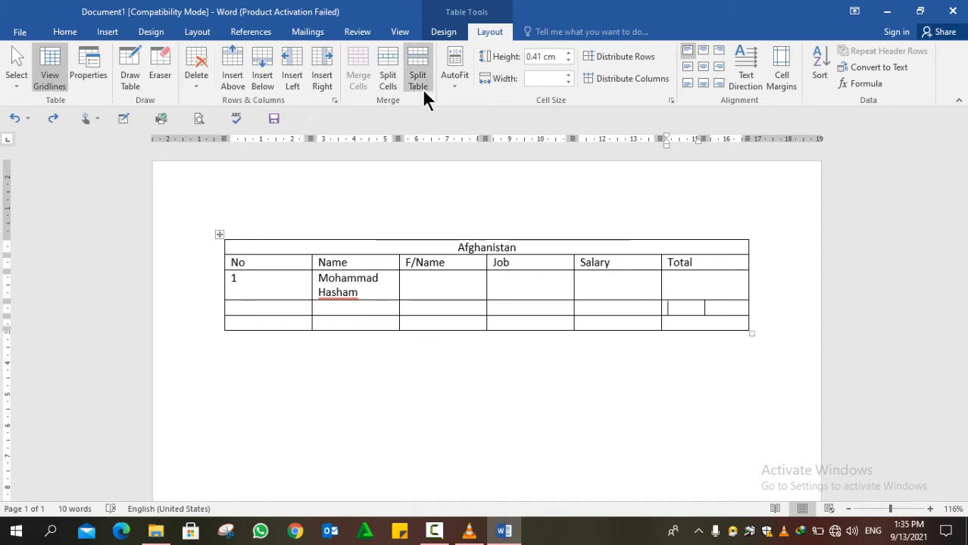
- Type test letters in the left Total cell and set AutoFit to Fixed Column Width
type("jfadjfkdasjfkasjdfkajdklasjdl")
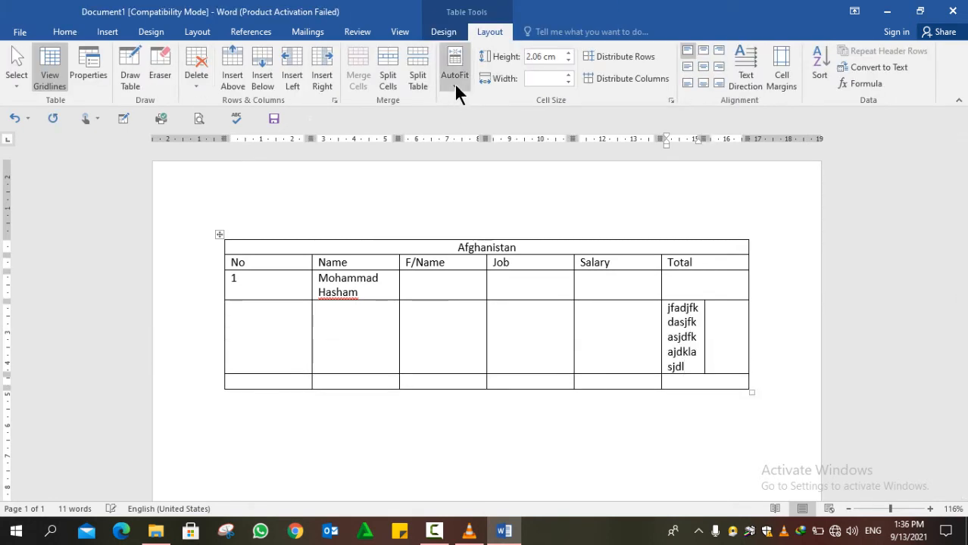
left_click(456, 85)
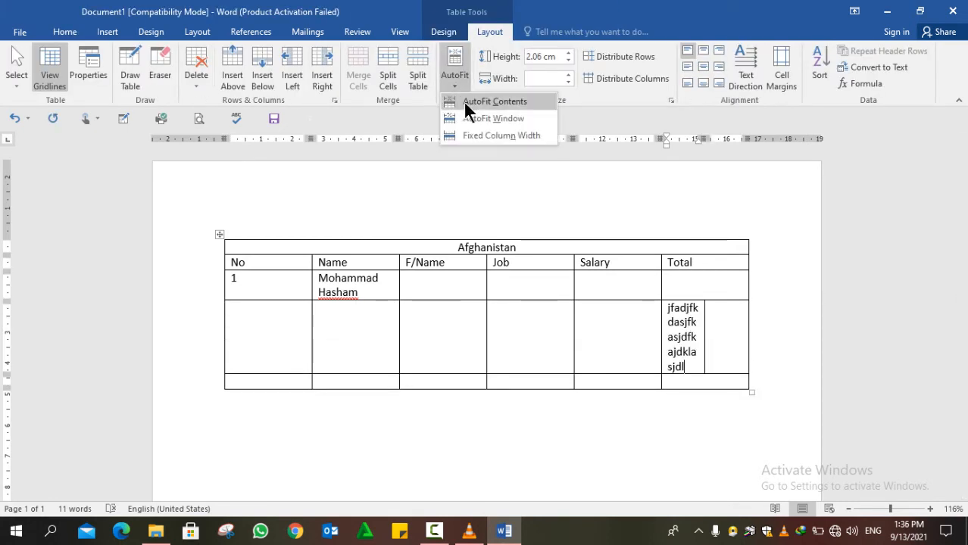
left_click(465, 103)
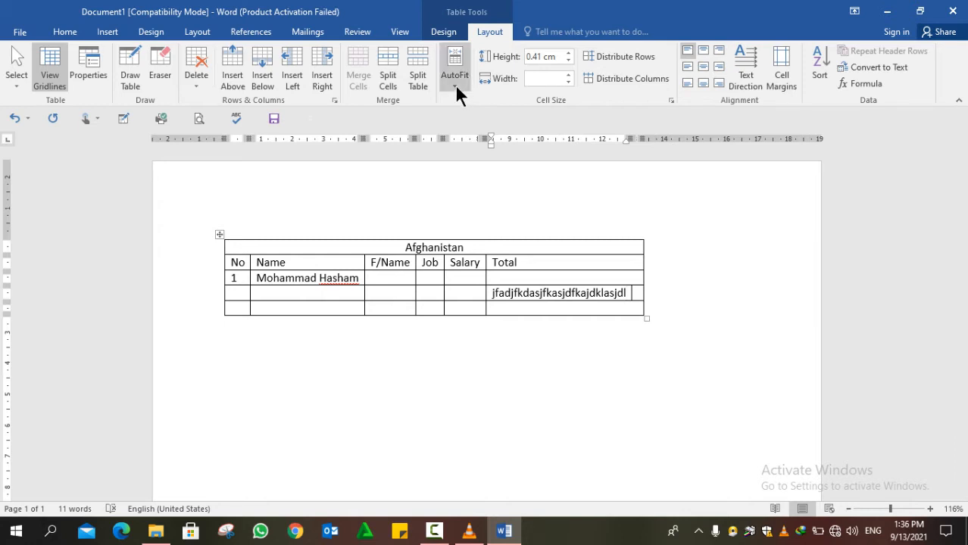
left_click(455, 84)
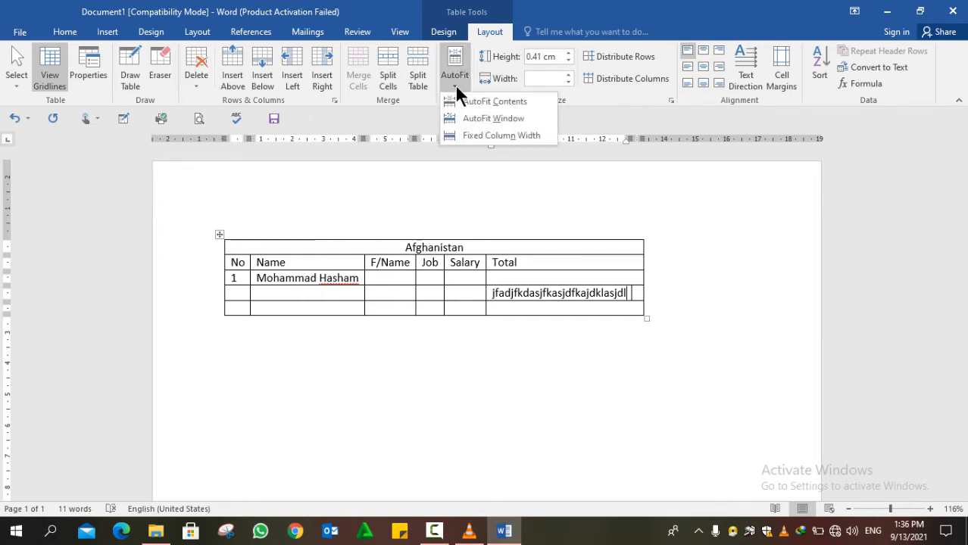
left_click(478, 134)
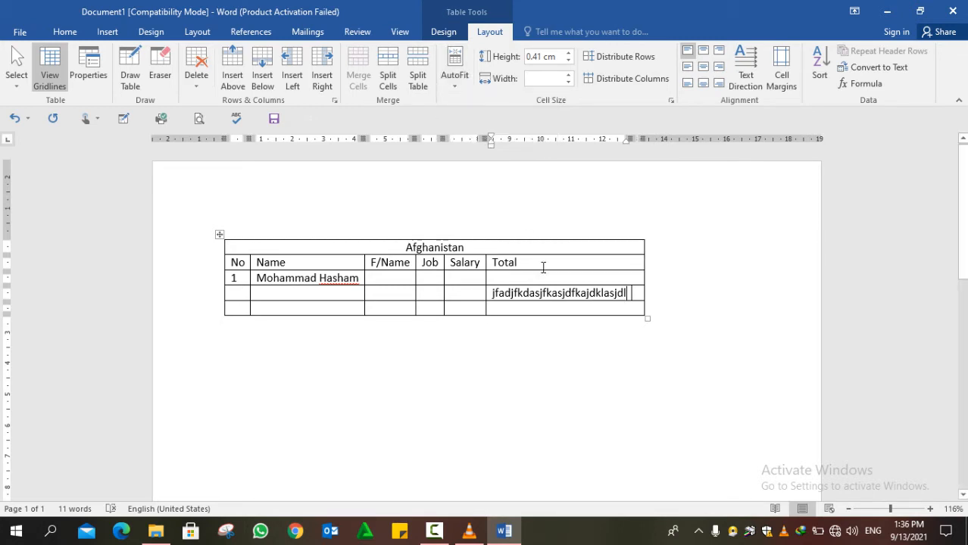
- AutoFit the table to its contents, type more letters, then undo those changes
left_click(450, 80)
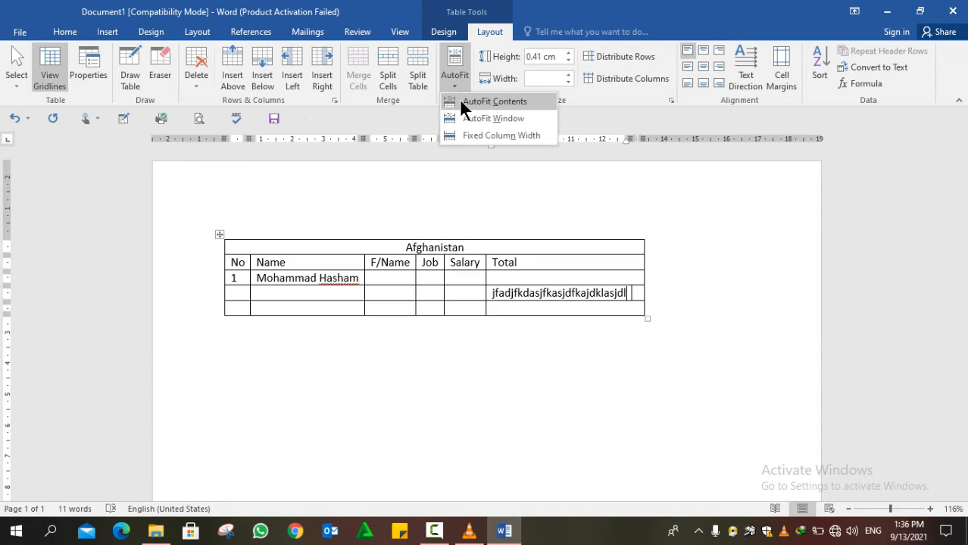
left_click(461, 101)
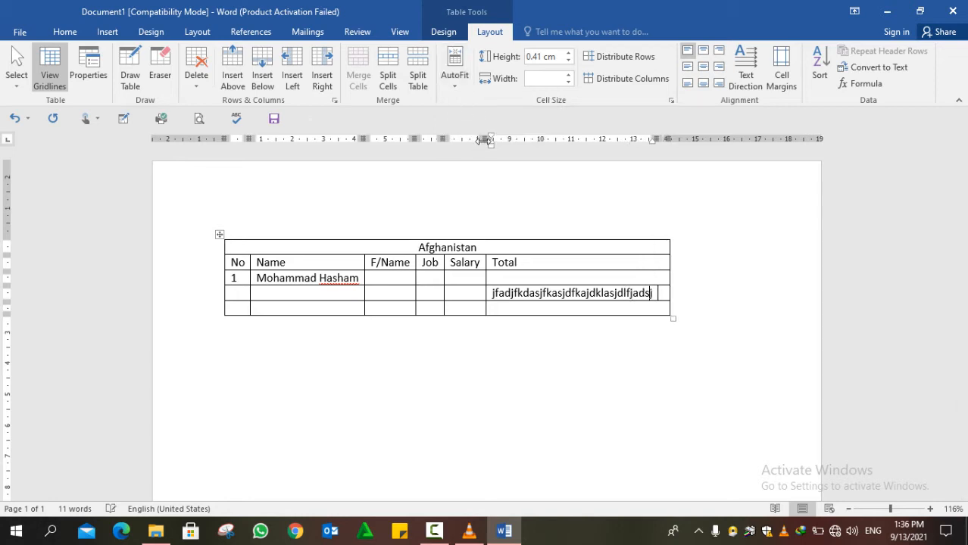
type("jfkdsajfkajdkldjflaks")
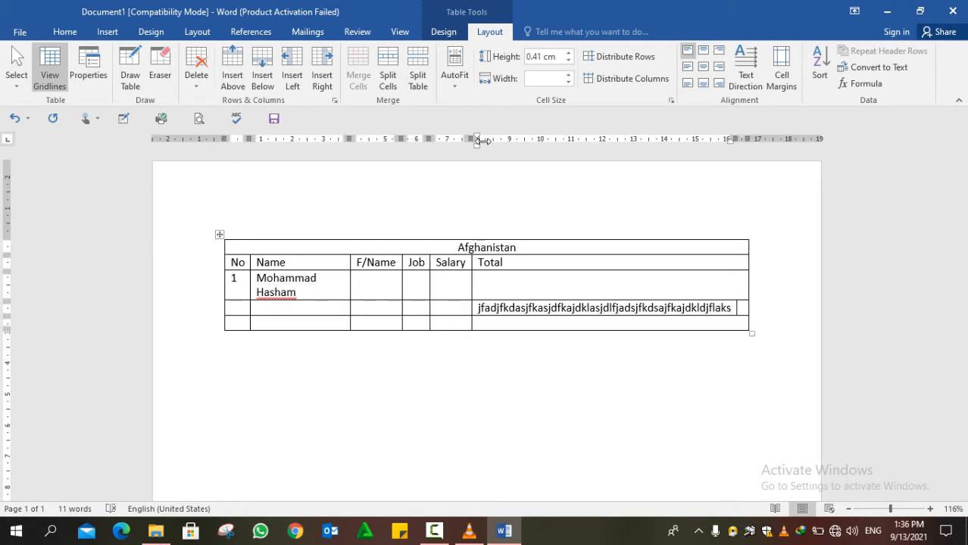
key("ctrl+z")
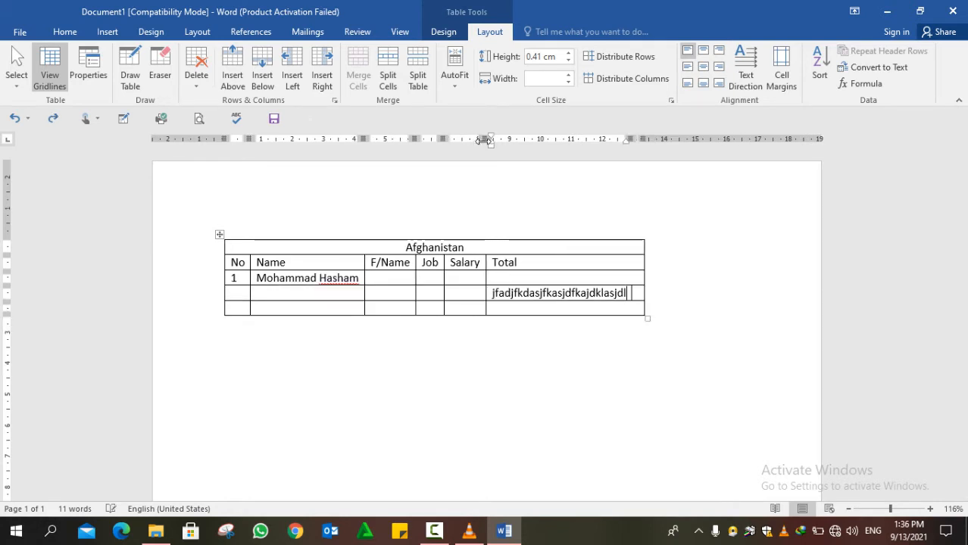
key("ctrl+z")
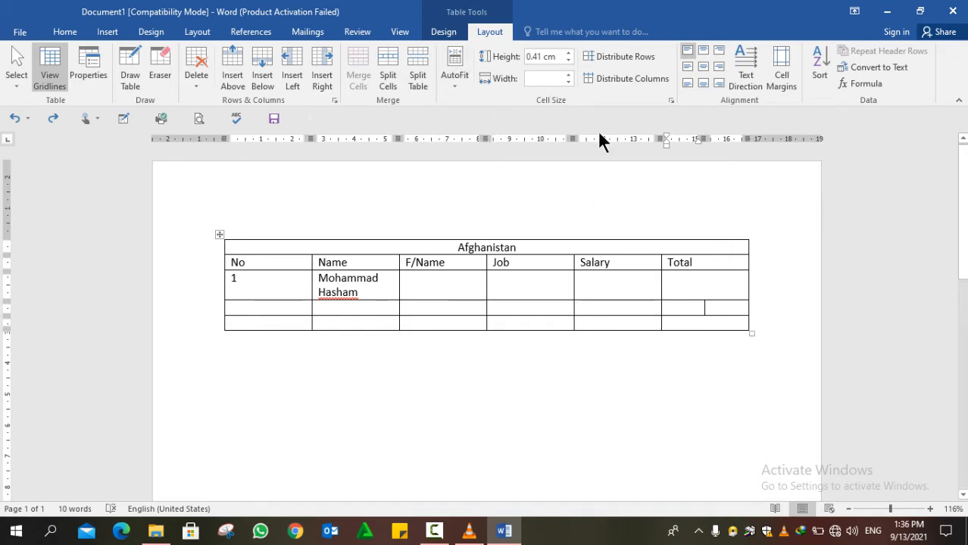
- Adjust the third row's height with the Height spinner, settling on 1.1 cm
left_click_drag(568, 53, 568, 53)
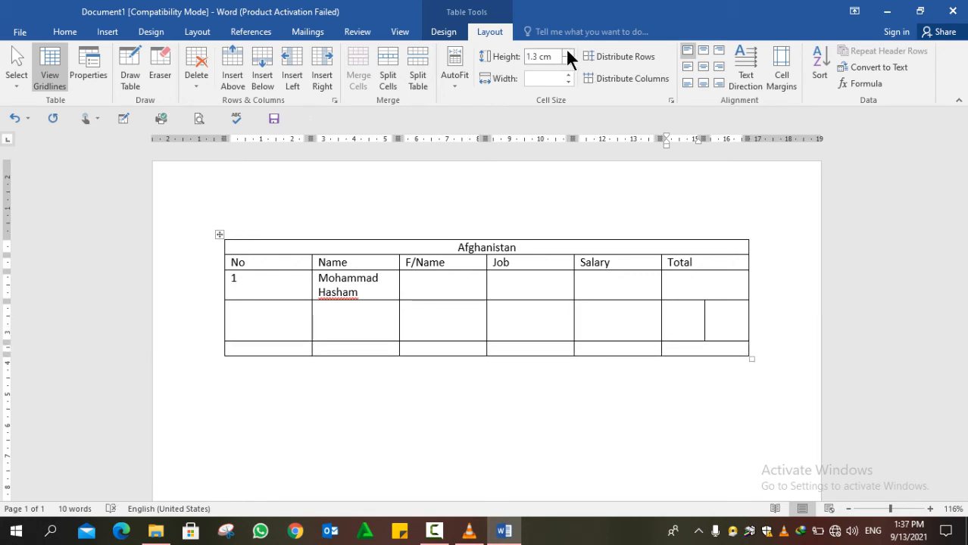
left_click(567, 59)
left_click(567, 60)
left_click(568, 60)
left_click(568, 59)
left_click(568, 59)
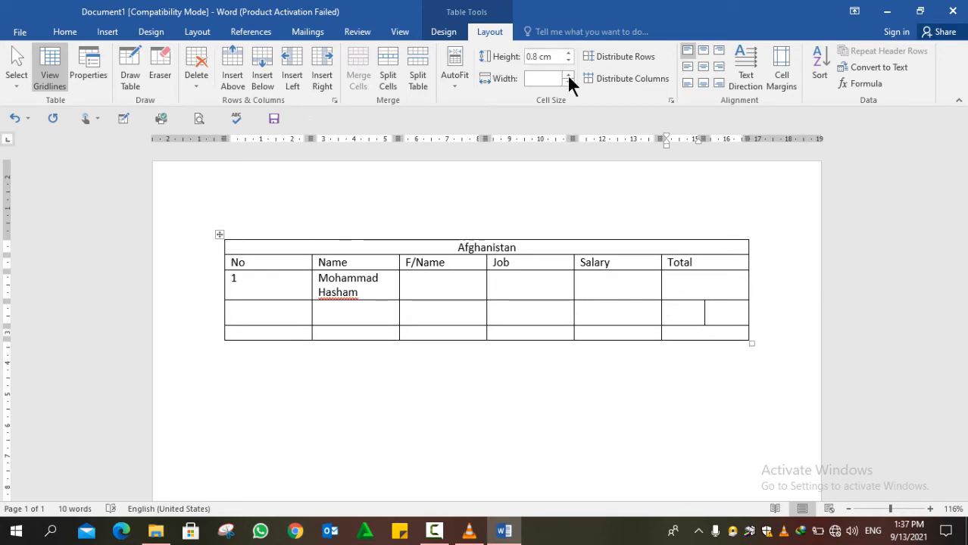
- Try a 0.6 cm Total column width, undo it, and create a new blank document
left_click(566, 74)
left_click(567, 75)
left_click(567, 75)
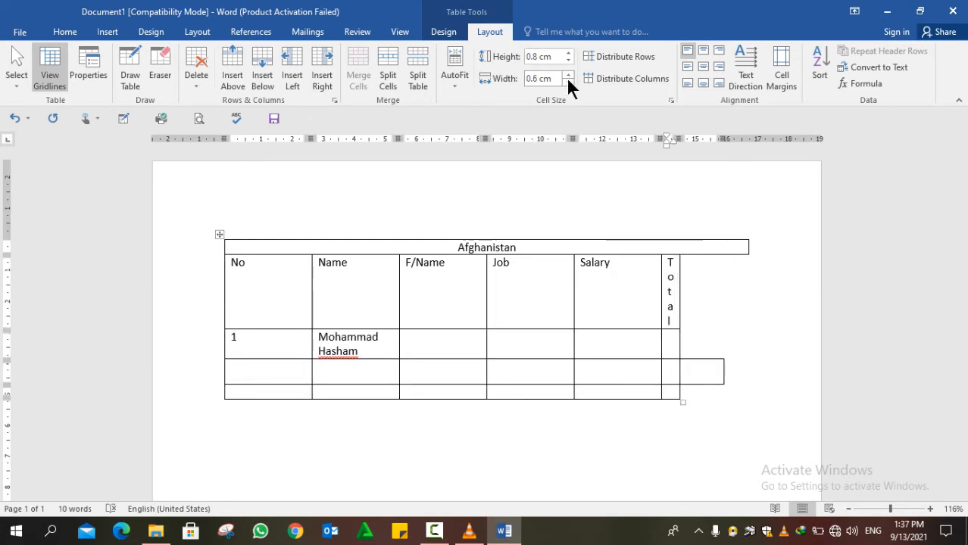
key("ctrl+z")
key("ctrl+z")
key("ctrl+z")
key("ctrl+z")
key("ctrl+z")
key("ctrl+z")
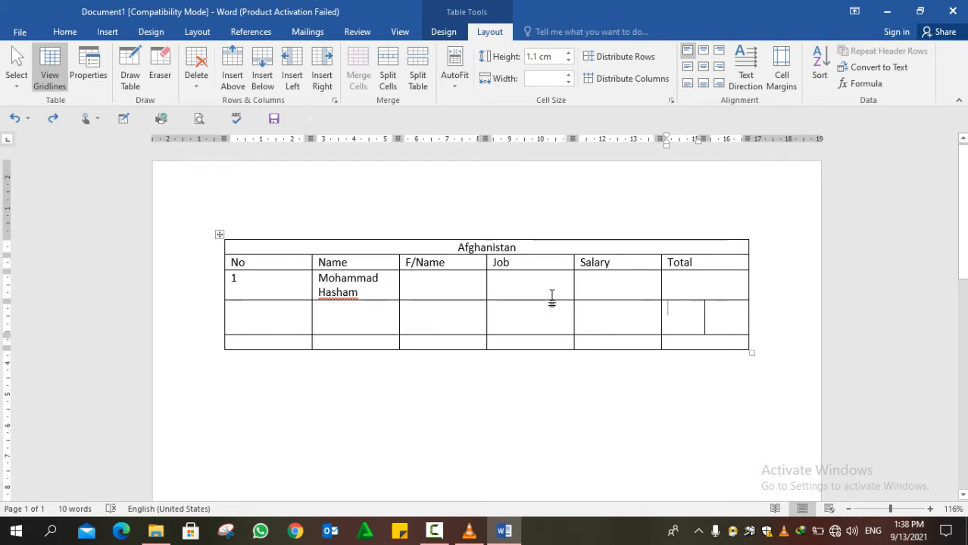
key("ctrl+n")
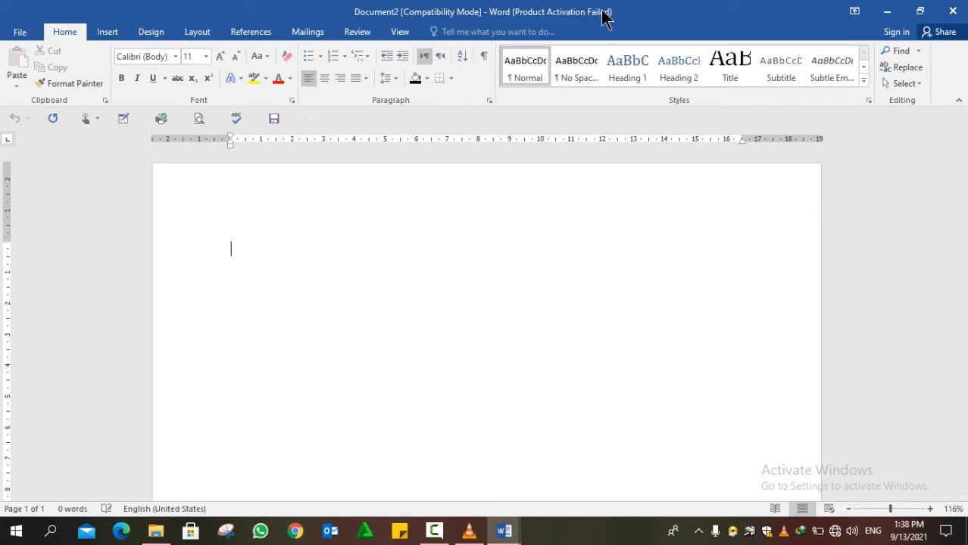
- Insert a 7-column, 2-row table into the new document
left_click(106, 33)
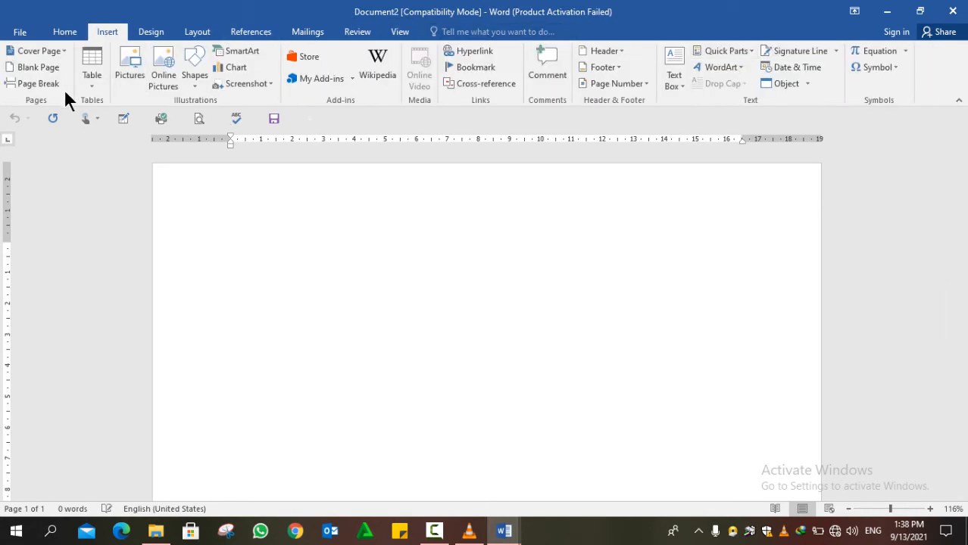
left_click(90, 81)
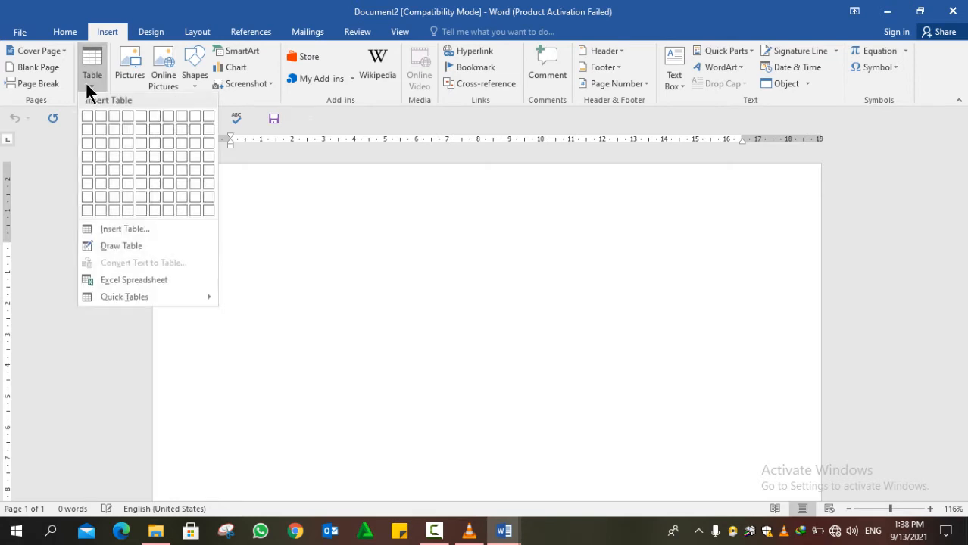
left_click(167, 131)
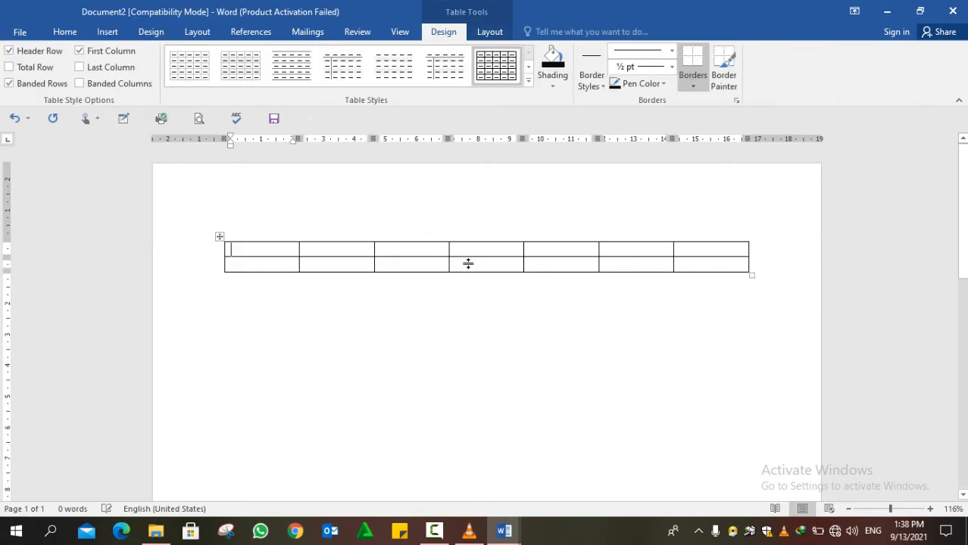
- Drag column borders to give the first and fourth columns narrower, uneven widths
left_click_drag(451, 248, 506, 244)
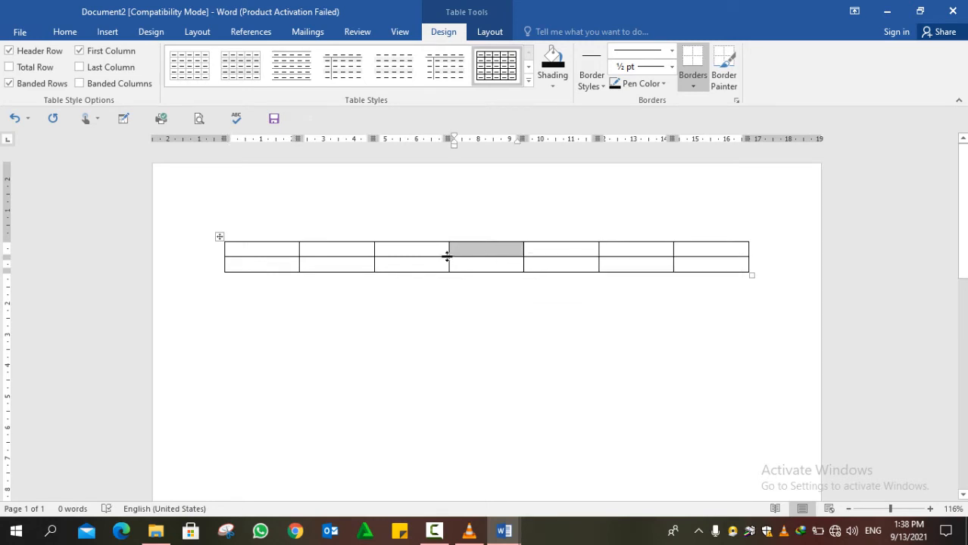
left_click_drag(448, 260, 512, 250)
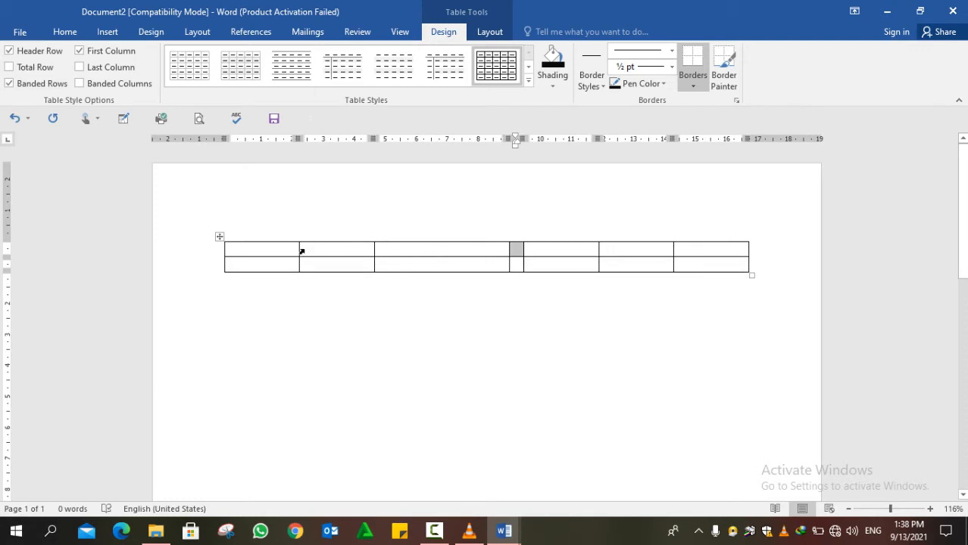
left_click_drag(298, 249, 535, 259)
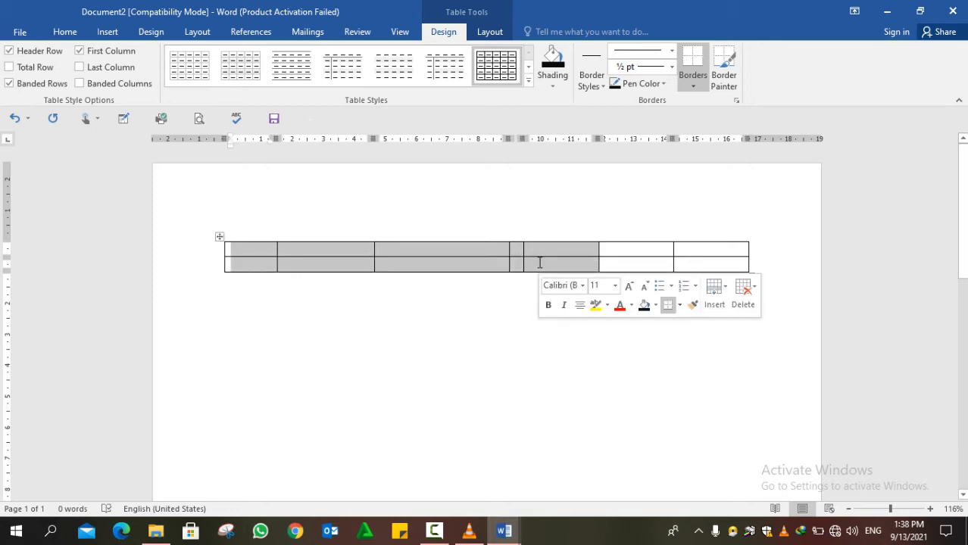
left_click(477, 35)
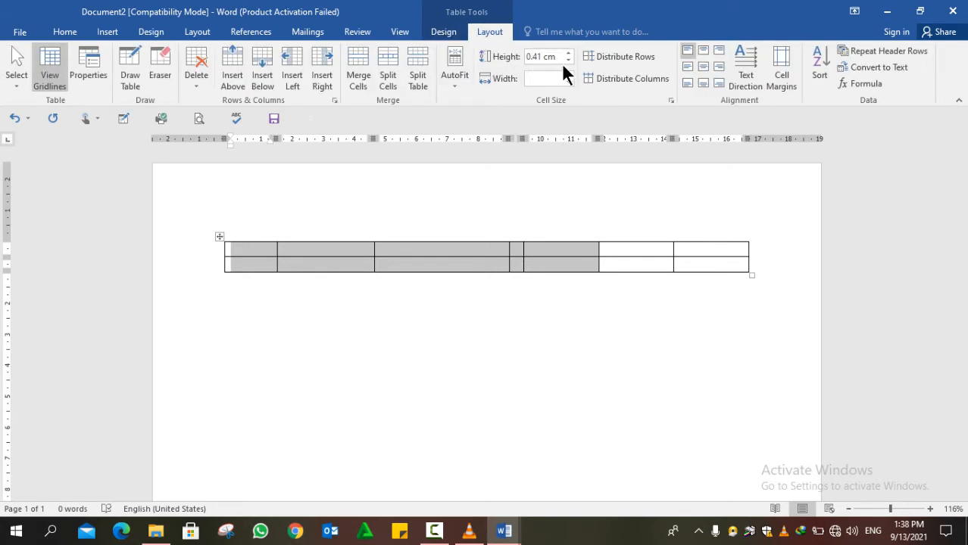
- Distribute the table's columns evenly at about 2.41 cm each
left_click(599, 77)
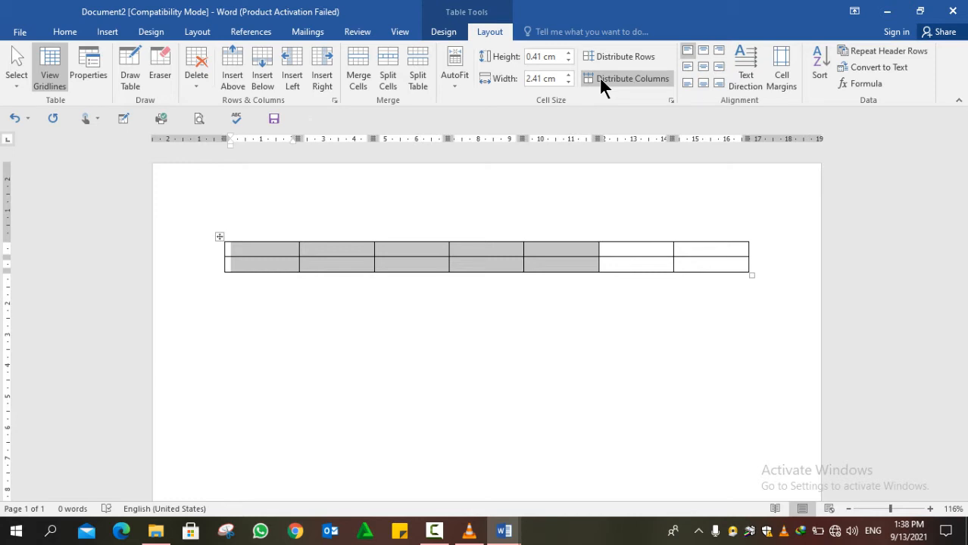
key("ctrl+z")
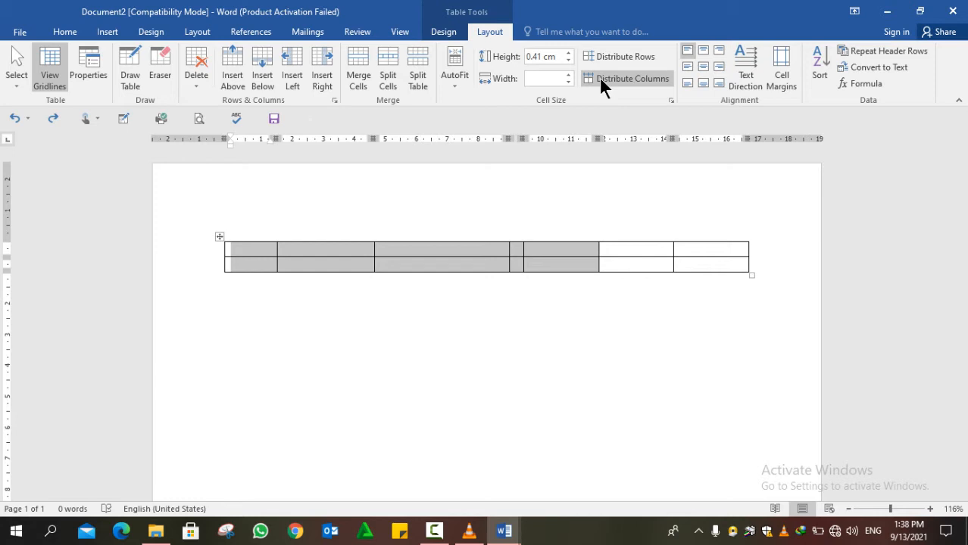
left_click(600, 78)
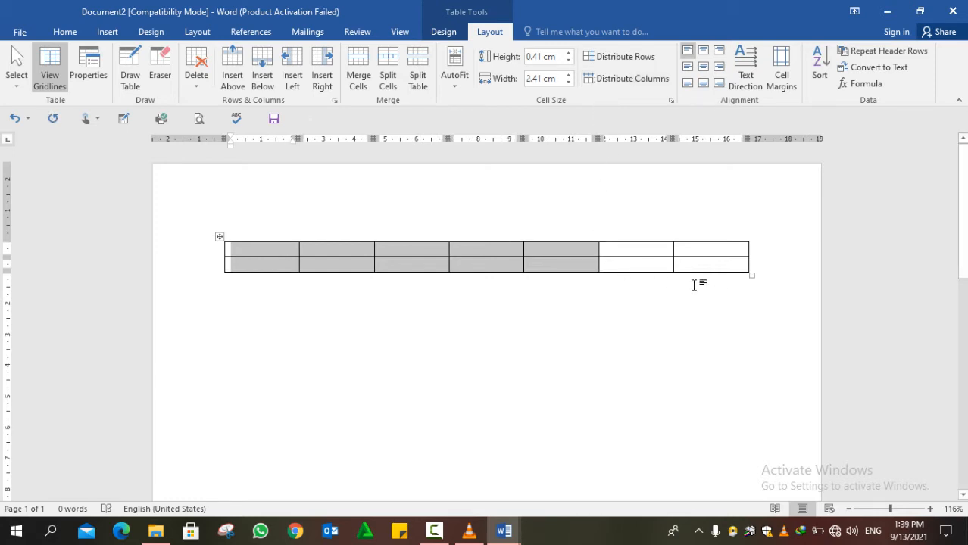
- Tab from the last cell to append rows until the table has nine rows
left_click(672, 262)
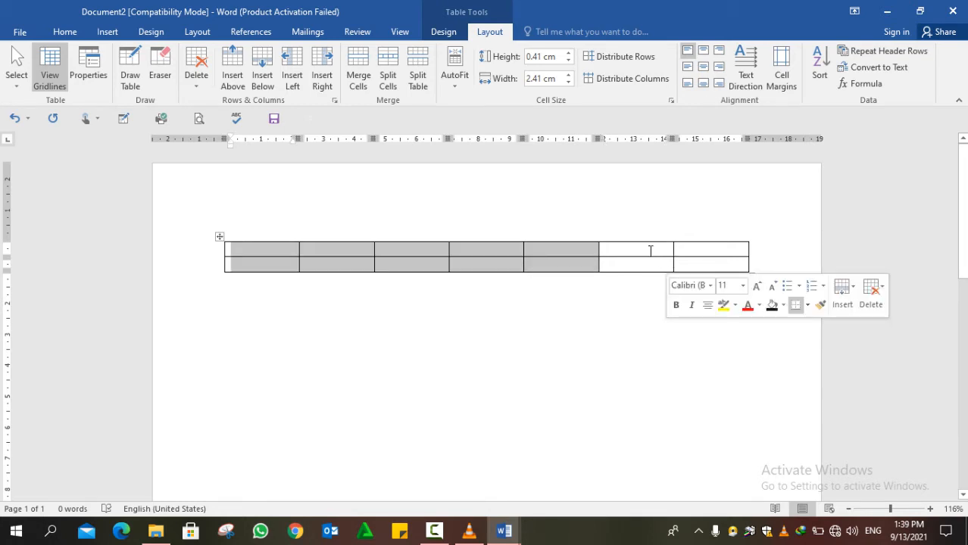
key("Tab")
key("Tab")
key("Tab")
key("Tab")
key("Tab")
key("Tab")
key("Tab")
key("Tab")
key("Tab")
key("Tab")
key("Tab")
key("Tab")
key("Tab")
key("Tab")
key("Tab")
key("Tab")
key("Tab")
key("Tab")
key("Tab")
key("Tab")
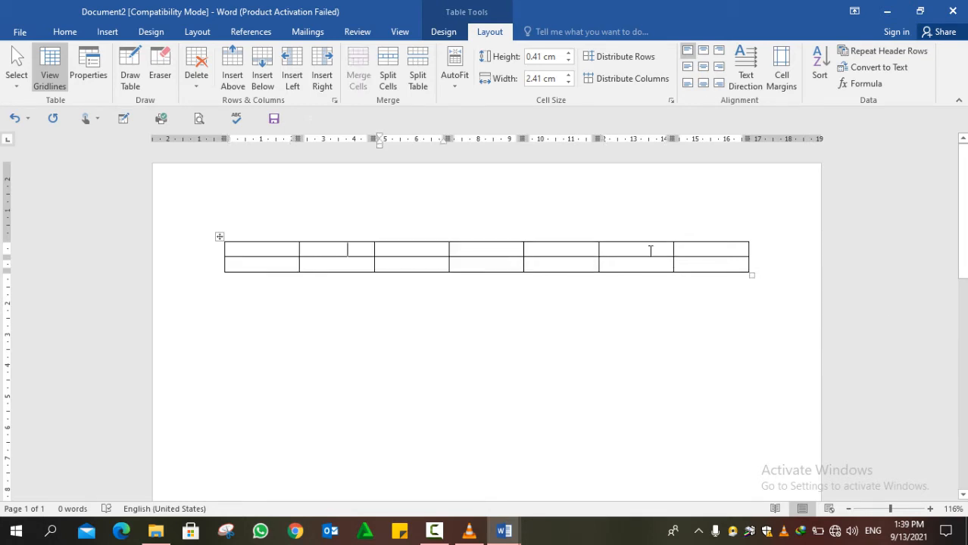
key("Tab")
key("Tab")
key("Tab")
key("Tab")
key("Tab")
key("Tab")
key("Tab")
key("Tab")
key("Tab")
key("Tab")
key("Tab")
key("Tab")
key("Tab")
key("Tab")
key("Tab")
key("Tab")
key("Tab")
key("Tab")
key("Tab")
key("Tab")
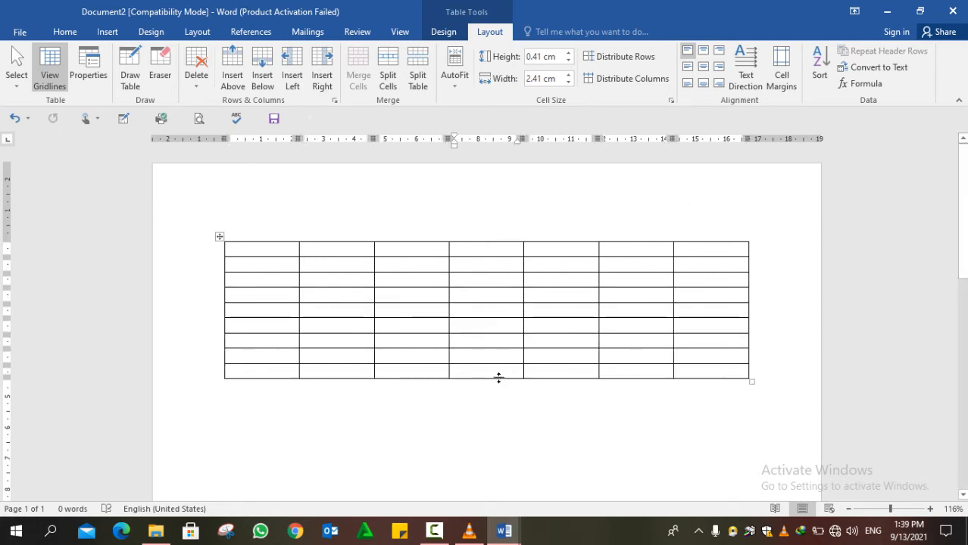
mouse_move(498, 377)
left_mouse_down()
mouse_move(499, 342)
mouse_move(500, 362)
left_mouse_up()
- Drag row borders down to make several lower rows taller
left_click_drag(497, 346, 496, 372)
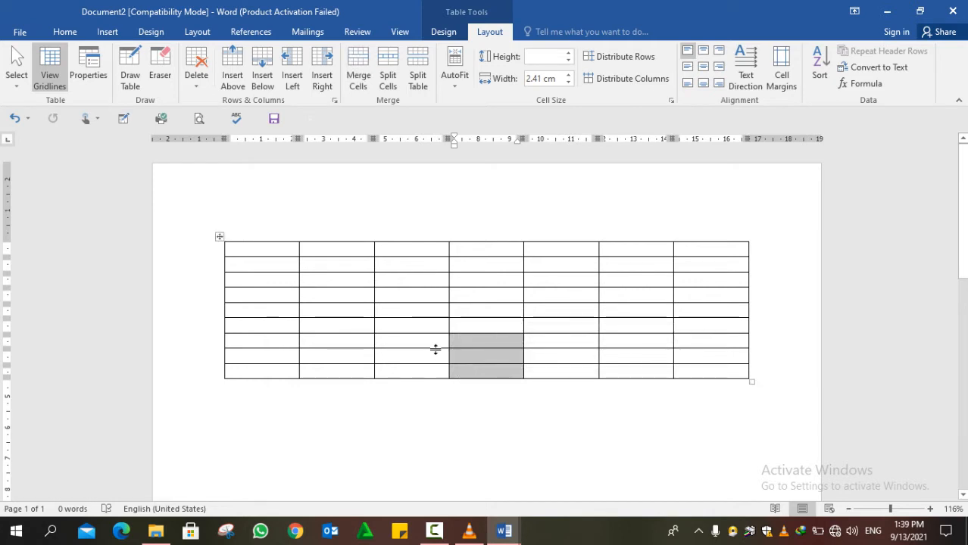
left_click_drag(435, 349, 424, 411)
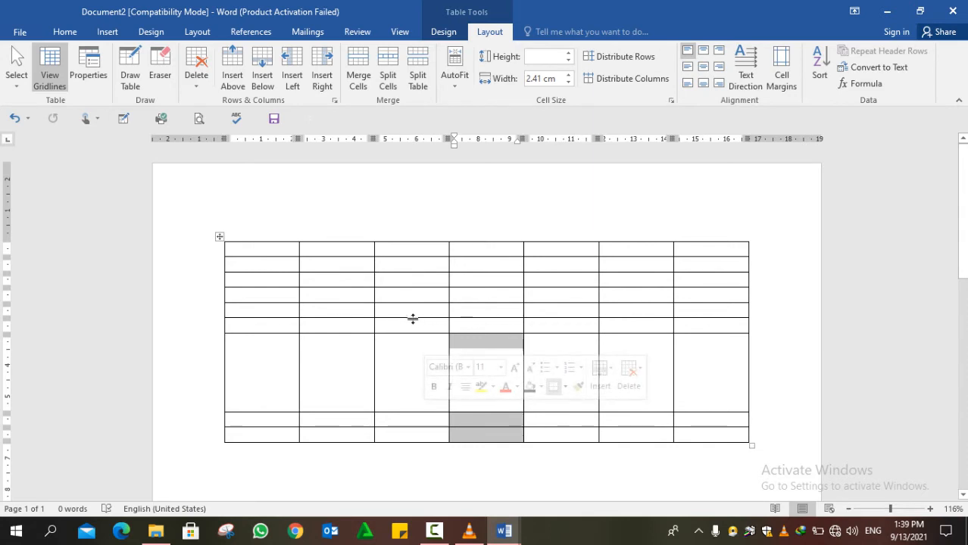
left_click_drag(413, 319, 410, 270)
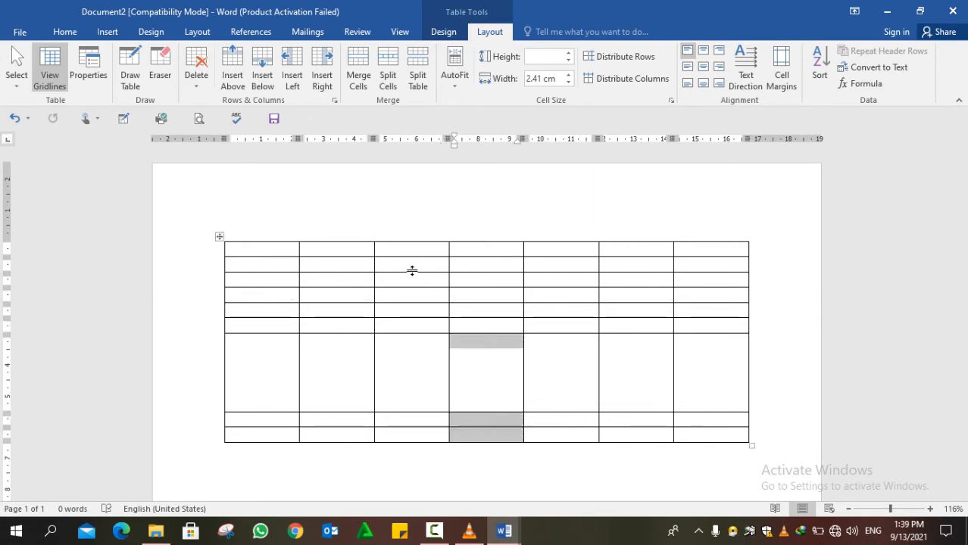
left_click_drag(404, 333, 398, 366)
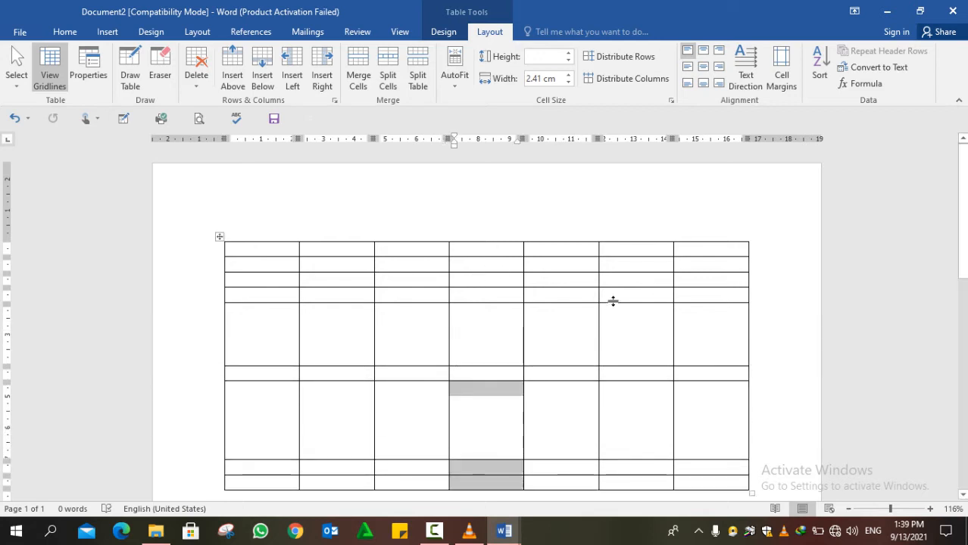
- Select the lower rows and distribute them evenly at 1.19 cm height
mouse_move(713, 294)
left_mouse_down()
mouse_move(413, 471)
mouse_move(270, 464)
left_mouse_up()
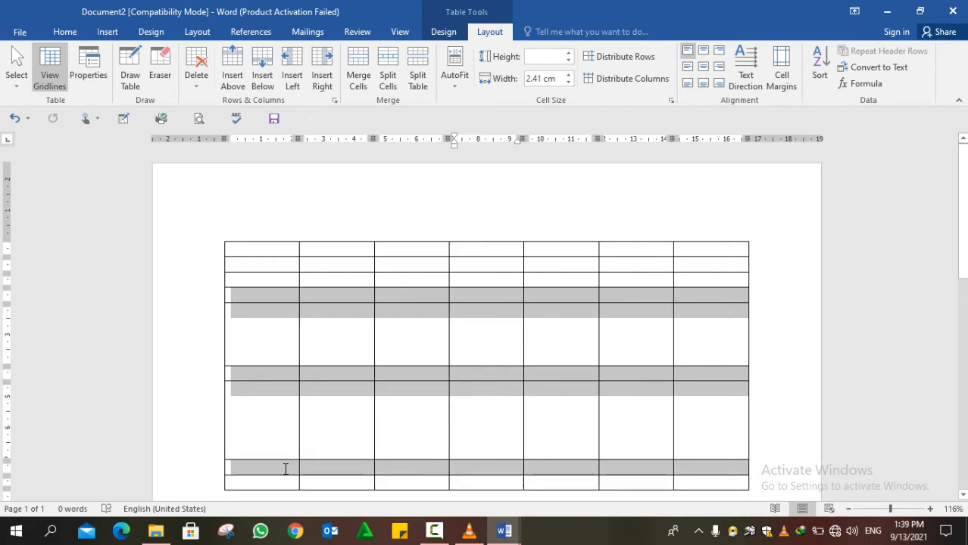
left_click(630, 56)
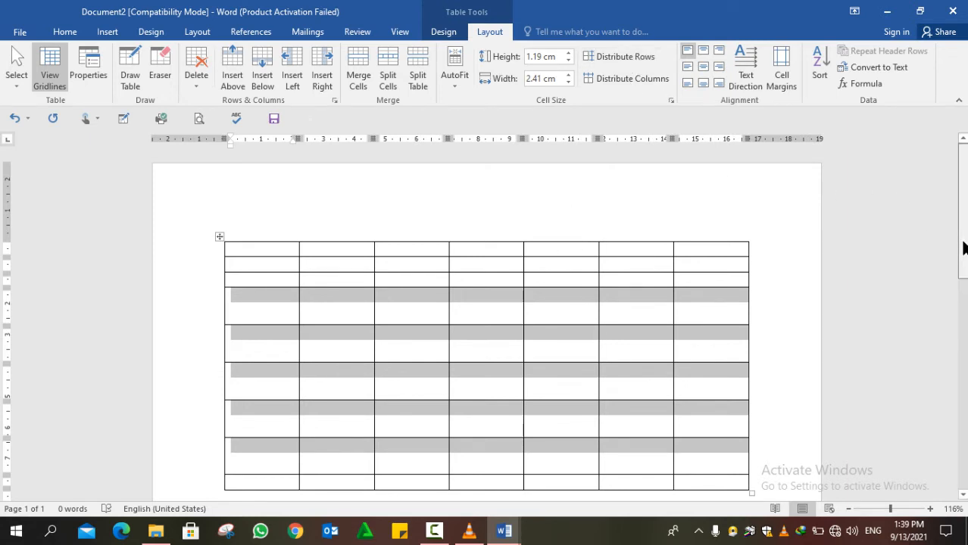
mouse_move(962, 248)
left_mouse_down()
mouse_move(960, 277)
mouse_move(955, 232)
left_mouse_up()
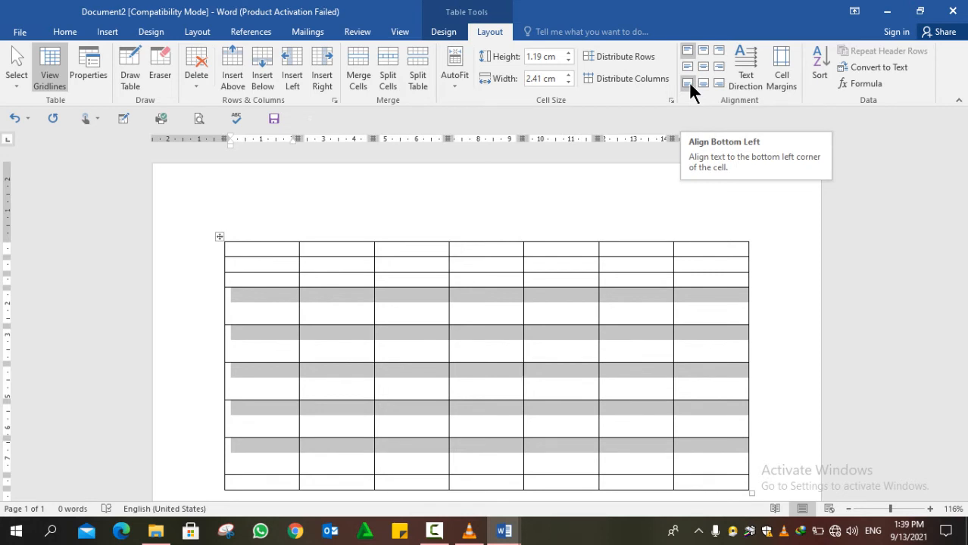
left_click(444, 535)
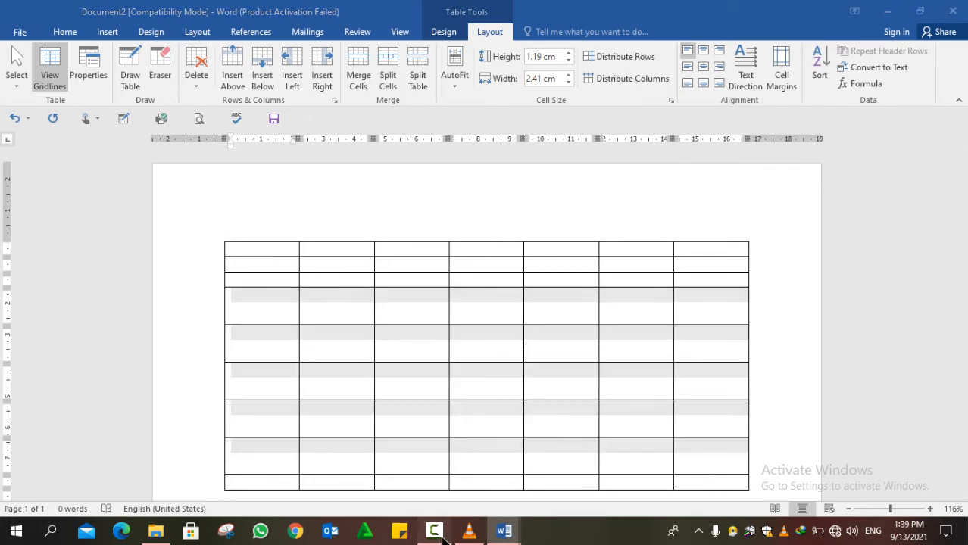
- In the Afghanistan table document, select Job and try centre, left and right alignment
mouse_move(503, 536)
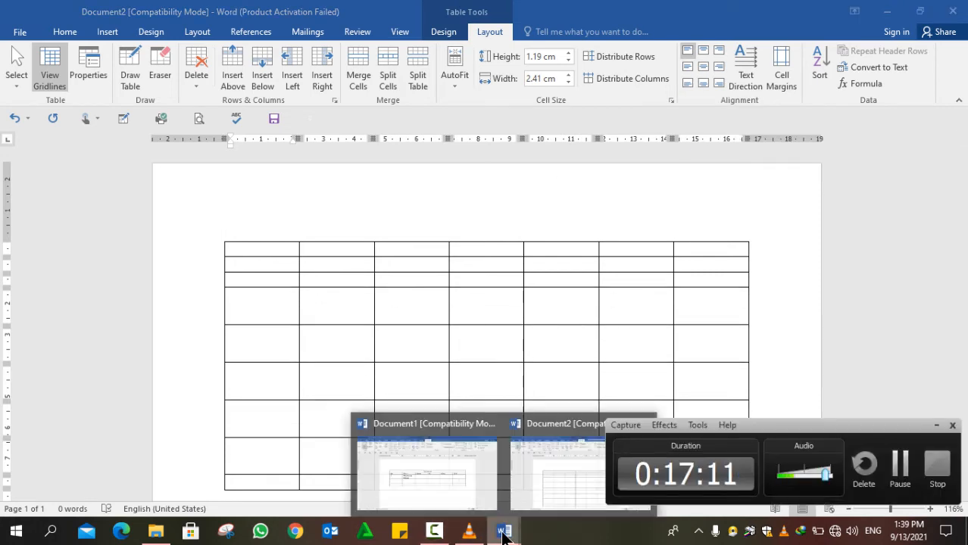
left_click(428, 455)
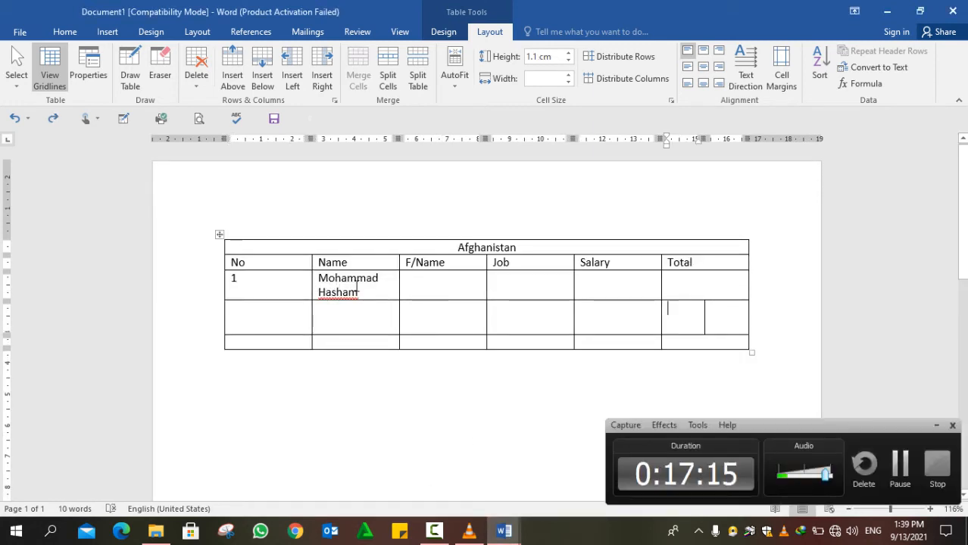
double_click(503, 262)
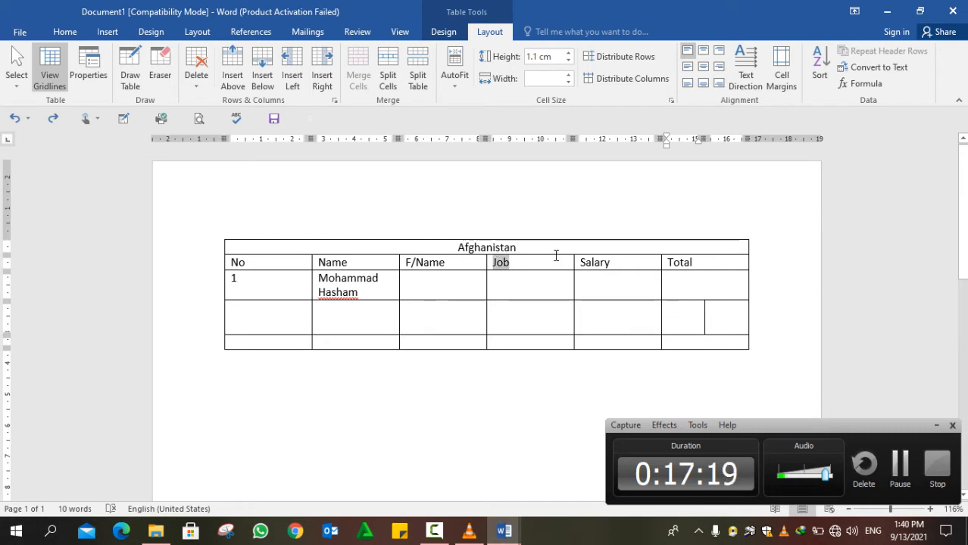
left_click(703, 67)
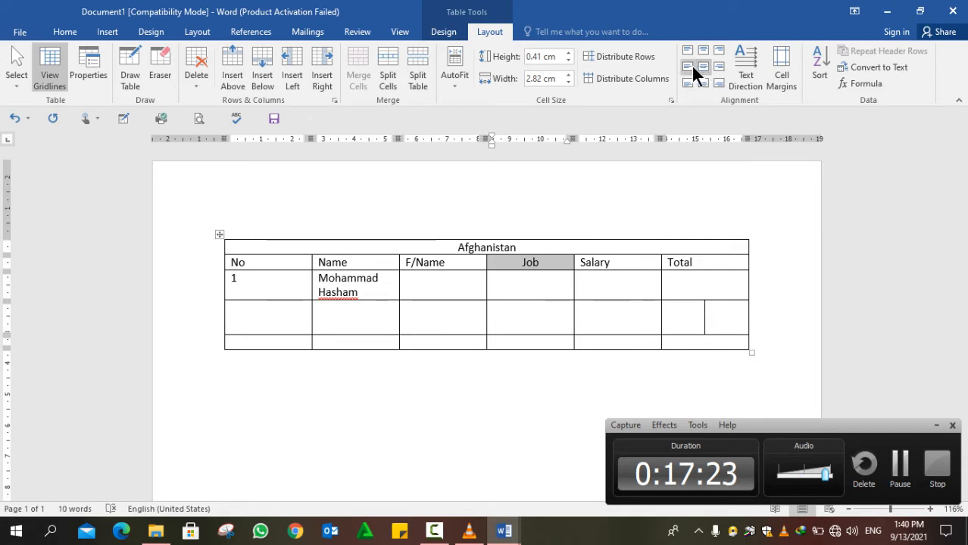
left_click(690, 65)
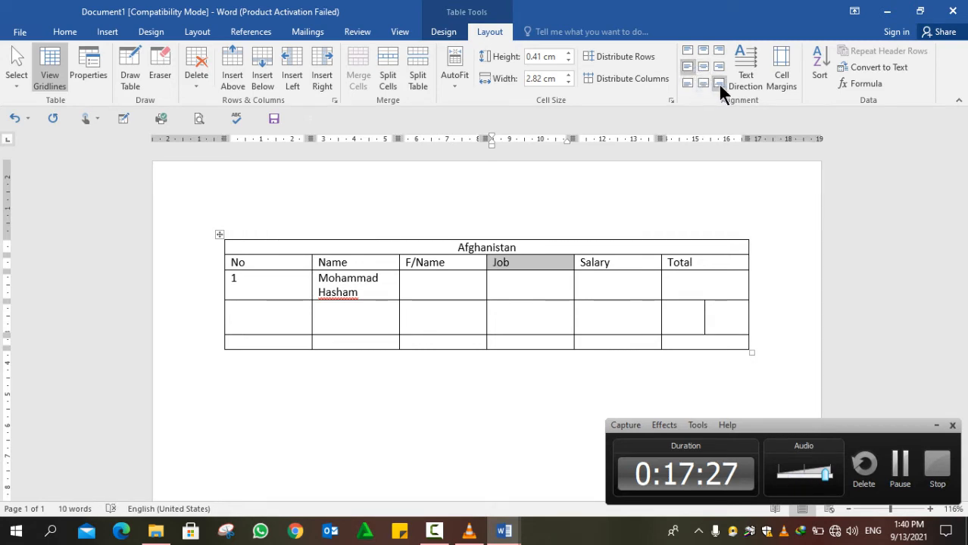
left_click(719, 83)
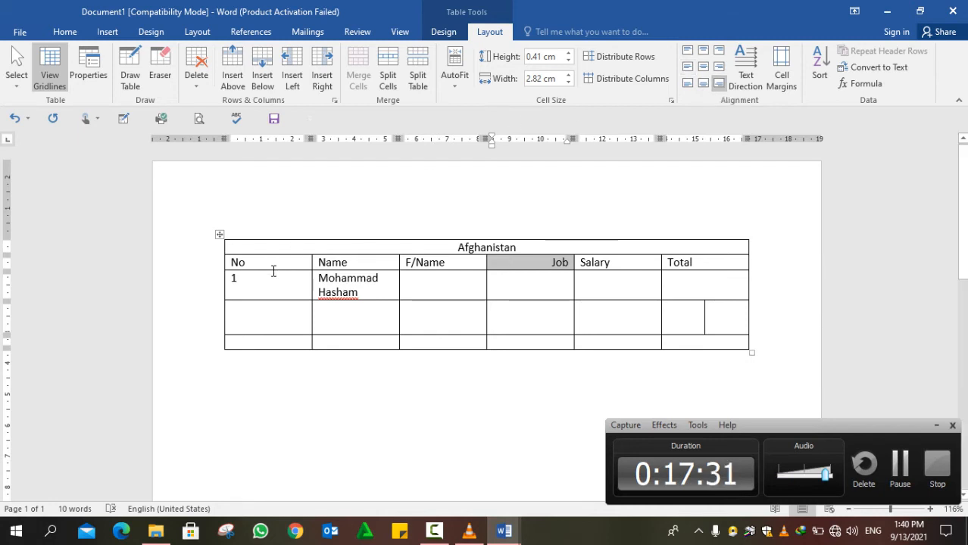
- Make the header row taller and set Job to Align Center, middle of the cell
left_click_drag(272, 271, 267, 292)
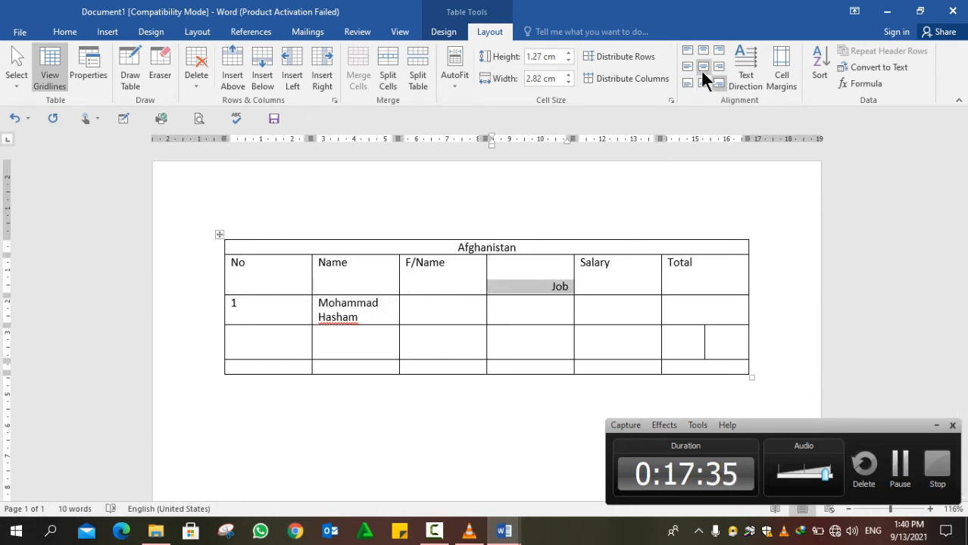
left_click(702, 72)
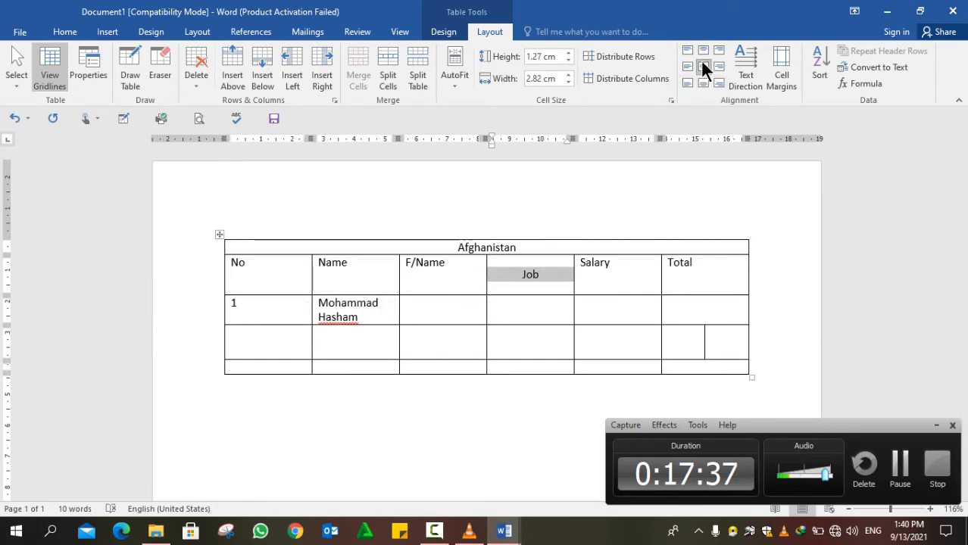
left_click(704, 54)
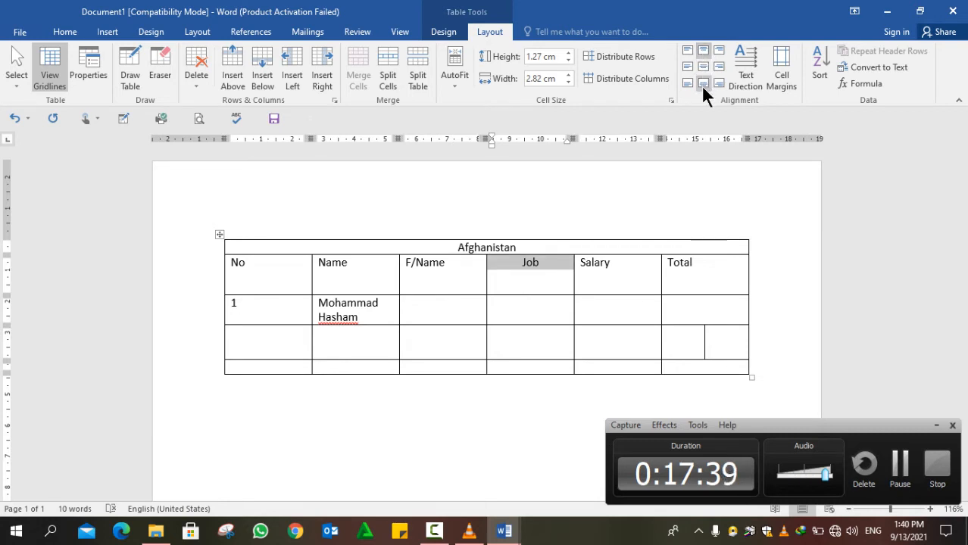
left_click(703, 85)
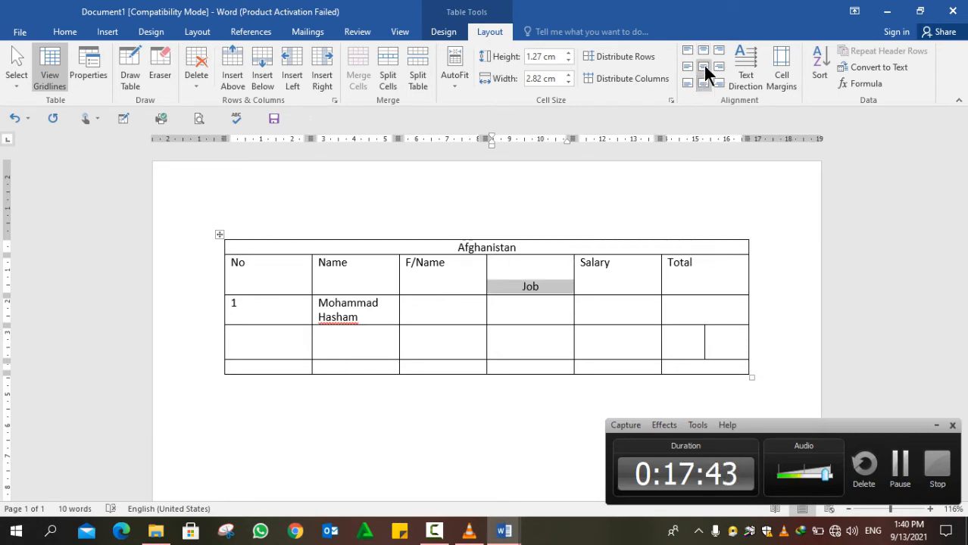
left_click(703, 65)
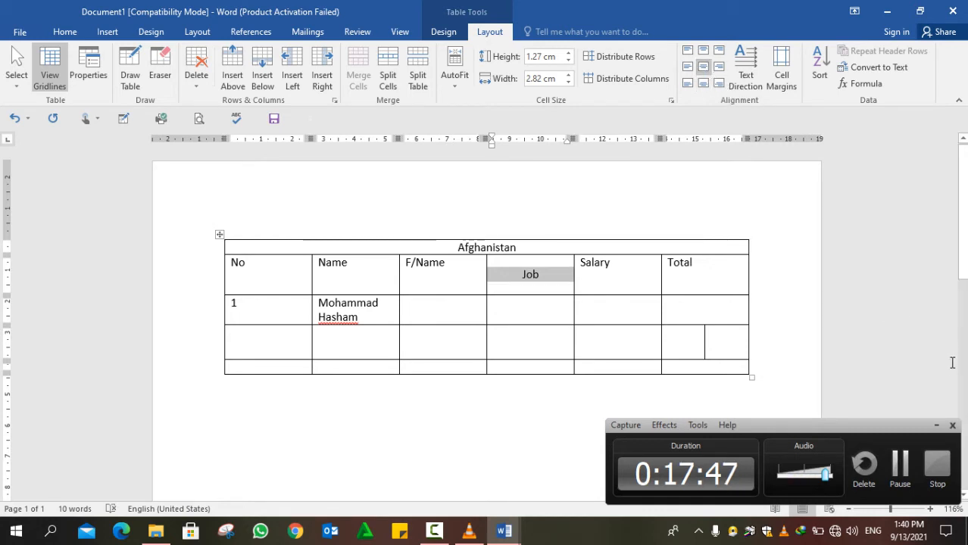
left_click(936, 426)
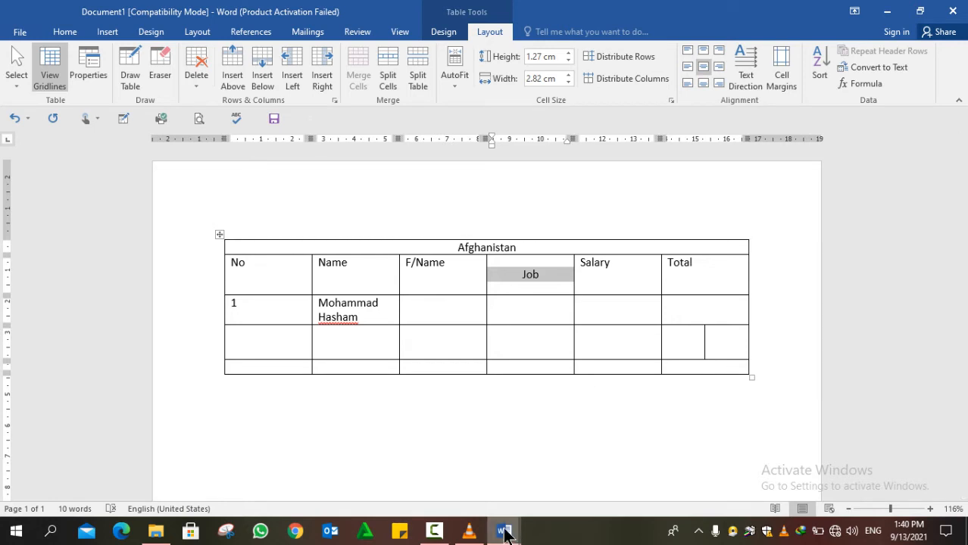
- Return to the blank table document and undo the equal row heights
mouse_move(506, 533)
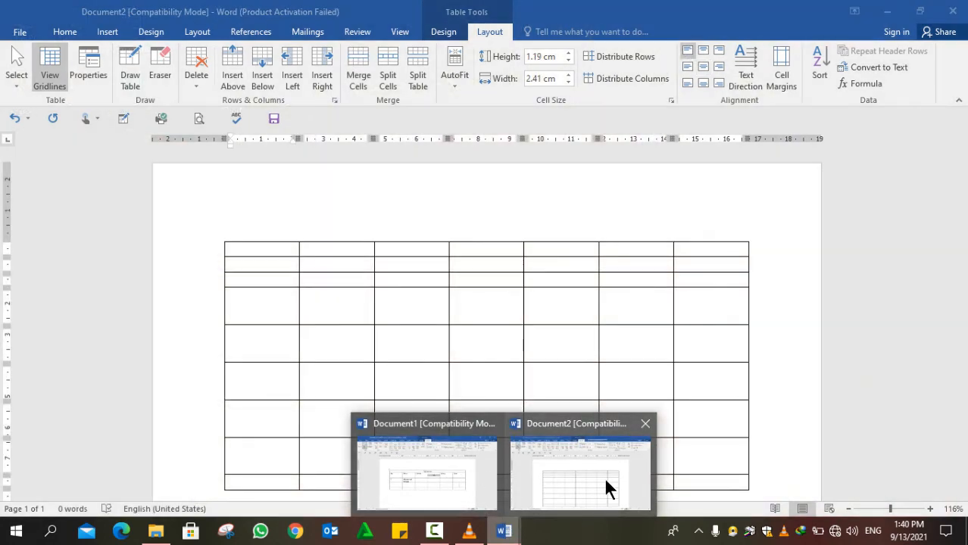
left_click(604, 476)
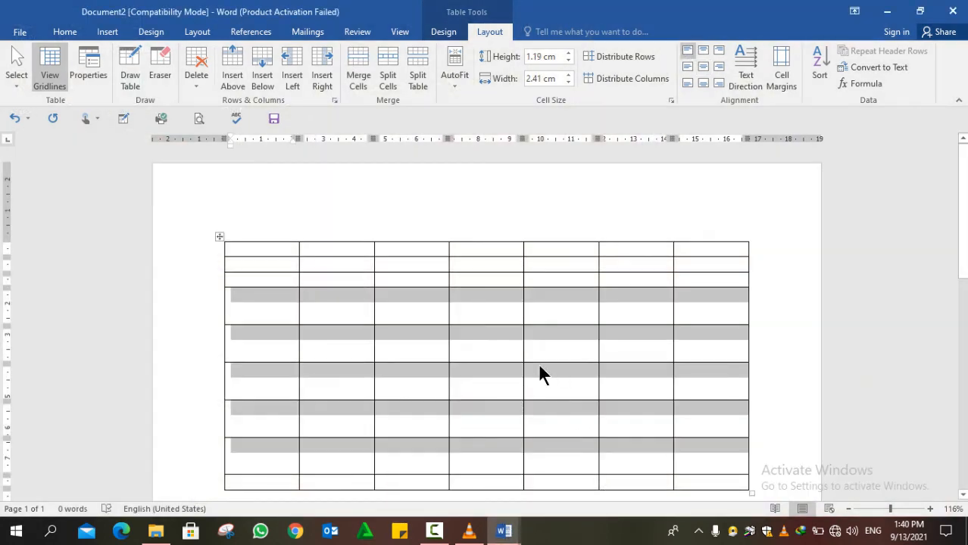
key("ctrl+z")
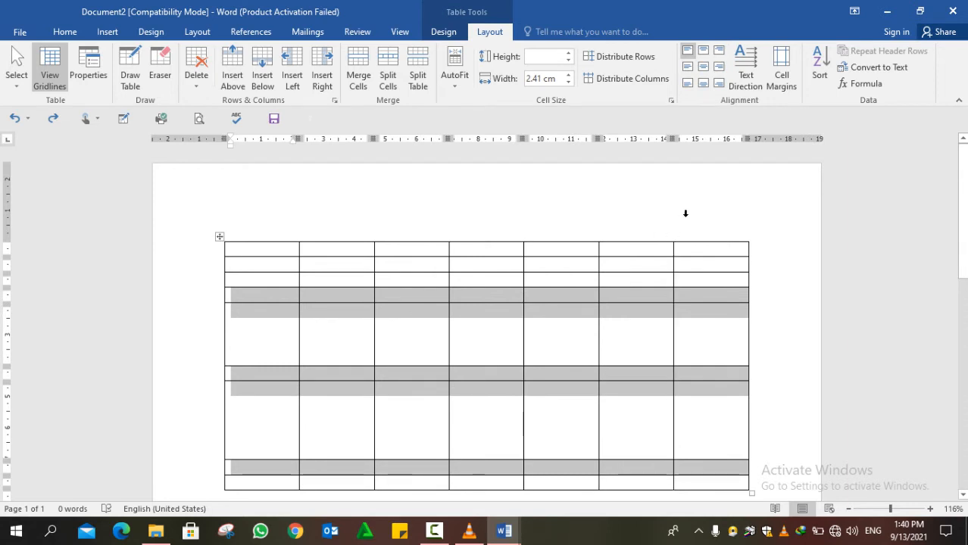
key("Left")
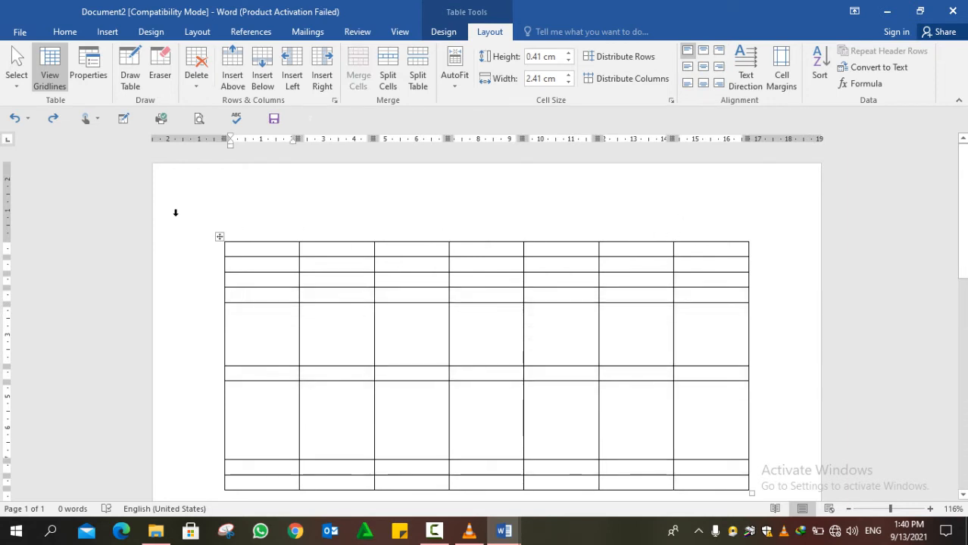
- Select and deselect parts of the table, then create a new blank Document3
left_click(221, 240)
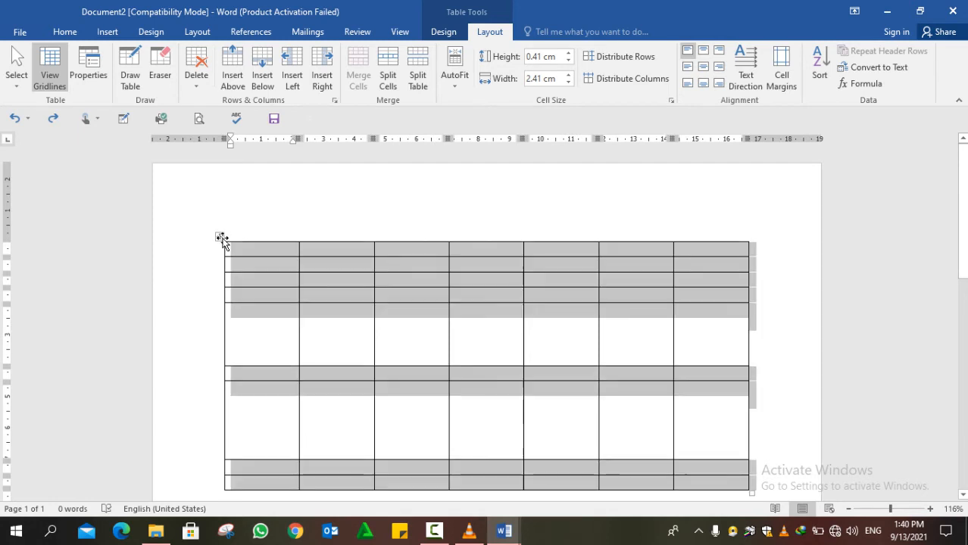
key("Left")
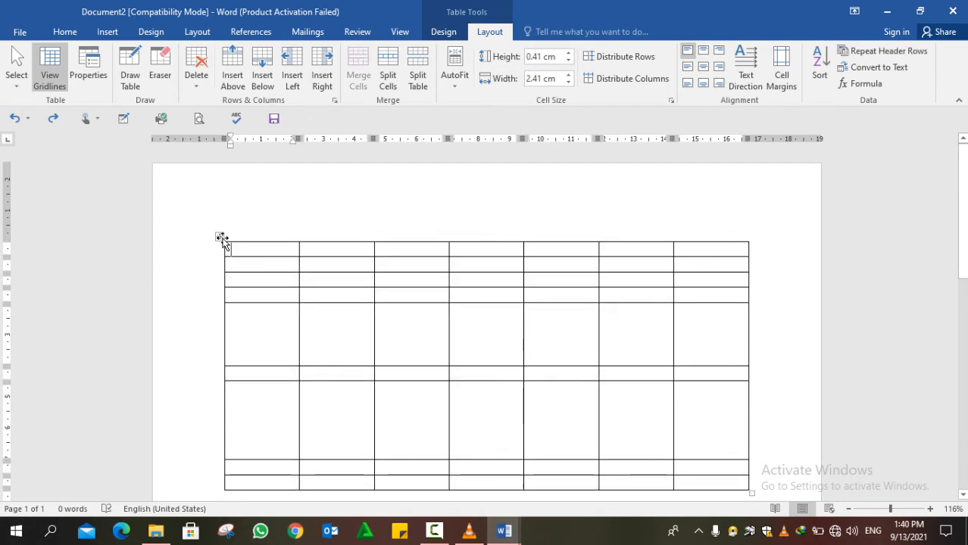
left_click(222, 237)
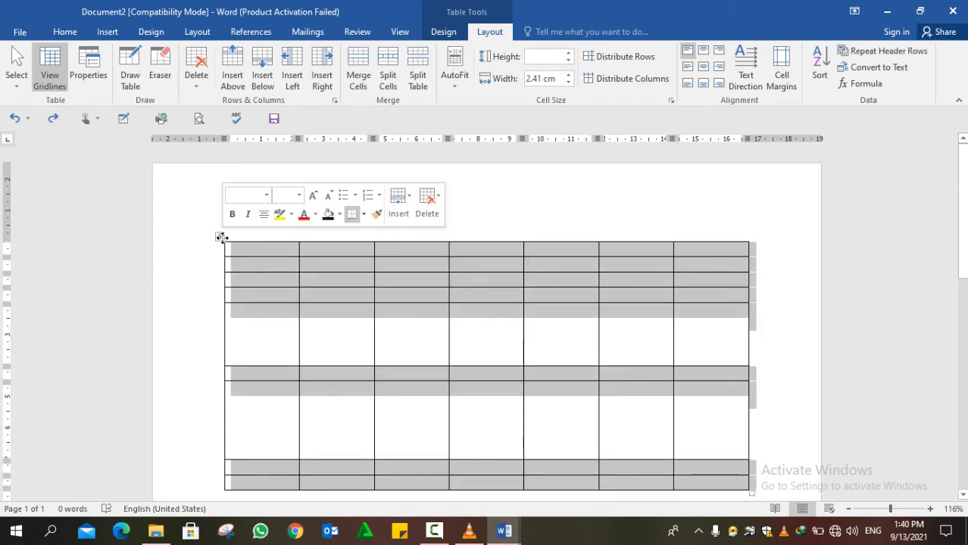
key("Left")
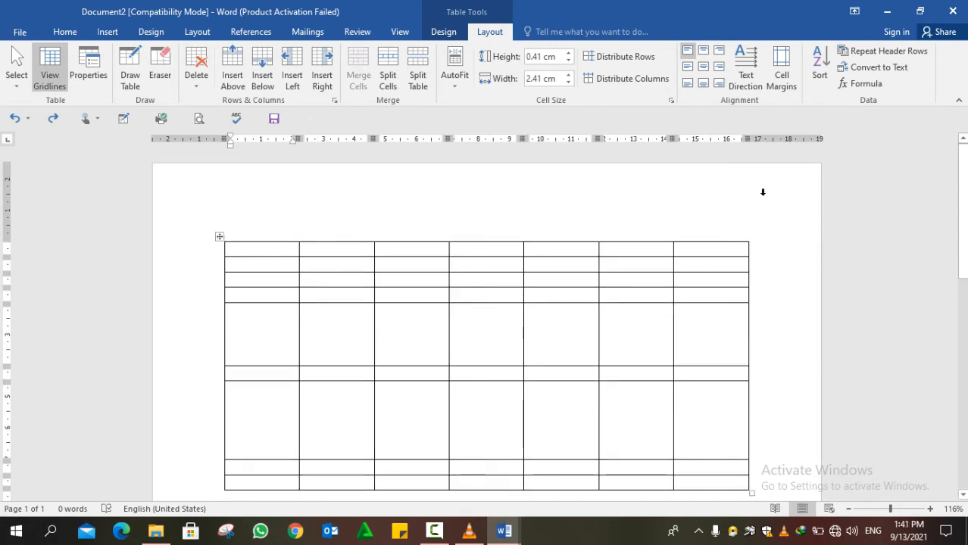
left_click_drag(771, 216, 157, 379)
key("Left")
key("ctrl+n")
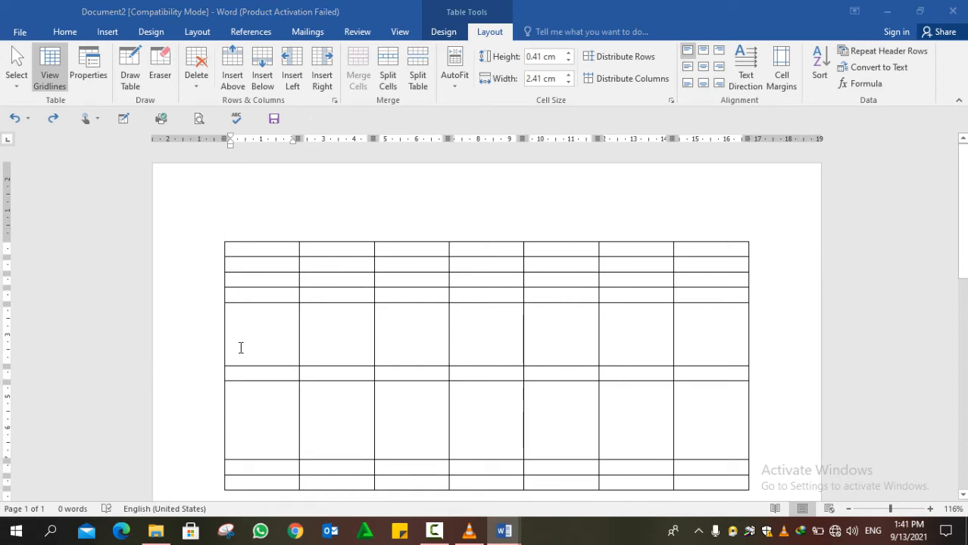
left_click(106, 32)
- Insert a 7x2 table, switch the keyboard to Pashto and type the first header شماره
left_click(99, 83)
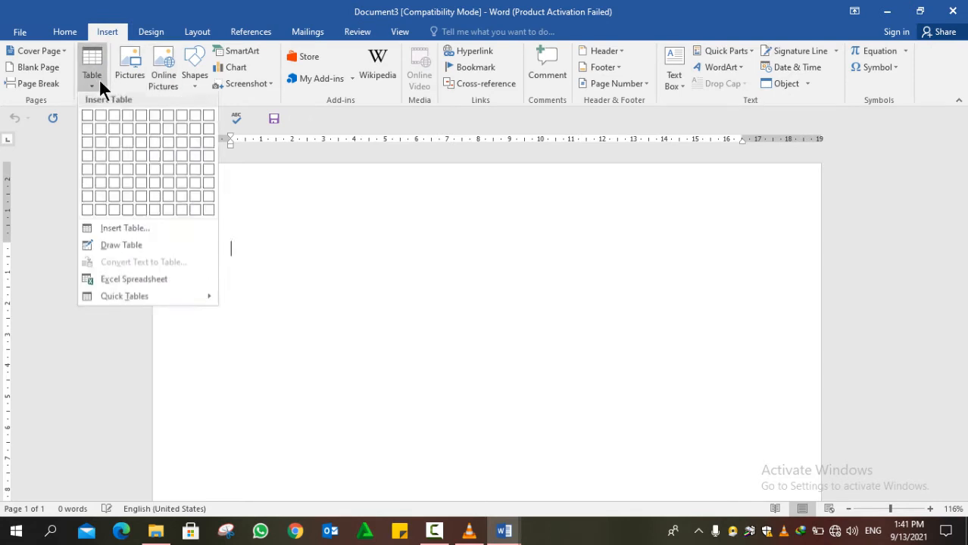
left_click(165, 127)
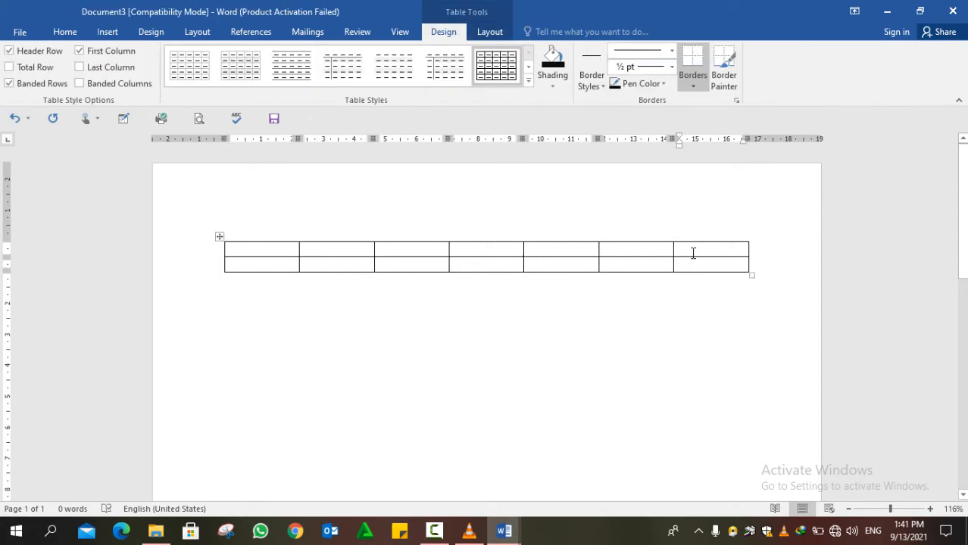
type("s")
key("BackSpace")
key("BackSpace")
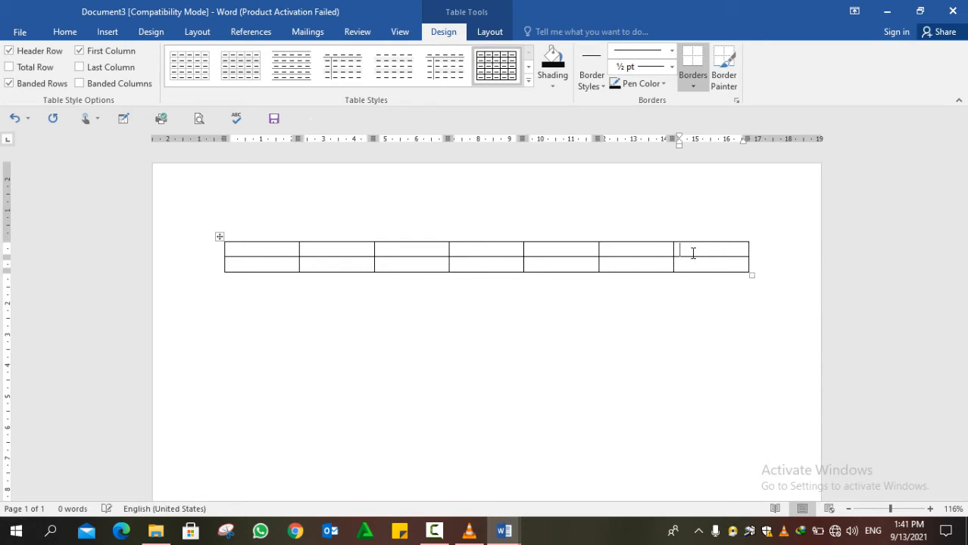
key("alt+shift")
type("شماره")
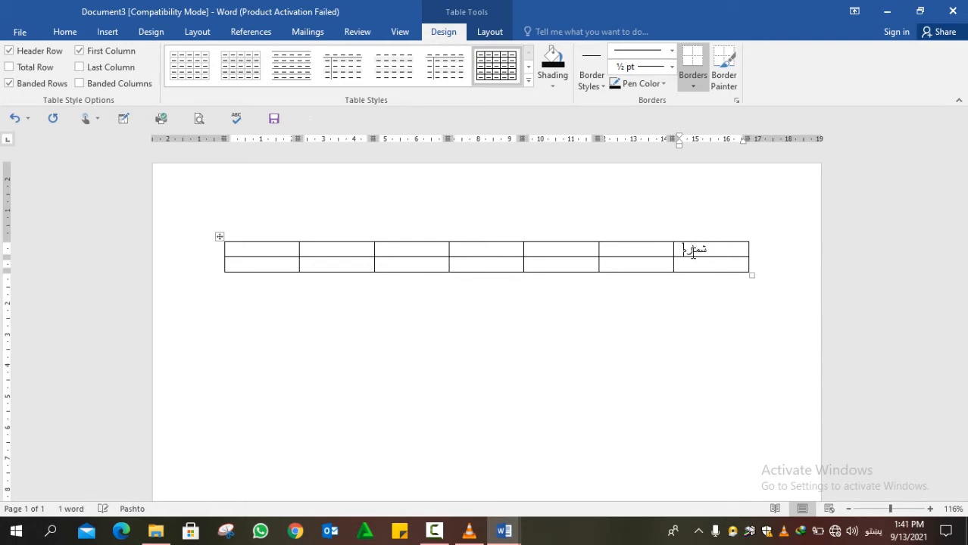
- Fill the remaining headers: نوم, پلار نوم, دنده, وخت, معاش and توکل
left_click(662, 255)
type("ن")
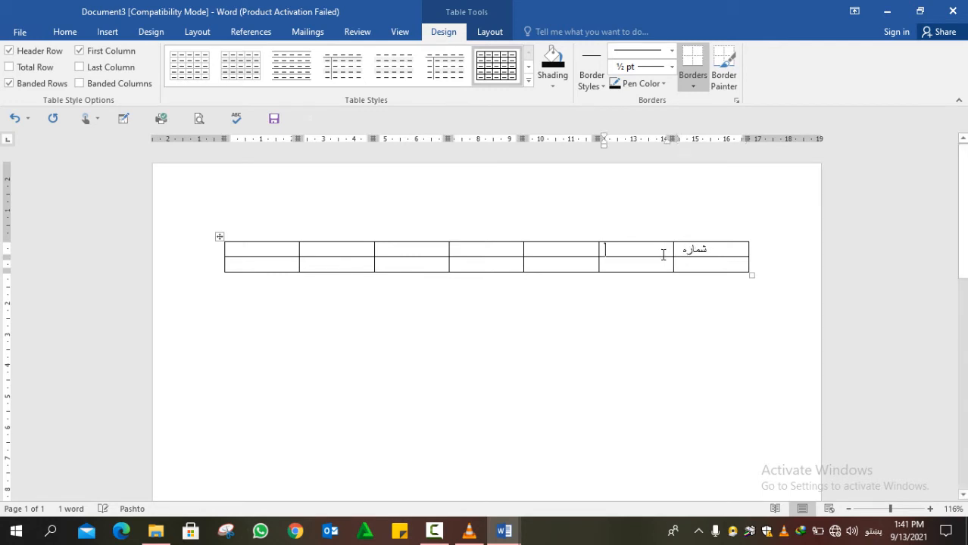
type("وم")
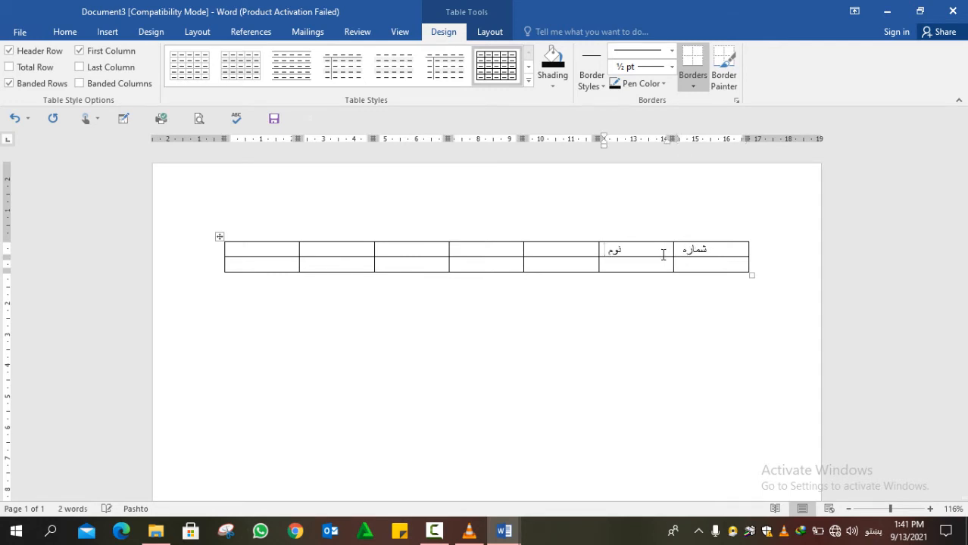
left_click(589, 248)
type("ا")
type("ولد")
key("BackSpace")
key("BackSpace")
type("ار نوم")
left_click(484, 250)
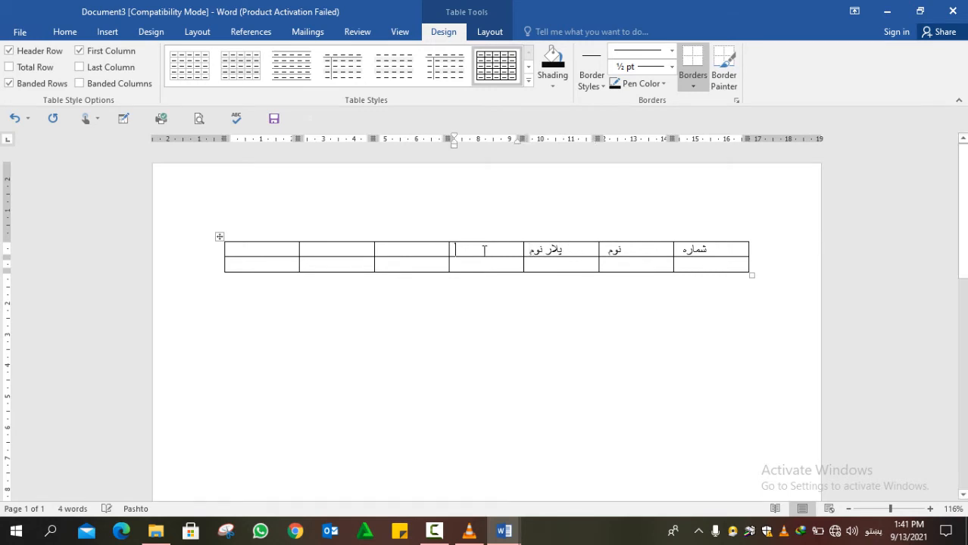
type("تذ")
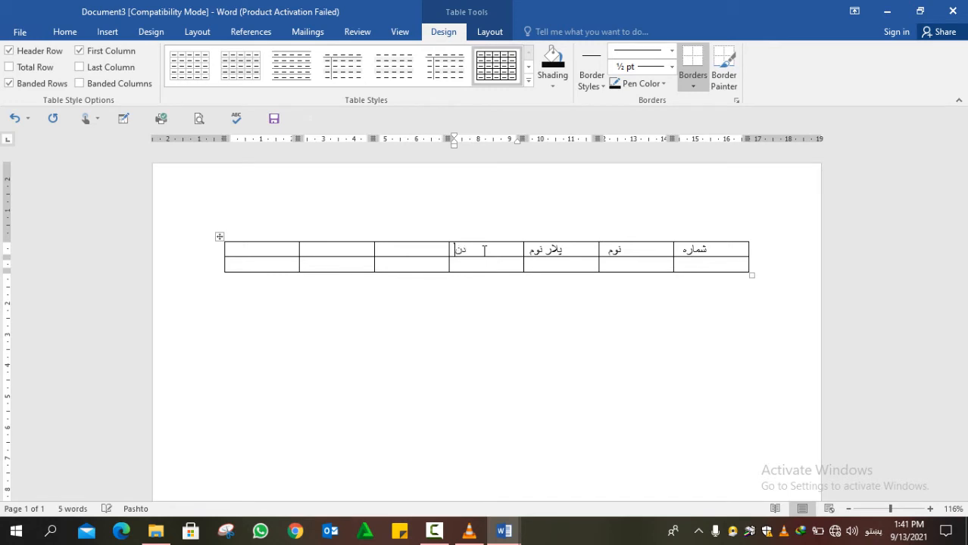
type("تذ")
type("ده")
left_click(435, 249)
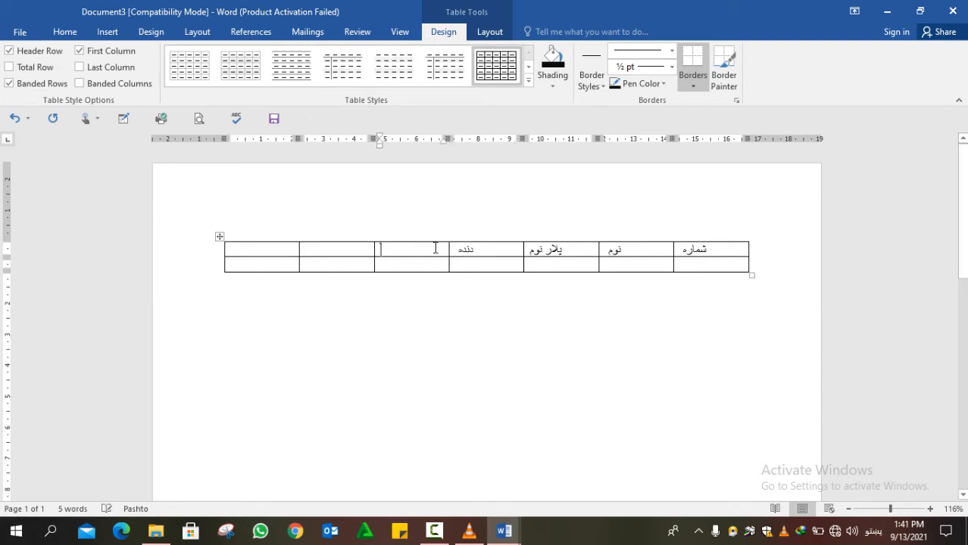
type("وخت")
left_click(361, 248)
type("مع")
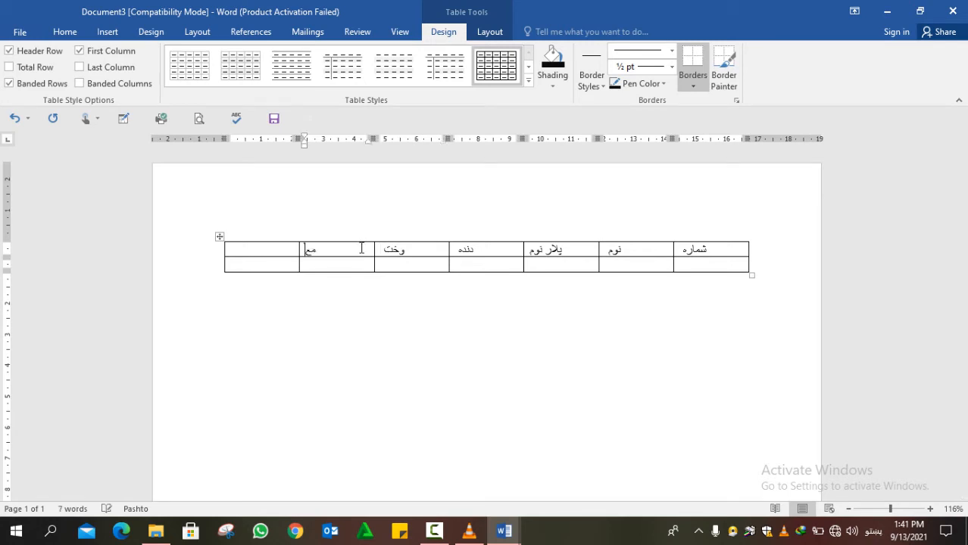
type("اش")
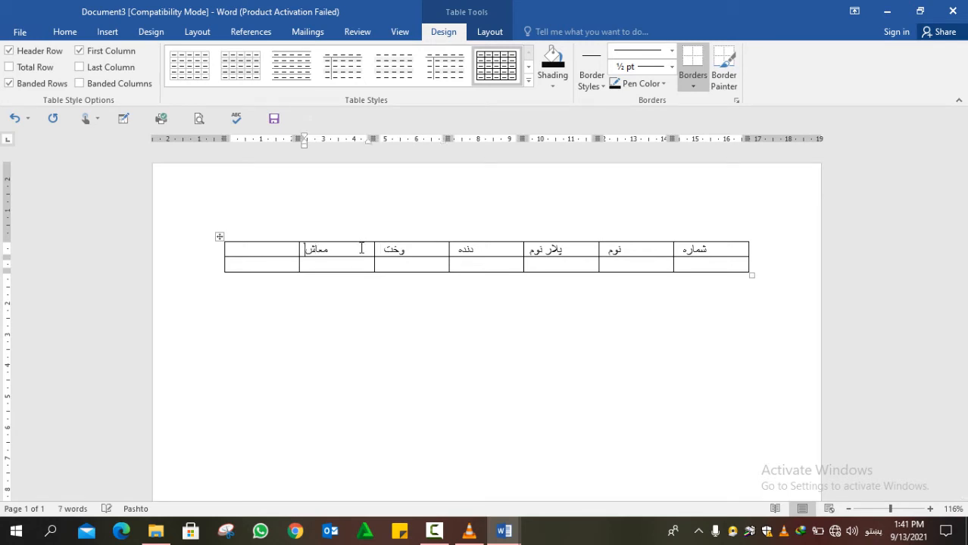
left_click(265, 248)
type("توکل")
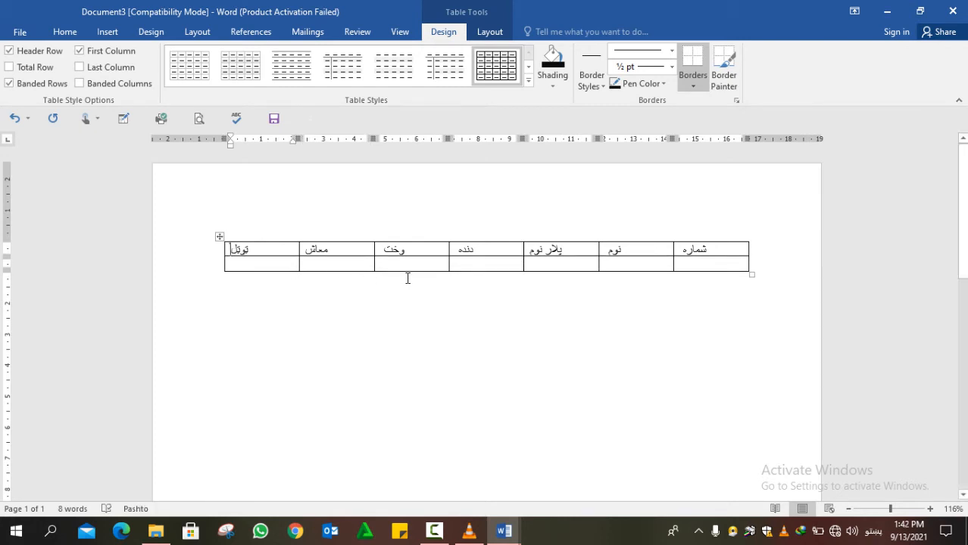
- Fill the data row with a name, a father's name, معلم, سهار and salary 12000
left_click(663, 268)
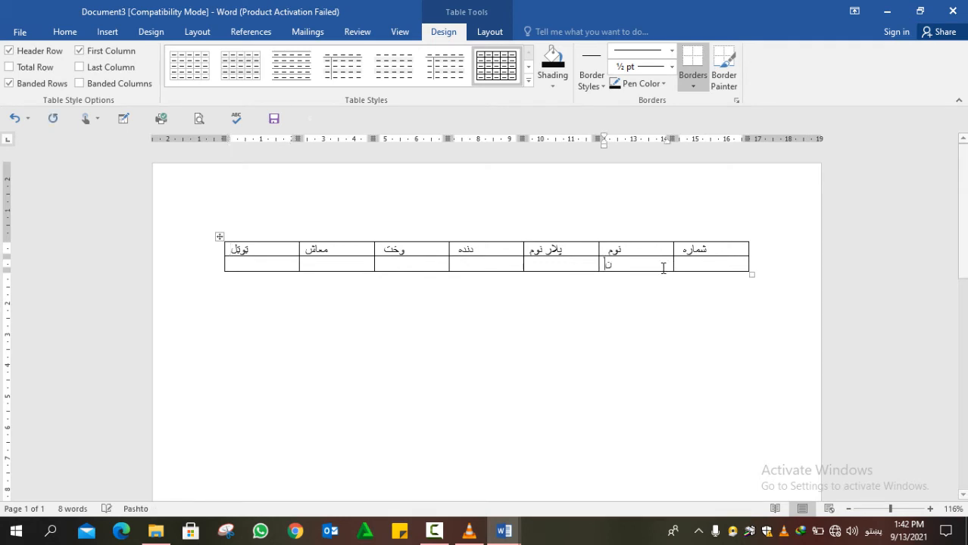
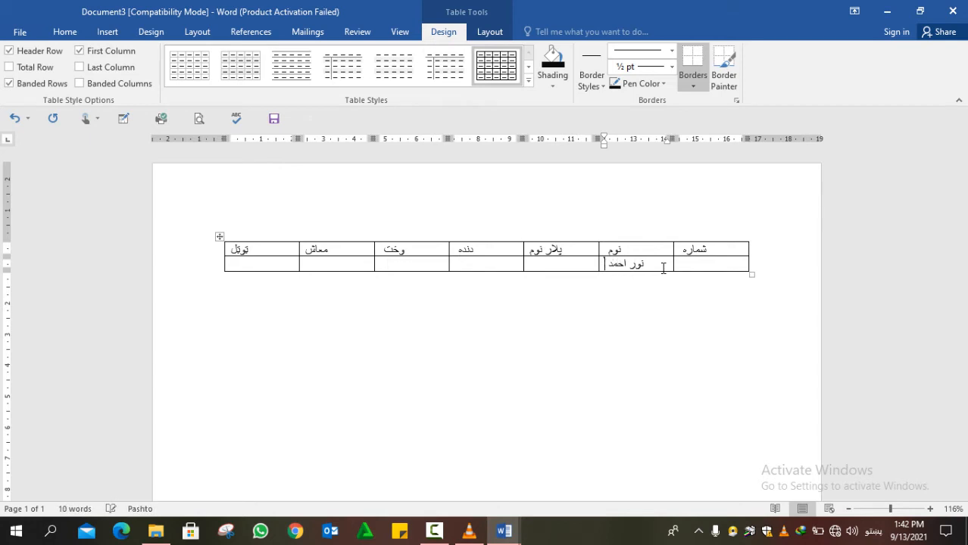
left_click(570, 264)
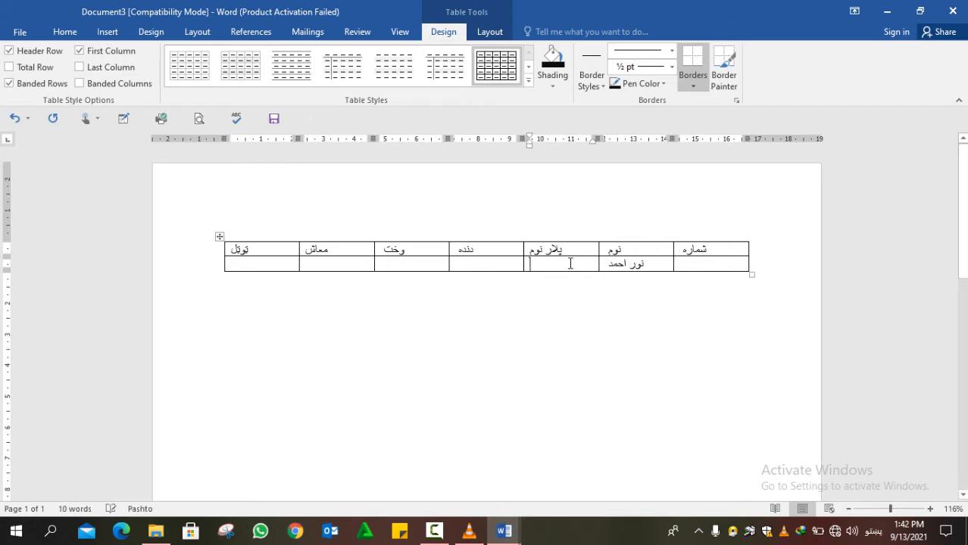
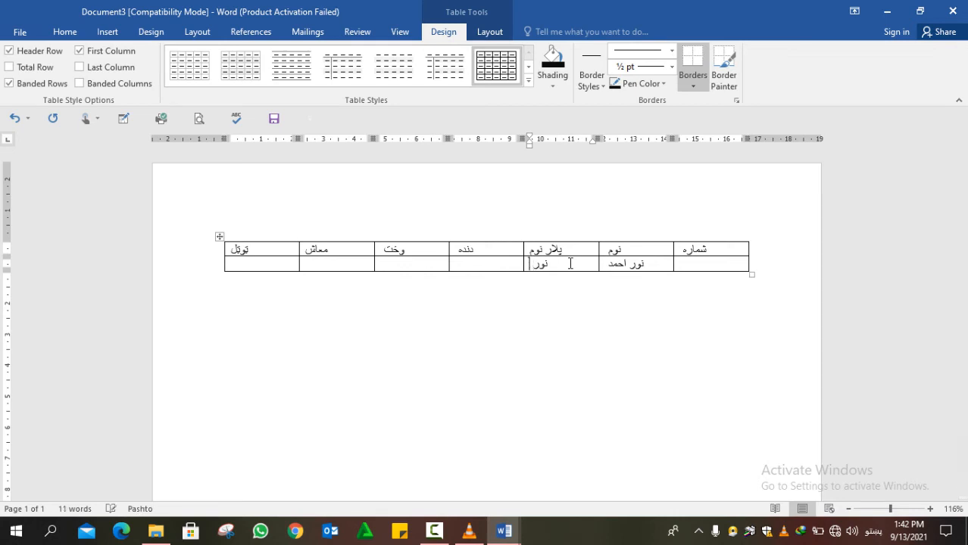
left_click(511, 260)
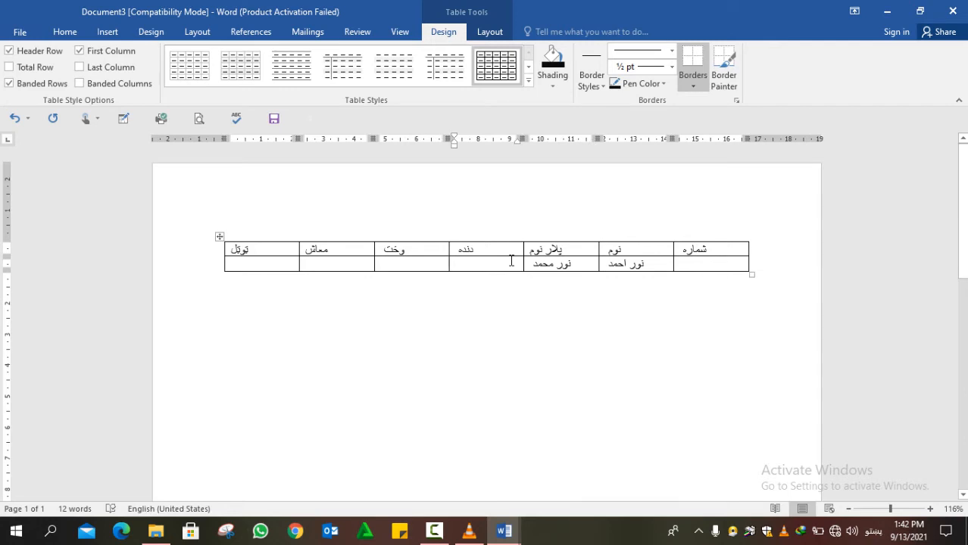
type("مع")
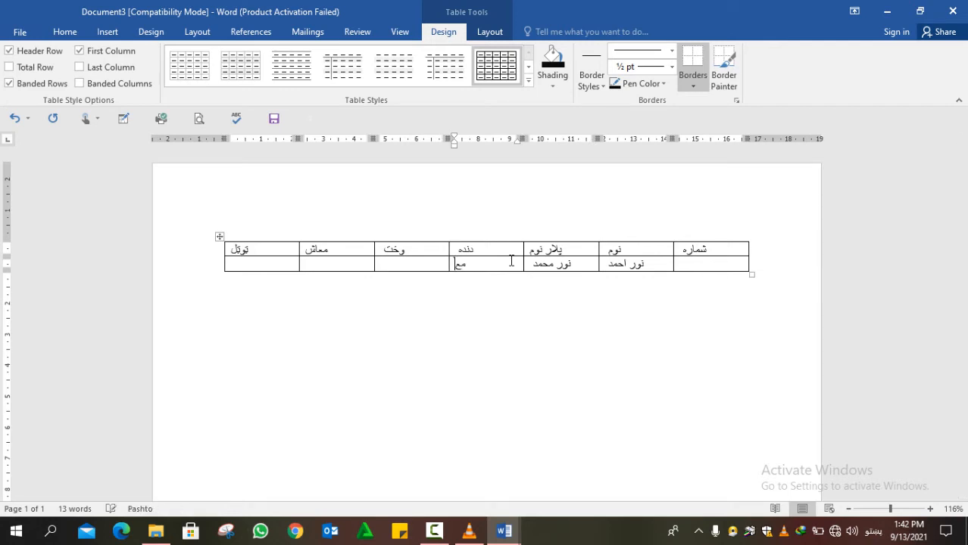
type("لم")
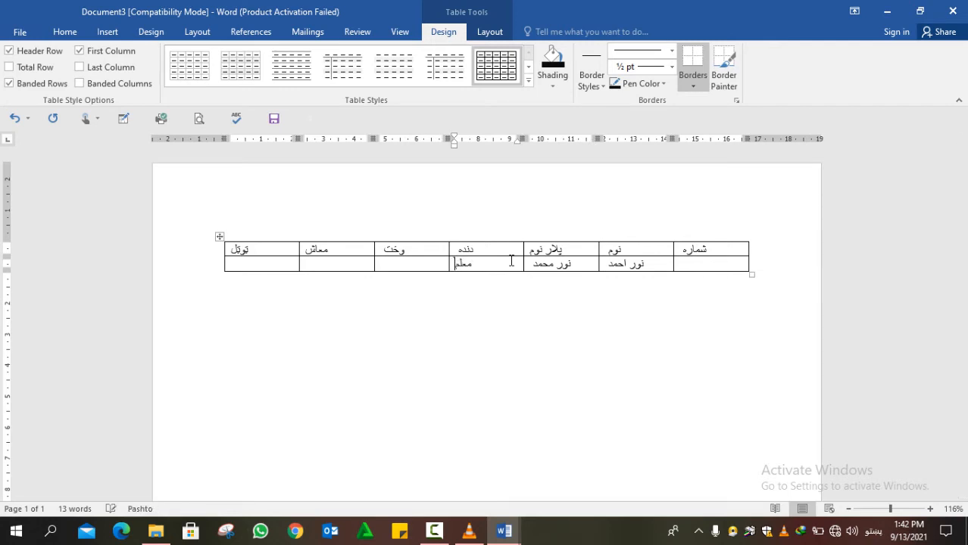
left_click(395, 264)
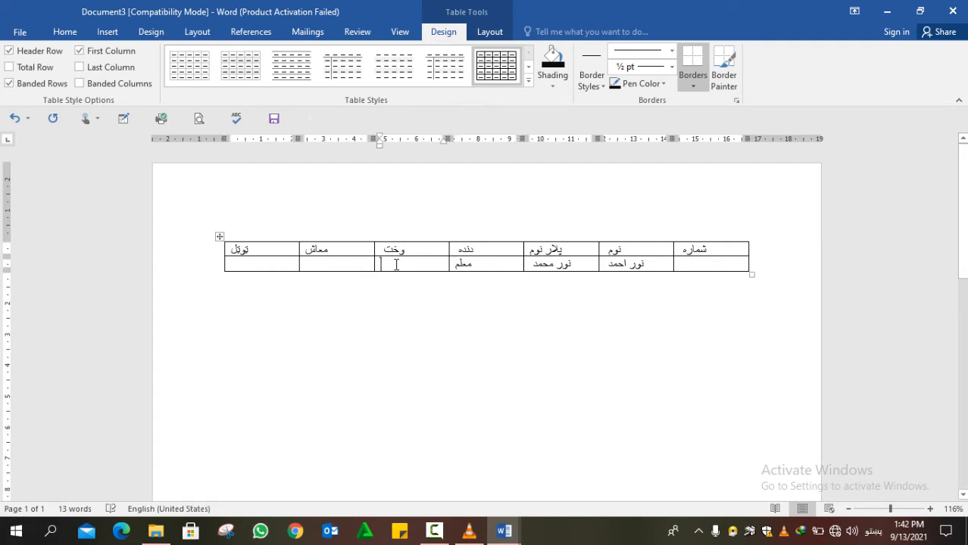
type("سه")
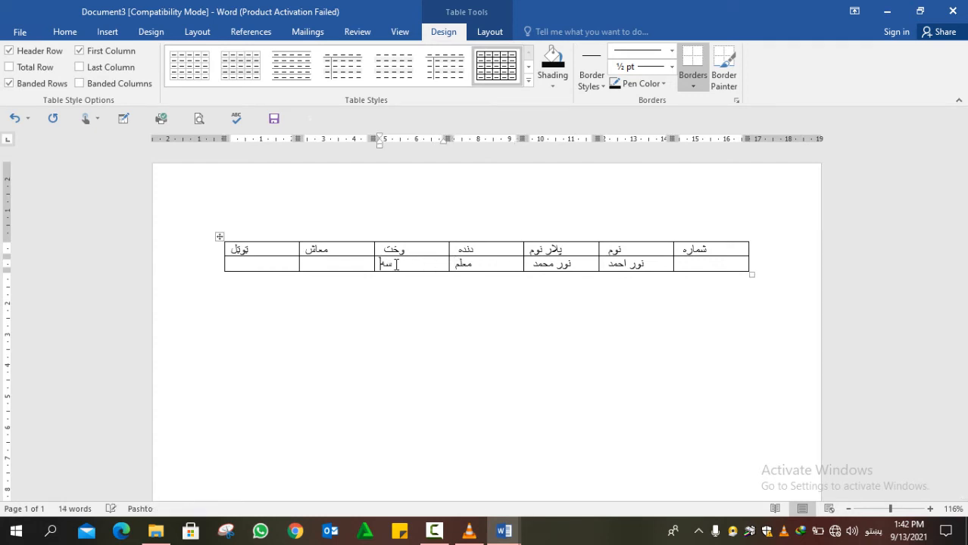
type("ار")
left_click(351, 262)
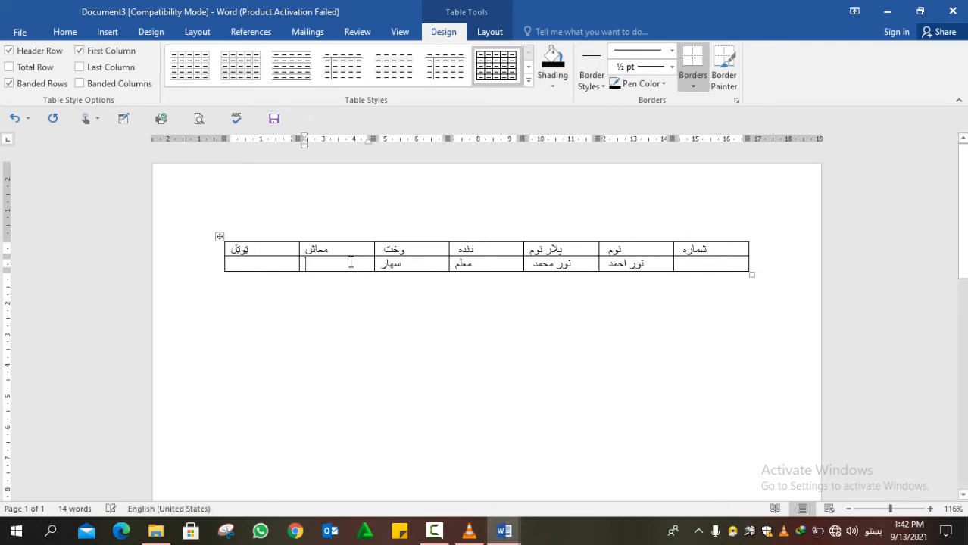
type("12000")
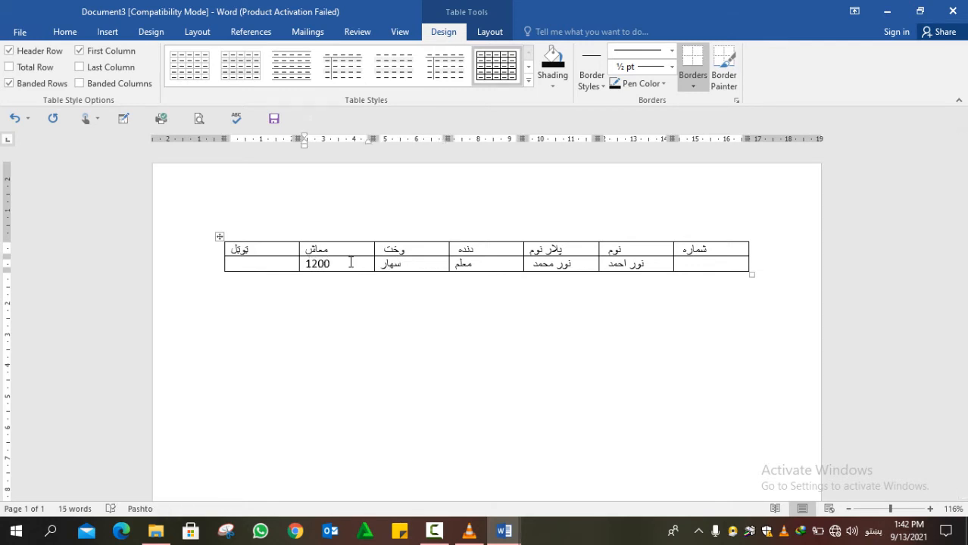
left_click(286, 260)
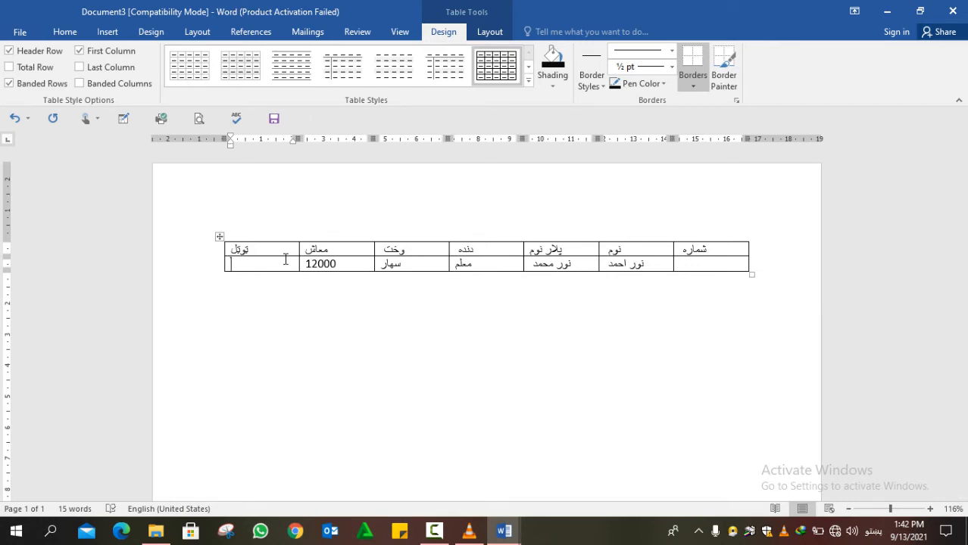
- Add six empty rows, narrow the شماره column, and drag the header row taller
key("Tab")
key("Tab")
key("Tab")
key("Tab")
key("Tab")
key("Tab")
key("Tab")
key("Tab")
key("Tab")
key("Tab")
key("Tab")
key("Tab")
key("Tab")
key("Tab")
key("Tab")
key("Tab")
key("Tab")
key("Tab")
key("Tab")
key("Tab")
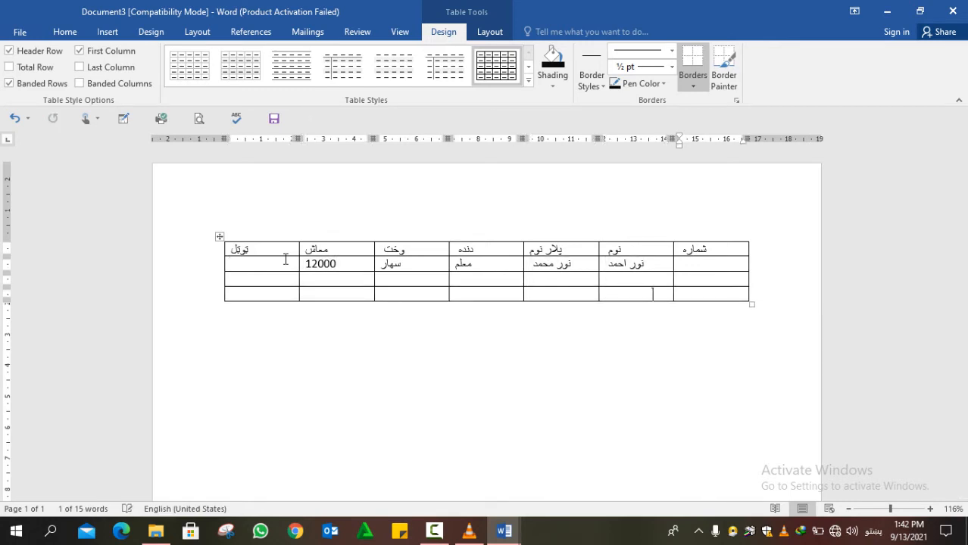
key("Tab")
key("Tab")
key("Tab")
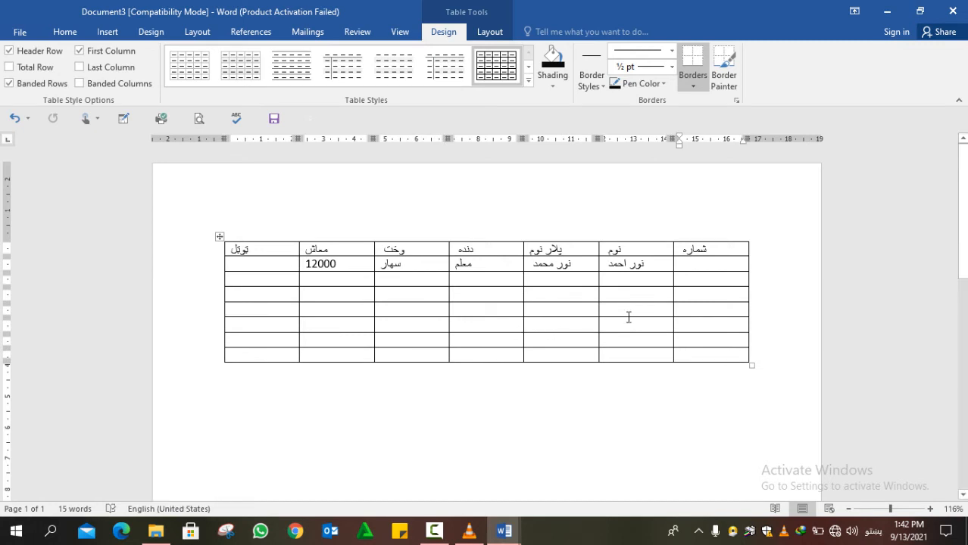
left_click(704, 263)
left_click_drag(746, 248, 706, 252)
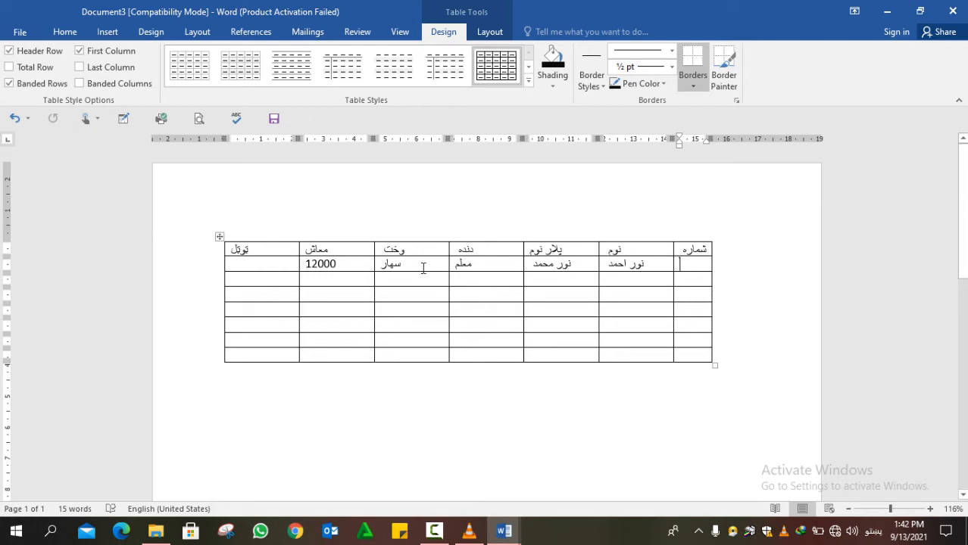
left_click_drag(238, 256, 654, 253)
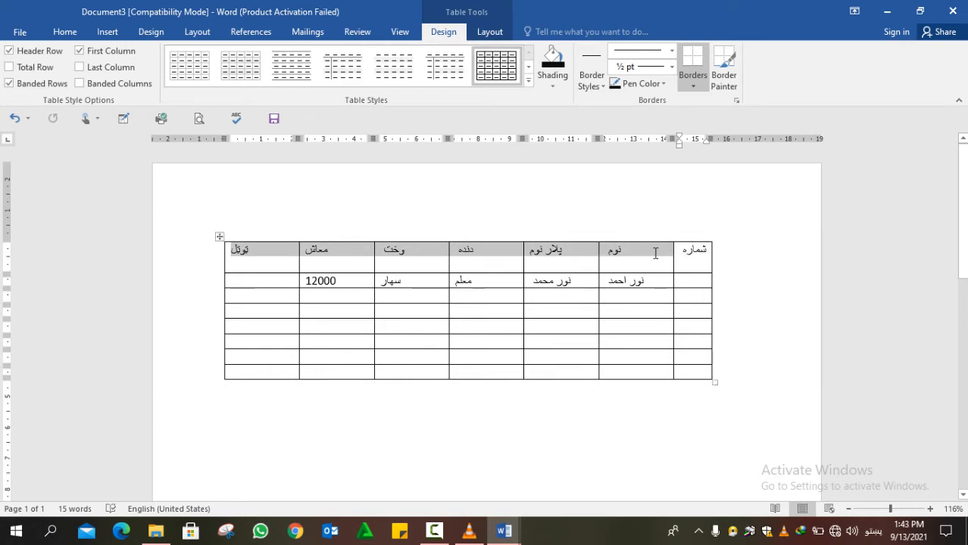
- Centre the headers and make them bold with the Fill White/Outline Accent 1/Glow effect
left_click(492, 32)
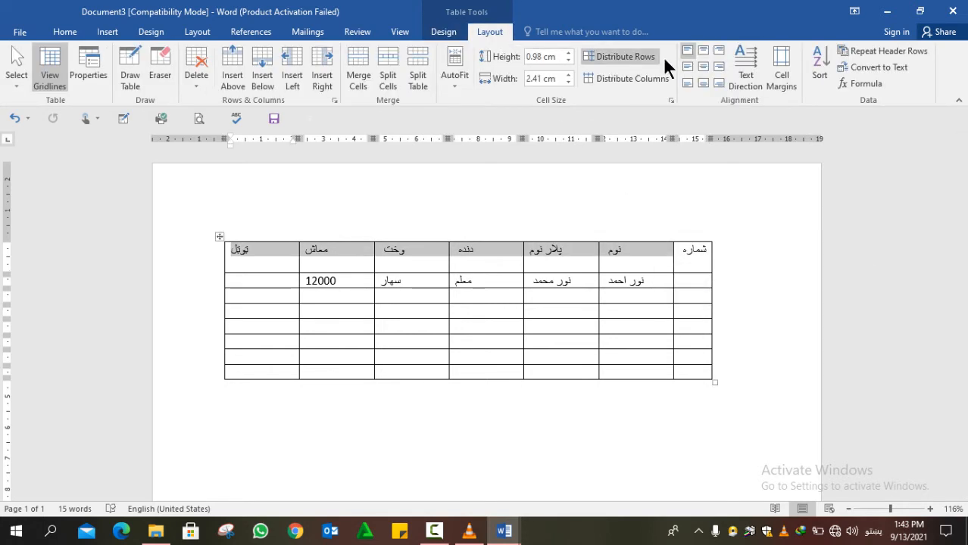
left_click(703, 66)
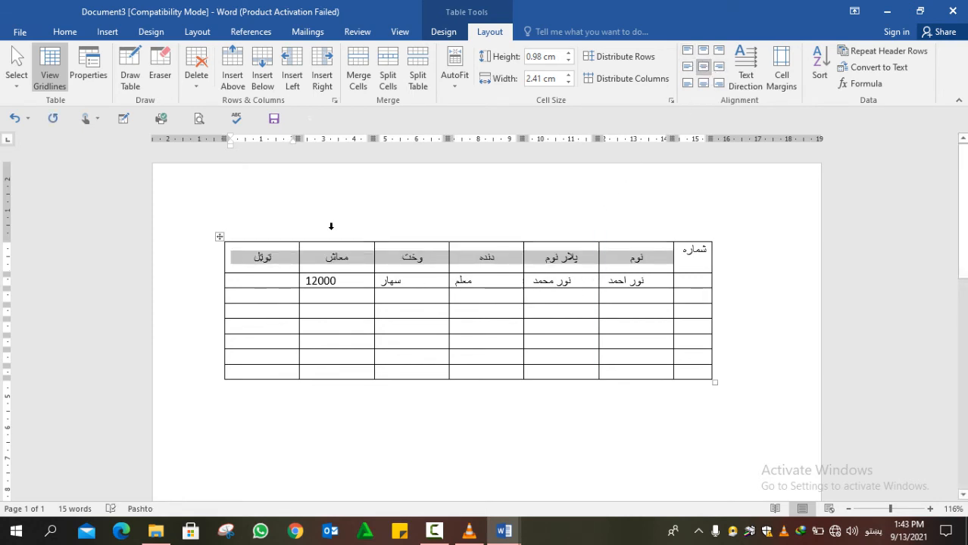
left_click(65, 29)
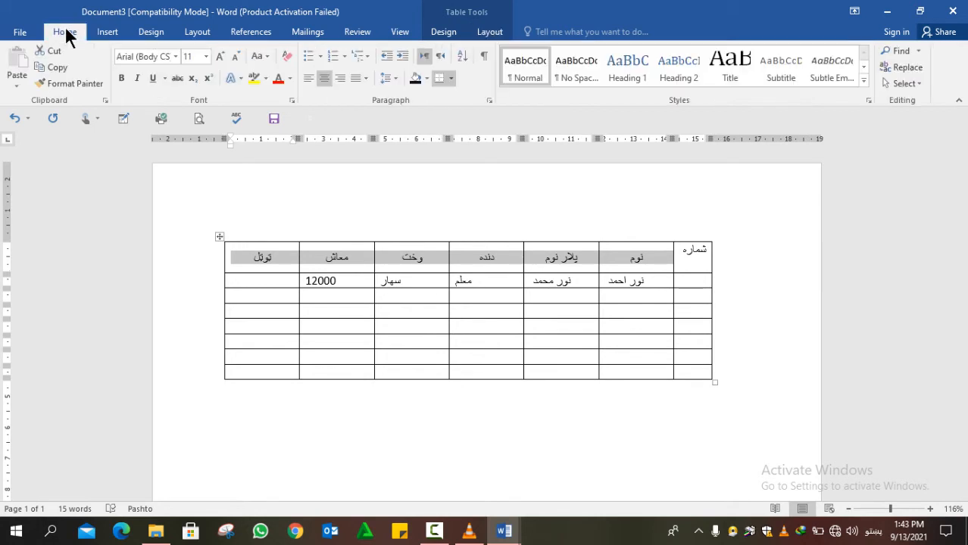
left_click(240, 77)
left_click(241, 72)
left_click(240, 72)
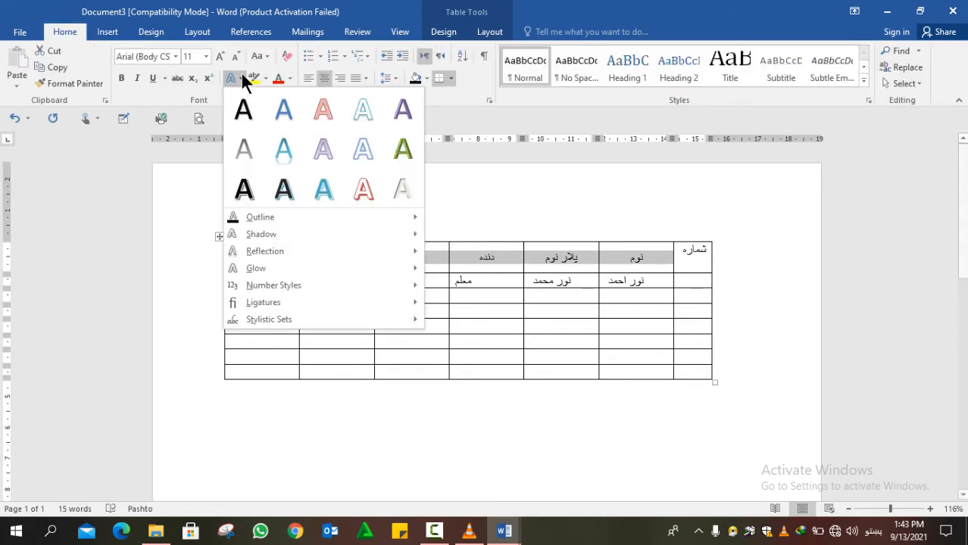
left_click(347, 151)
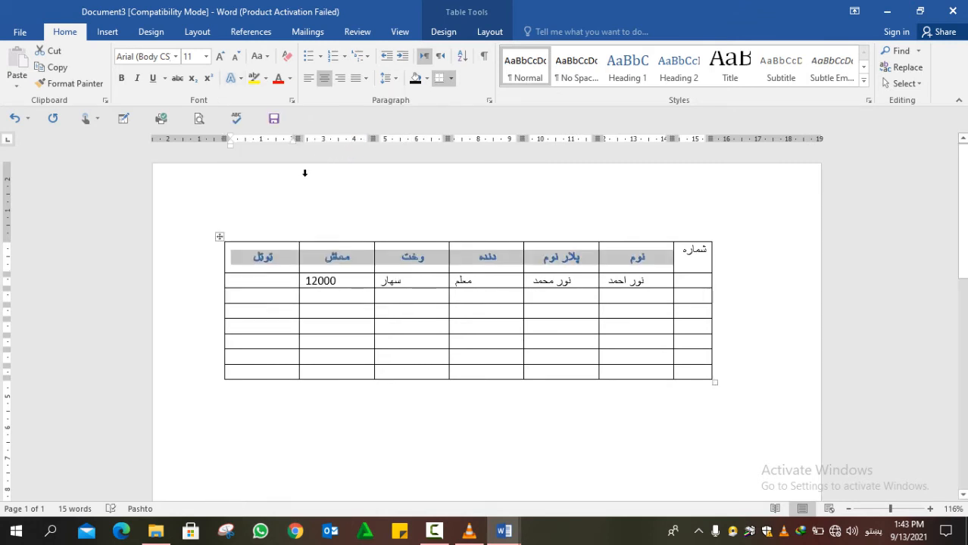
key("ctrl+b")
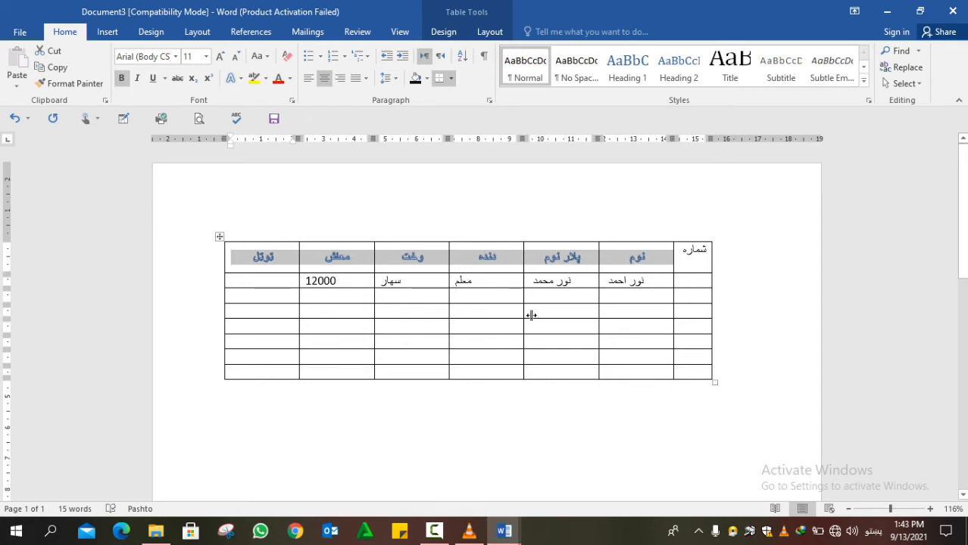
left_click(689, 253)
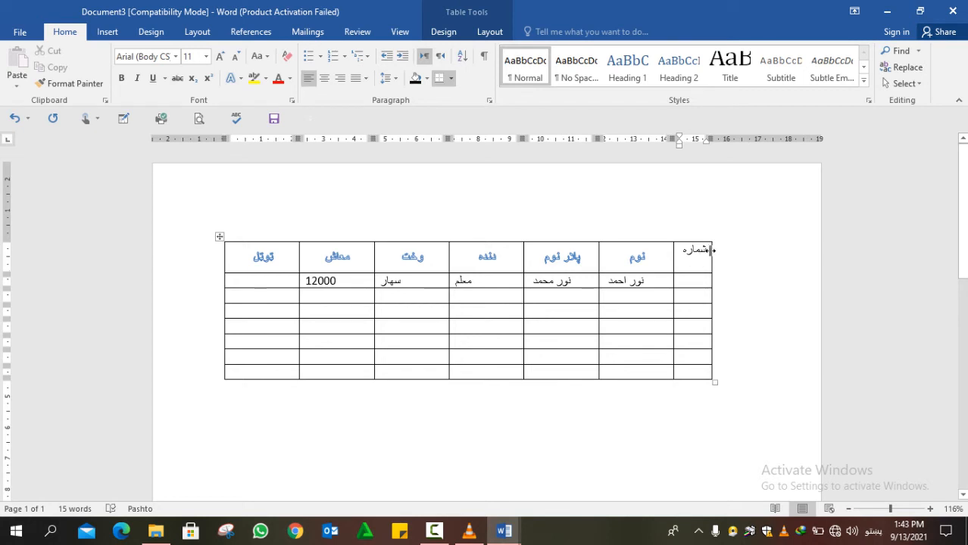
left_click_drag(712, 250, 703, 251)
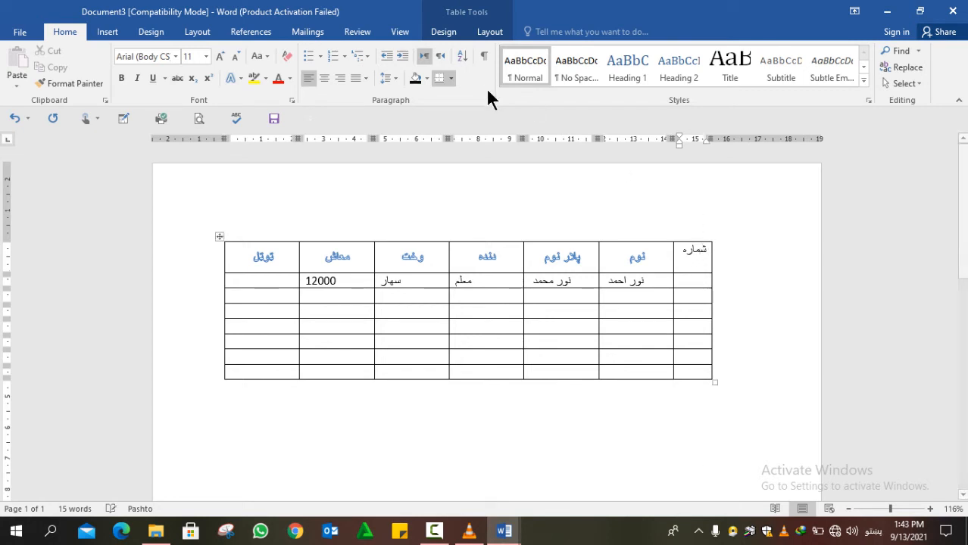
- Turn the شماره header text vertical and make it bold
left_click(485, 33)
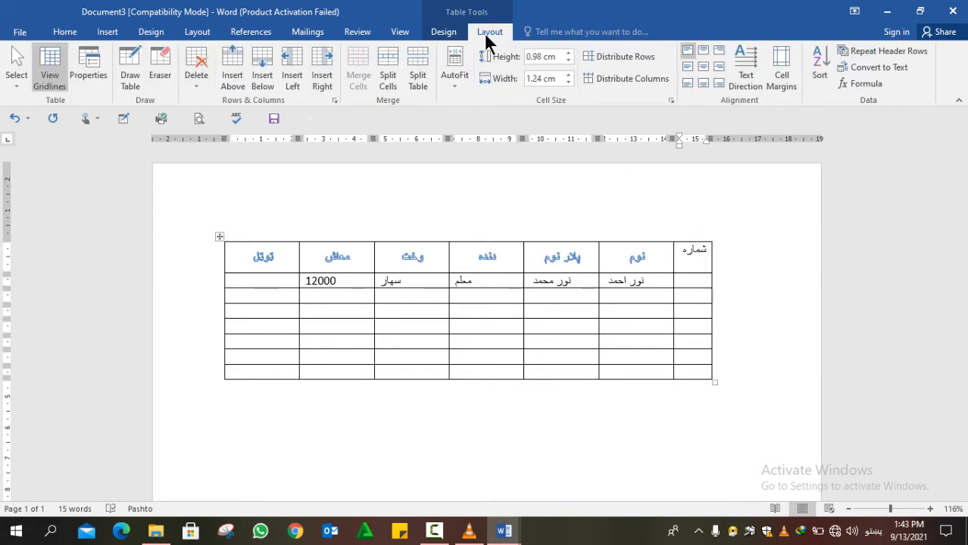
double_click(683, 253)
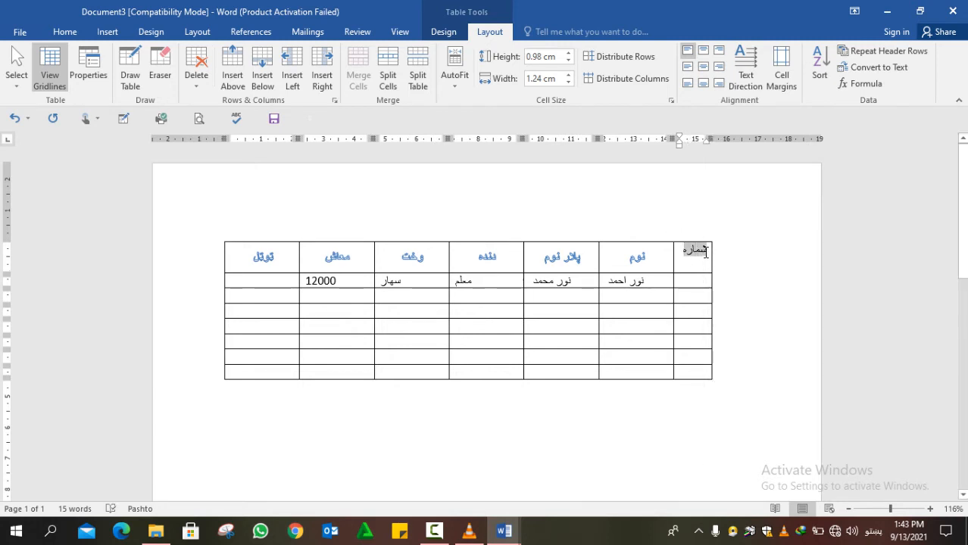
left_click(742, 79)
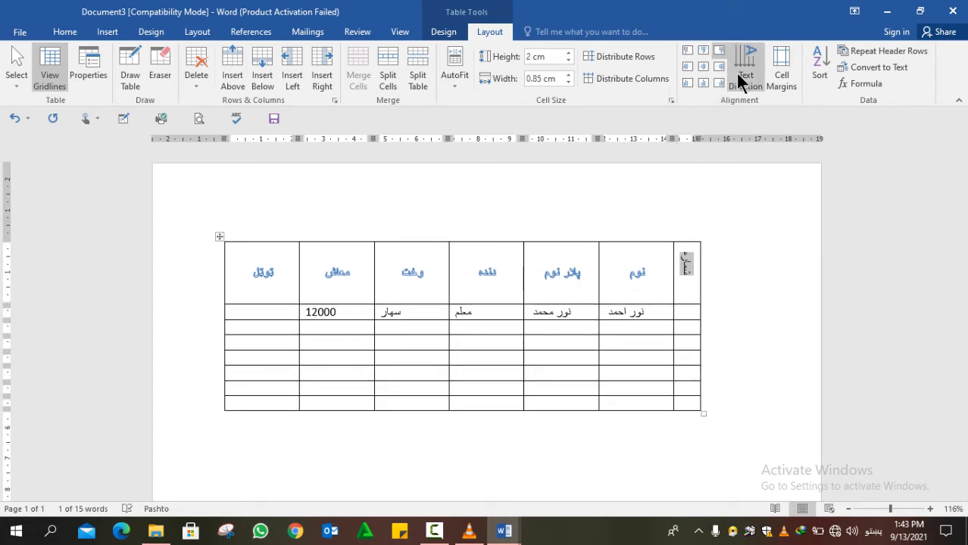
left_click(738, 75)
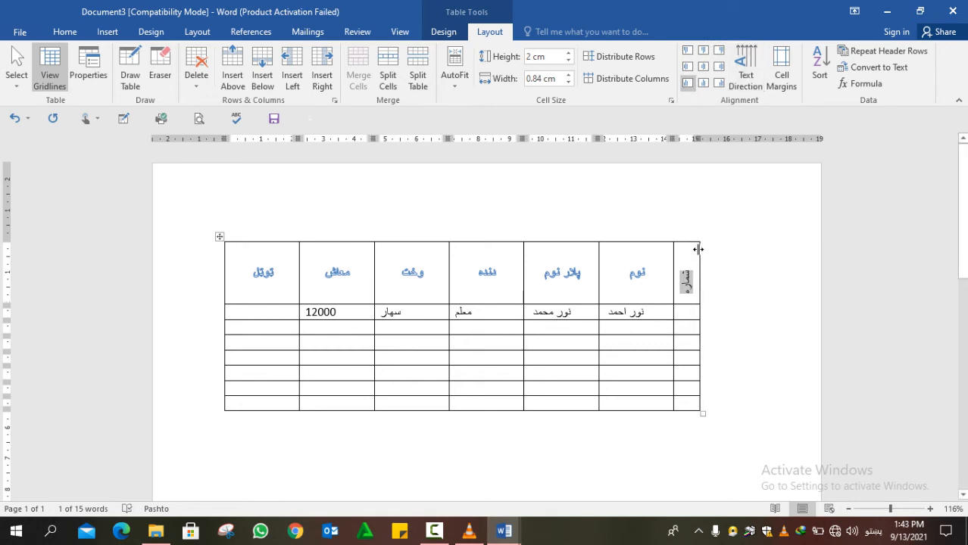
left_click_drag(691, 246, 690, 246)
key("ctrl+b")
- Copy the نوم header's format onto شماره and apply the blue Fill White/Outline Accent 1/Glow effect
left_click(59, 32)
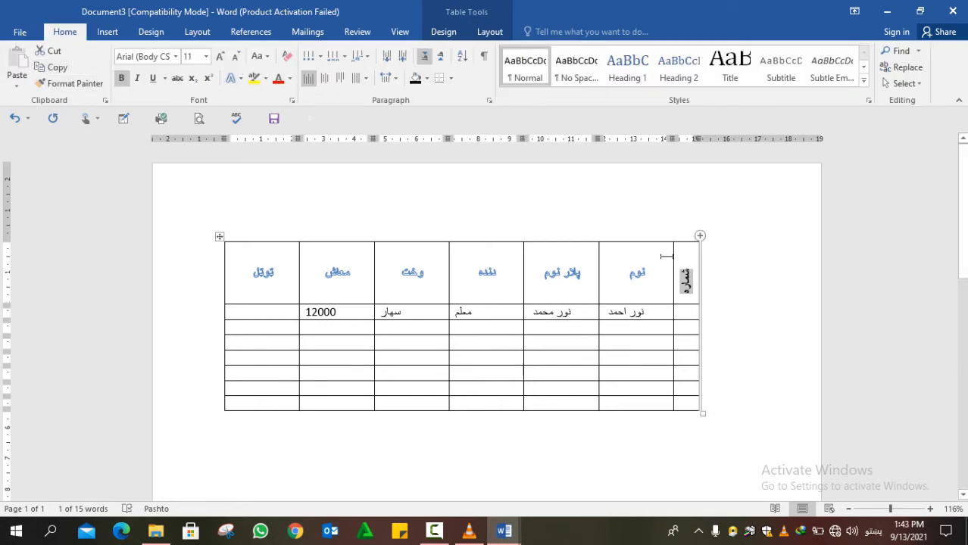
left_click(630, 273)
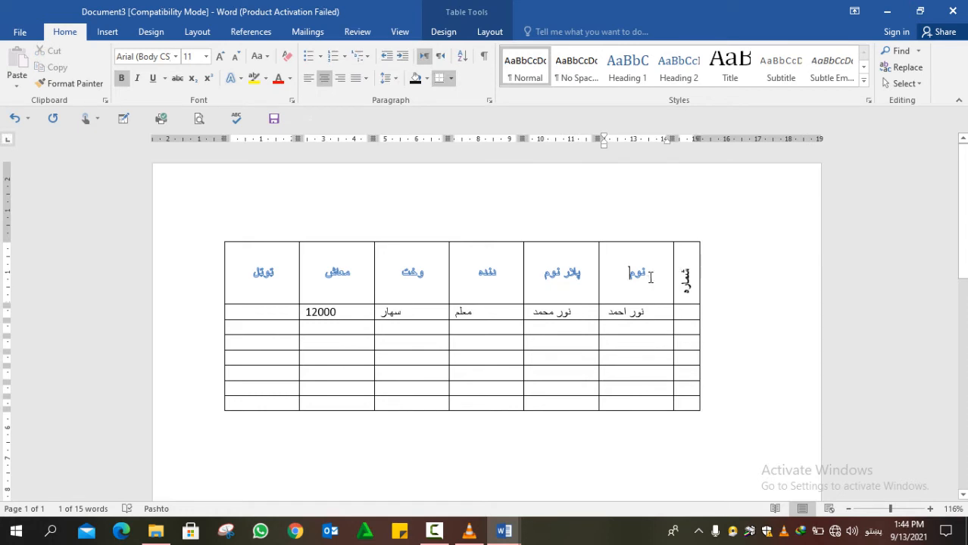
double_click(650, 277)
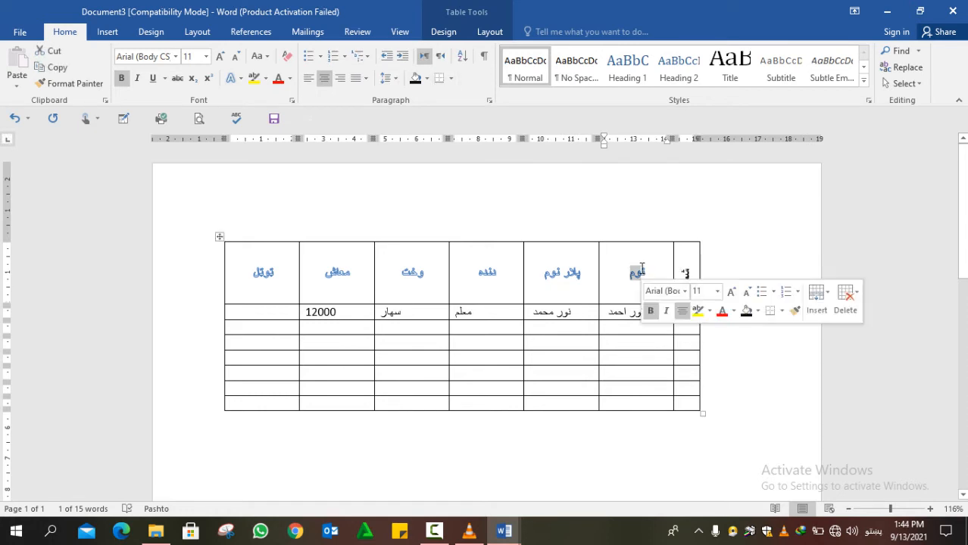
left_click(98, 81)
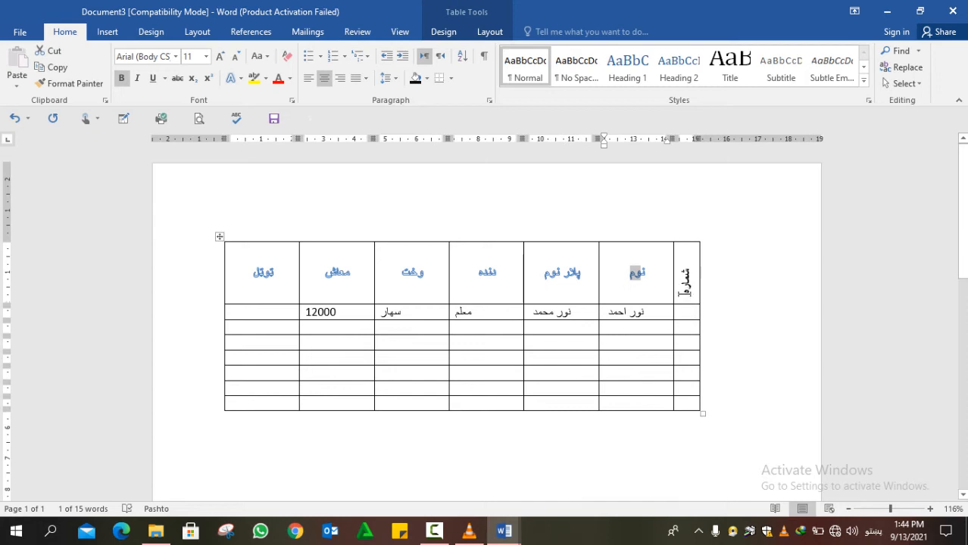
left_click_drag(685, 241, 690, 298)
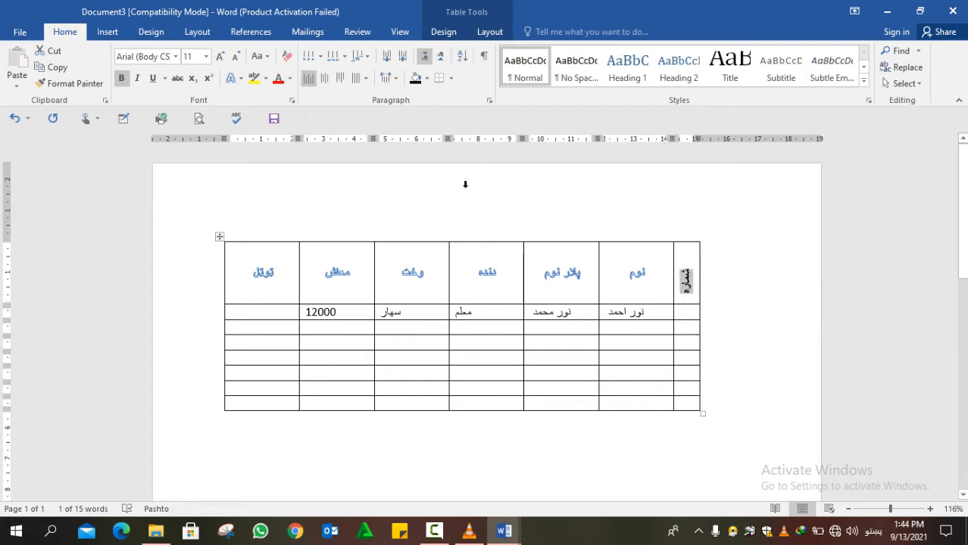
left_click(234, 76)
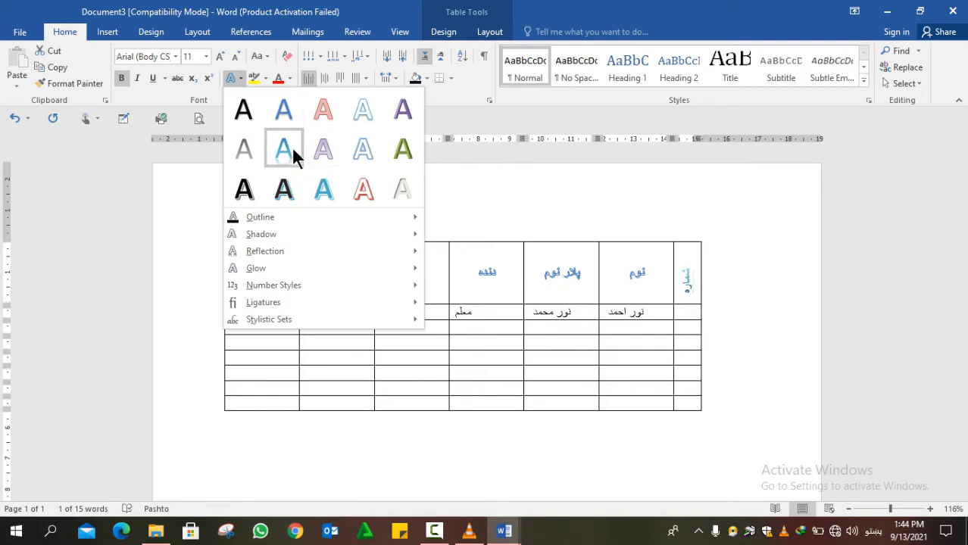
left_click(358, 151)
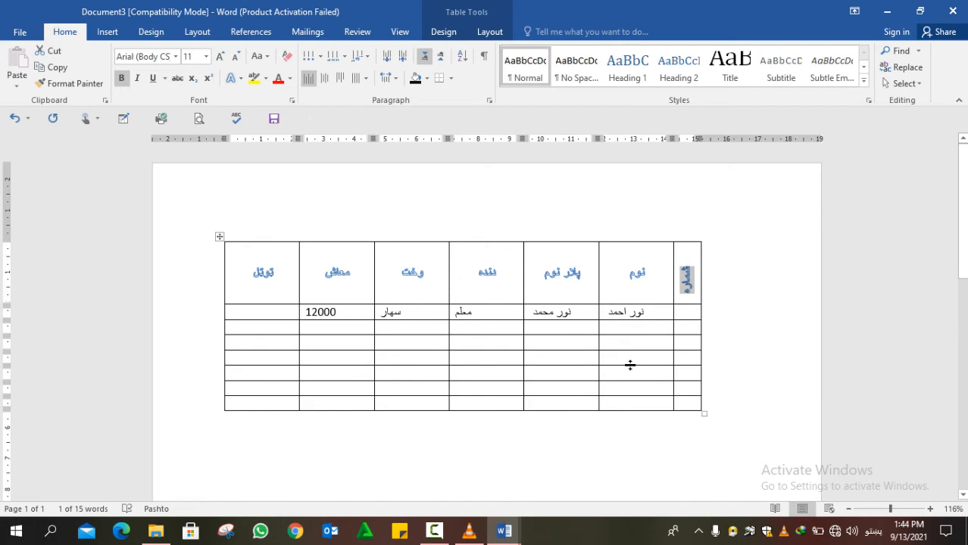
left_click(616, 317)
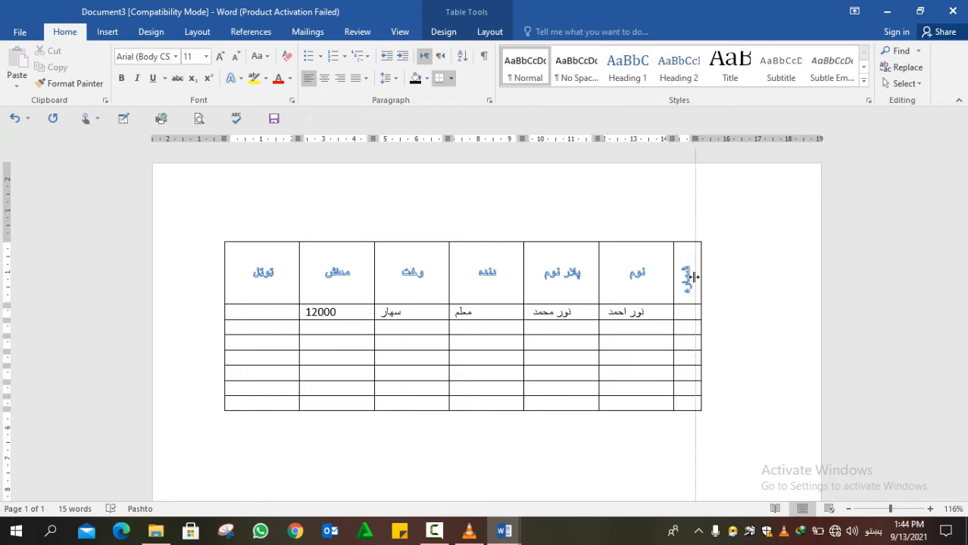
left_click(653, 301)
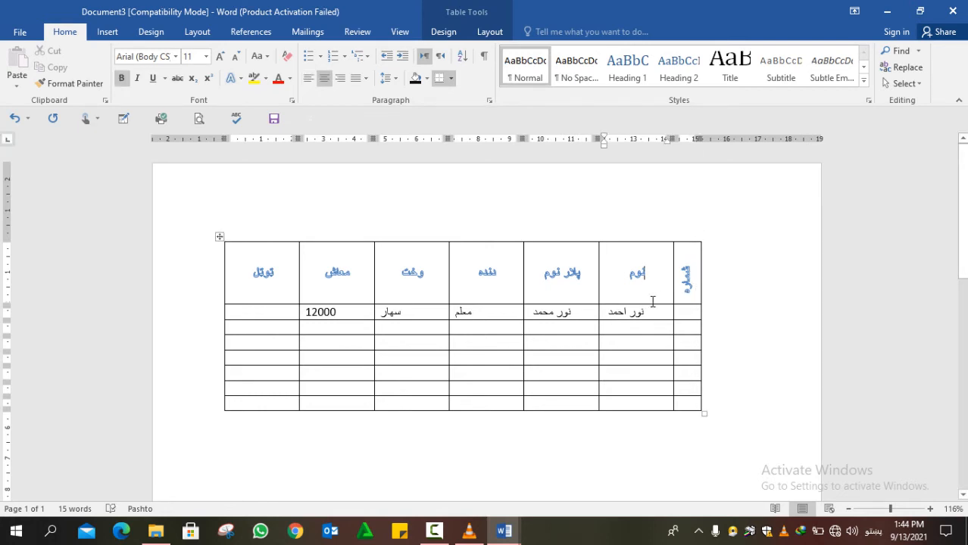
left_click(495, 32)
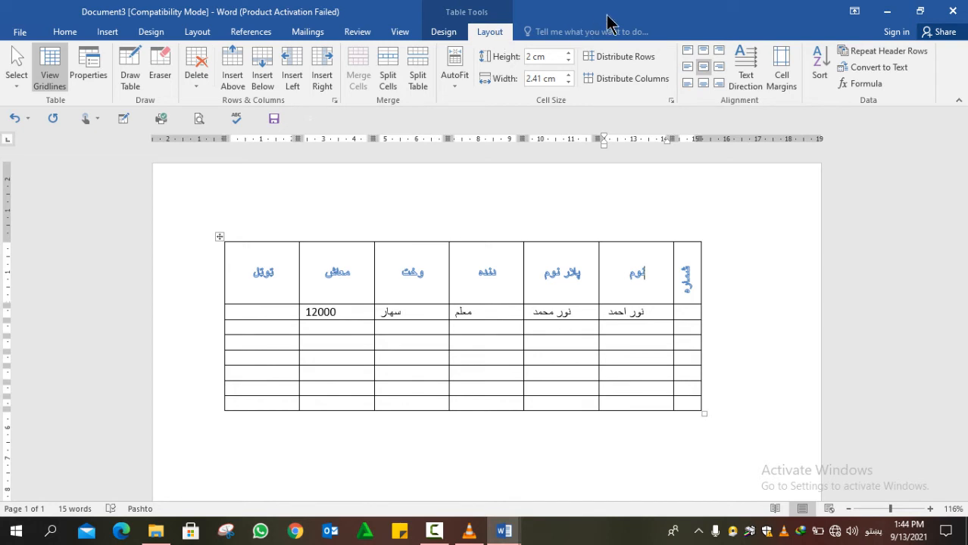
left_click(787, 76)
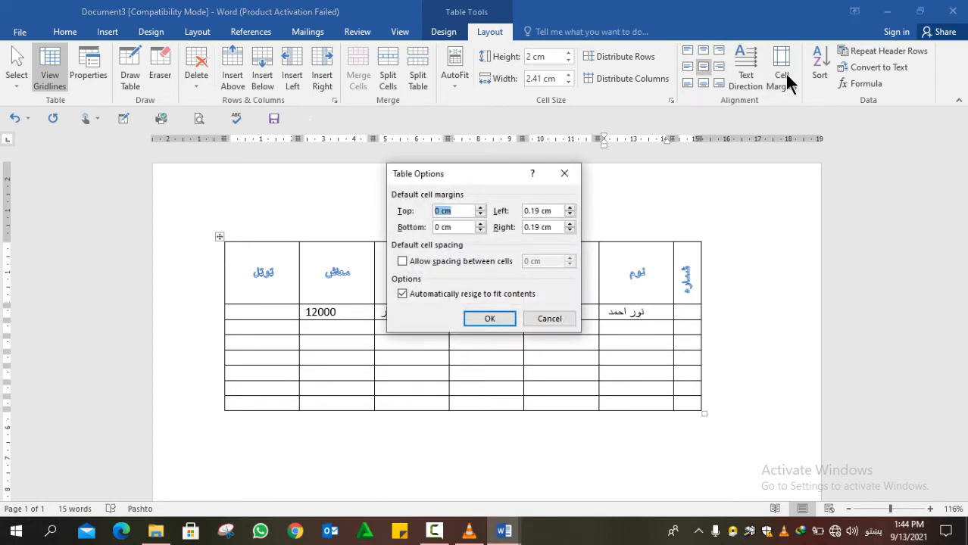
left_click(565, 174)
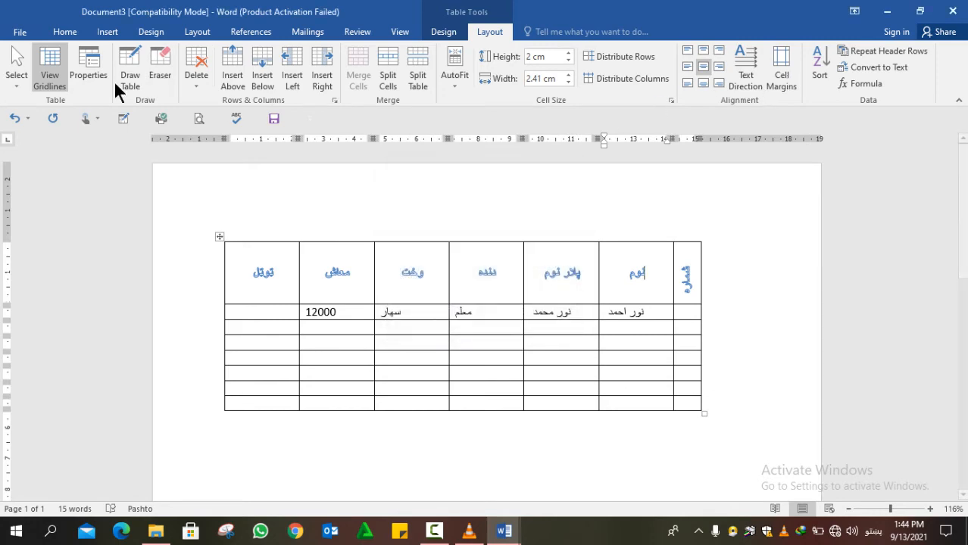
left_click(20, 33)
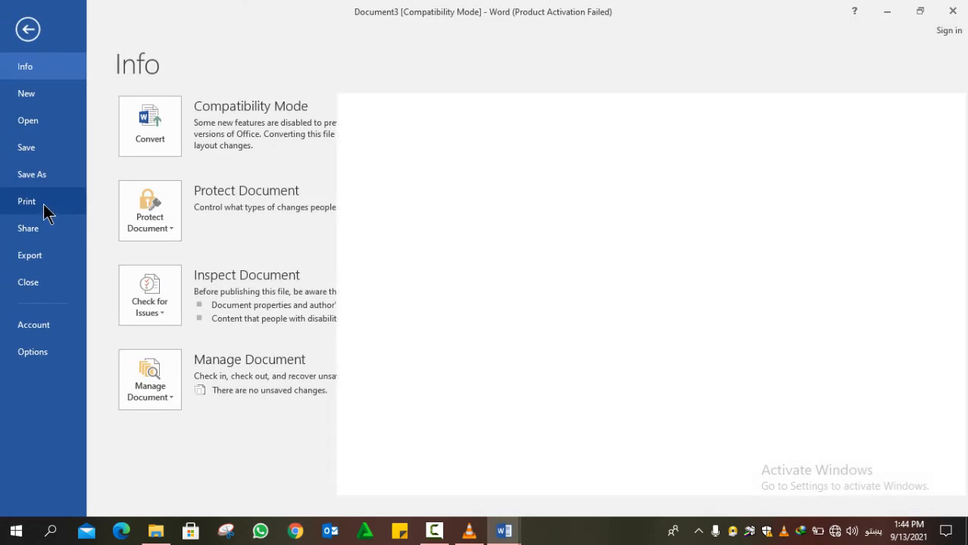
left_click(44, 210)
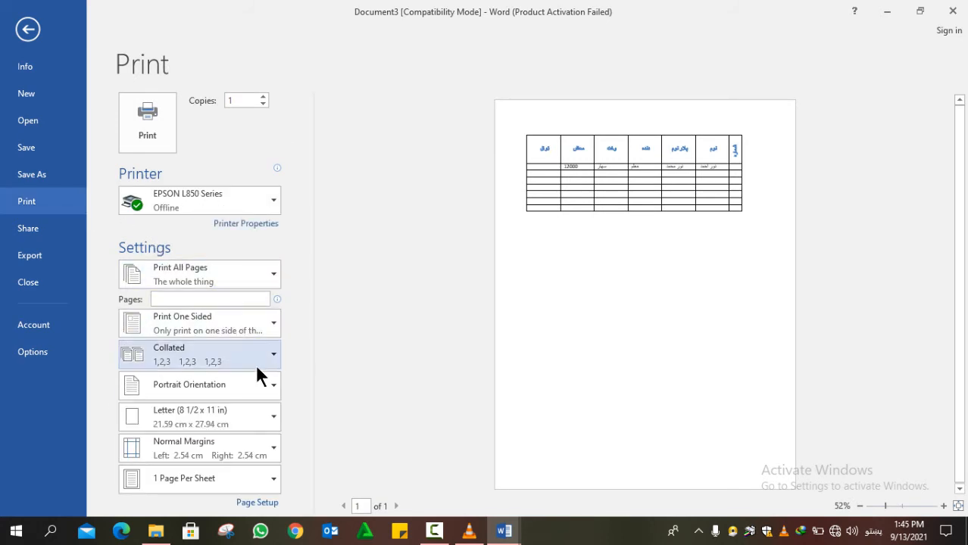
left_click(258, 455)
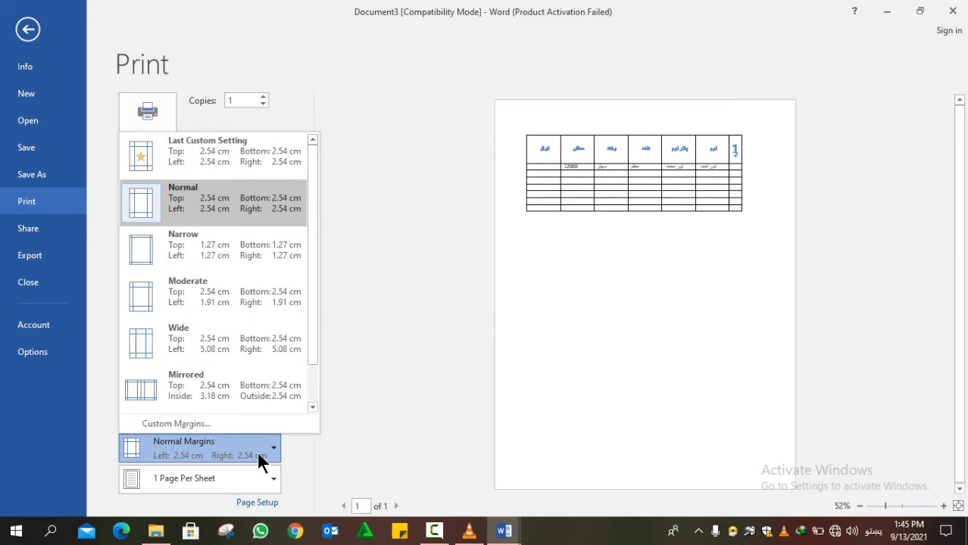
left_click(26, 28)
left_click(18, 35)
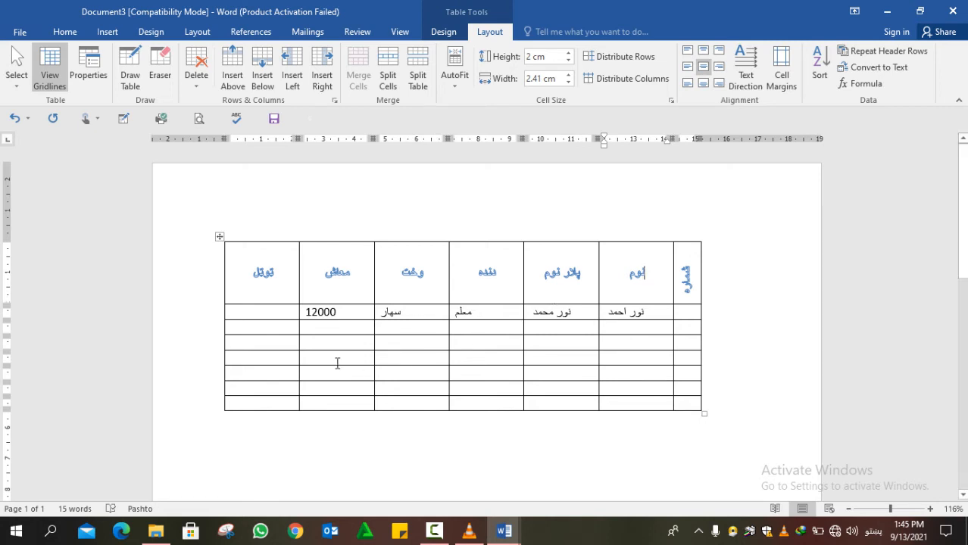
- Enter the second employee's name and father's name in row 2, fixing a typo
left_click(631, 328)
type("رخم")
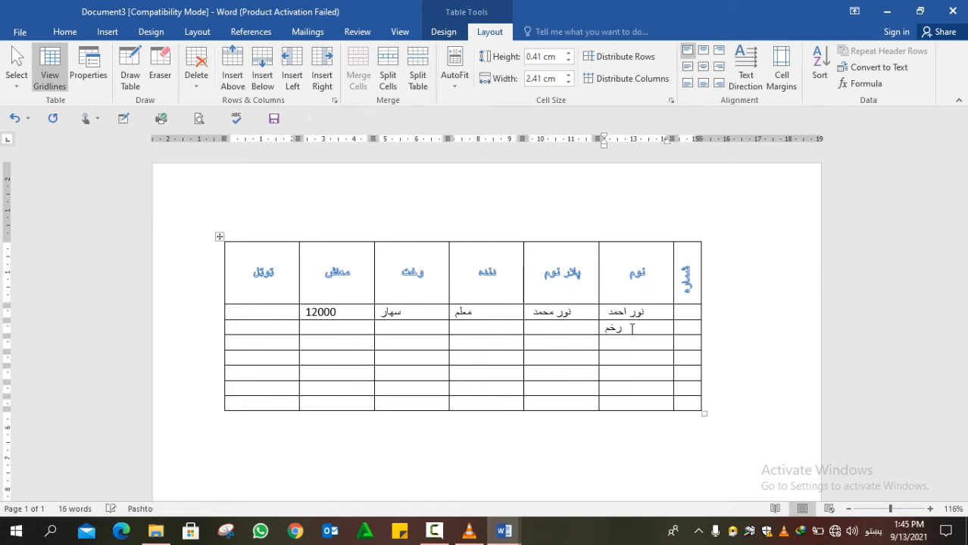
key("BackSpace")
key("BackSpace")
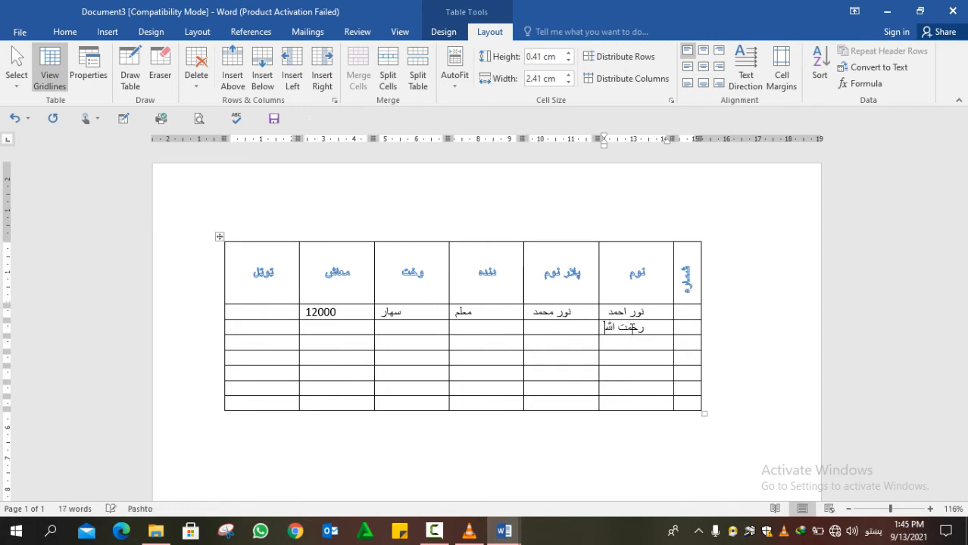
left_click(570, 327)
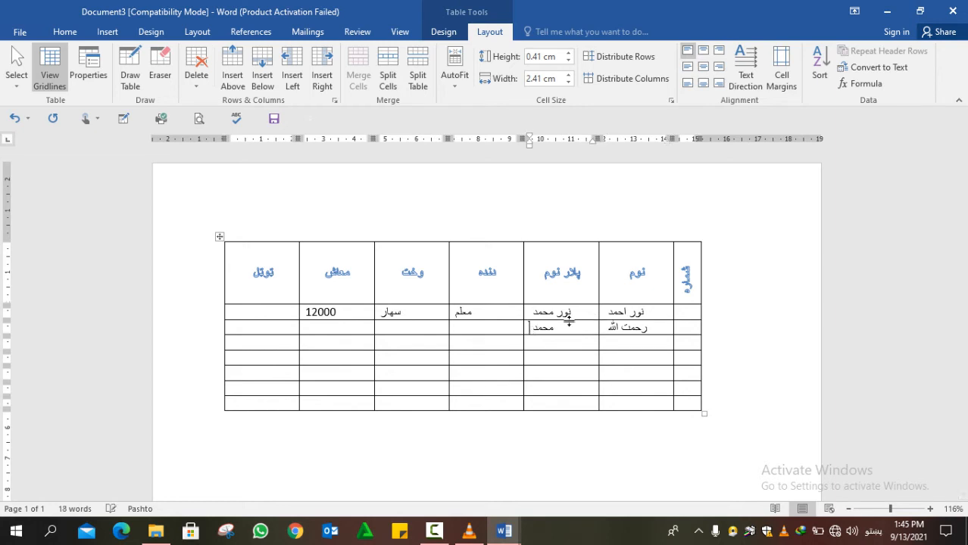
- Fill row 2's job cell with مدیر and its shift cell with سهار
left_click(501, 327)
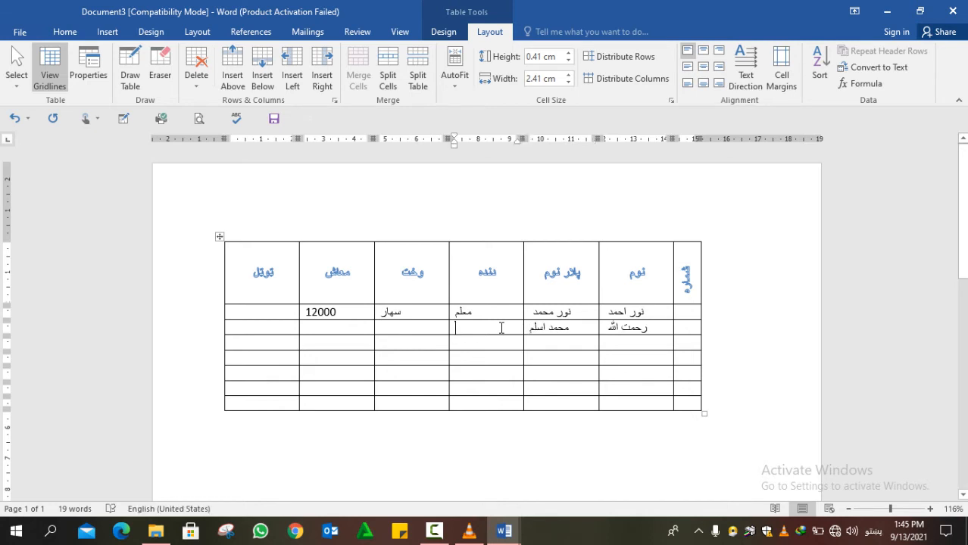
type("مدیری")
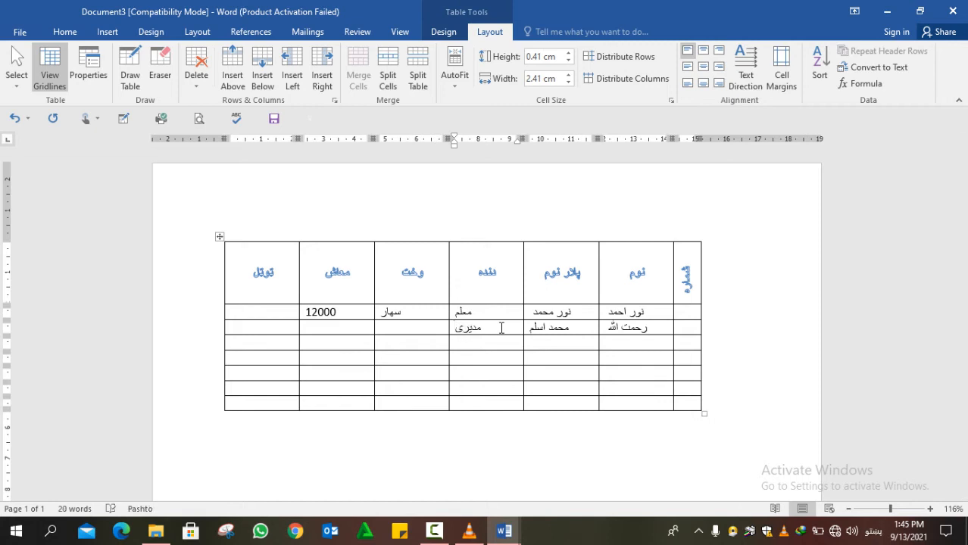
key("BackSpace")
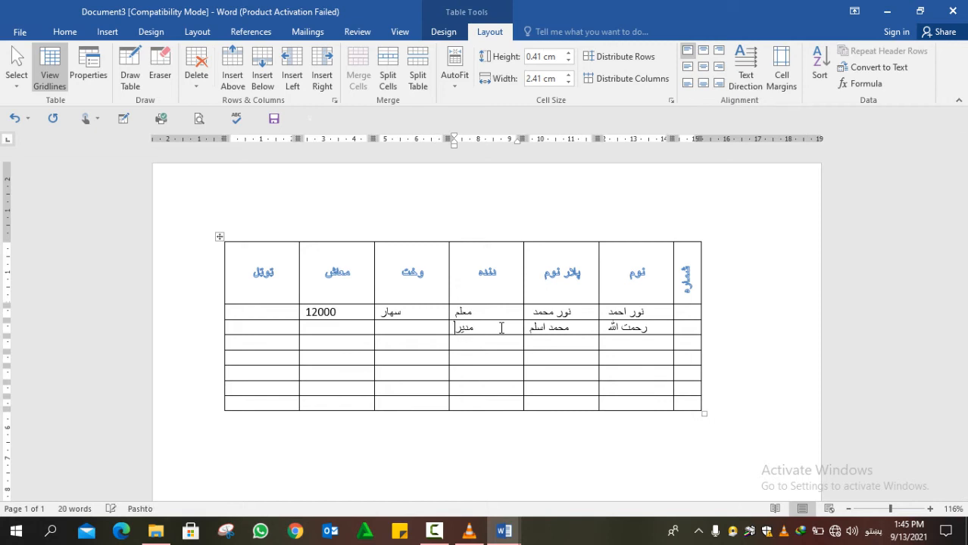
left_click(425, 327)
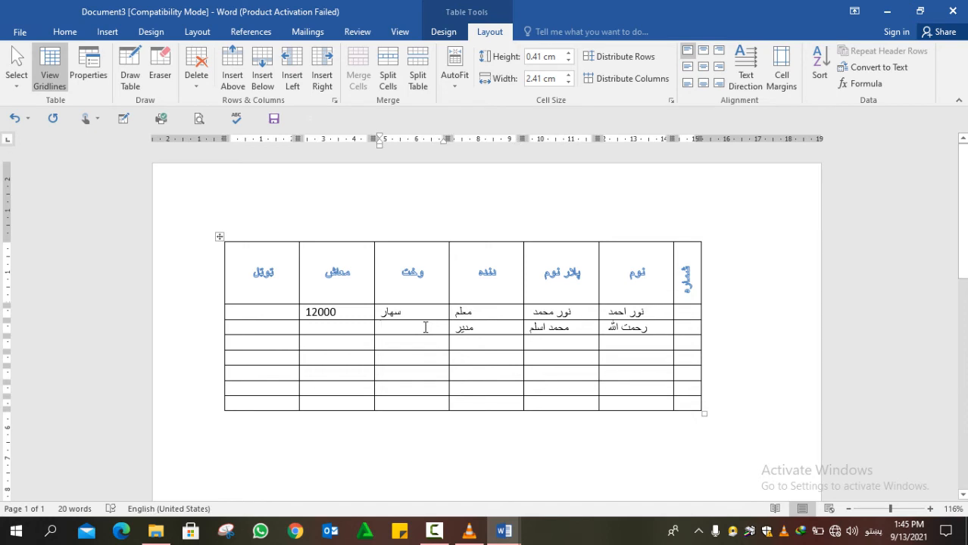
type("ت")
key("BackSpace")
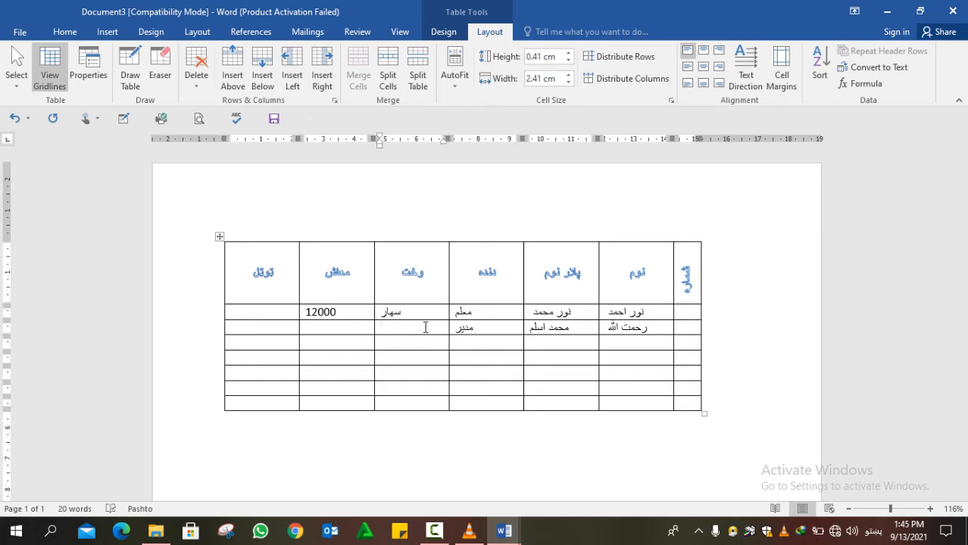
type("سهار")
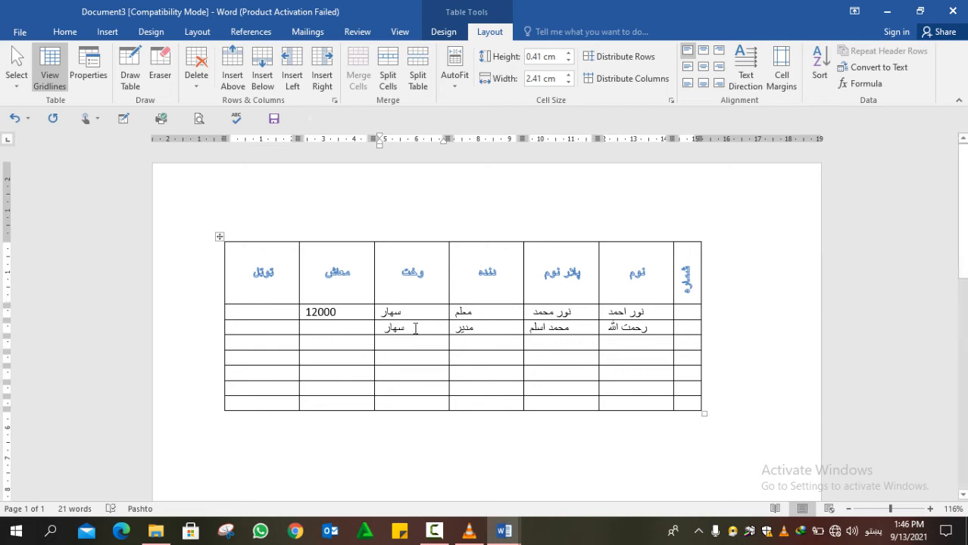
left_click(415, 328)
mouse_move(410, 328)
left_mouse_down()
mouse_move(379, 326)
mouse_move(402, 329)
left_mouse_up()
left_click(366, 330)
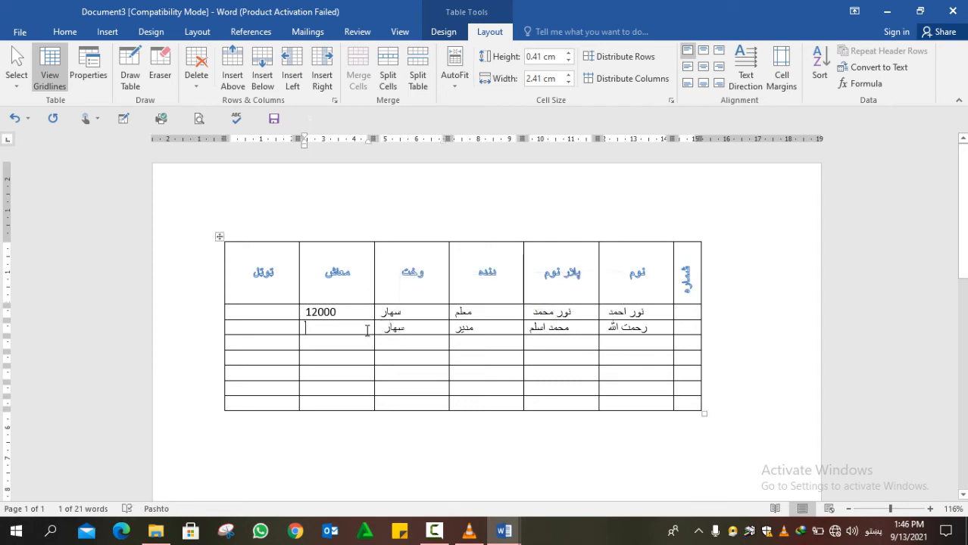
- Enter 20000 as row 2's salary and number the two employee rows 1 and 2
type("20")
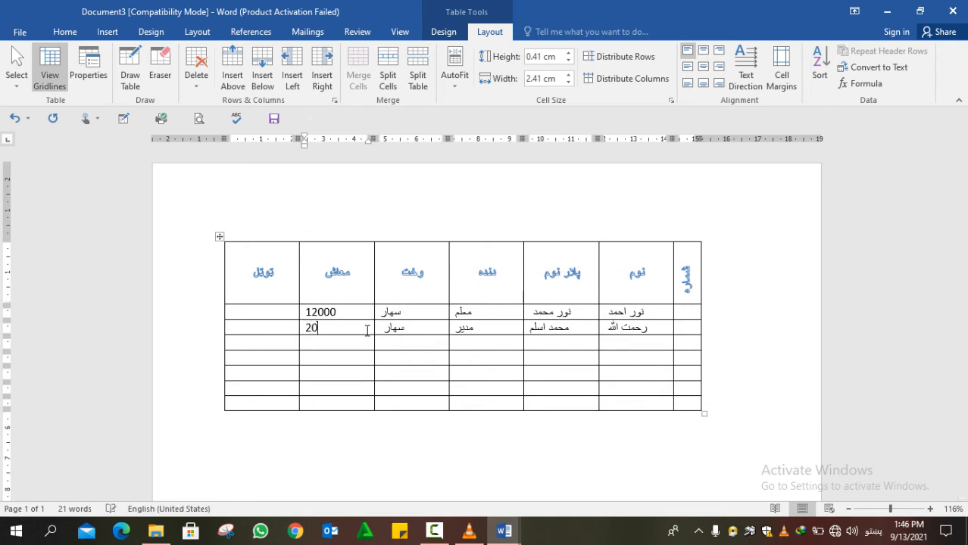
type("000")
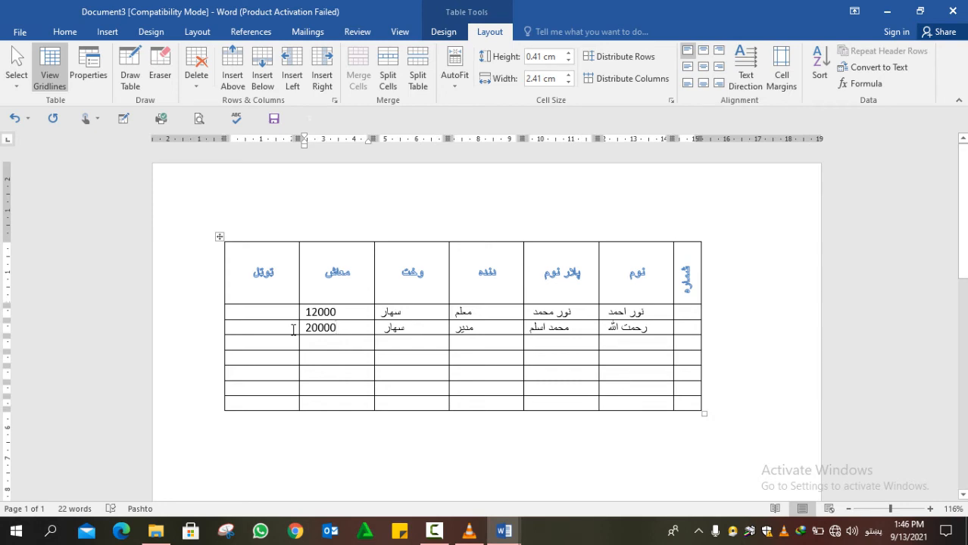
left_click(691, 316)
type("2")
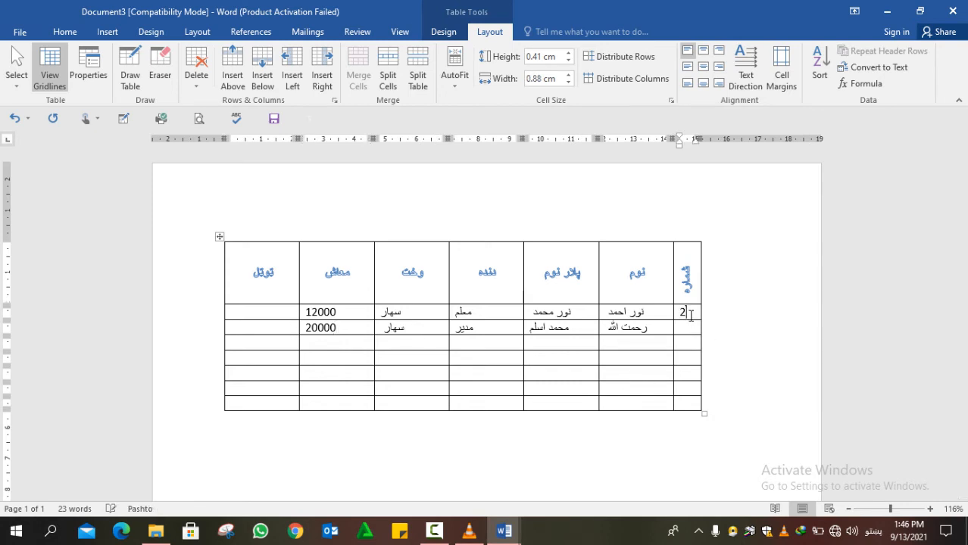
key("Down")
type("2")
key("Up")
key("BackSpace")
type("1")
key("Down")
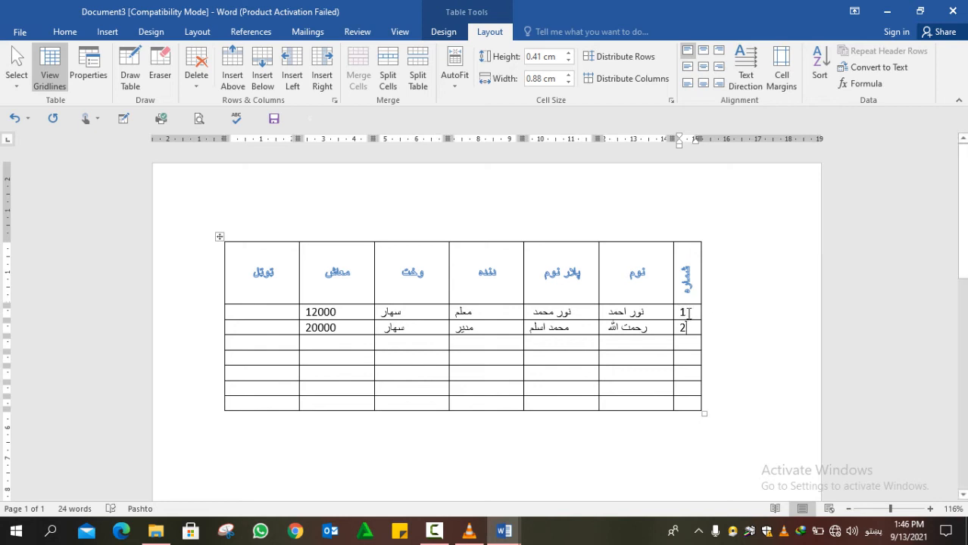
left_click_drag(688, 313, 683, 405)
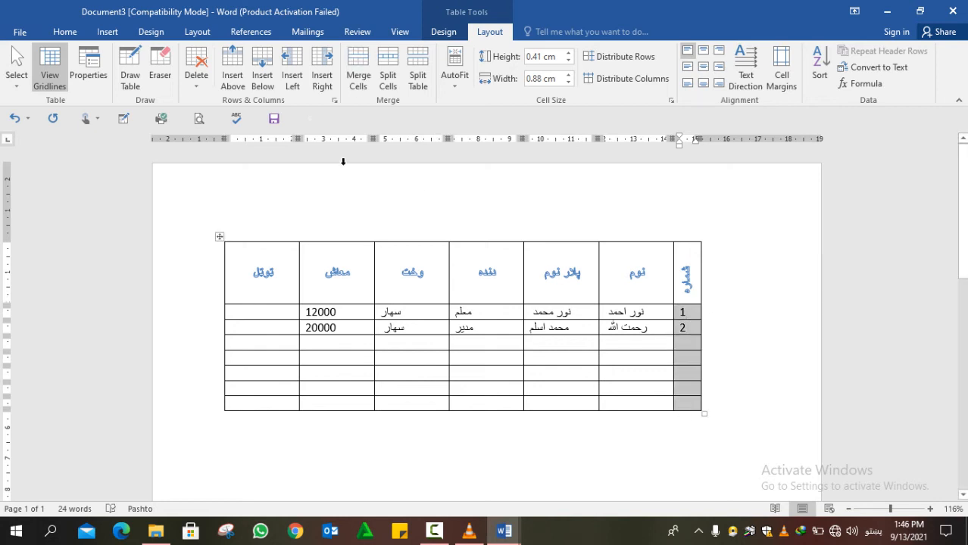
- Apply Home Numbering to the شماره column, delete the typed 1 and 2, and widen it
left_click(75, 30)
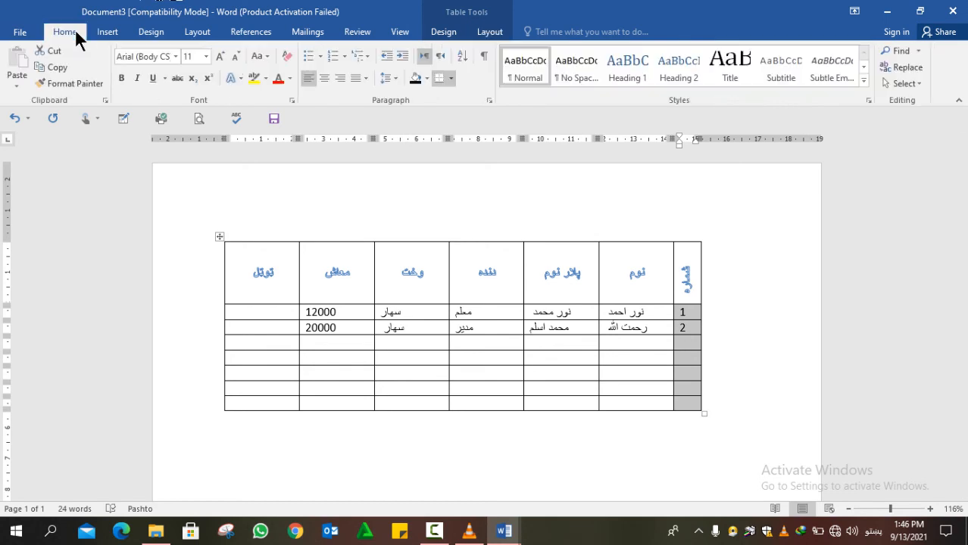
left_click(331, 56)
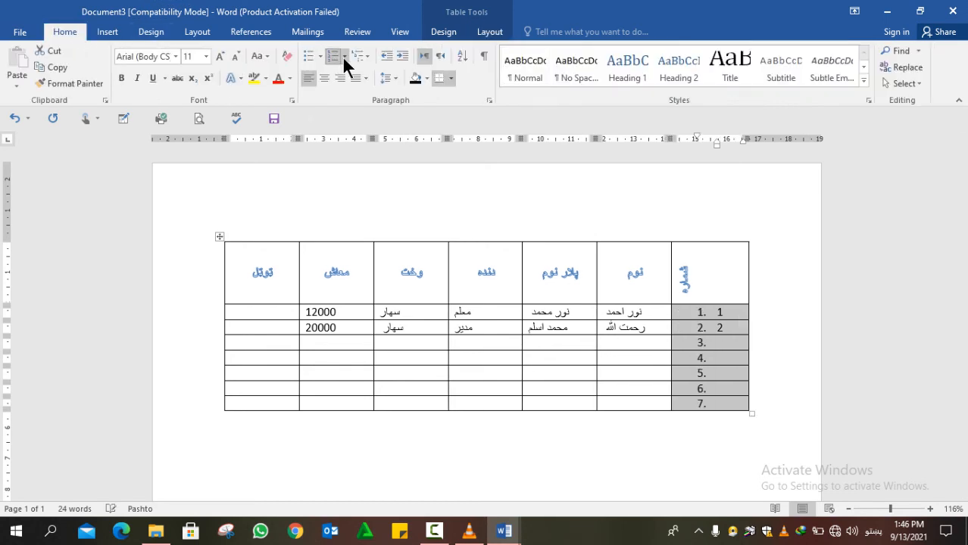
left_click(535, 259)
left_click_drag(729, 335, 719, 317)
key("Delete")
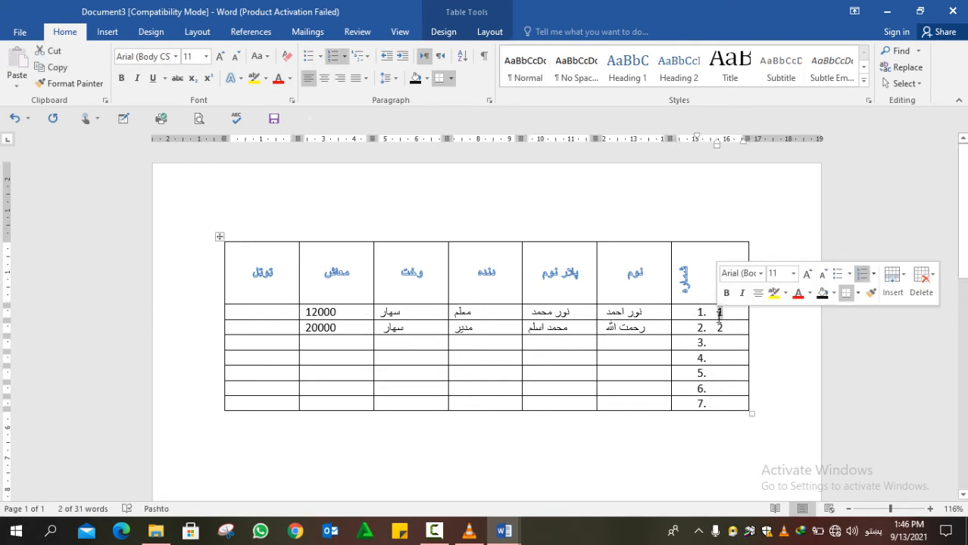
double_click(722, 327)
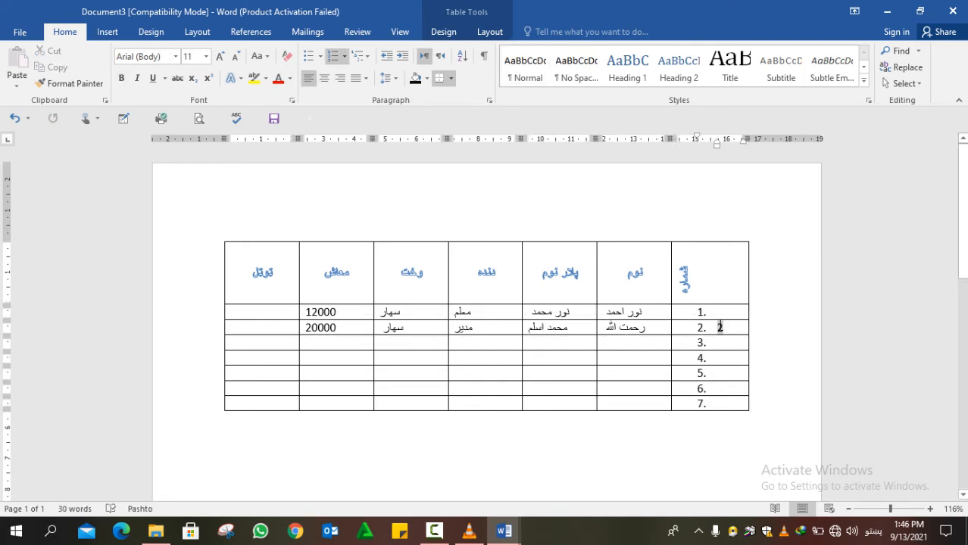
key("Delete")
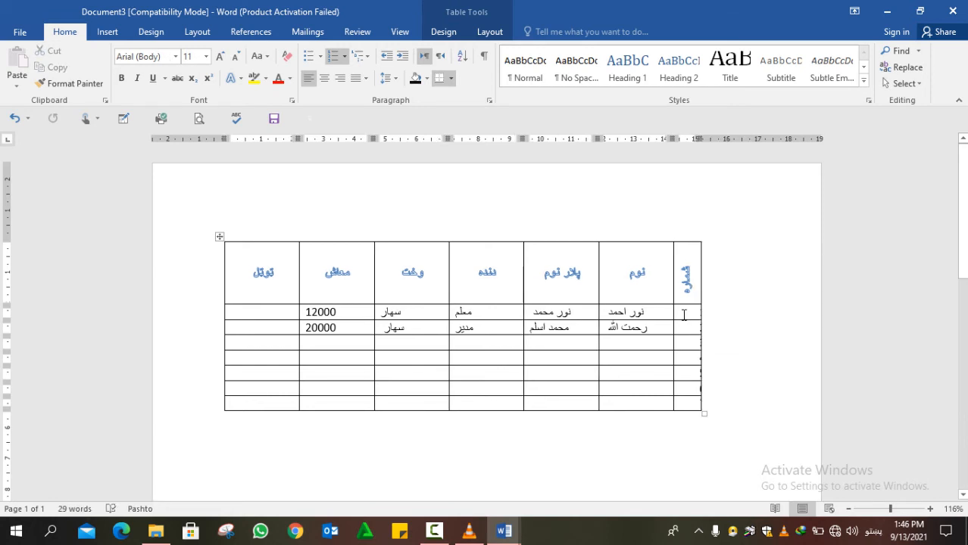
left_click_drag(683, 309, 688, 400)
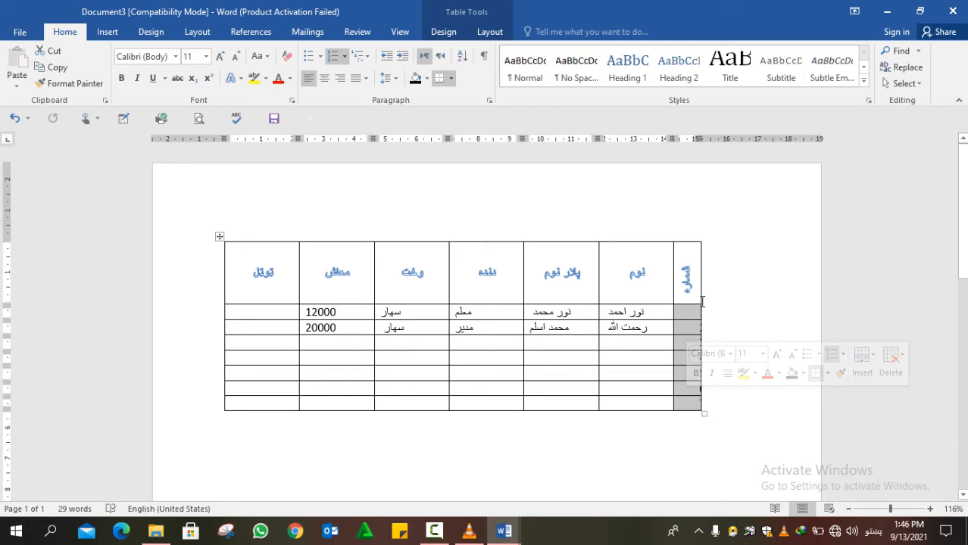
left_click_drag(701, 303, 711, 302)
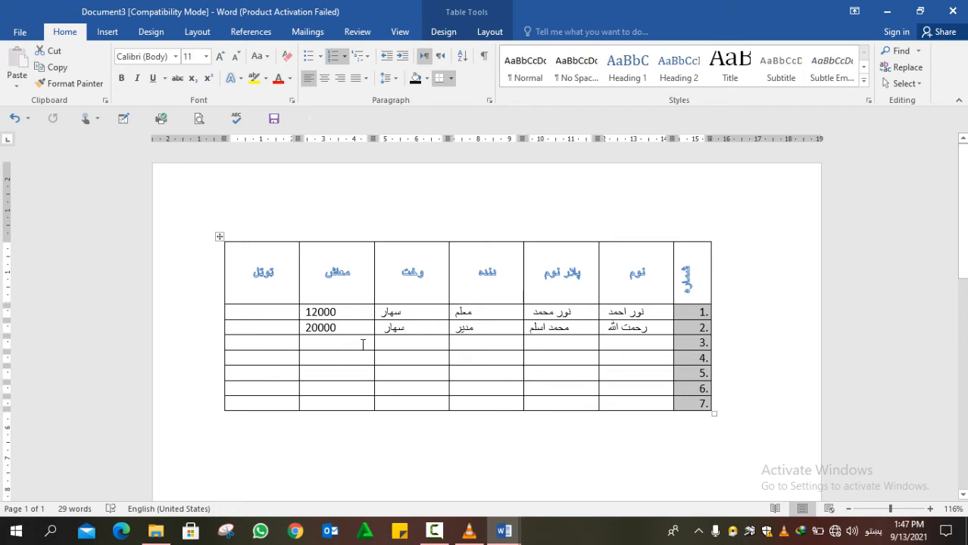
- Enter the third employee's name and father's name in row 3
left_click(627, 343)
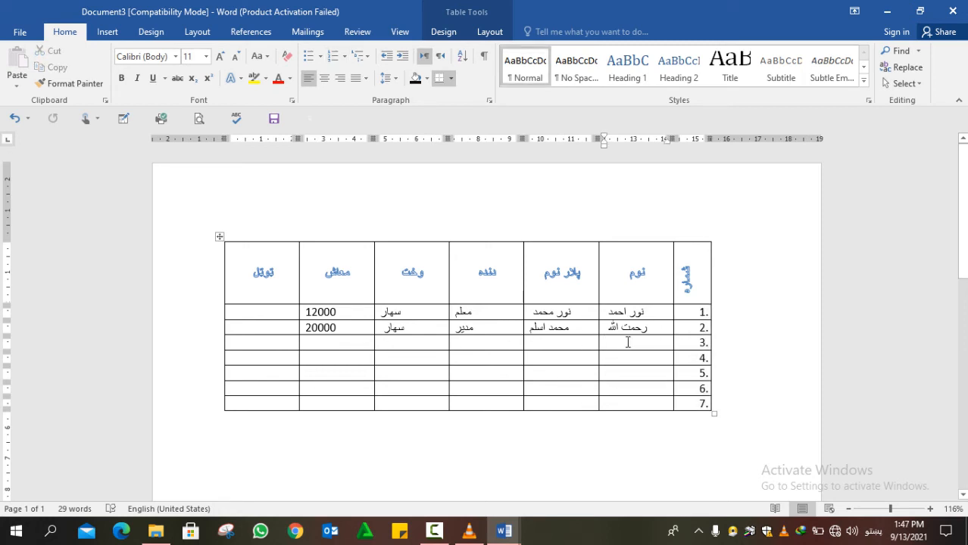
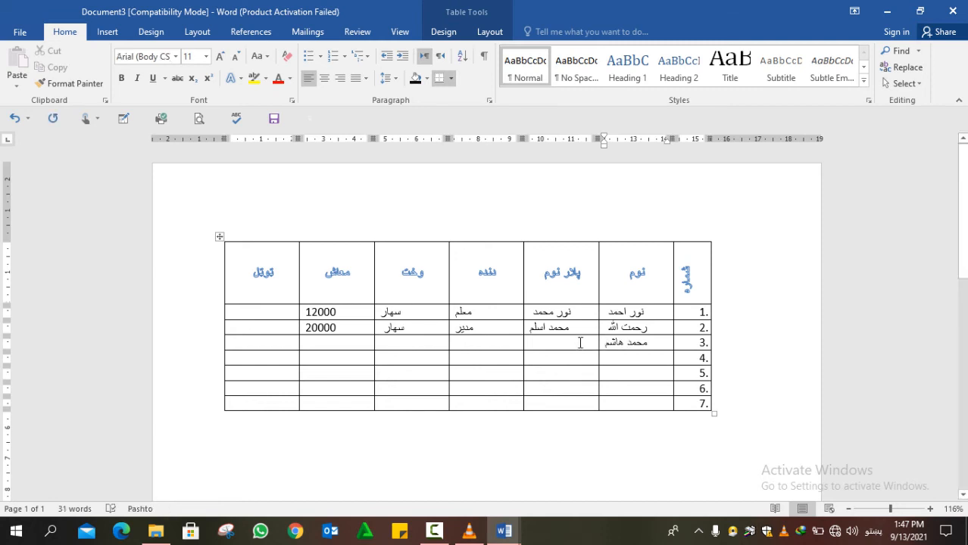
left_click(579, 343)
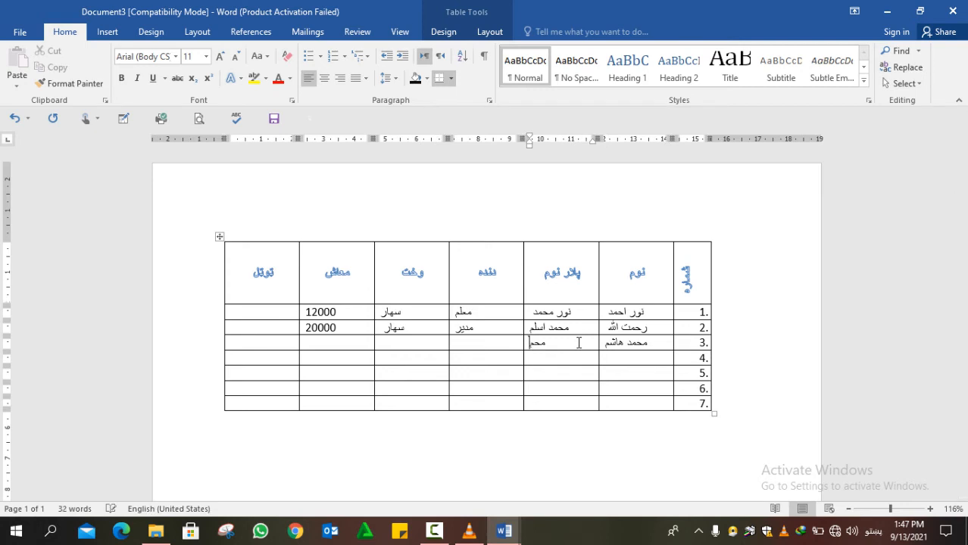
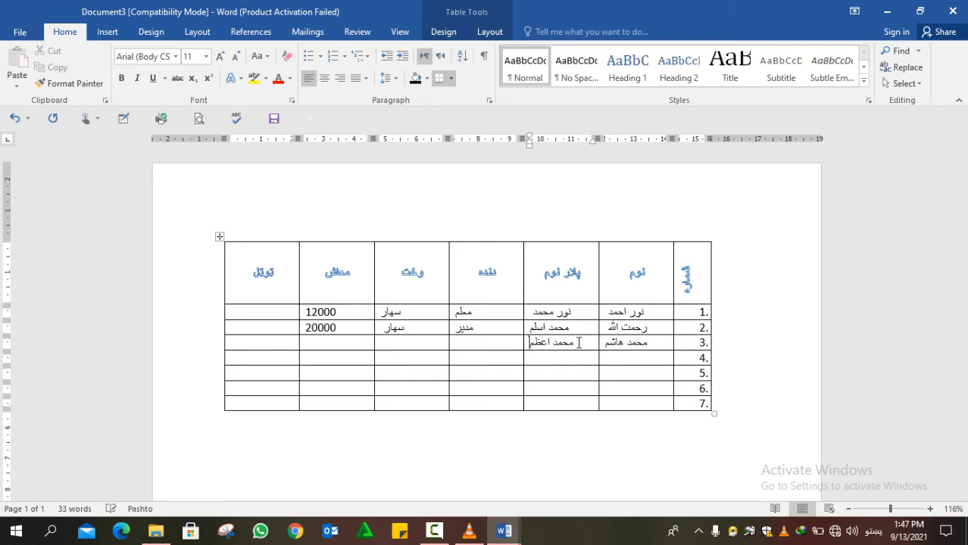
- With the Pashto keyboard, fill row 3's job with معلم and shift with ماپښین
left_click(491, 342)
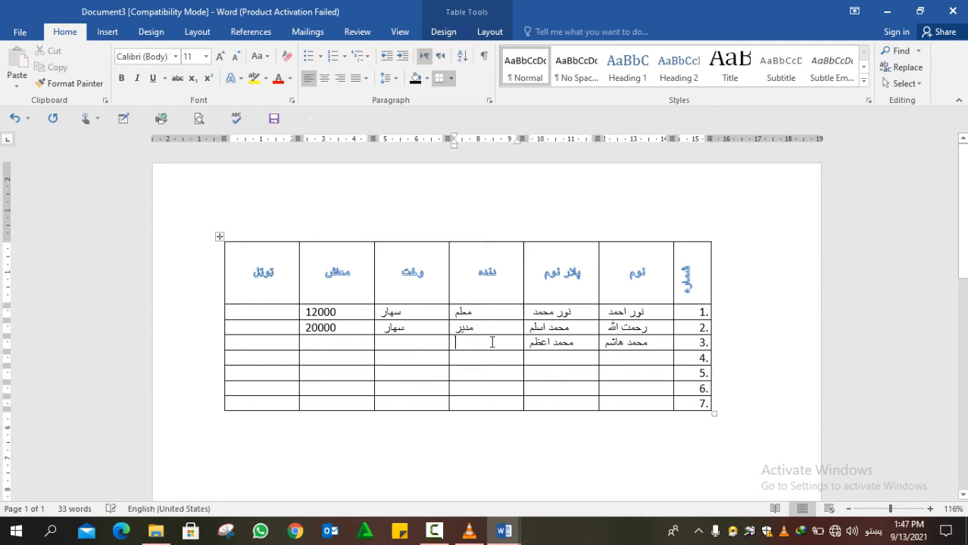
key("alt+shift")
type("معلم")
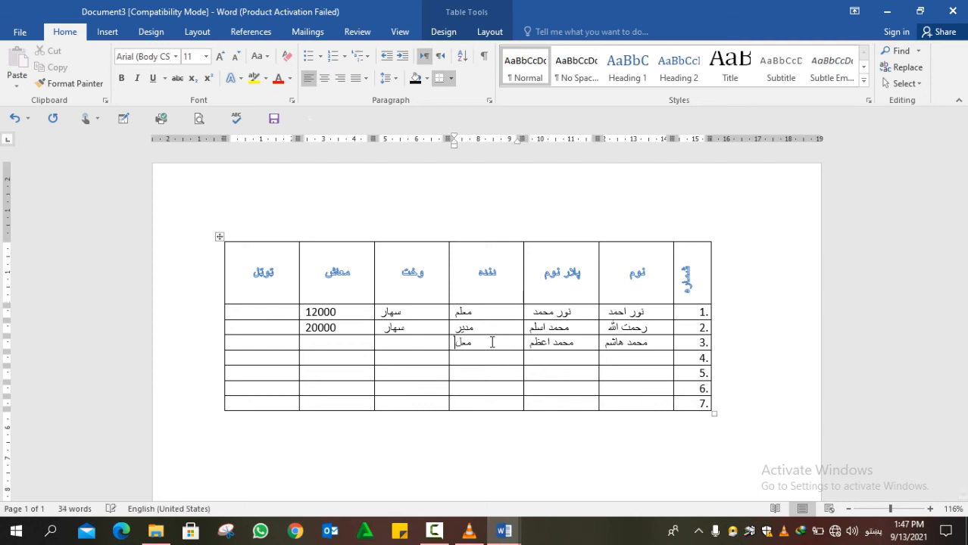
left_click(420, 342)
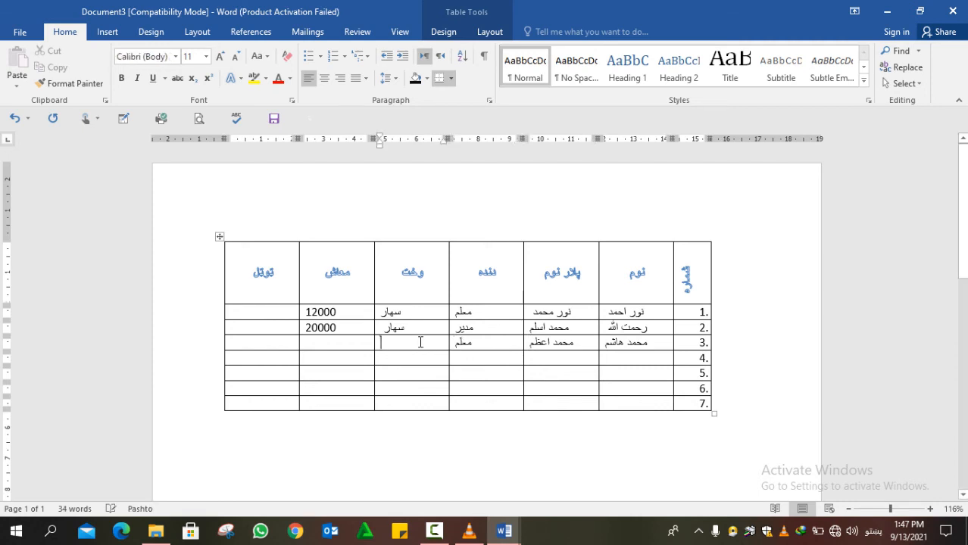
key("alt+shift")
type("ما")
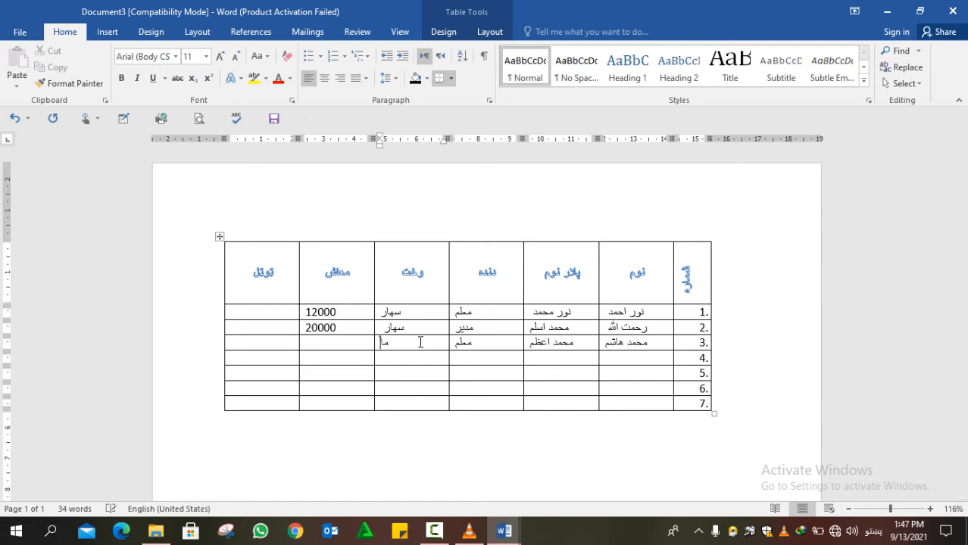
type("ښیش")
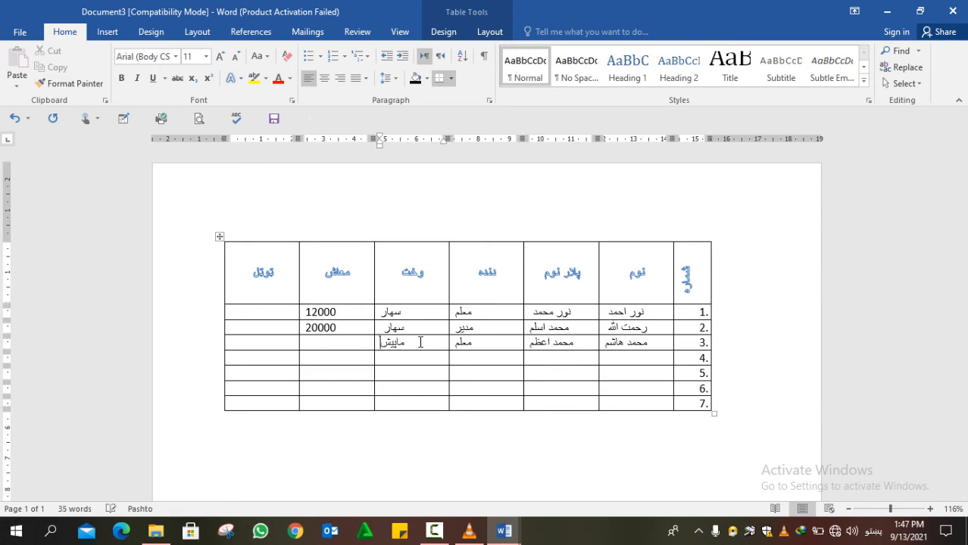
key("BackSpace")
type("ښین")
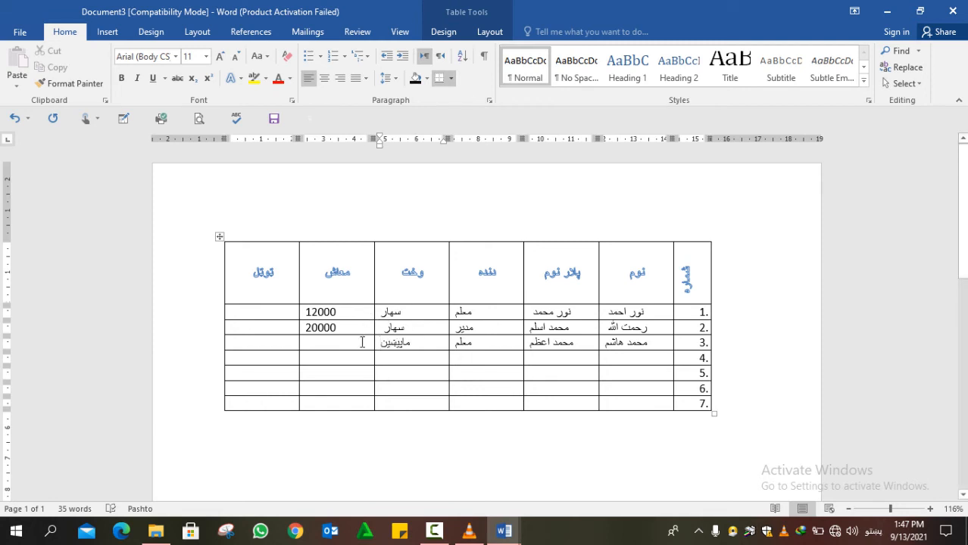
- Enter 12000 as row 3's salary
left_click(362, 342)
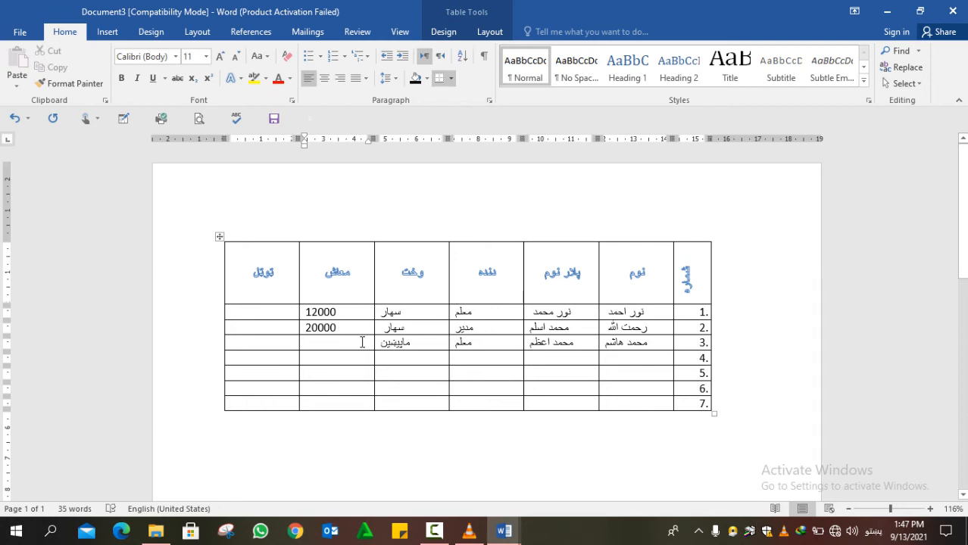
type("2")
key("BackSpace")
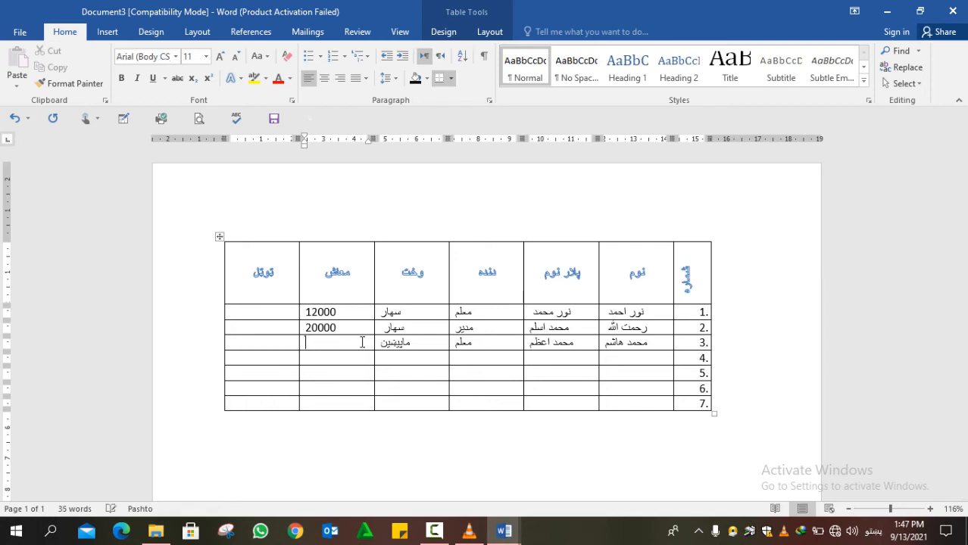
type("12000")
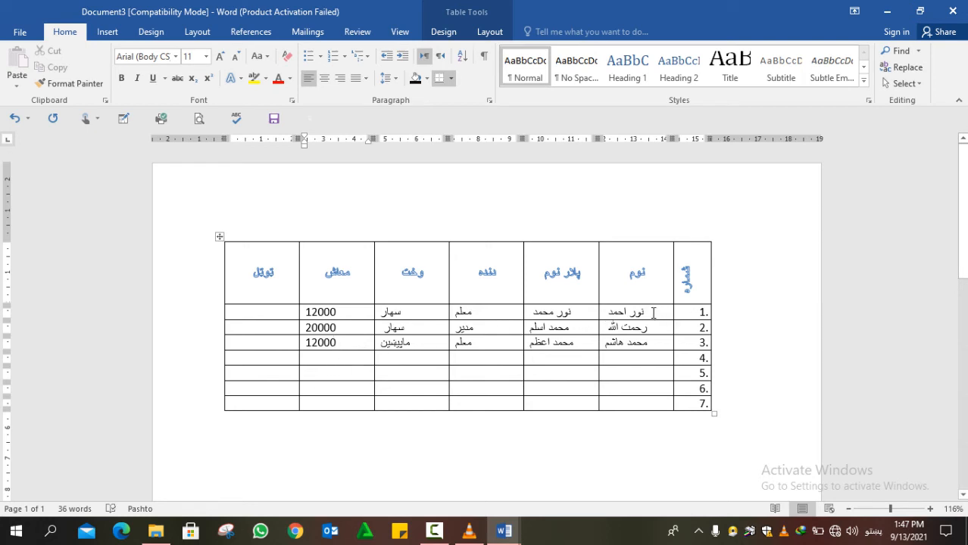
- Change row 3's salary from 12000 to 13000 and drag the header row taller
left_click_drag(653, 312, 653, 334)
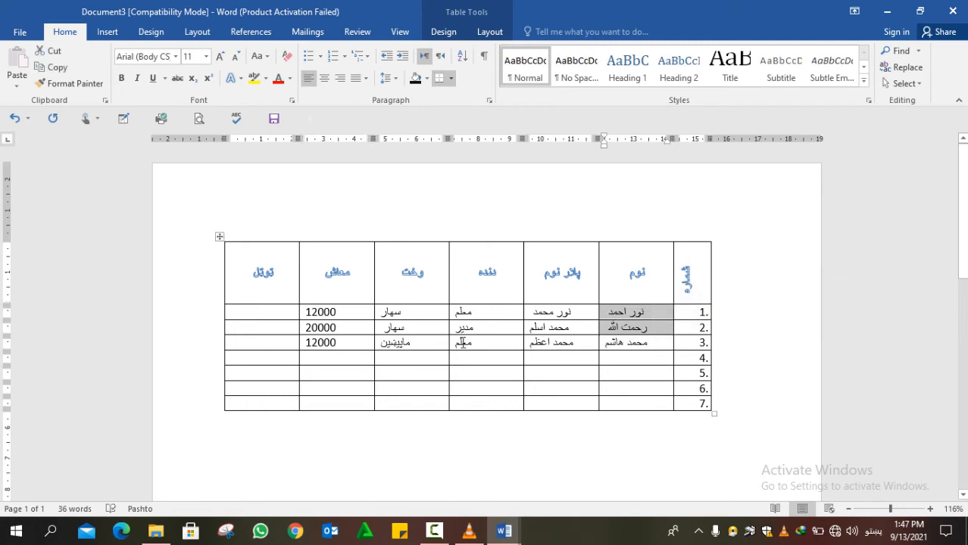
left_click_drag(337, 342, 308, 345)
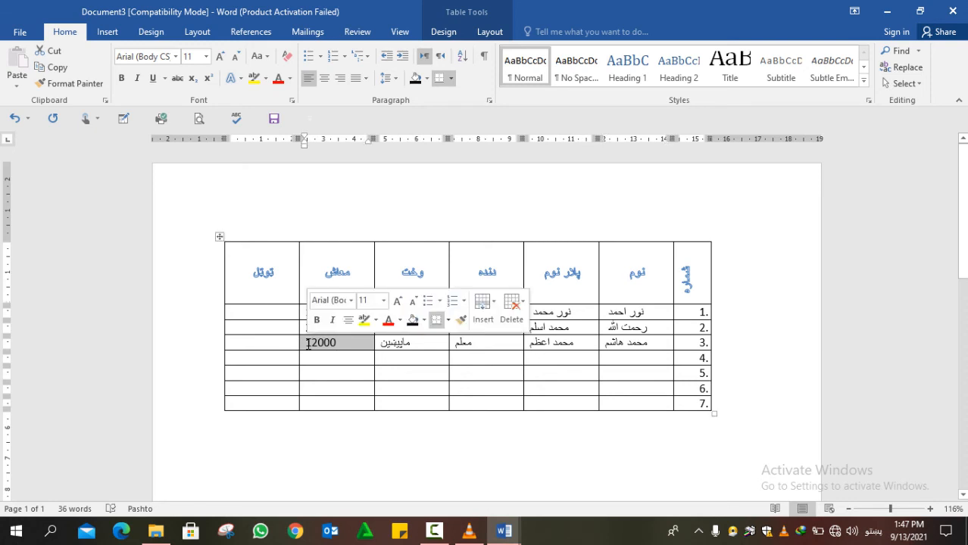
type("13")
type("000")
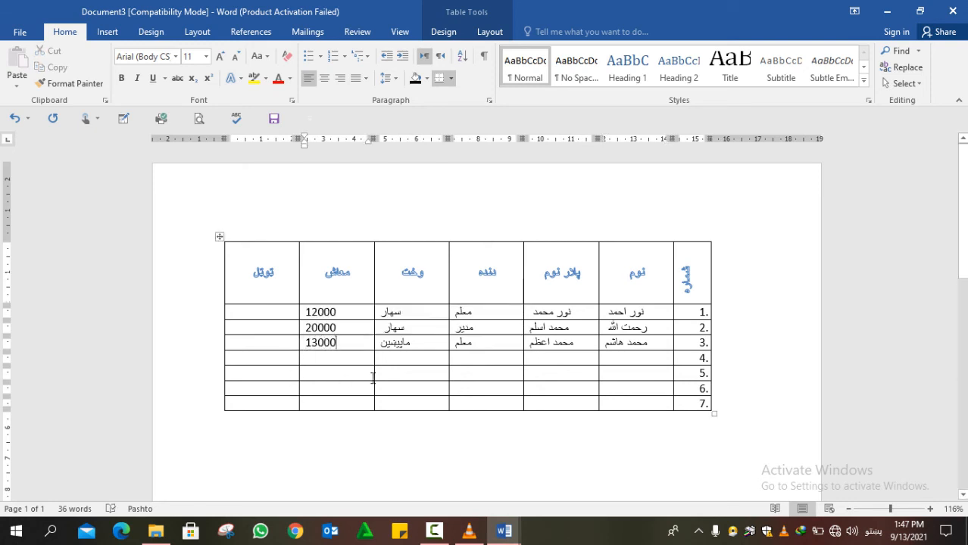
left_click(409, 359)
left_click_drag(342, 304, 342, 357)
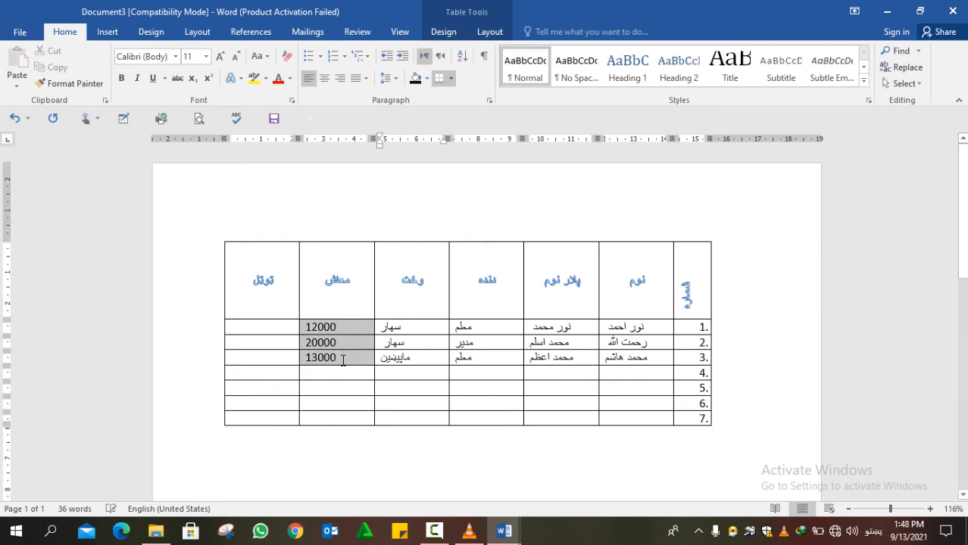
- Sort the employee rows by Column 2 salary as numbers, Descending
left_click(485, 32)
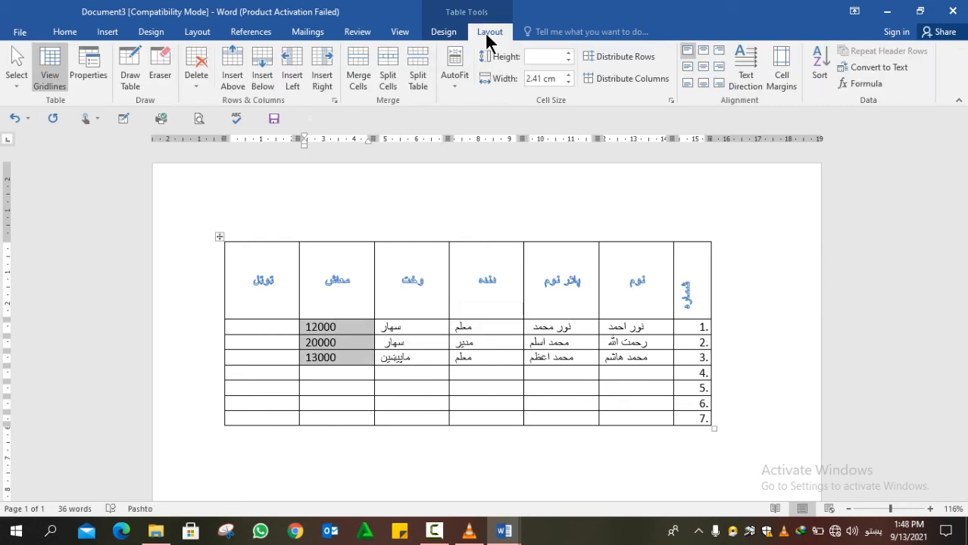
left_click(814, 83)
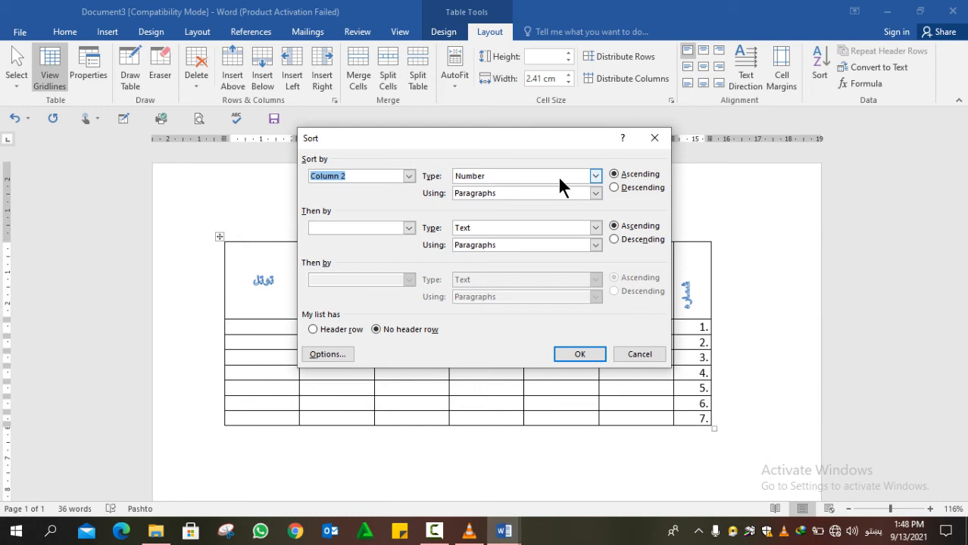
left_click(614, 188)
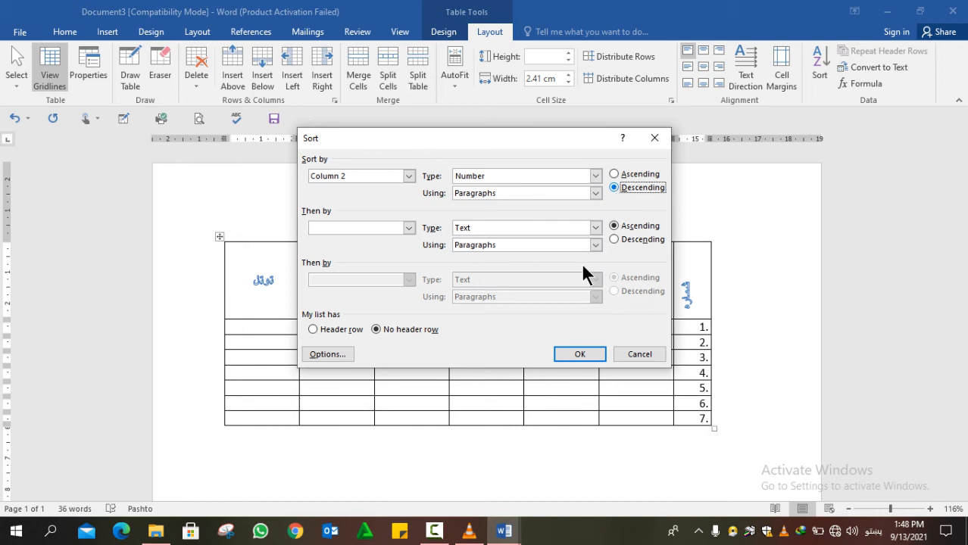
left_click(577, 356)
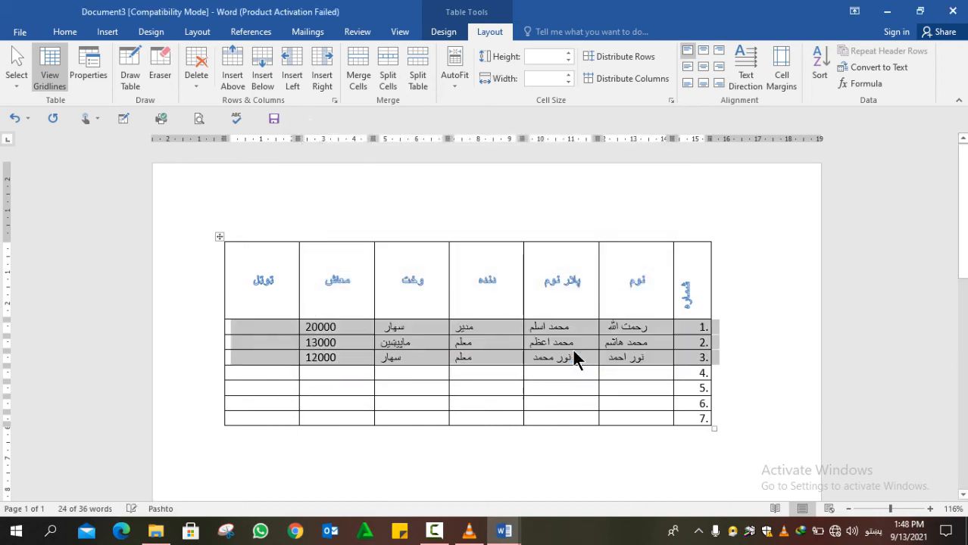
left_click(501, 372)
- Undo and redo the sort, then re-sort the salary cells in Ascending order
key("ctrl+z")
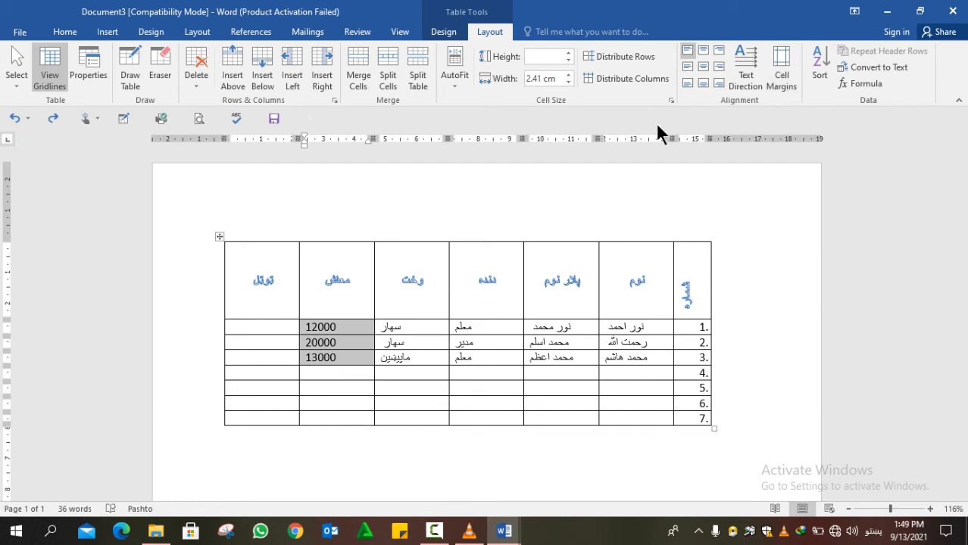
key("ctrl+y")
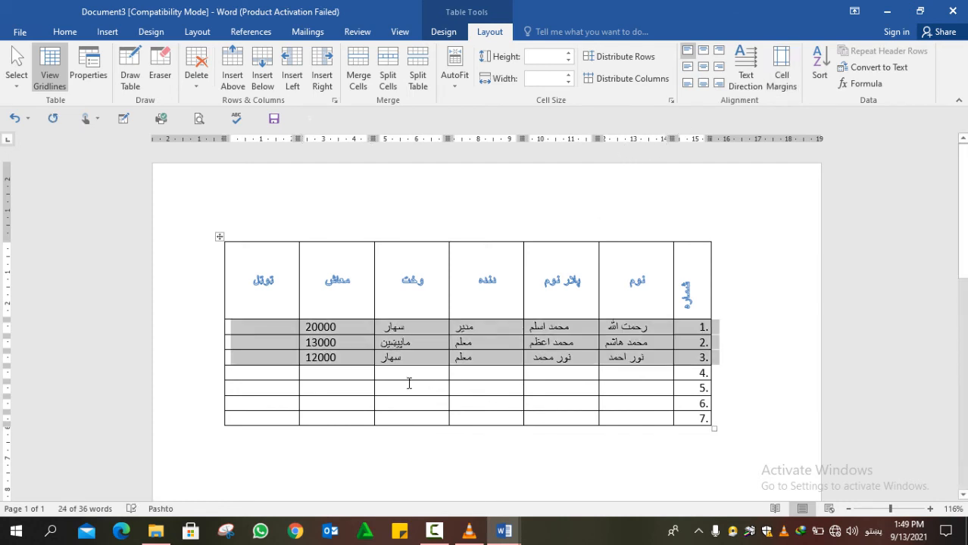
left_click_drag(360, 326, 351, 362)
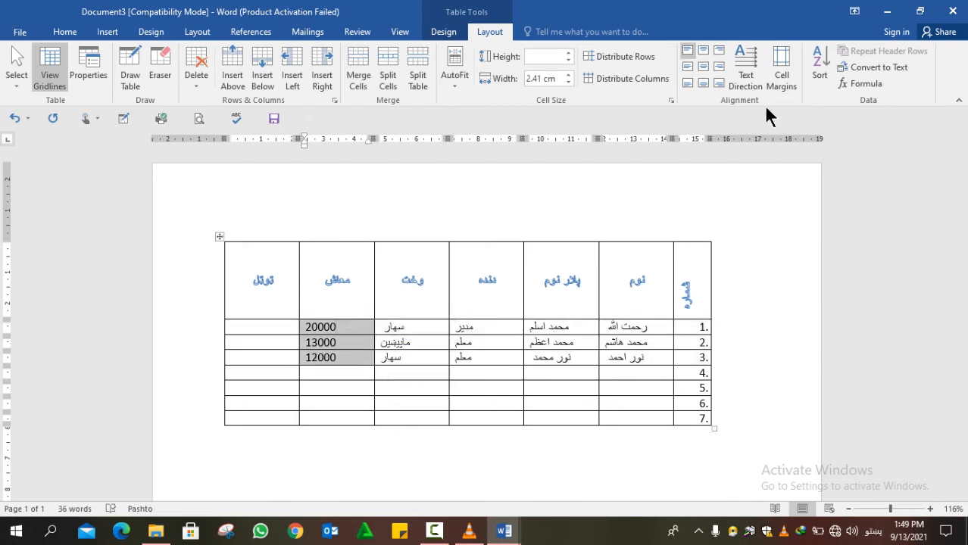
left_click(818, 82)
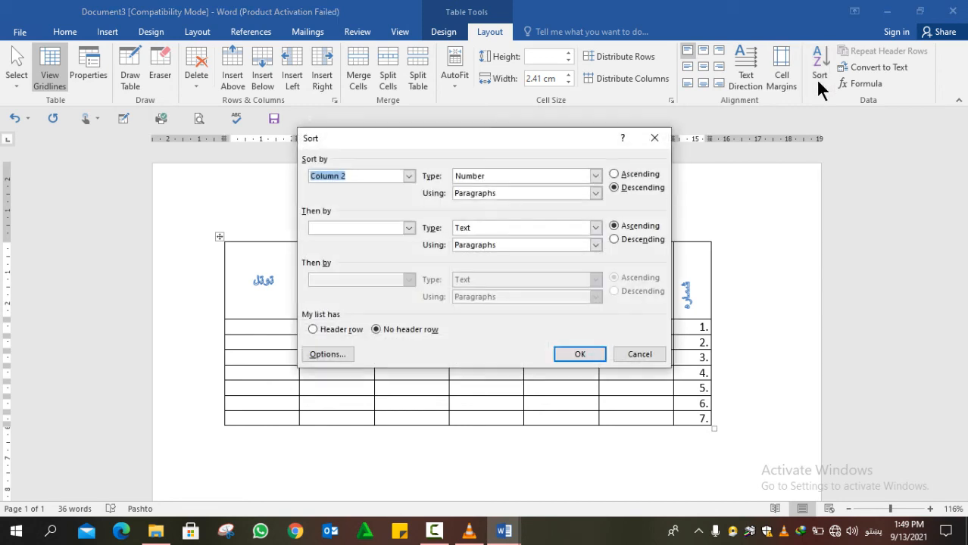
left_click(615, 174)
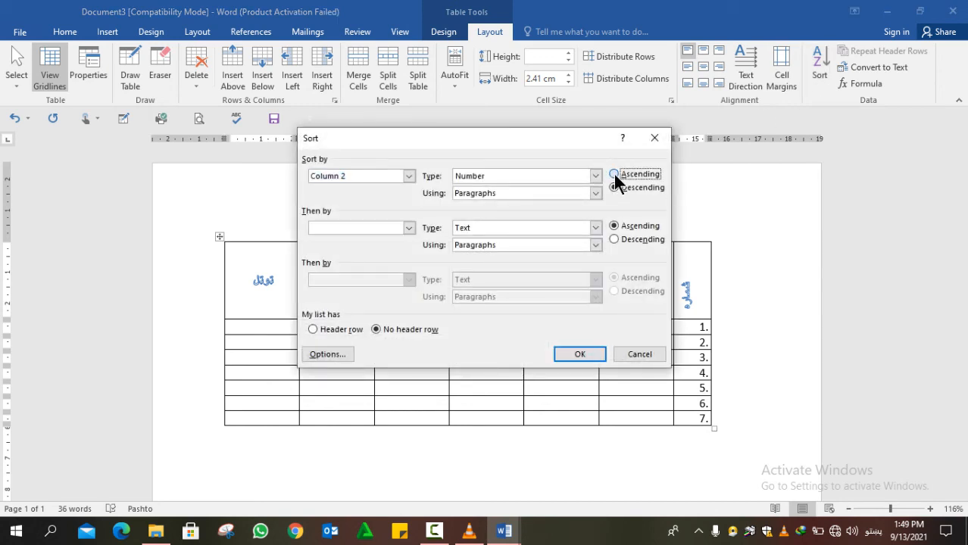
left_click(579, 355)
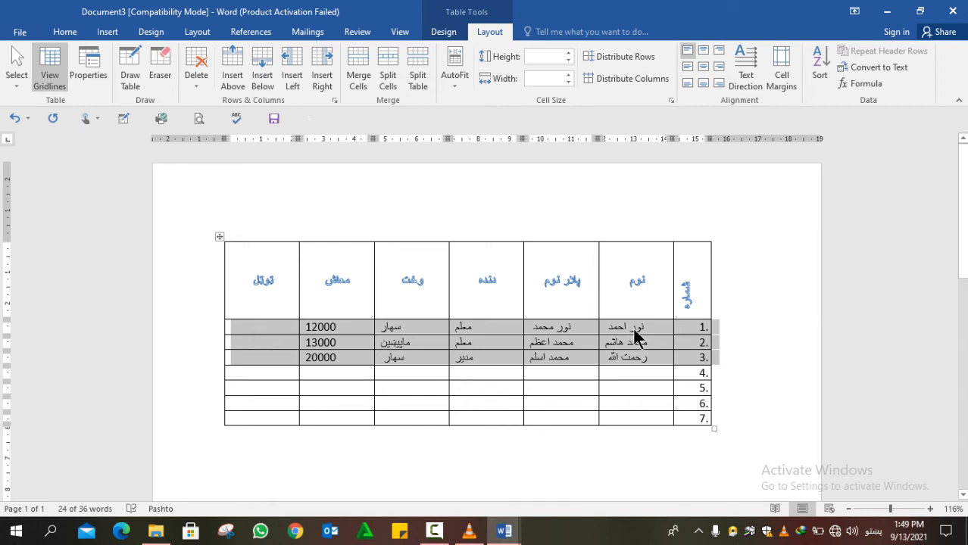
left_click_drag(634, 336, 633, 365)
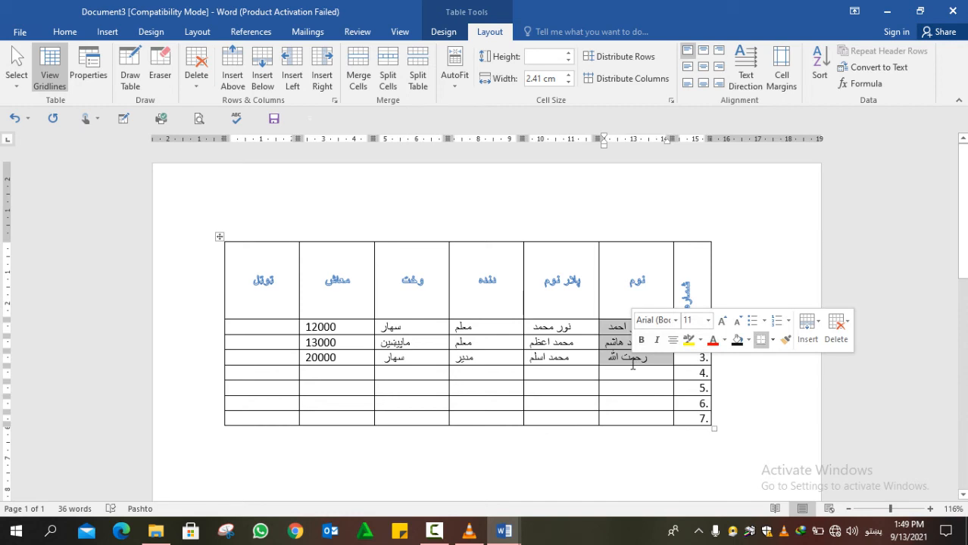
- Sort the selected name rows by Column 6 in Descending order
left_click(814, 78)
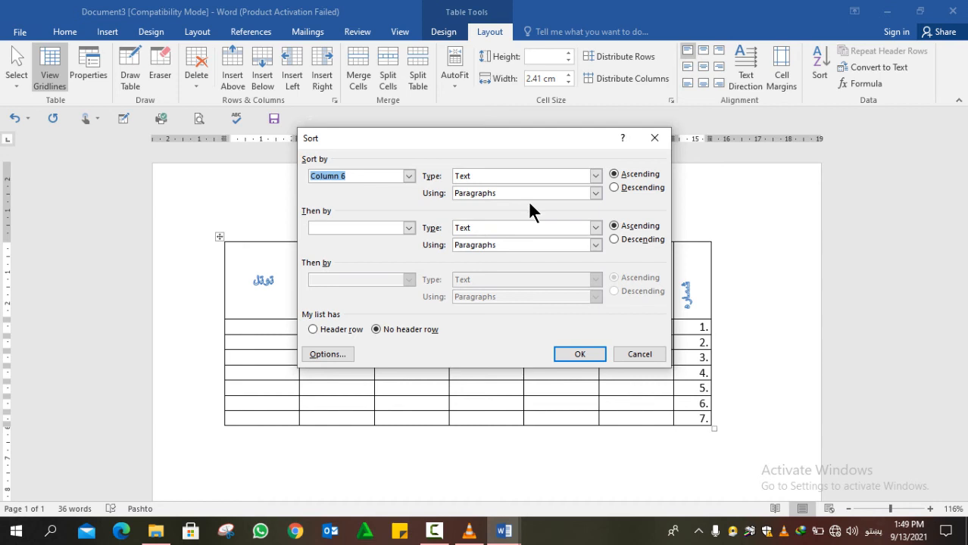
left_click(613, 188)
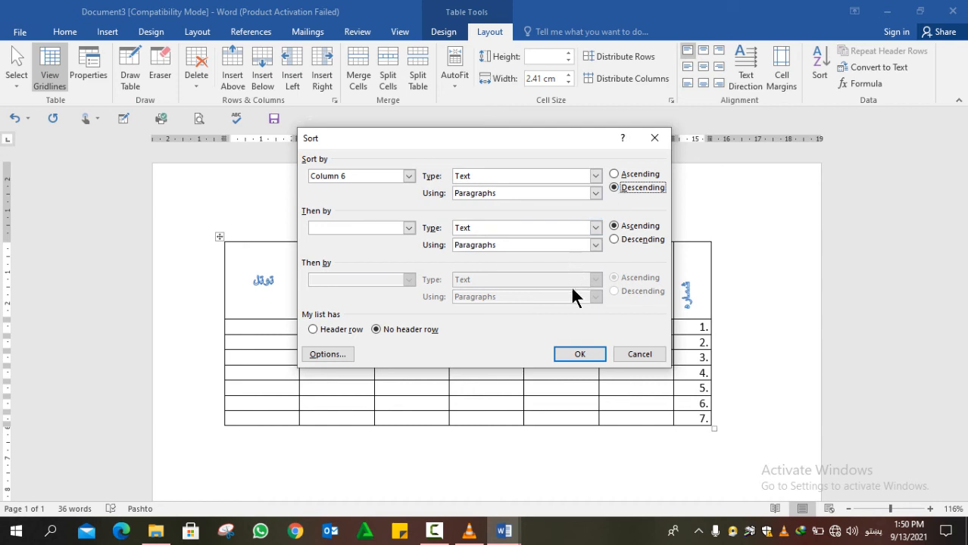
left_click(580, 354)
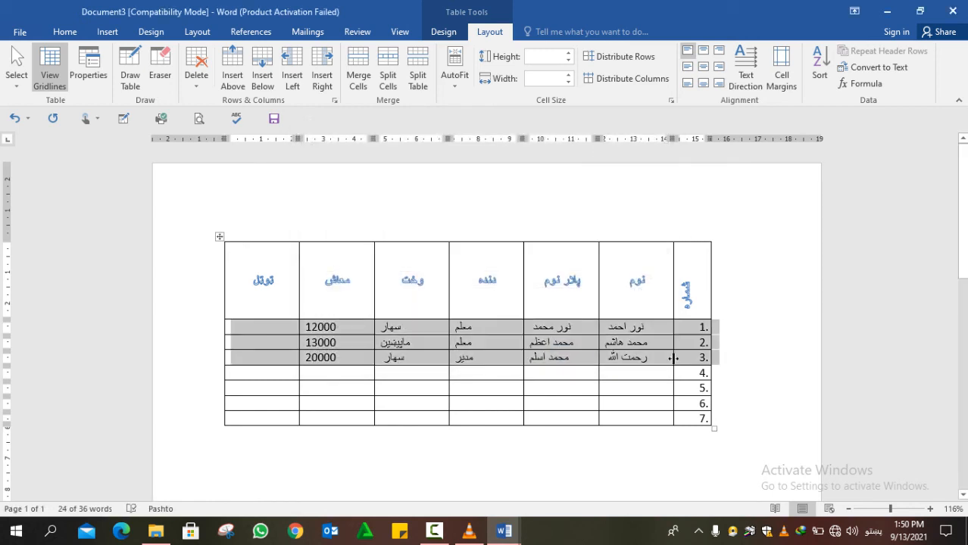
left_click(656, 323)
- Re-sort the name rows by Column 6 in Ascending order
left_click_drag(656, 323, 644, 356)
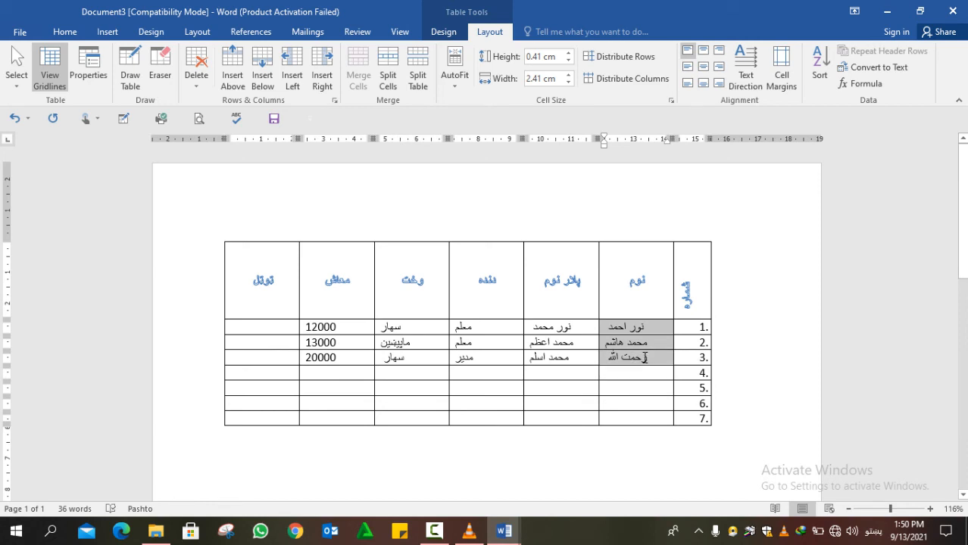
left_click(820, 68)
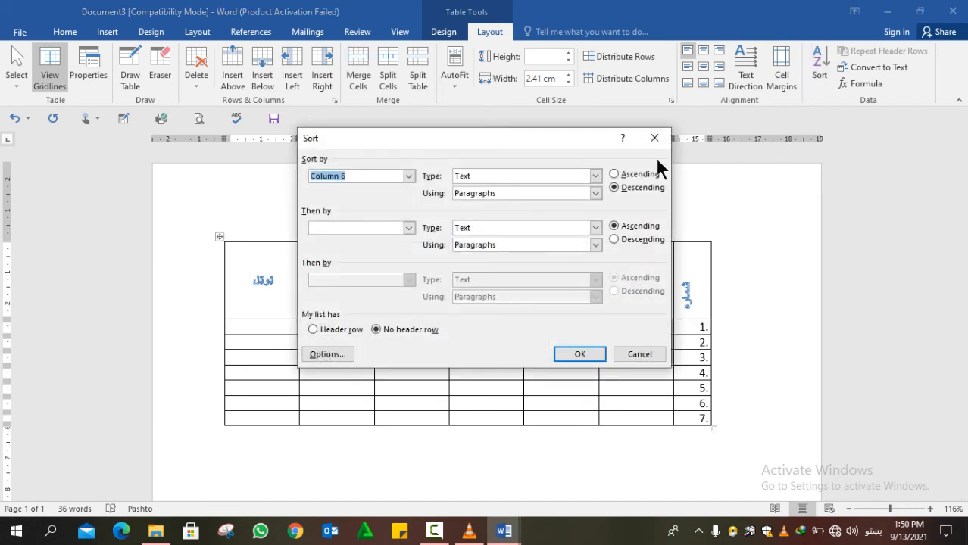
left_click(615, 175)
left_click(591, 354)
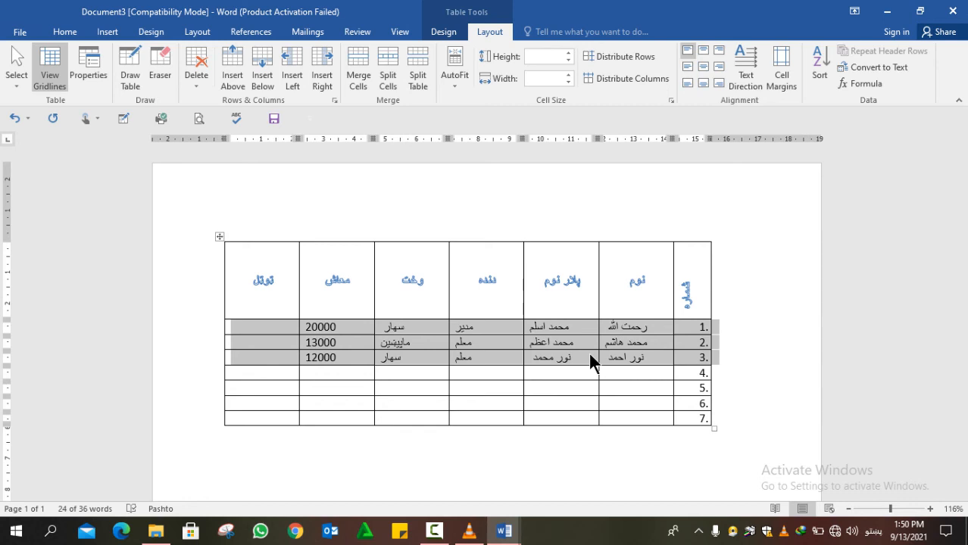
left_click(593, 383)
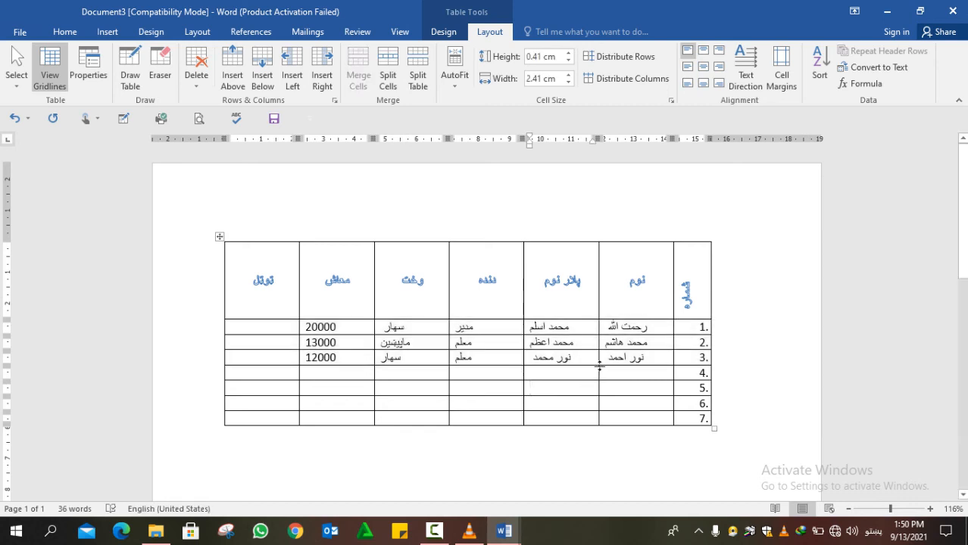
- Add rows with Tab, then shorten the header row to about 1.48 cm
key("Tab")
key("Tab")
key("Tab")
key("Tab")
key("Tab")
key("Tab")
key("Tab")
key("Tab")
key("Tab")
key("Tab")
key("Tab")
key("Tab")
key("Tab")
key("Tab")
key("Tab")
key("Tab")
key("Tab")
key("Tab")
key("Tab")
key("Tab")
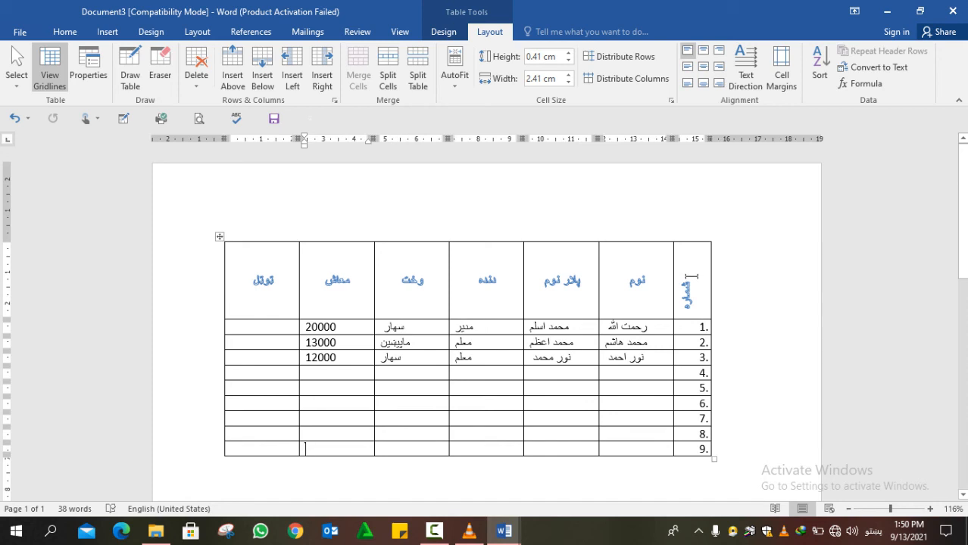
left_click_drag(692, 277, 234, 276)
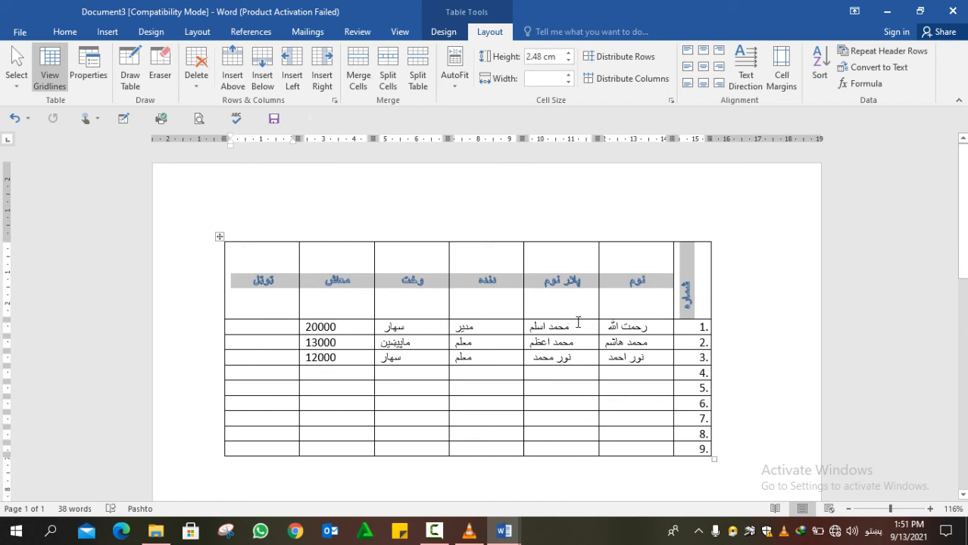
left_click_drag(575, 319, 575, 301)
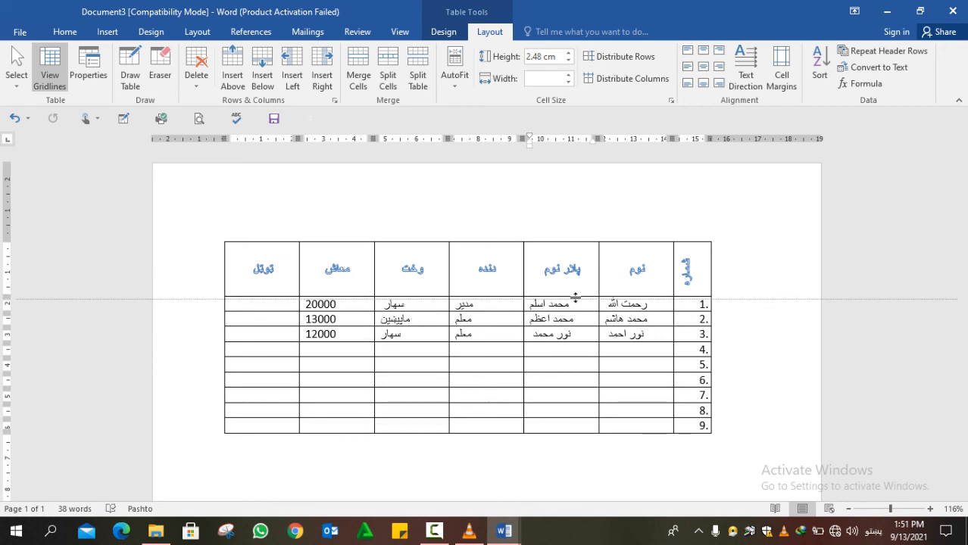
double_click(575, 298)
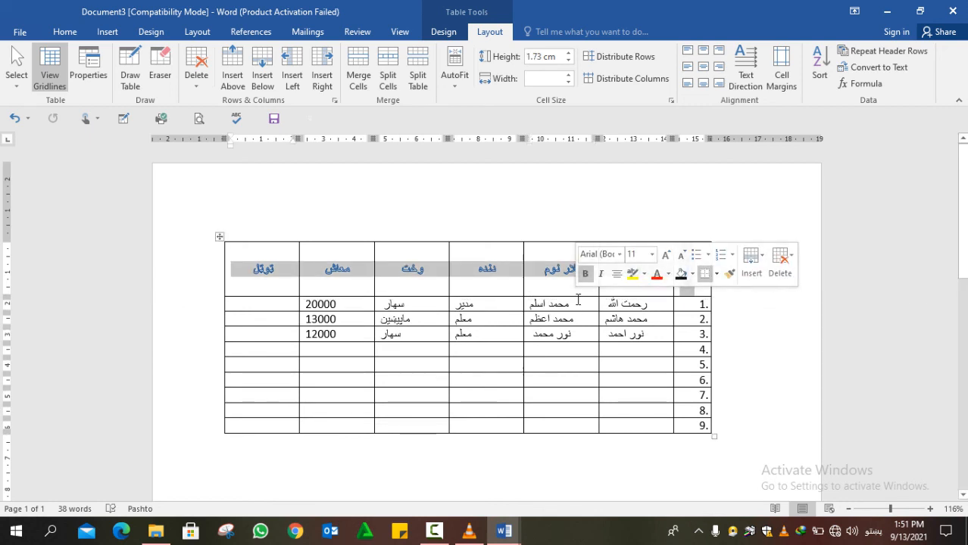
left_click_drag(578, 295, 579, 288)
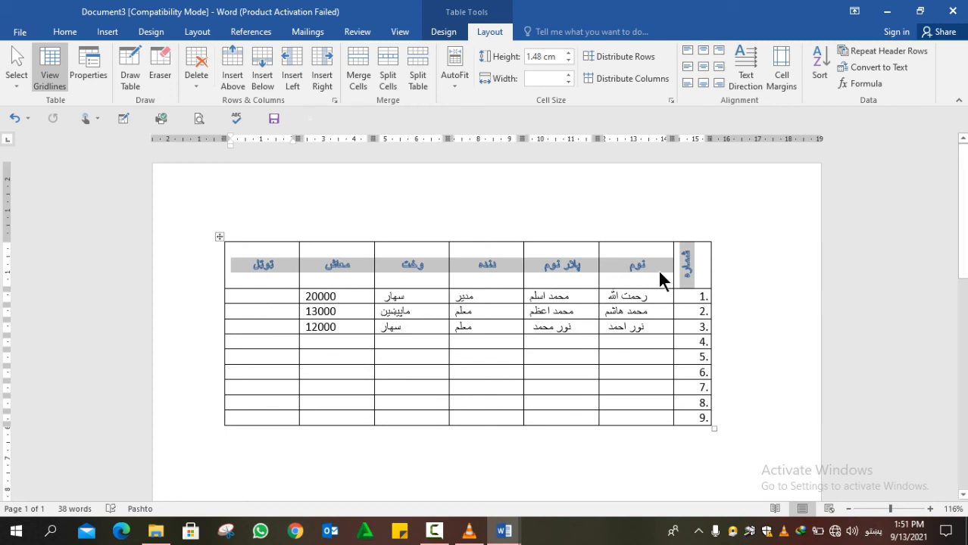
left_click(621, 388)
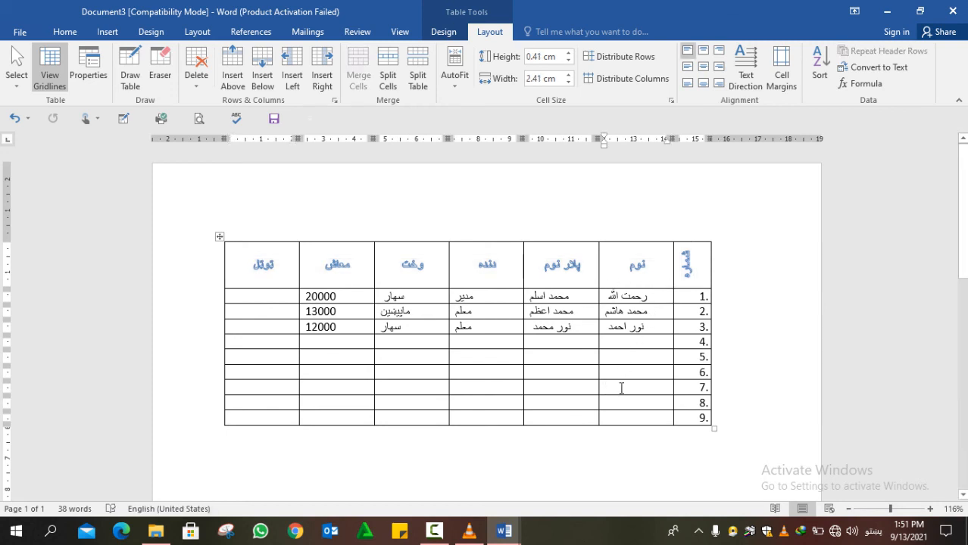
- Append empty numbered rows with Tab until the table reaches row 37
key("Tab")
key("Tab")
key("Tab")
key("Tab")
key("Tab")
key("Tab")
key("Tab")
key("Tab")
key("Tab")
key("Tab")
key("Tab")
key("Tab")
key("Tab")
key("Tab")
key("Tab")
key("Tab")
key("Tab")
key("Tab")
key("Tab")
key("Tab")
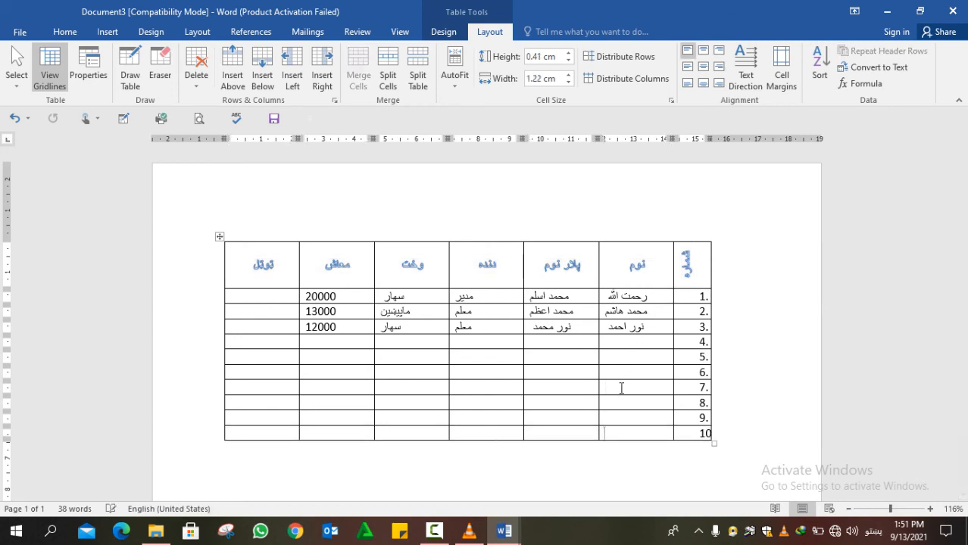
key("Tab")
key("Tab")
key("Tab")
key("Tab")
key("Tab")
key("Tab")
key("Tab")
key("Tab")
key("Tab")
key("Tab")
key("Tab")
key("Tab")
key("Tab")
key("Tab")
key("Tab")
key("Tab")
key("Tab")
key("Tab")
key("Tab")
key("Tab")
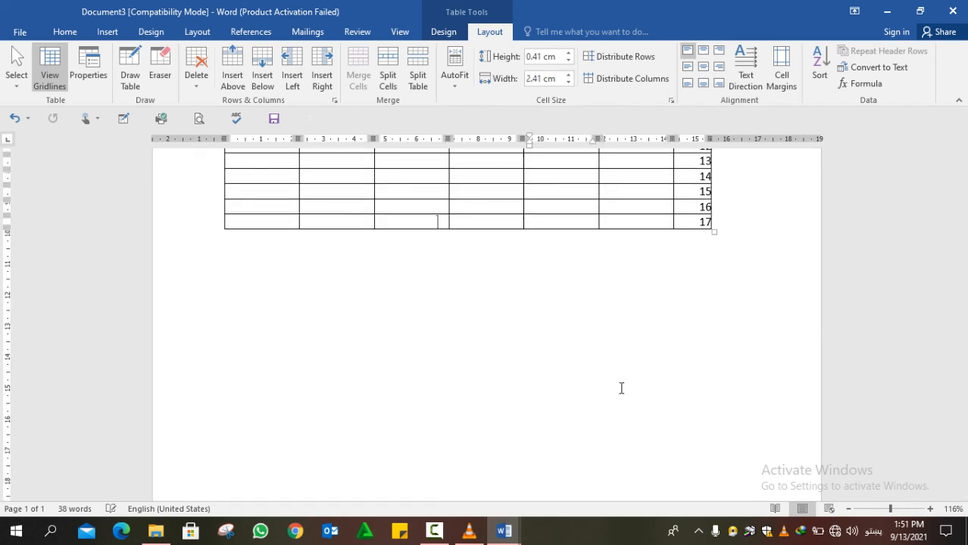
key("Tab")
key("Tab")
key("Tab")
key("Tab")
key("Tab")
key("Tab")
key("Tab")
key("Tab")
key("Tab")
key("Tab")
key("Tab")
key("Tab")
key("Tab")
key("Tab")
key("Tab")
key("Tab")
key("Tab")
key("Tab")
key("Tab")
key("Tab")
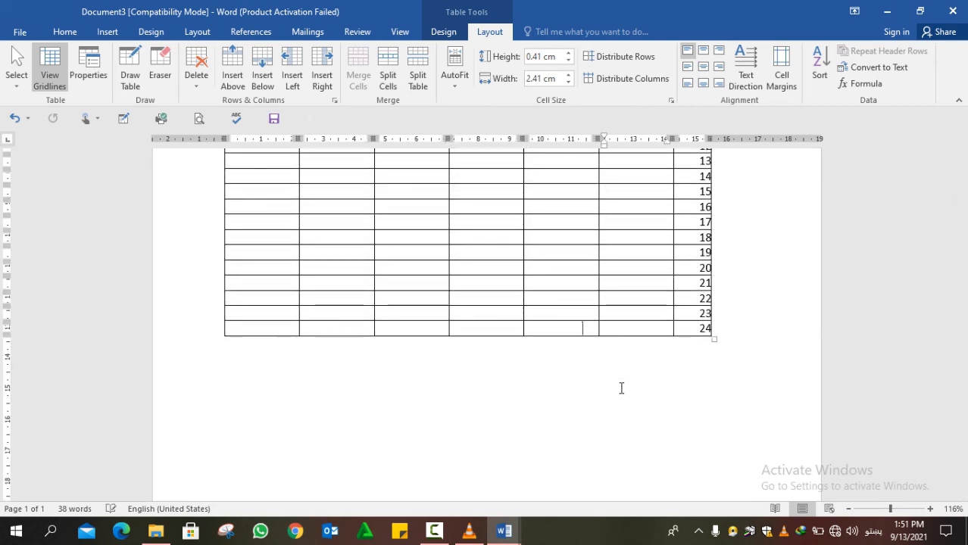
key("Tab")
key("Tab")
key("Tab")
key("Tab")
key("Tab")
key("Tab")
key("Tab")
key("Tab")
key("Tab")
key("Tab")
key("Tab")
key("Tab")
key("Tab")
key("Tab")
key("Tab")
key("Tab")
key("Tab")
key("Tab")
key("Tab")
key("Tab")
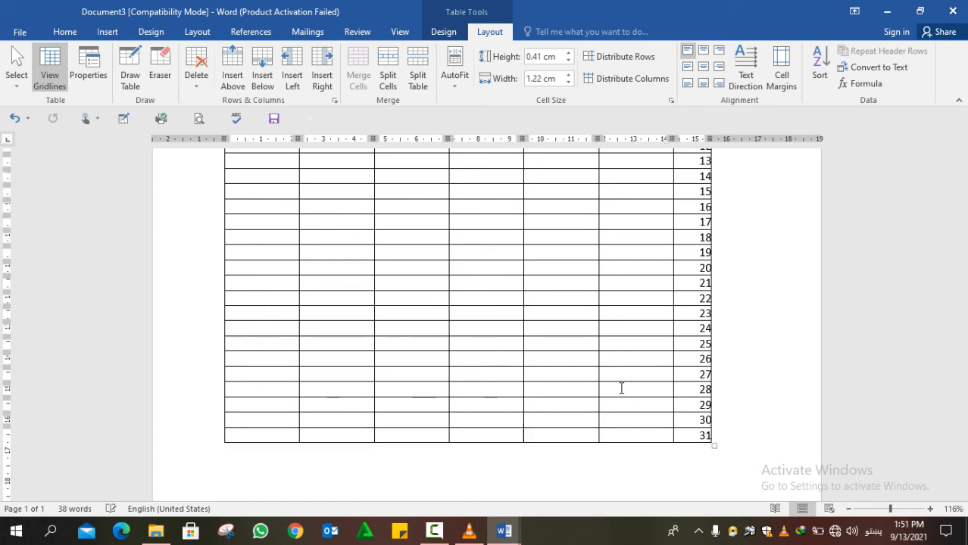
key("Tab")
key("Tab")
key("Tab")
key("Tab")
key("Tab")
key("Tab")
key("Tab")
key("Tab")
key("Tab")
key("Tab")
key("Tab")
key("Tab")
key("Tab")
key("Tab")
key("Tab")
key("Tab")
key("Tab")
key("Tab")
key("Tab")
key("Tab")
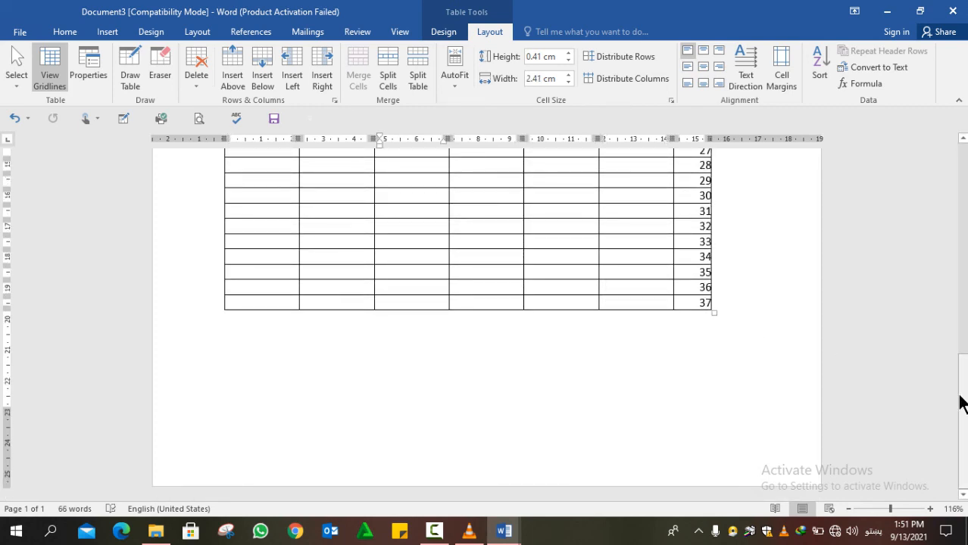
left_click_drag(965, 389, 878, 485)
left_click_drag(701, 298, 653, 270)
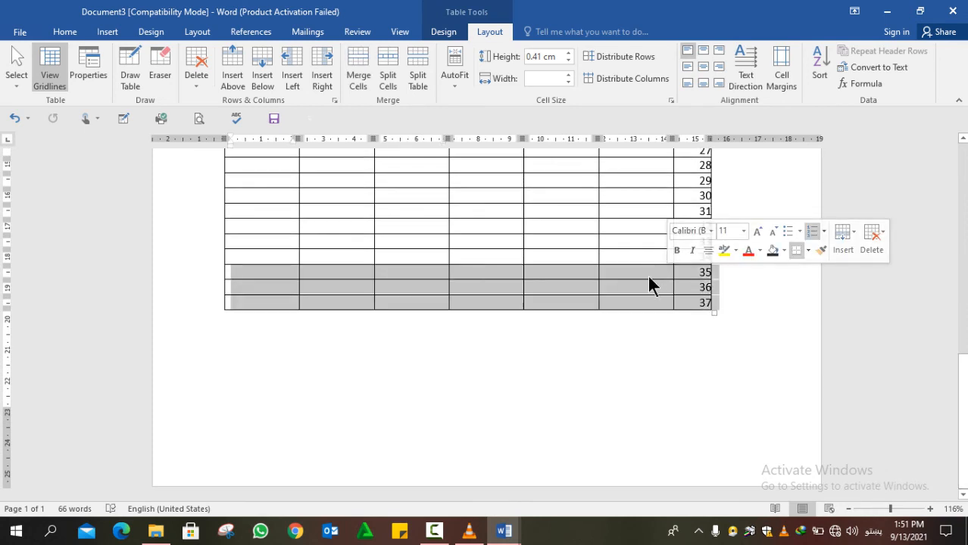
left_click(648, 277)
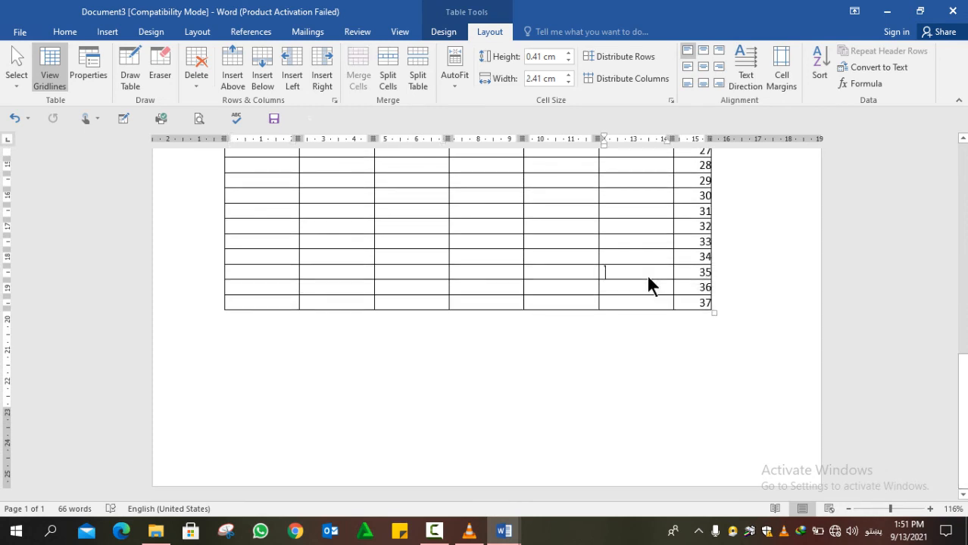
- Keep appending rows until the table reaches row 54 on a second page
key("Tab")
key("Tab")
key("Tab")
key("Tab")
key("Tab")
key("Tab")
key("Tab")
key("Tab")
key("Tab")
key("Tab")
key("Tab")
key("Tab")
key("Tab")
key("Tab")
key("Tab")
key("Tab")
key("Tab")
key("Tab")
key("Tab")
key("Tab")
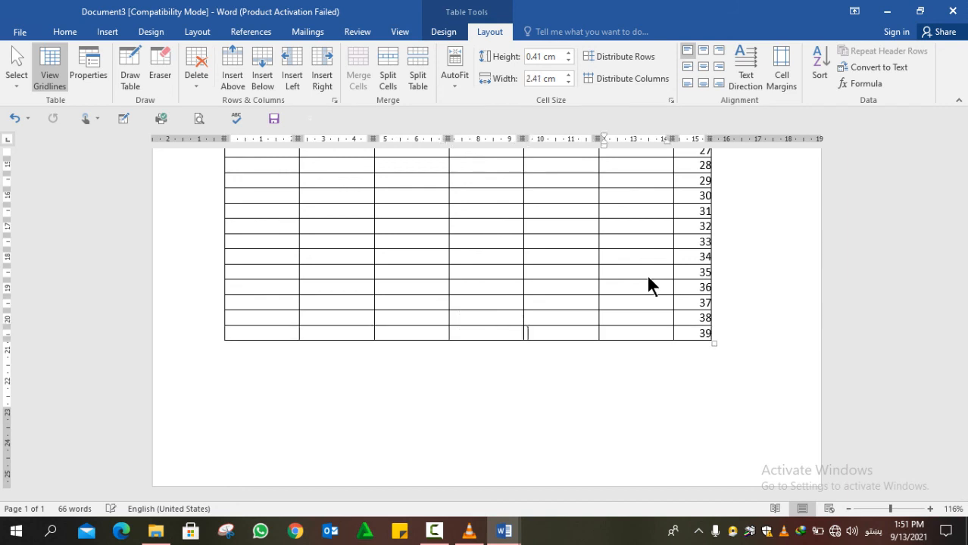
key("Tab")
key("Tab")
key("Tab")
key("Tab")
key("Tab")
key("Tab")
key("Tab")
key("Tab")
key("Tab")
key("Tab")
key("Tab")
key("Tab")
key("Tab")
key("Tab")
key("Tab")
key("Tab")
key("Tab")
key("Tab")
key("Tab")
key("Tab")
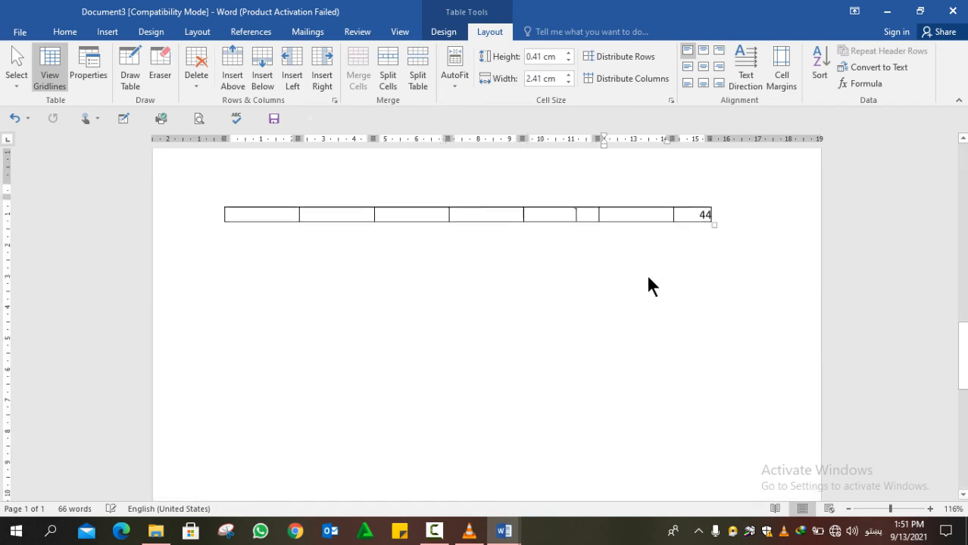
key("Tab")
key("Tab")
key("Tab")
key("Tab")
key("Tab")
key("Tab")
key("Tab")
key("Tab")
key("Tab")
key("Tab")
key("Tab")
key("Tab")
key("Tab")
key("Tab")
key("Tab")
key("Tab")
key("Tab")
key("Tab")
key("Tab")
key("Tab")
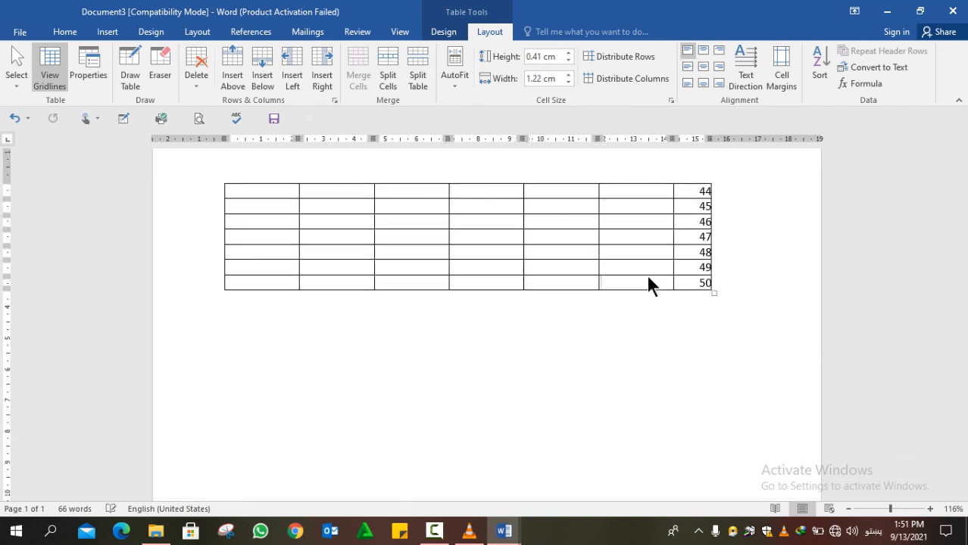
key("Tab")
key("Tab")
key("Tab")
key("Tab")
key("Tab")
key("Tab")
key("Tab")
key("Tab")
key("Tab")
key("Tab")
key("Tab")
key("Tab")
key("Tab")
key("Tab")
key("Tab")
key("Tab")
key("Tab")
key("Tab")
key("Tab")
key("Tab")
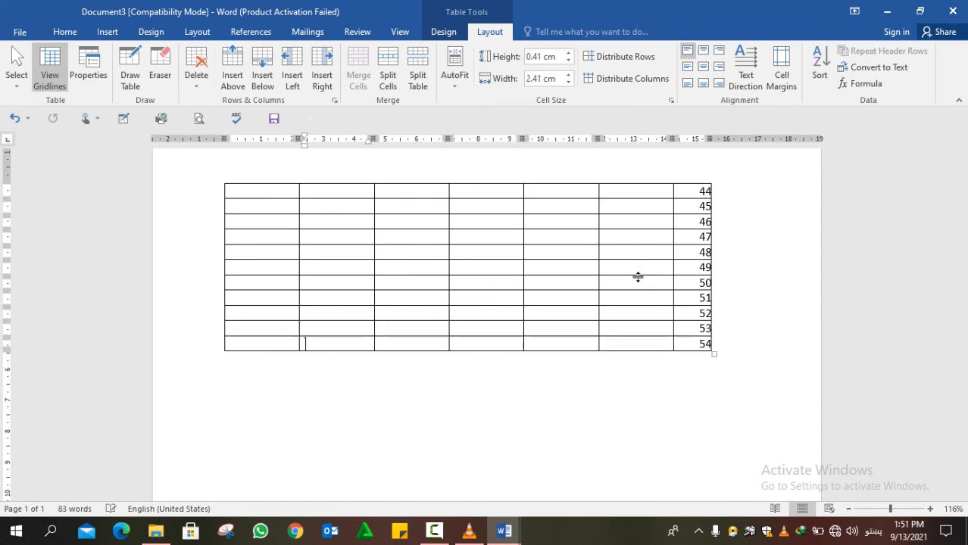
left_click_drag(963, 336, 965, 179)
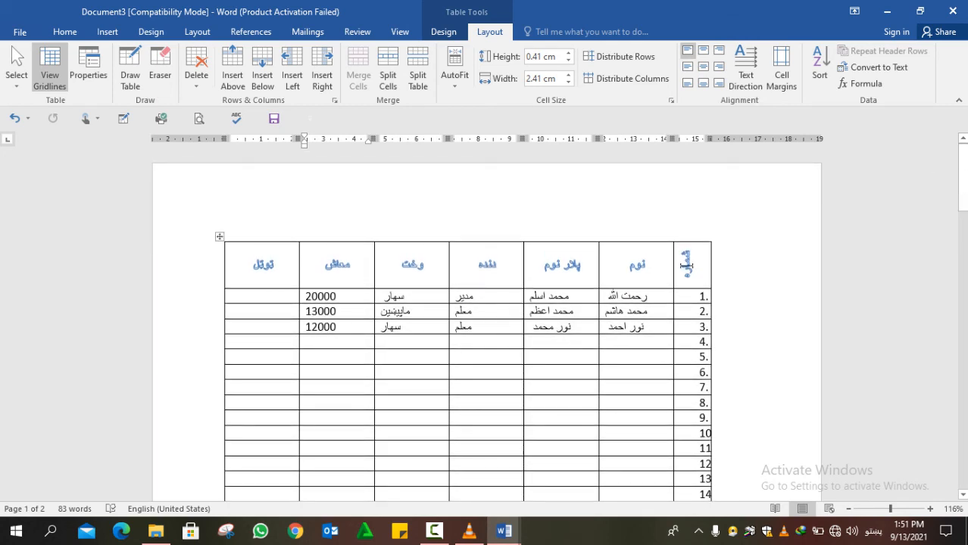
- Make the table's header row repeat at the top of page 2 and scroll to verify it
left_click_drag(681, 265, 280, 273)
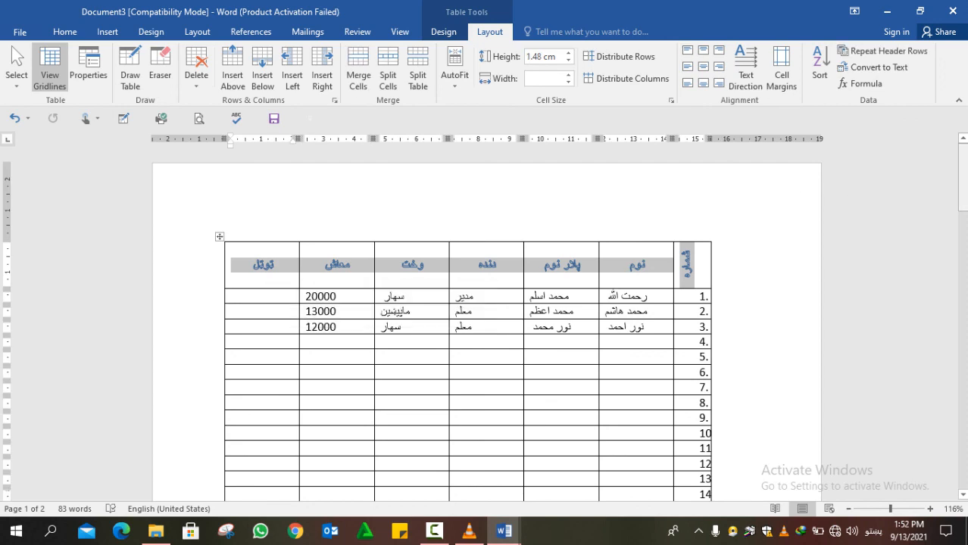
left_click_drag(964, 184, 932, 352)
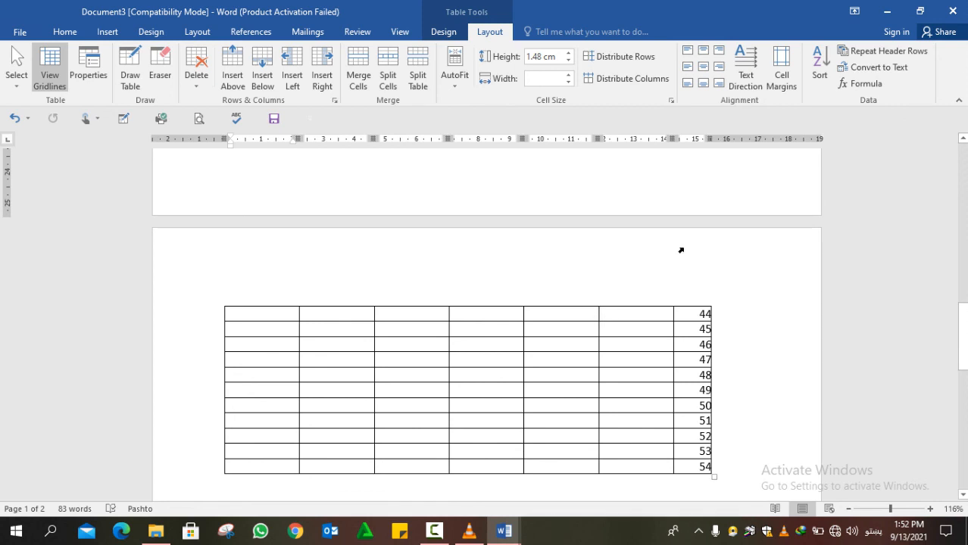
left_click_drag(963, 335, 963, 150)
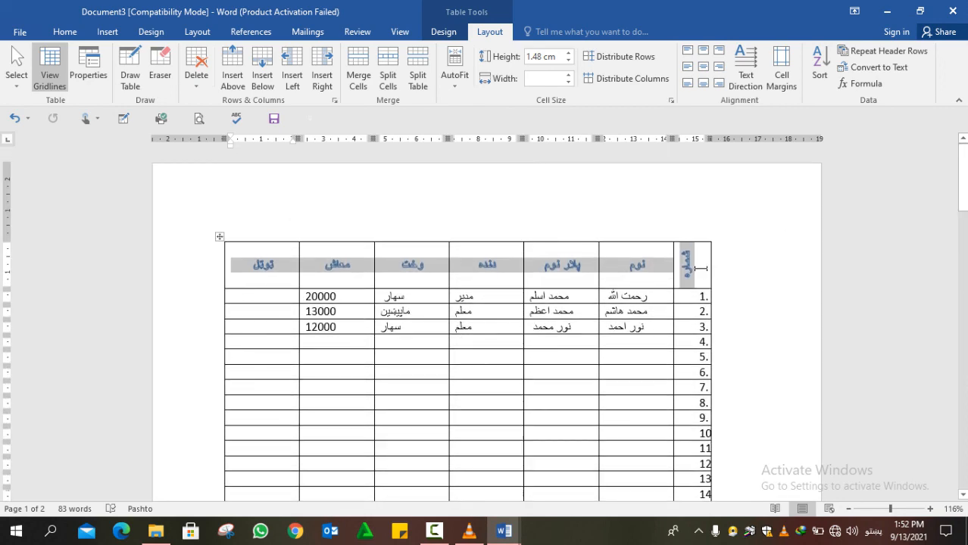
left_click_drag(706, 270, 253, 264)
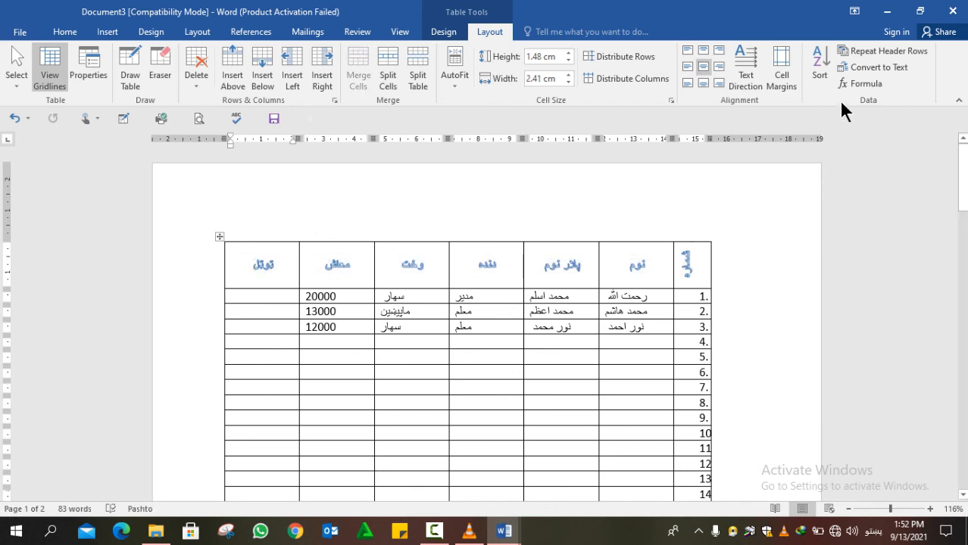
left_click(882, 53)
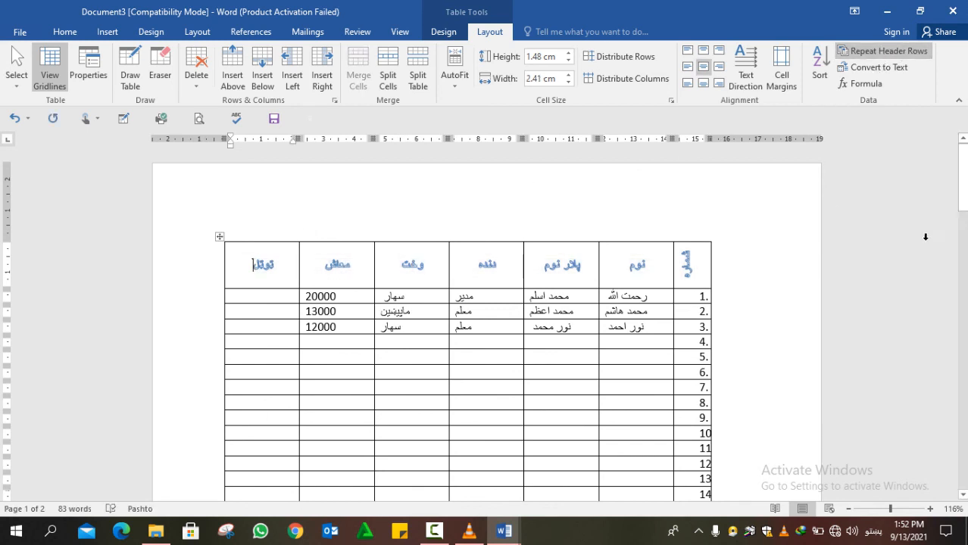
left_click_drag(965, 203, 788, 344)
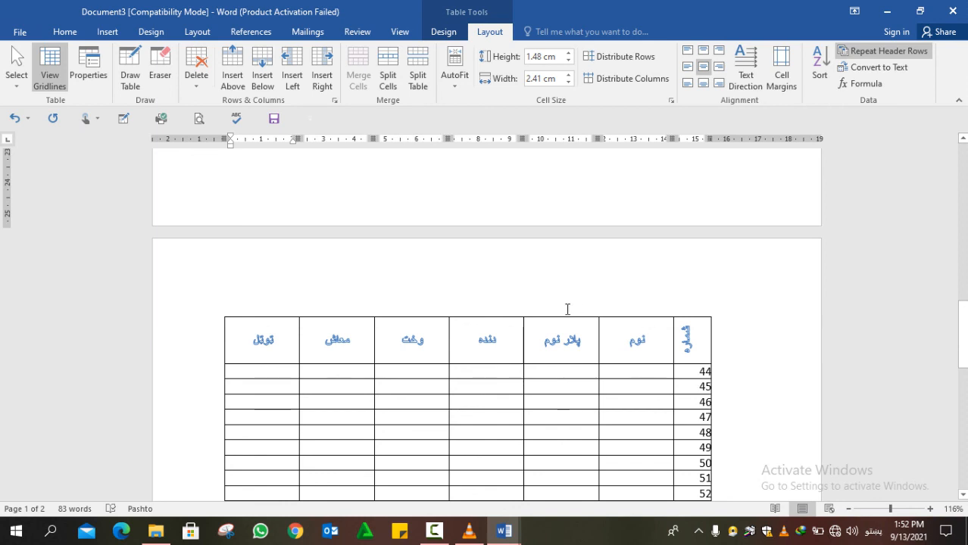
left_click(26, 29)
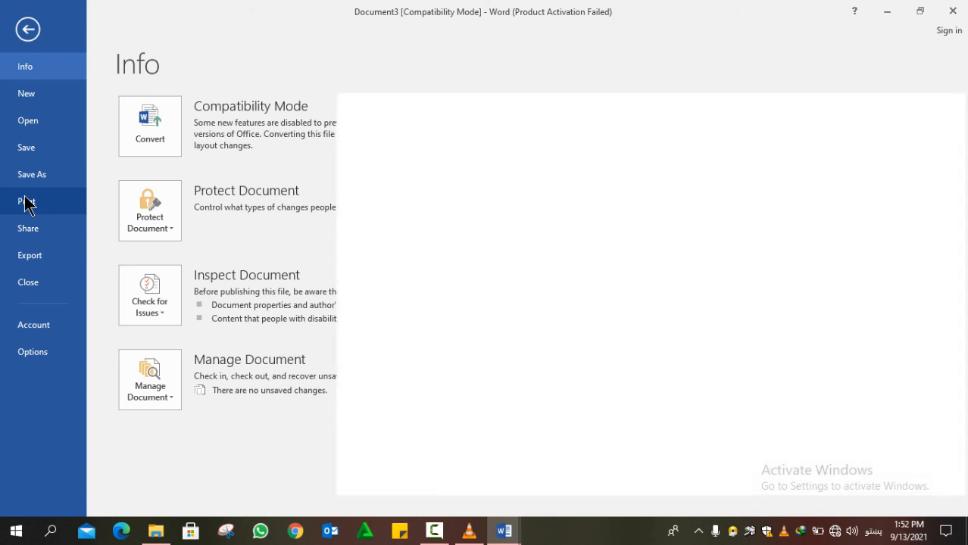
left_click(27, 201)
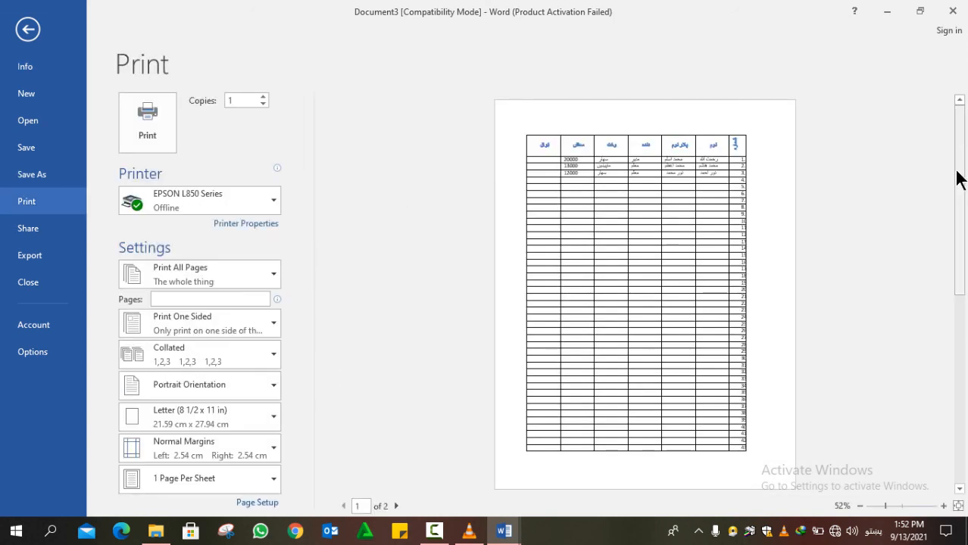
left_click_drag(960, 179, 957, 238)
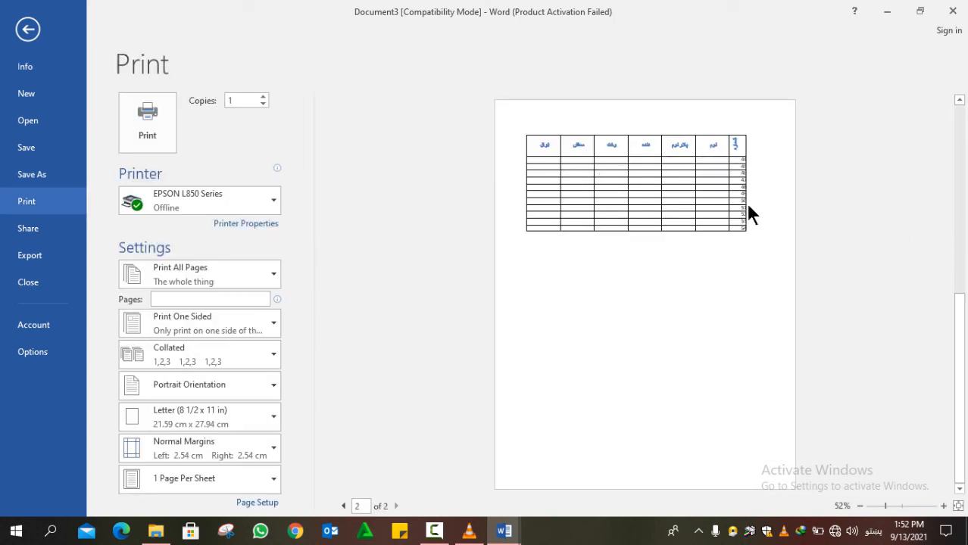
left_click(26, 29)
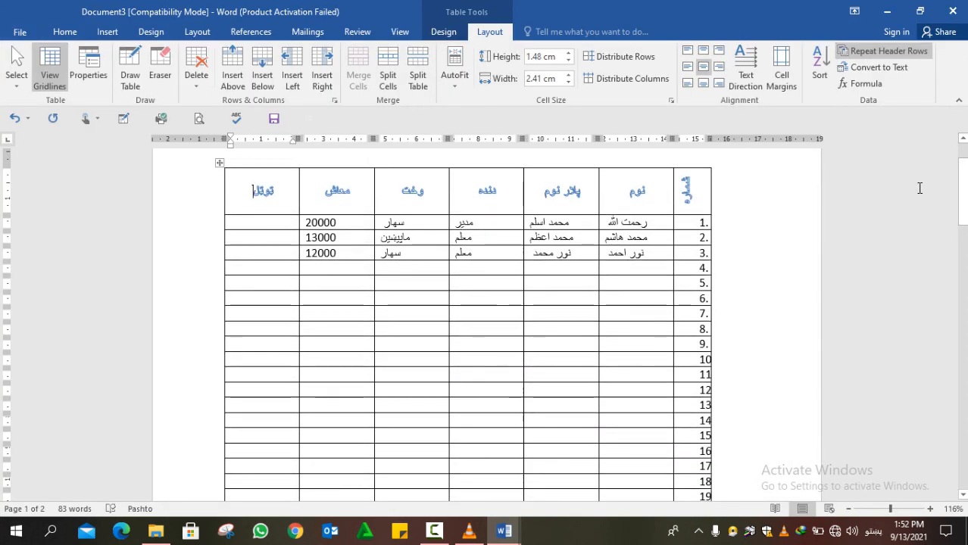
left_click_drag(965, 195, 961, 156)
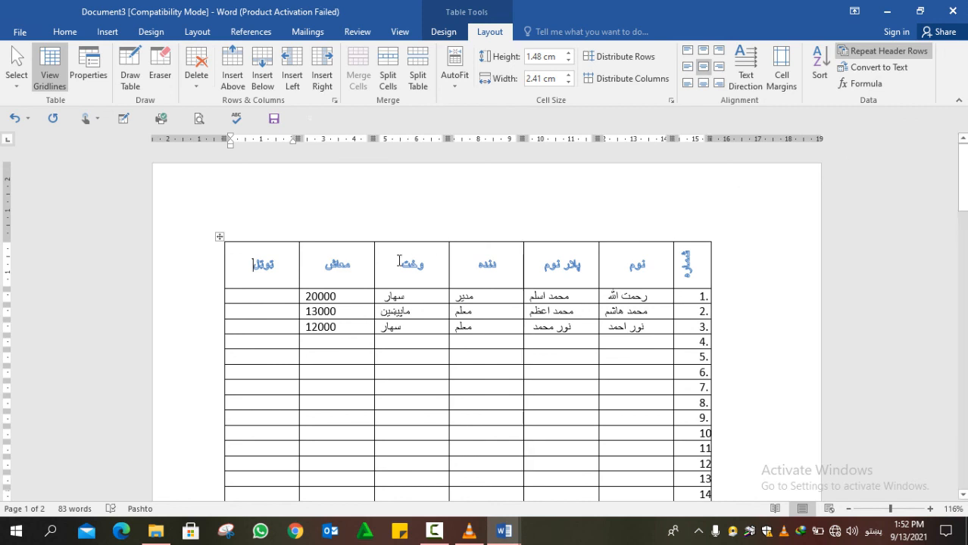
left_click_drag(283, 264, 685, 261)
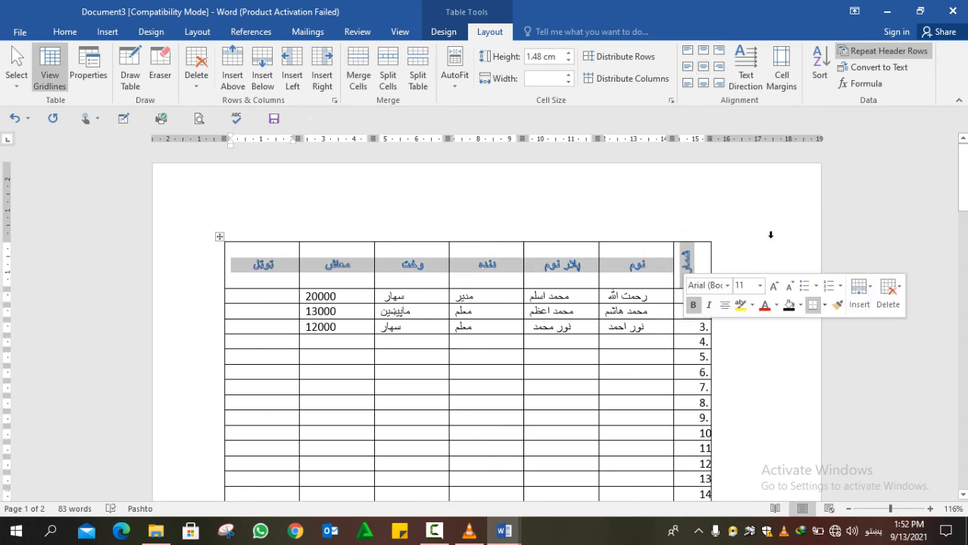
left_click(864, 67)
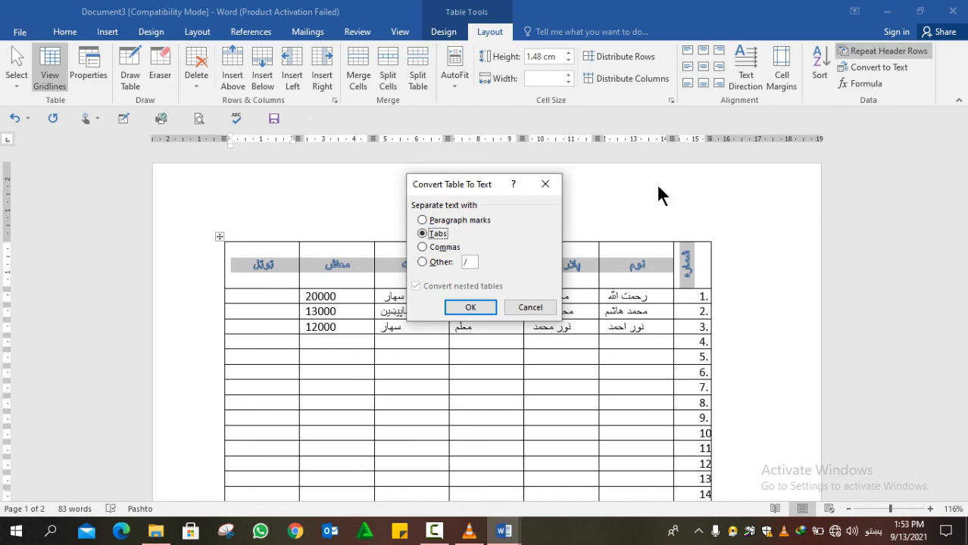
left_click(468, 262)
left_click(477, 307)
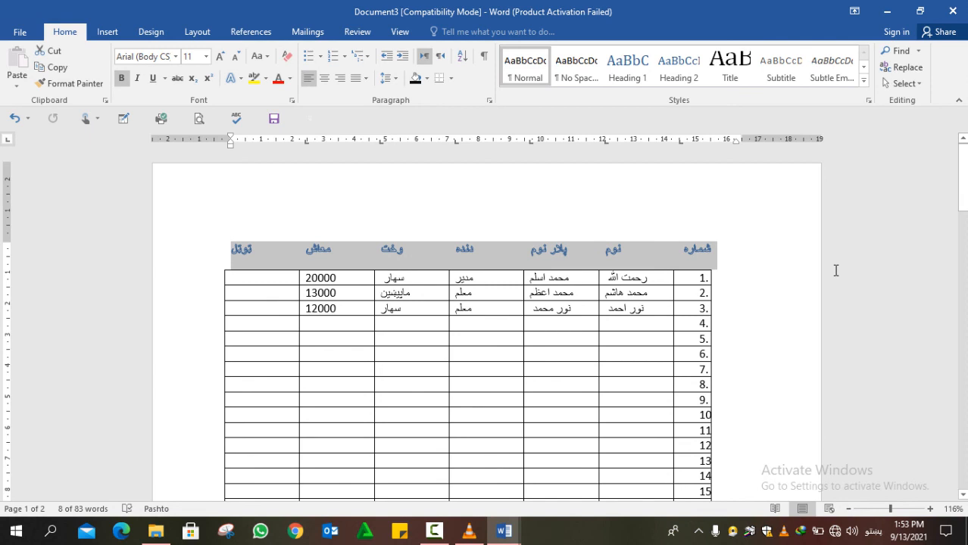
key("ctrl+z")
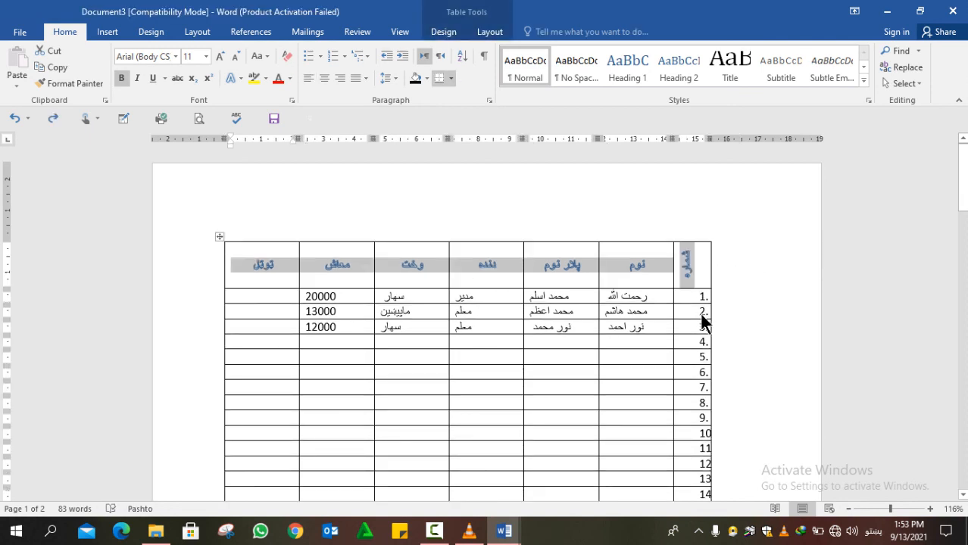
left_click(701, 318)
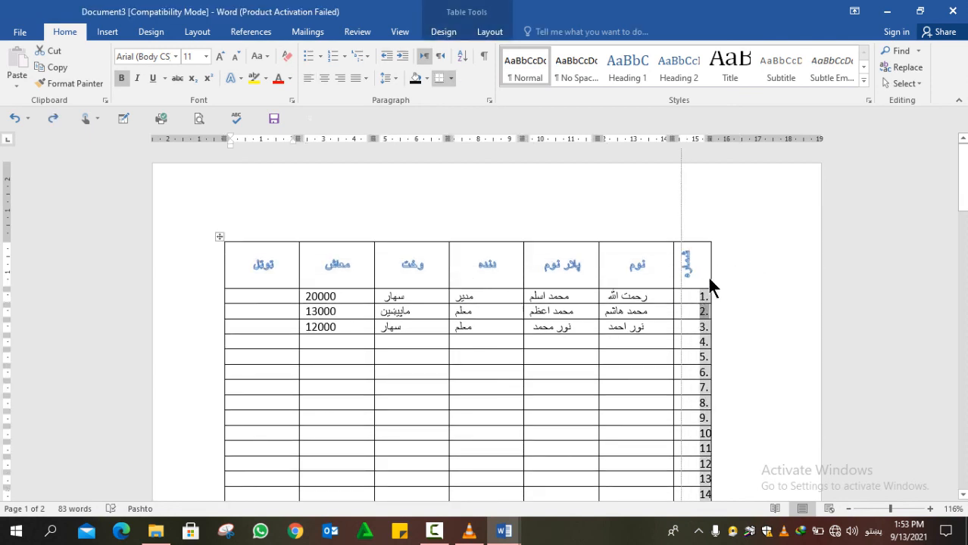
left_click_drag(709, 279, 709, 279)
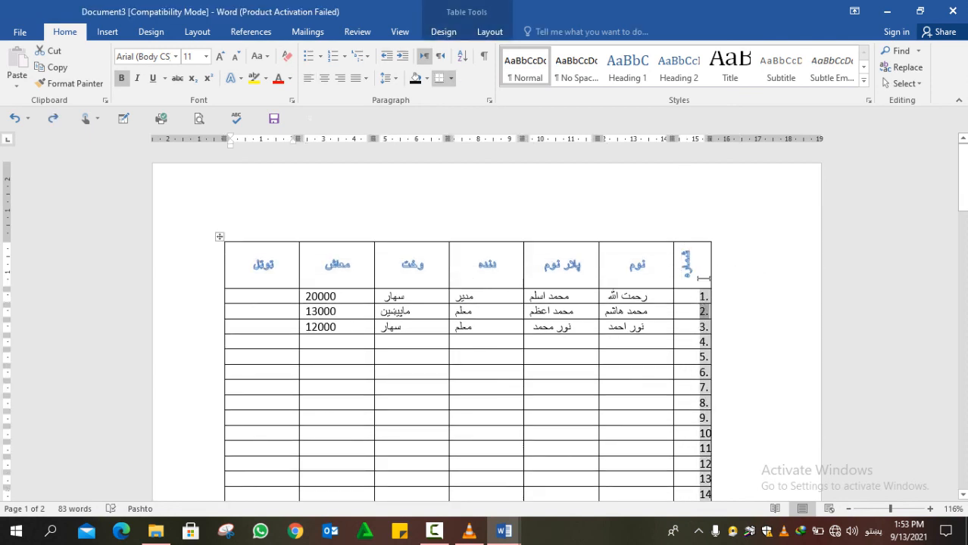
left_click(219, 238)
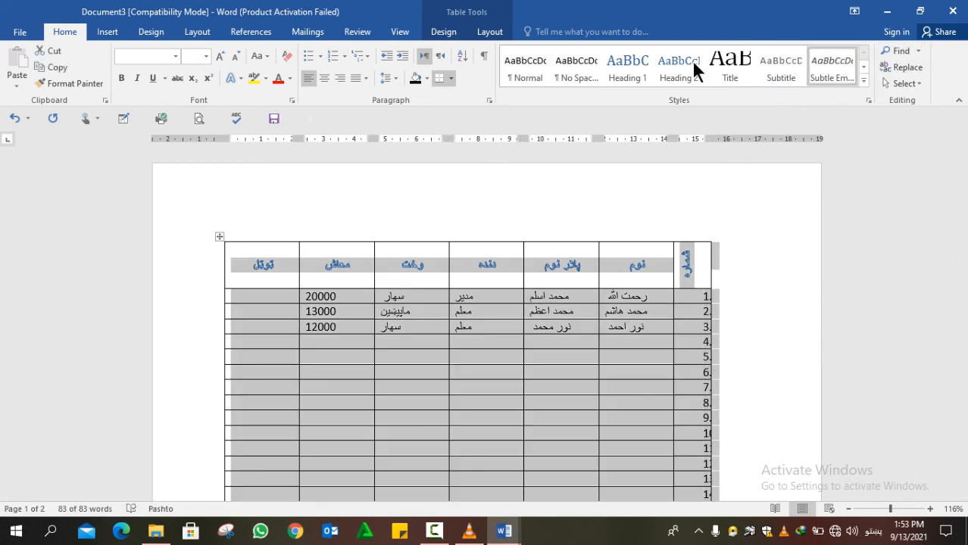
left_click(488, 34)
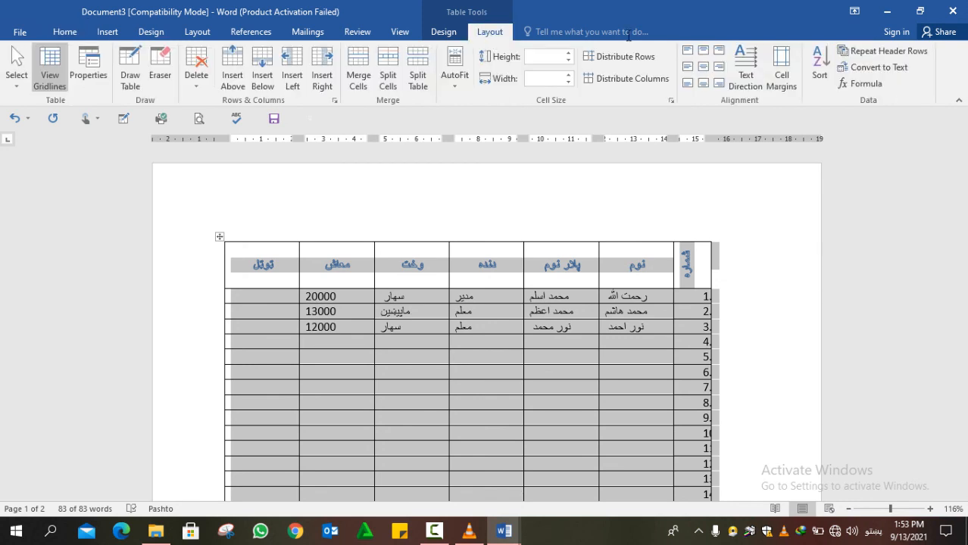
left_click(863, 69)
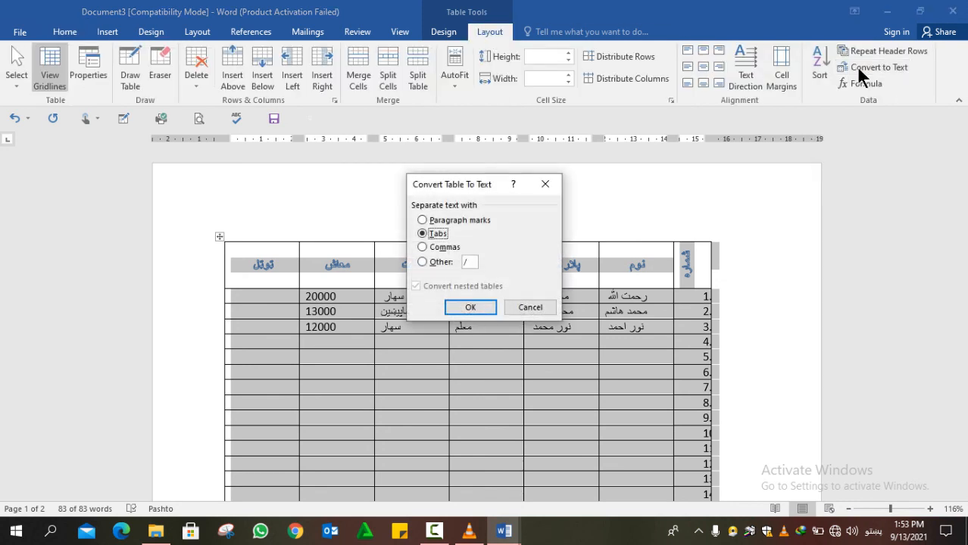
left_click(473, 305)
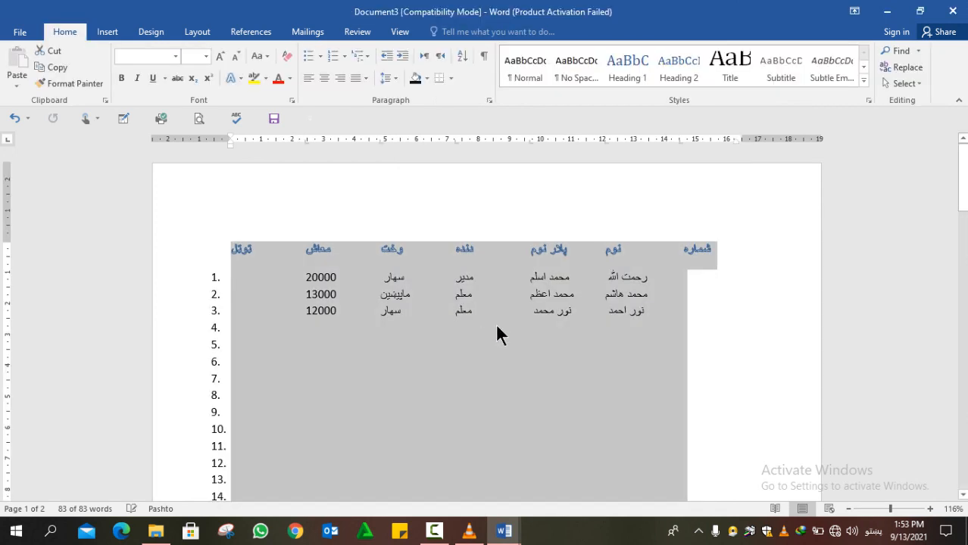
left_click(510, 382)
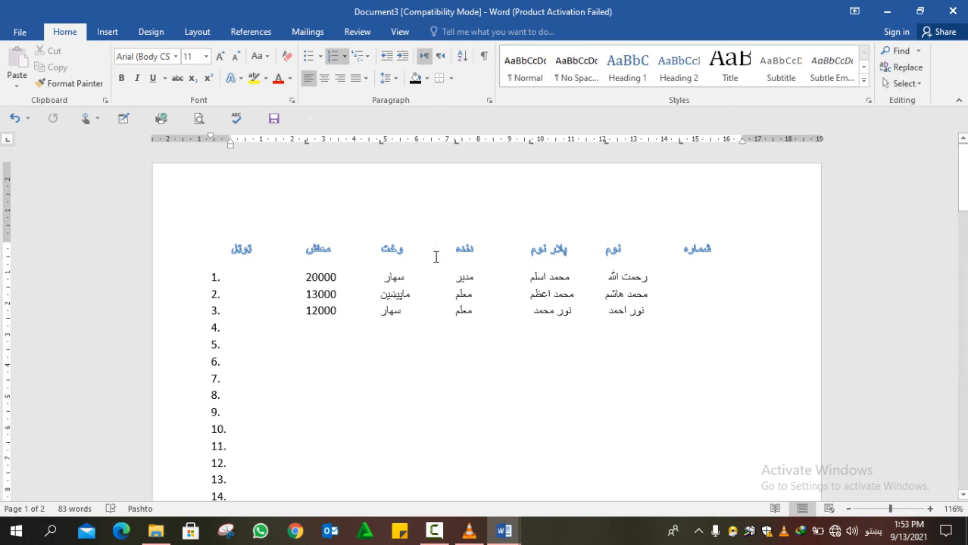
key("ctrl+z")
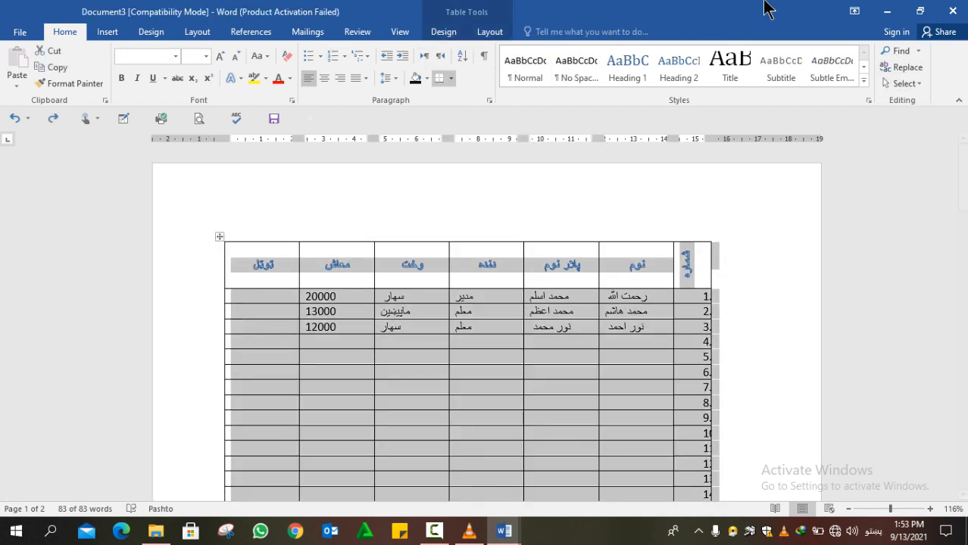
left_click(487, 32)
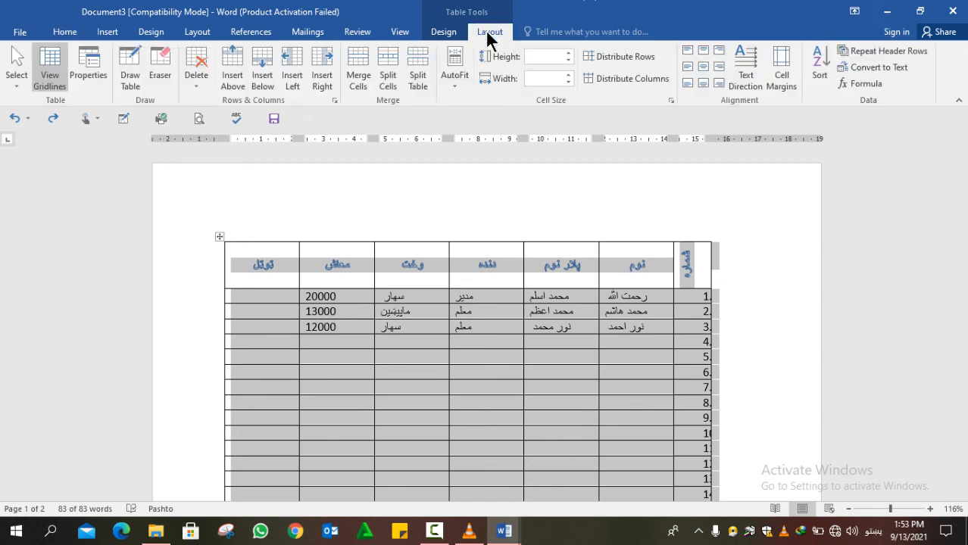
left_click(879, 67)
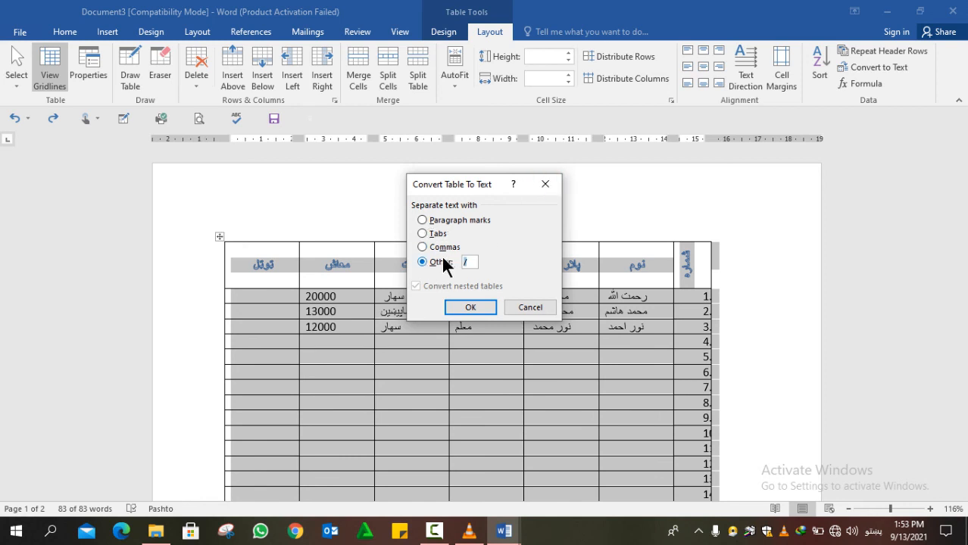
left_click(471, 306)
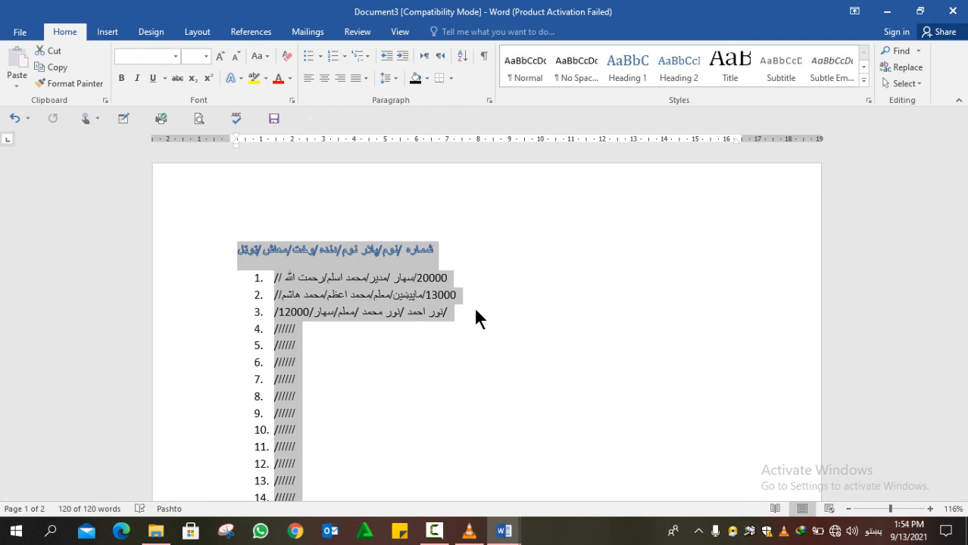
key("ctrl+z")
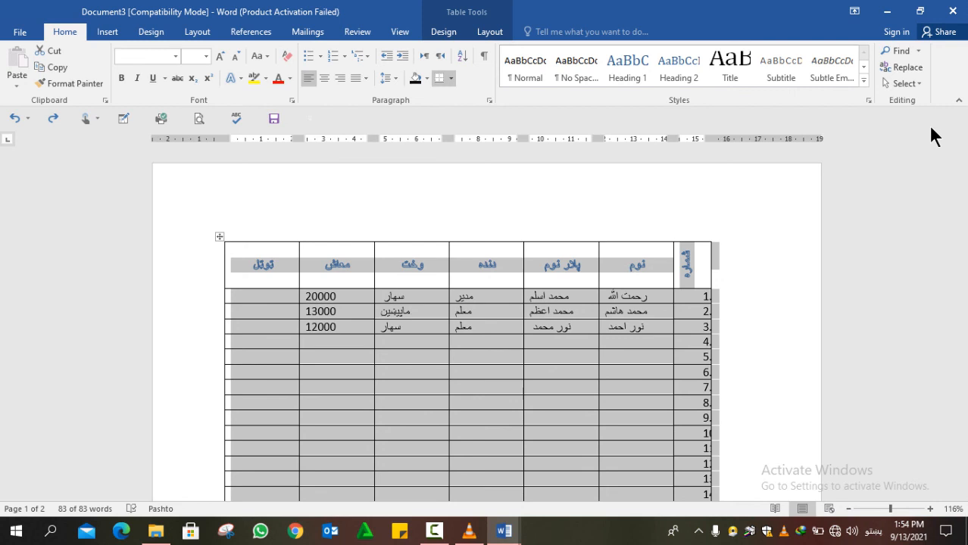
- Try the Formula dialog in row 4 of the معاش column, then cancel it
left_click(490, 32)
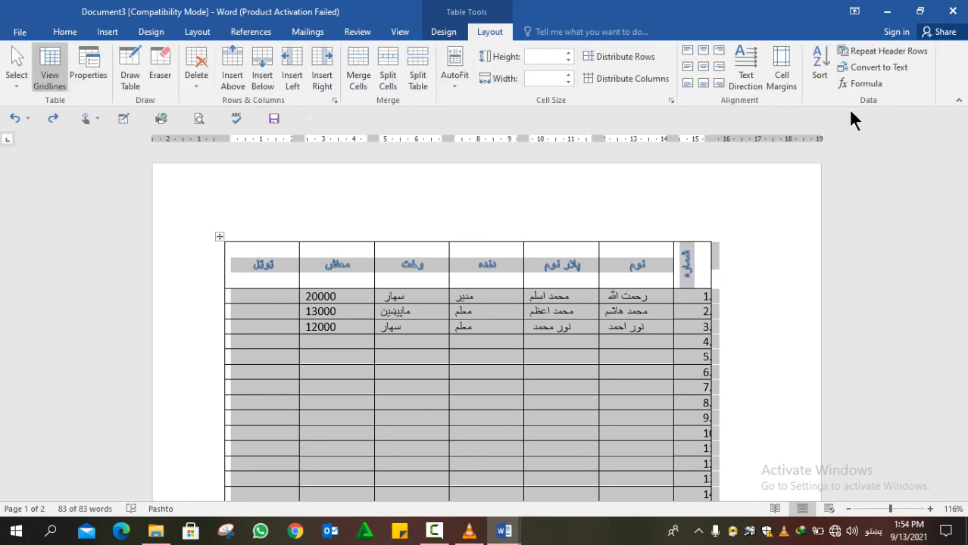
left_click(343, 342)
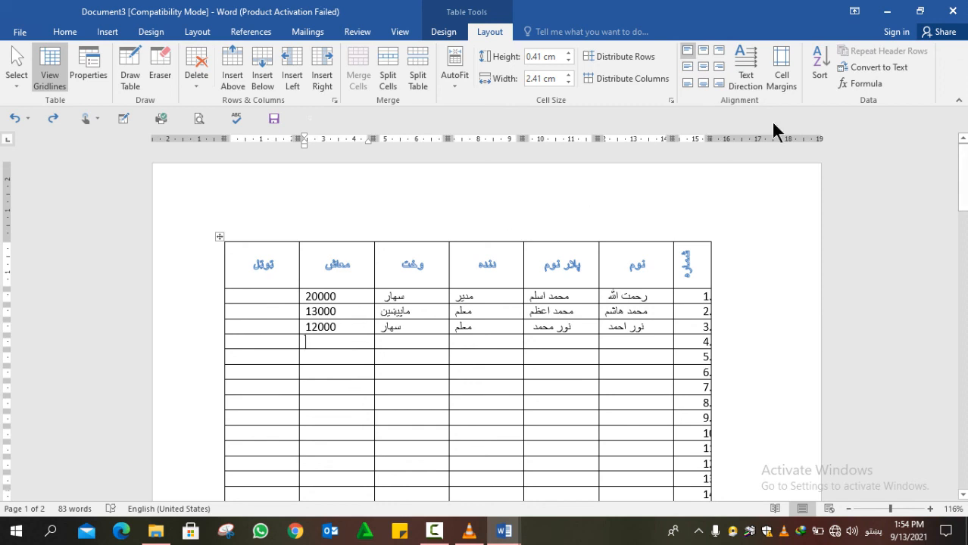
left_click(850, 93)
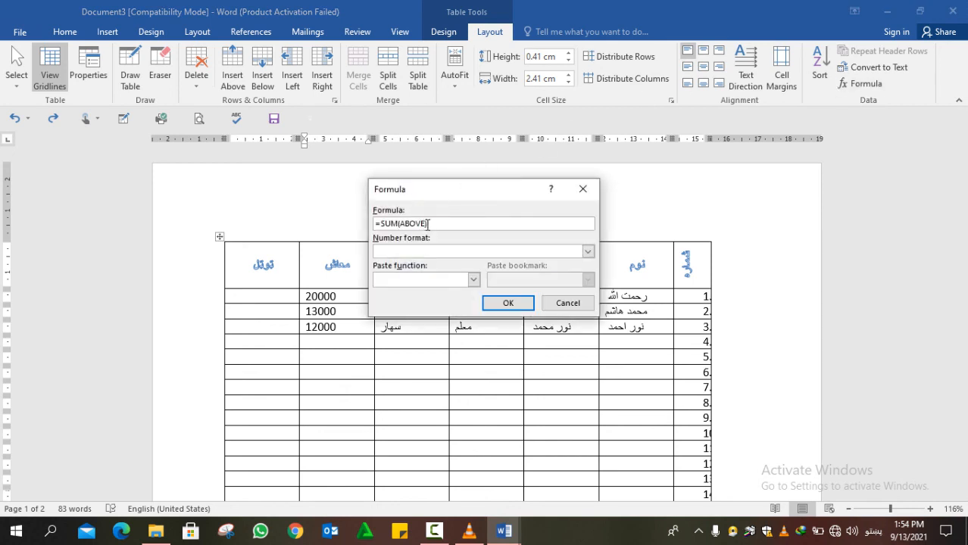
left_click_drag(428, 224, 405, 224)
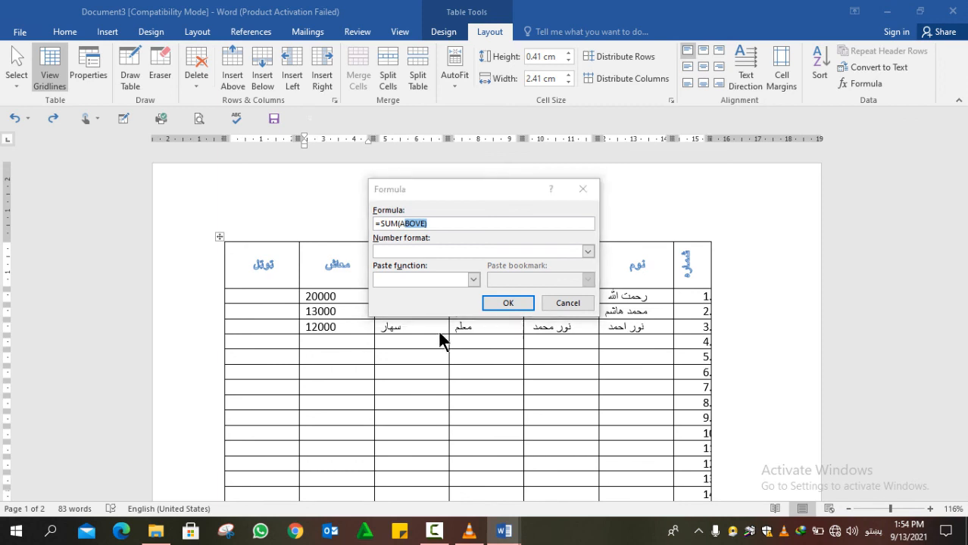
left_click(583, 189)
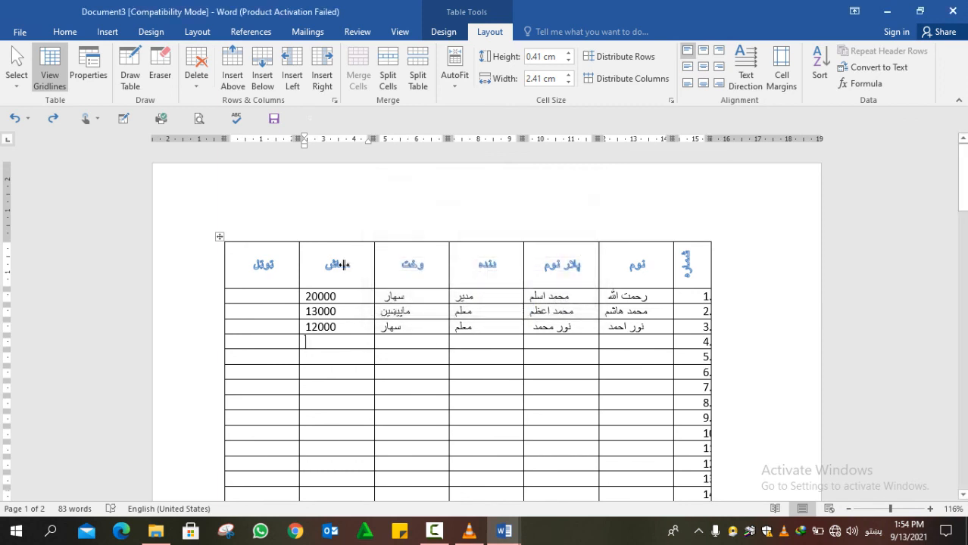
- Enter 10000, 20000 and 5000 in the first three توټل cells, correcting 50000 to 5000
left_click(273, 296)
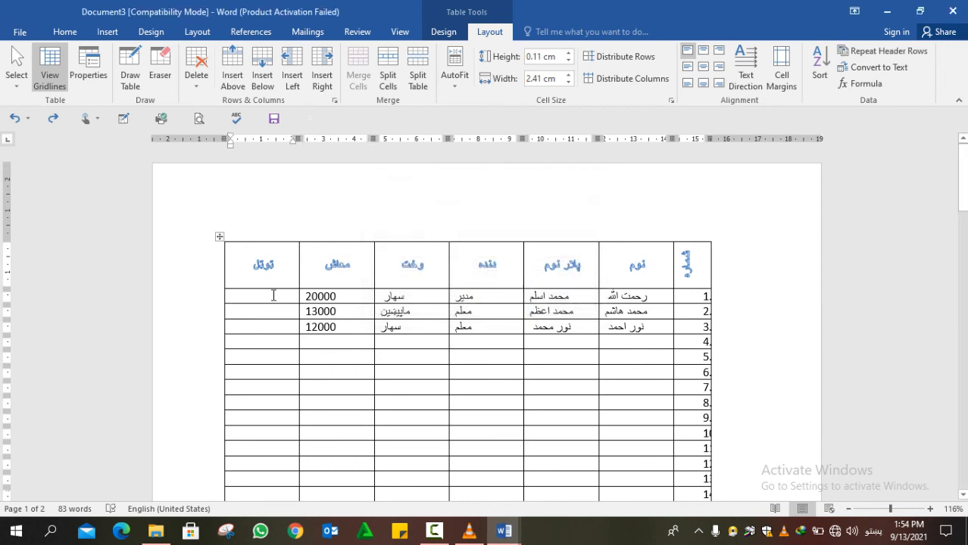
type("10000")
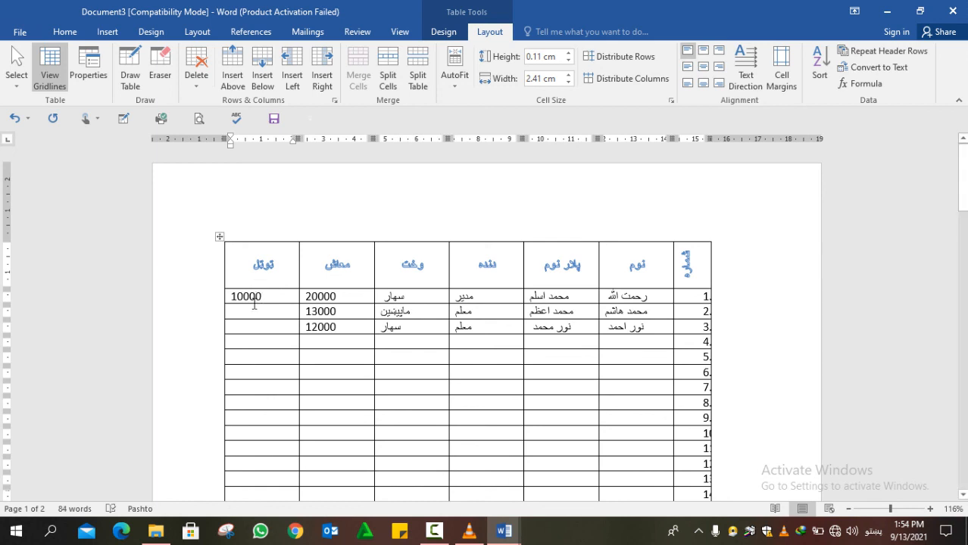
left_click(258, 312)
type("20000")
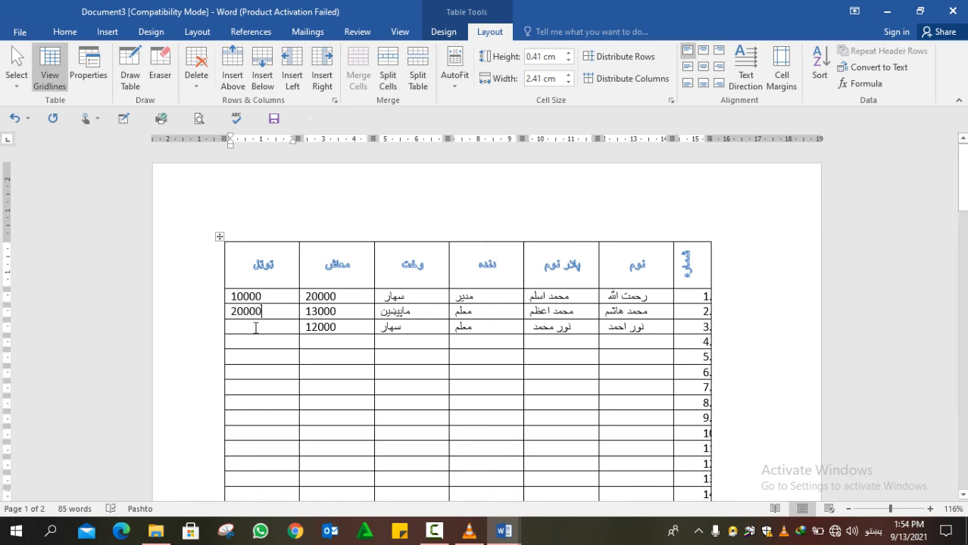
left_click(256, 328)
type("5000")
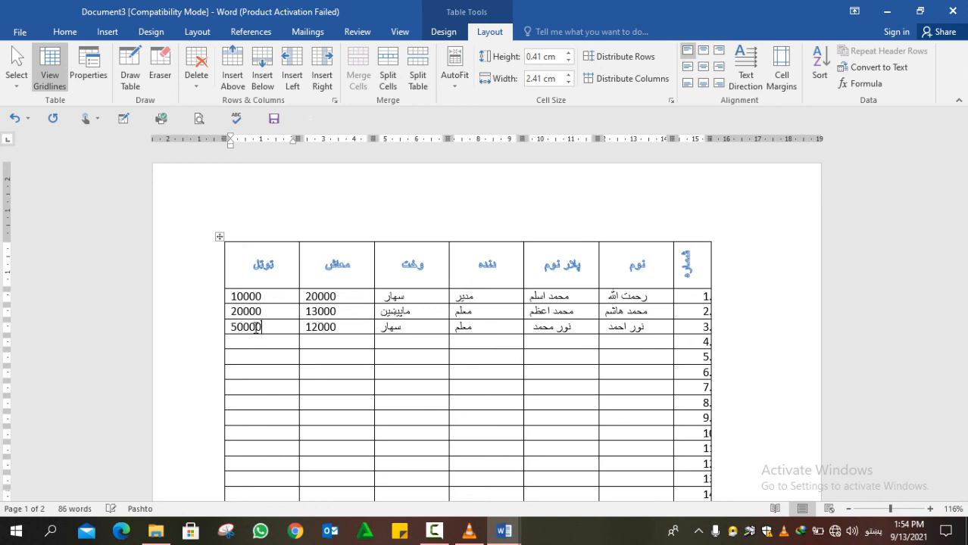
type("0")
key("BackSpace")
left_click(269, 357)
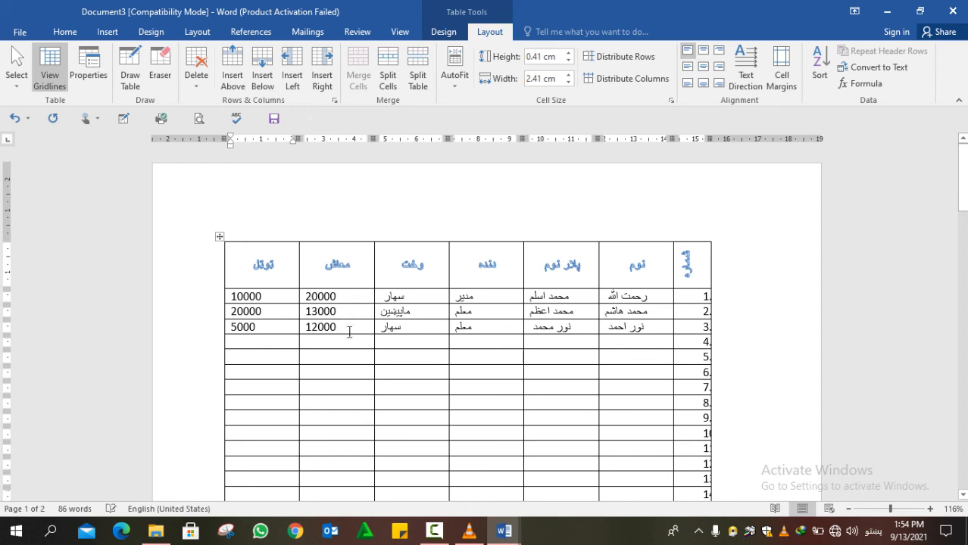
left_click(349, 341)
- Dismiss the Formula dialog and delete the word سهار from row 3's وخت cell
left_click(863, 83)
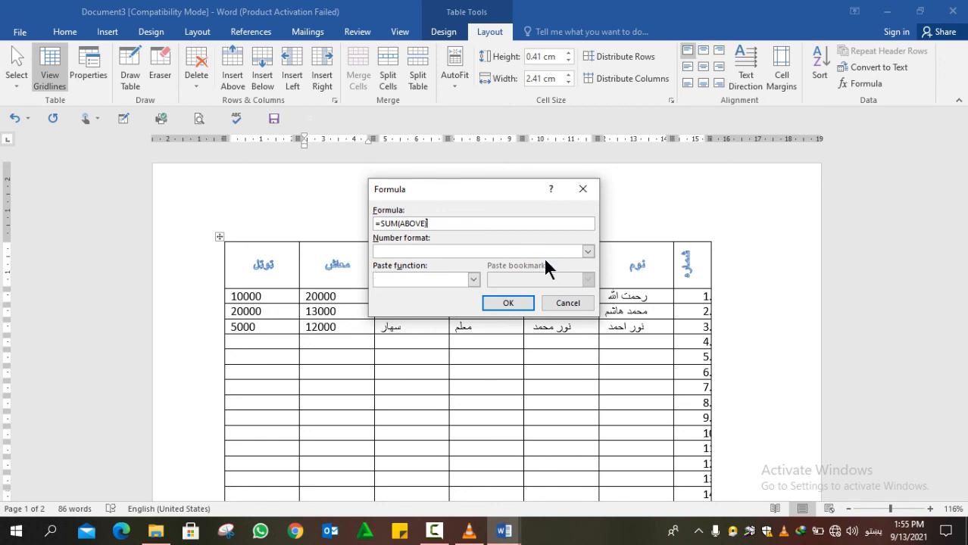
left_click(582, 191)
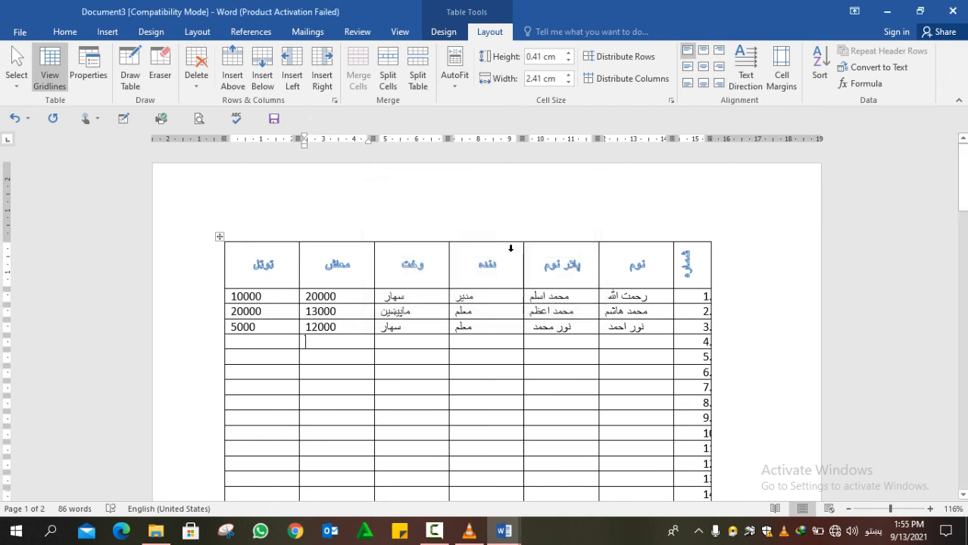
double_click(396, 327)
left_click_drag(383, 327, 404, 327)
left_click(404, 327)
double_click(402, 327)
key("Delete")
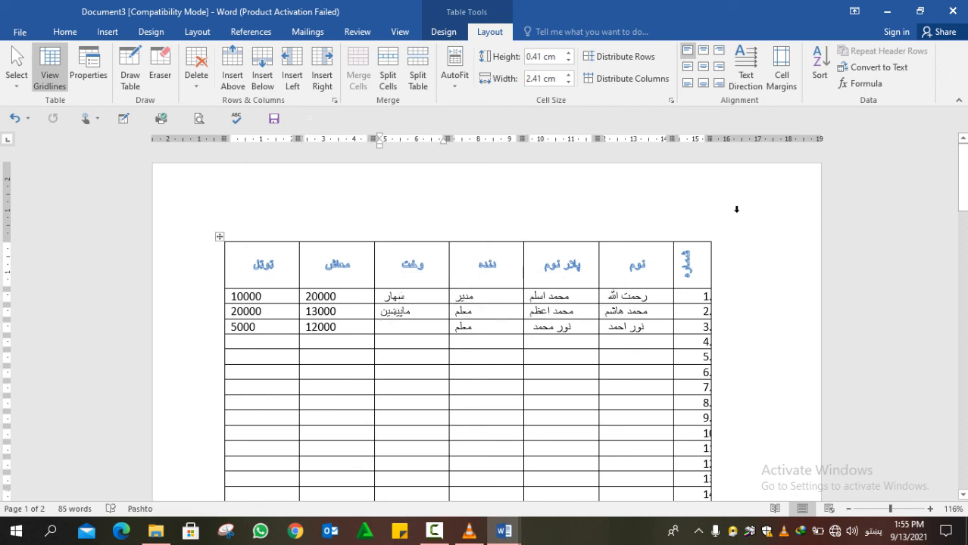
- Insert a =SUM(ABOVE) formula under the معاش column, giving a salary total of 45000
left_click(862, 85)
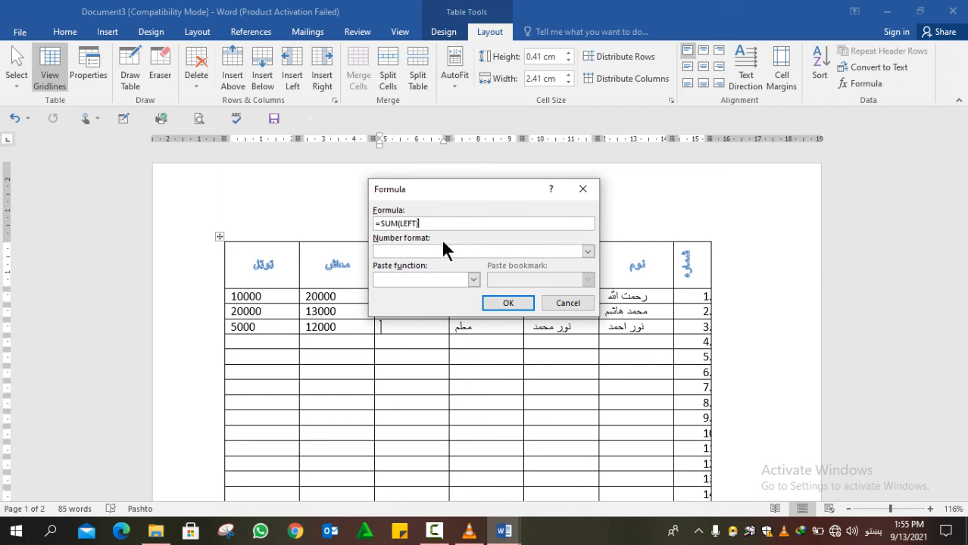
key("BackSpace")
key("BackSpace")
key("BackSpace")
key("BackSpace")
key("BackSpace")
type("Abve")
key("BackSpace")
key("BackSpace")
key("BackSpace")
key("BackSpace")
key("BackSpace")
left_click(582, 189)
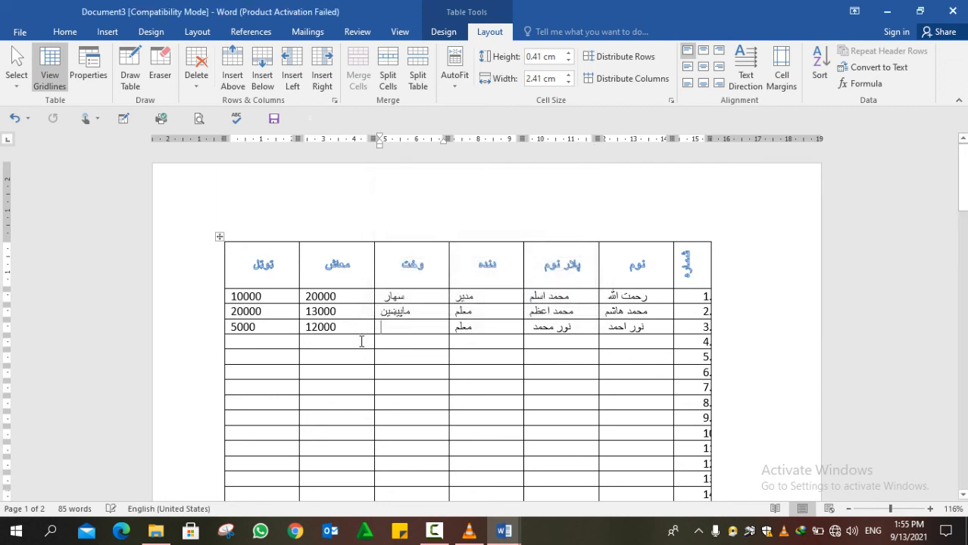
left_click(359, 341)
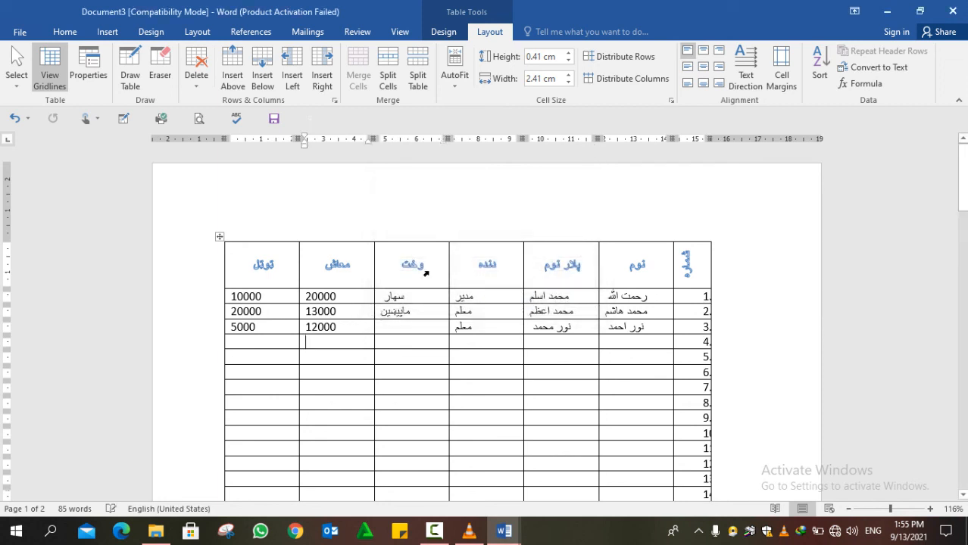
left_click(849, 86)
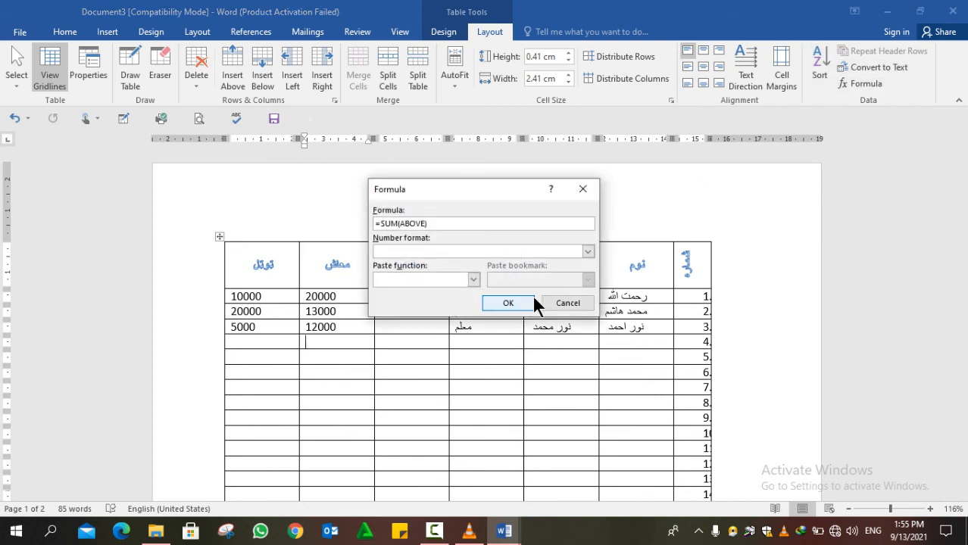
left_click(523, 305)
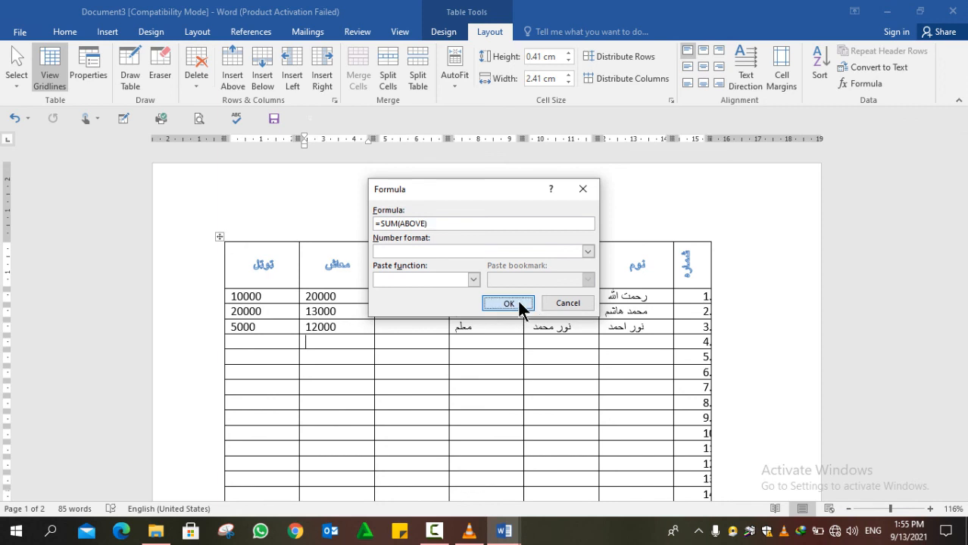